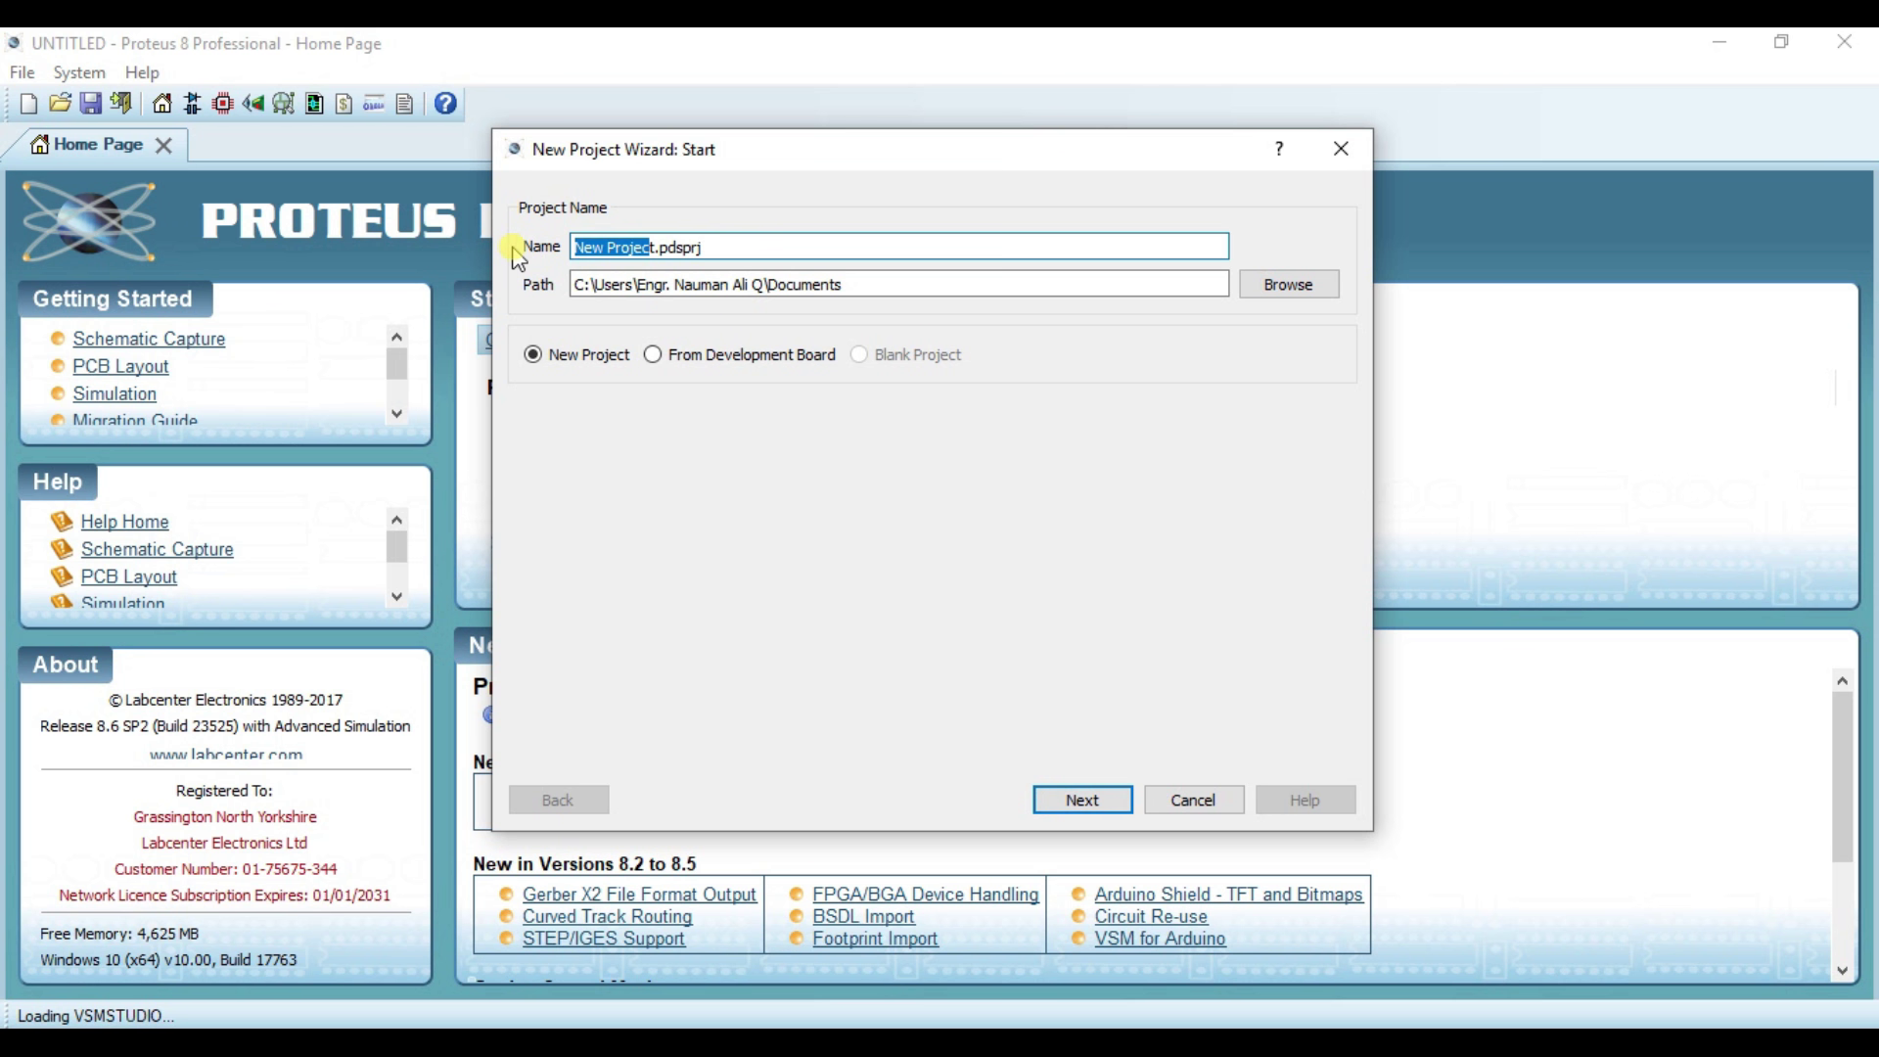
# Step: Name the new project test1 and create its schematic from the DEFAULT template
pyautogui.write('testa')
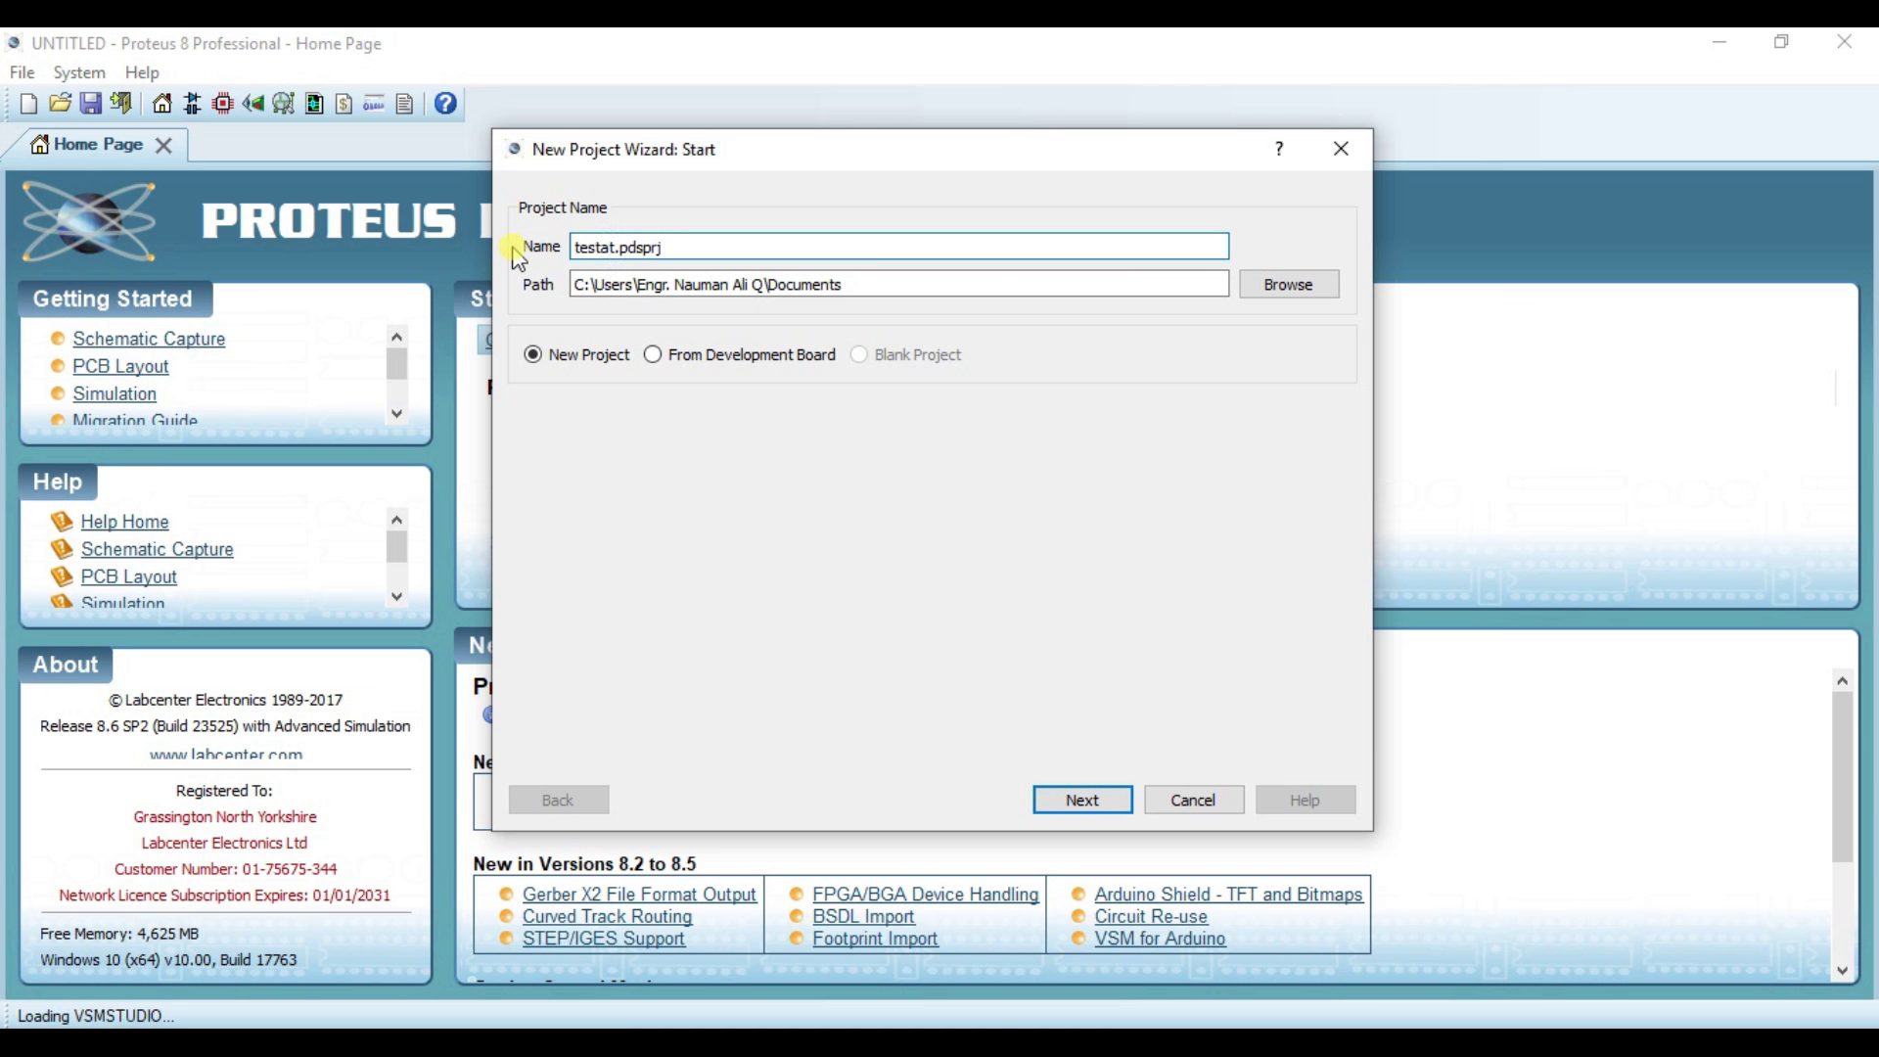
pyautogui.press('BackSpace')
pyautogui.press('Delete')
pyautogui.click(1082, 801)
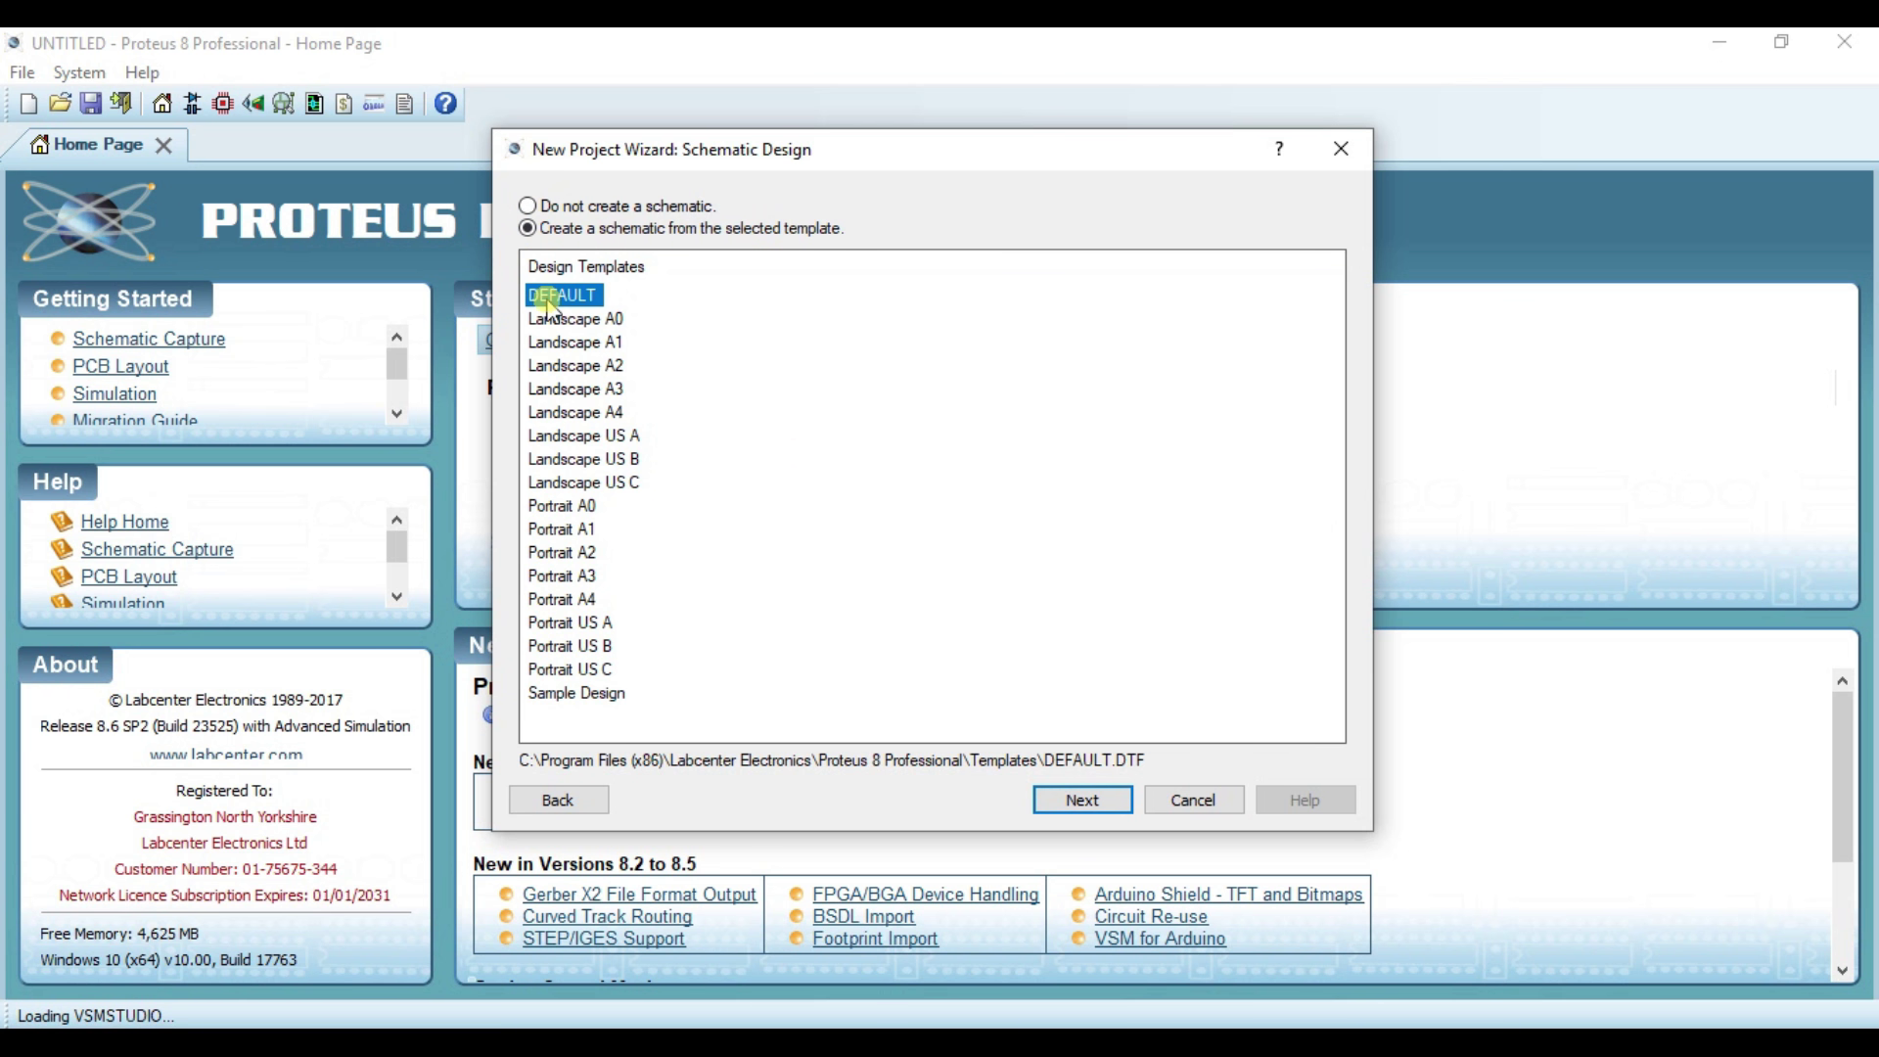
pyautogui.click(1071, 799)
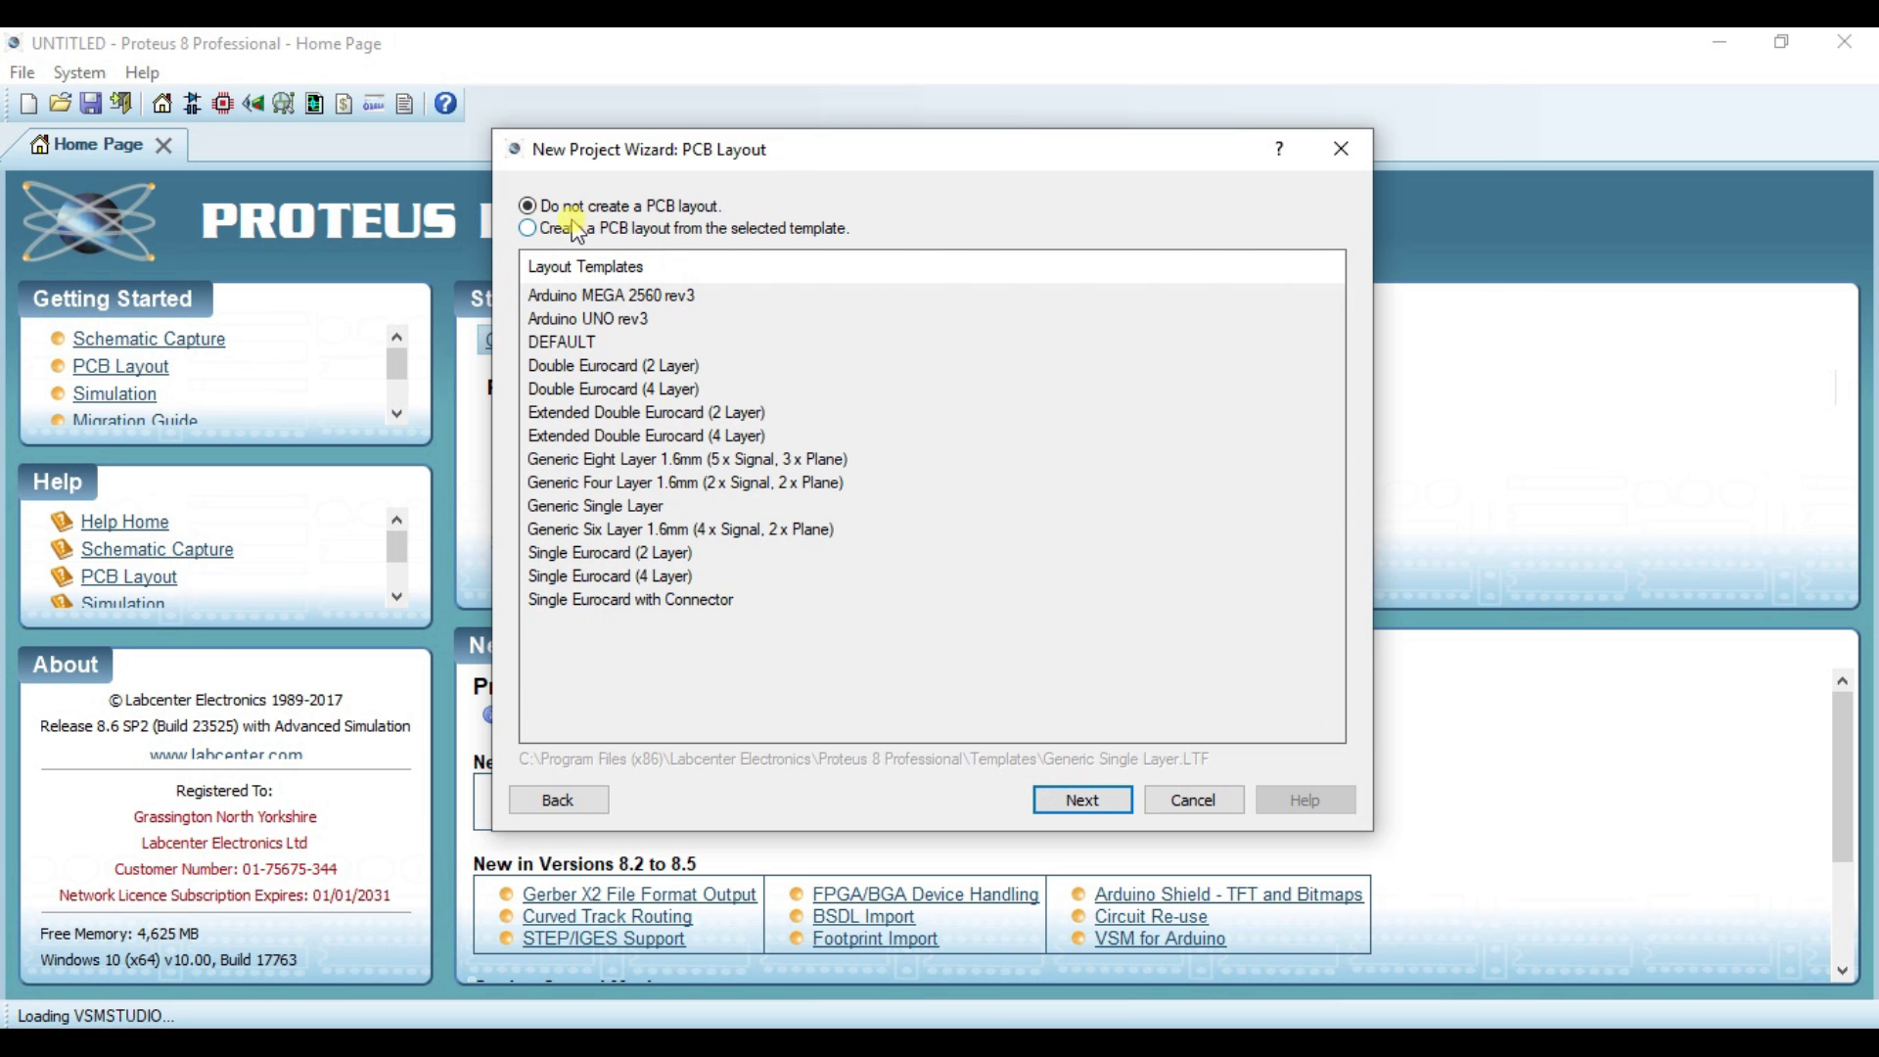
# Step: Include a PCB layout based on the Generic Single Layer template, accept the default layer stackup, and finish creating the project
pyautogui.click(560, 231)
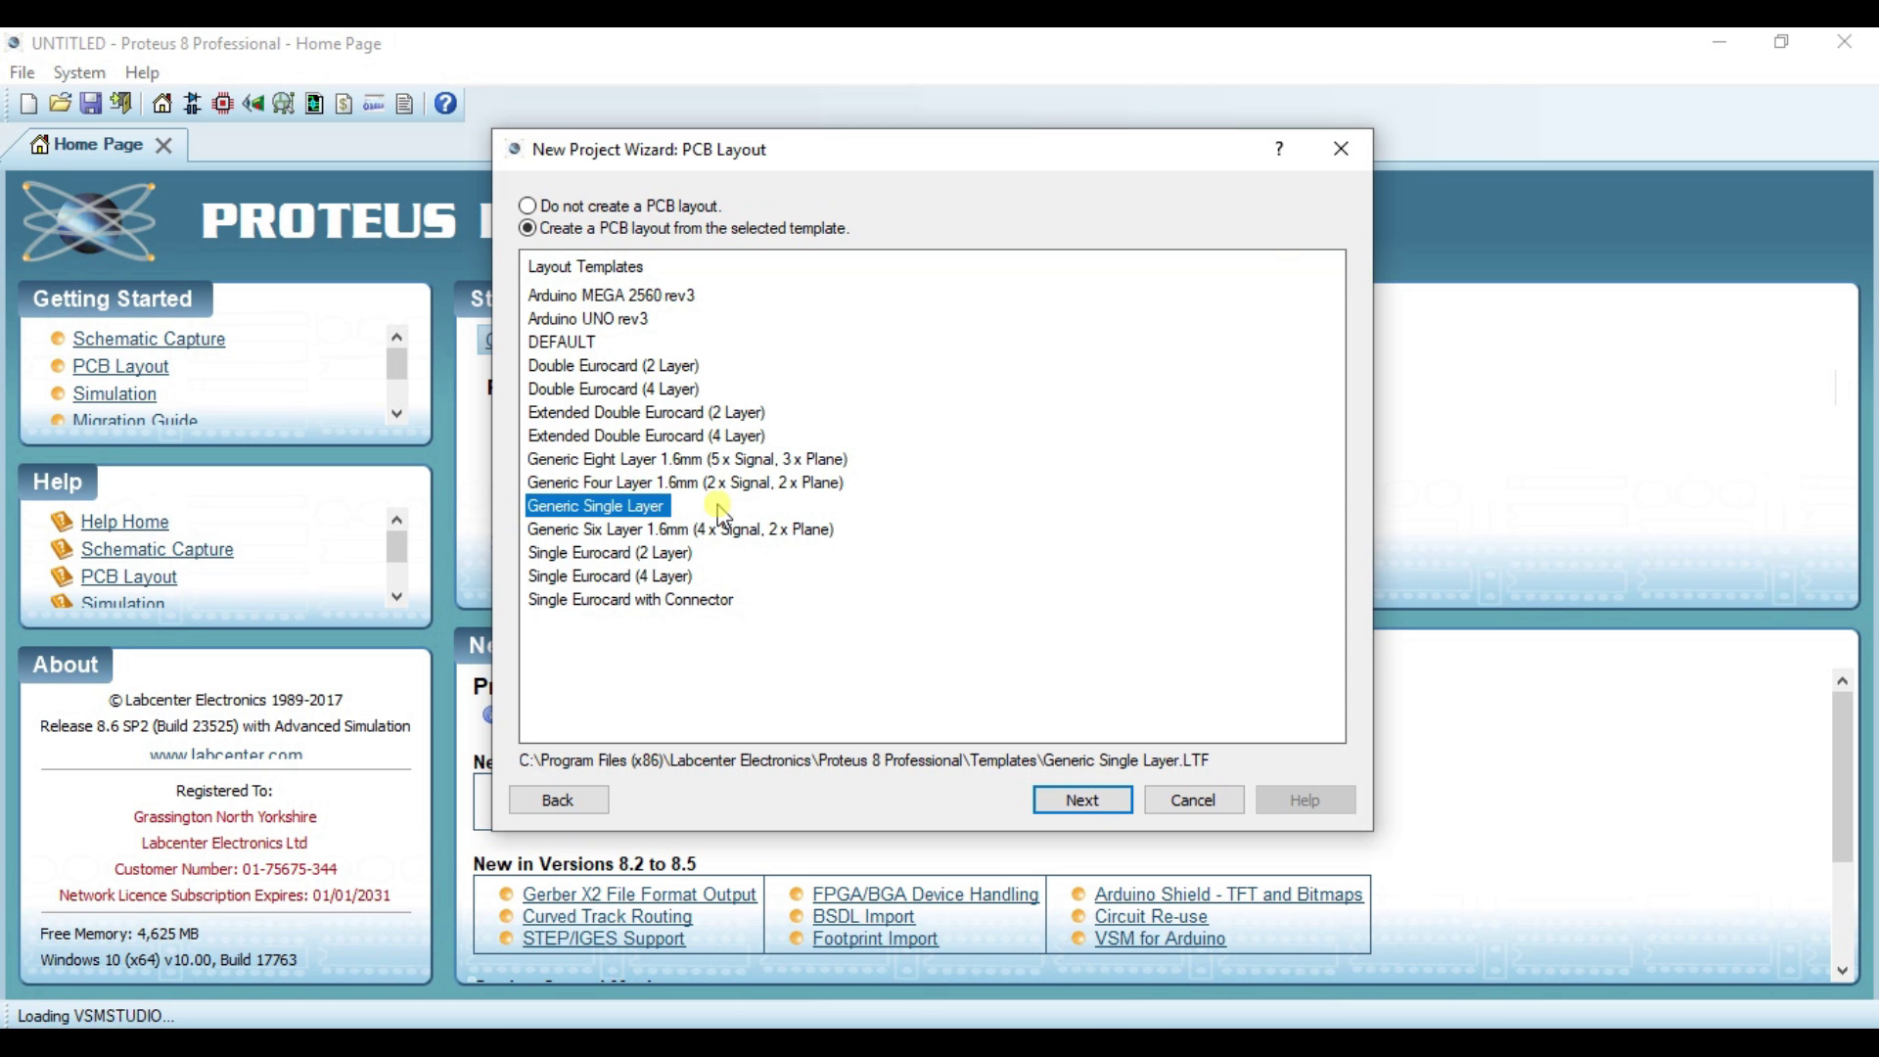
pyautogui.click(1094, 800)
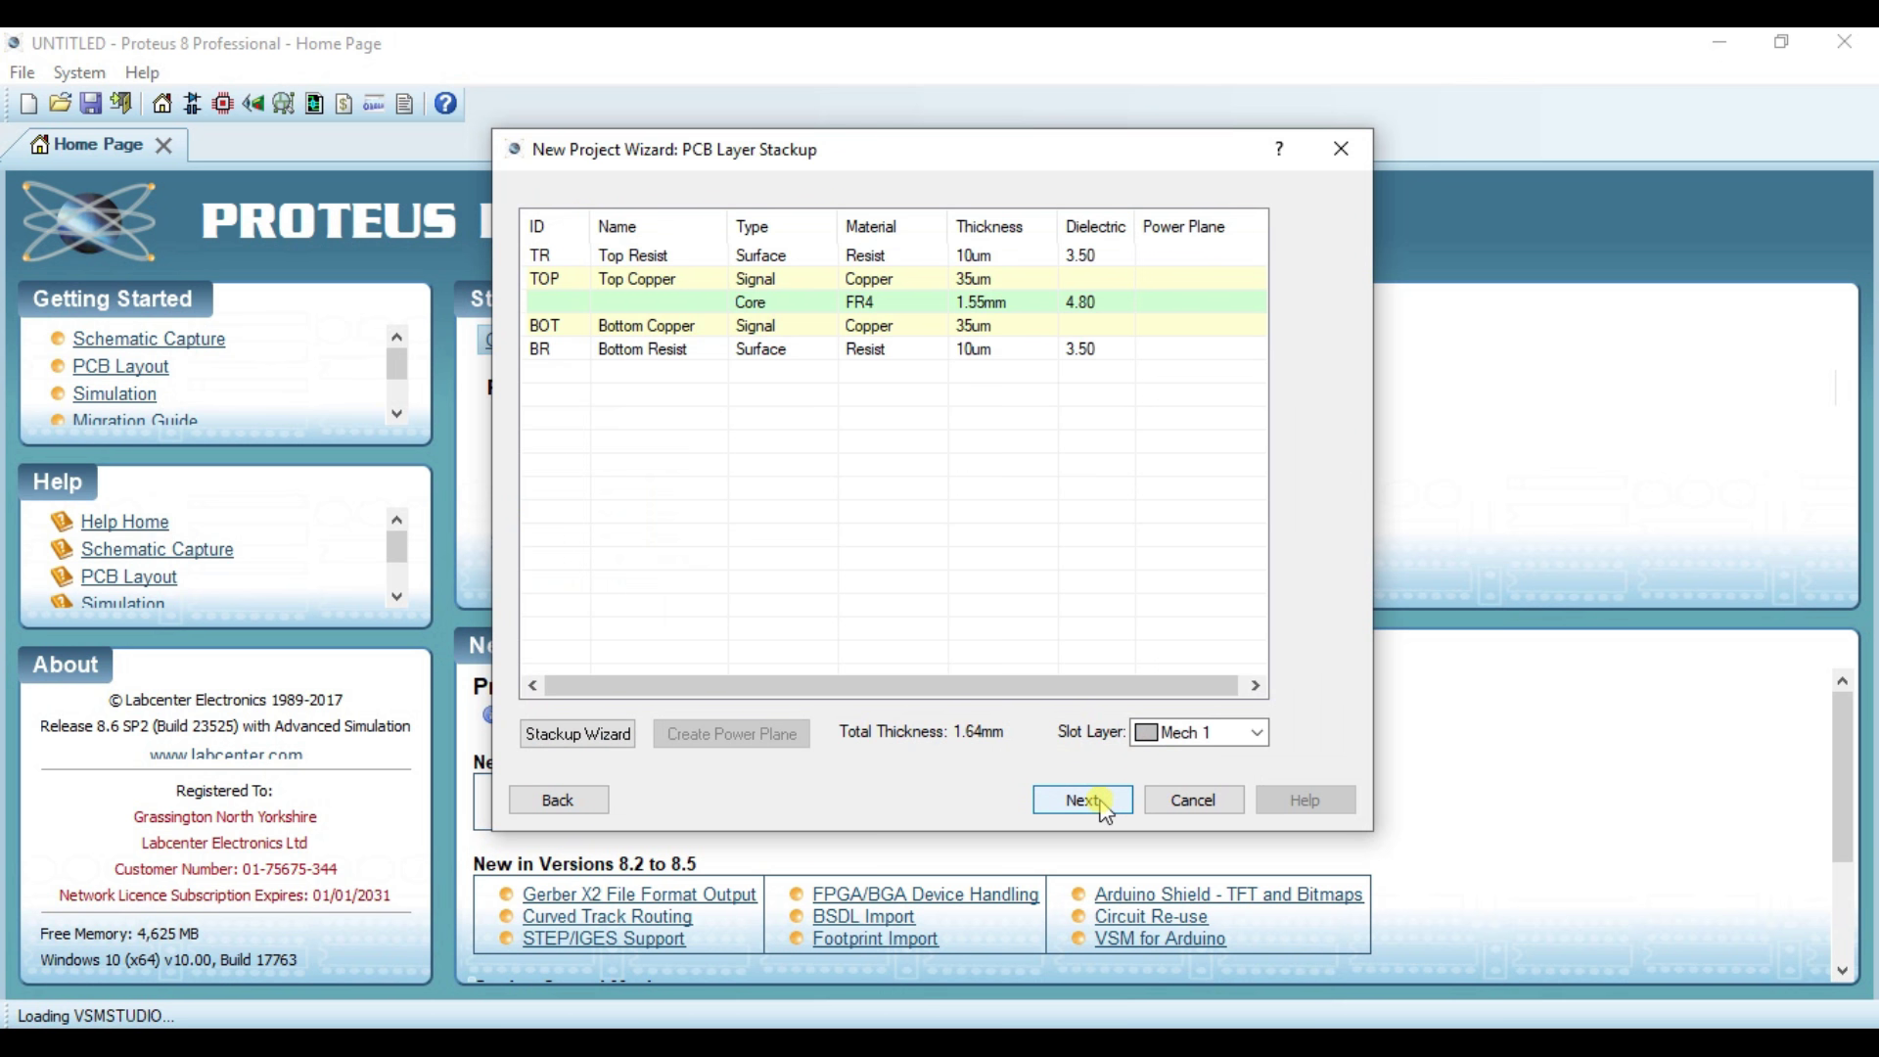
pyautogui.click(1096, 802)
pyautogui.click(1096, 803)
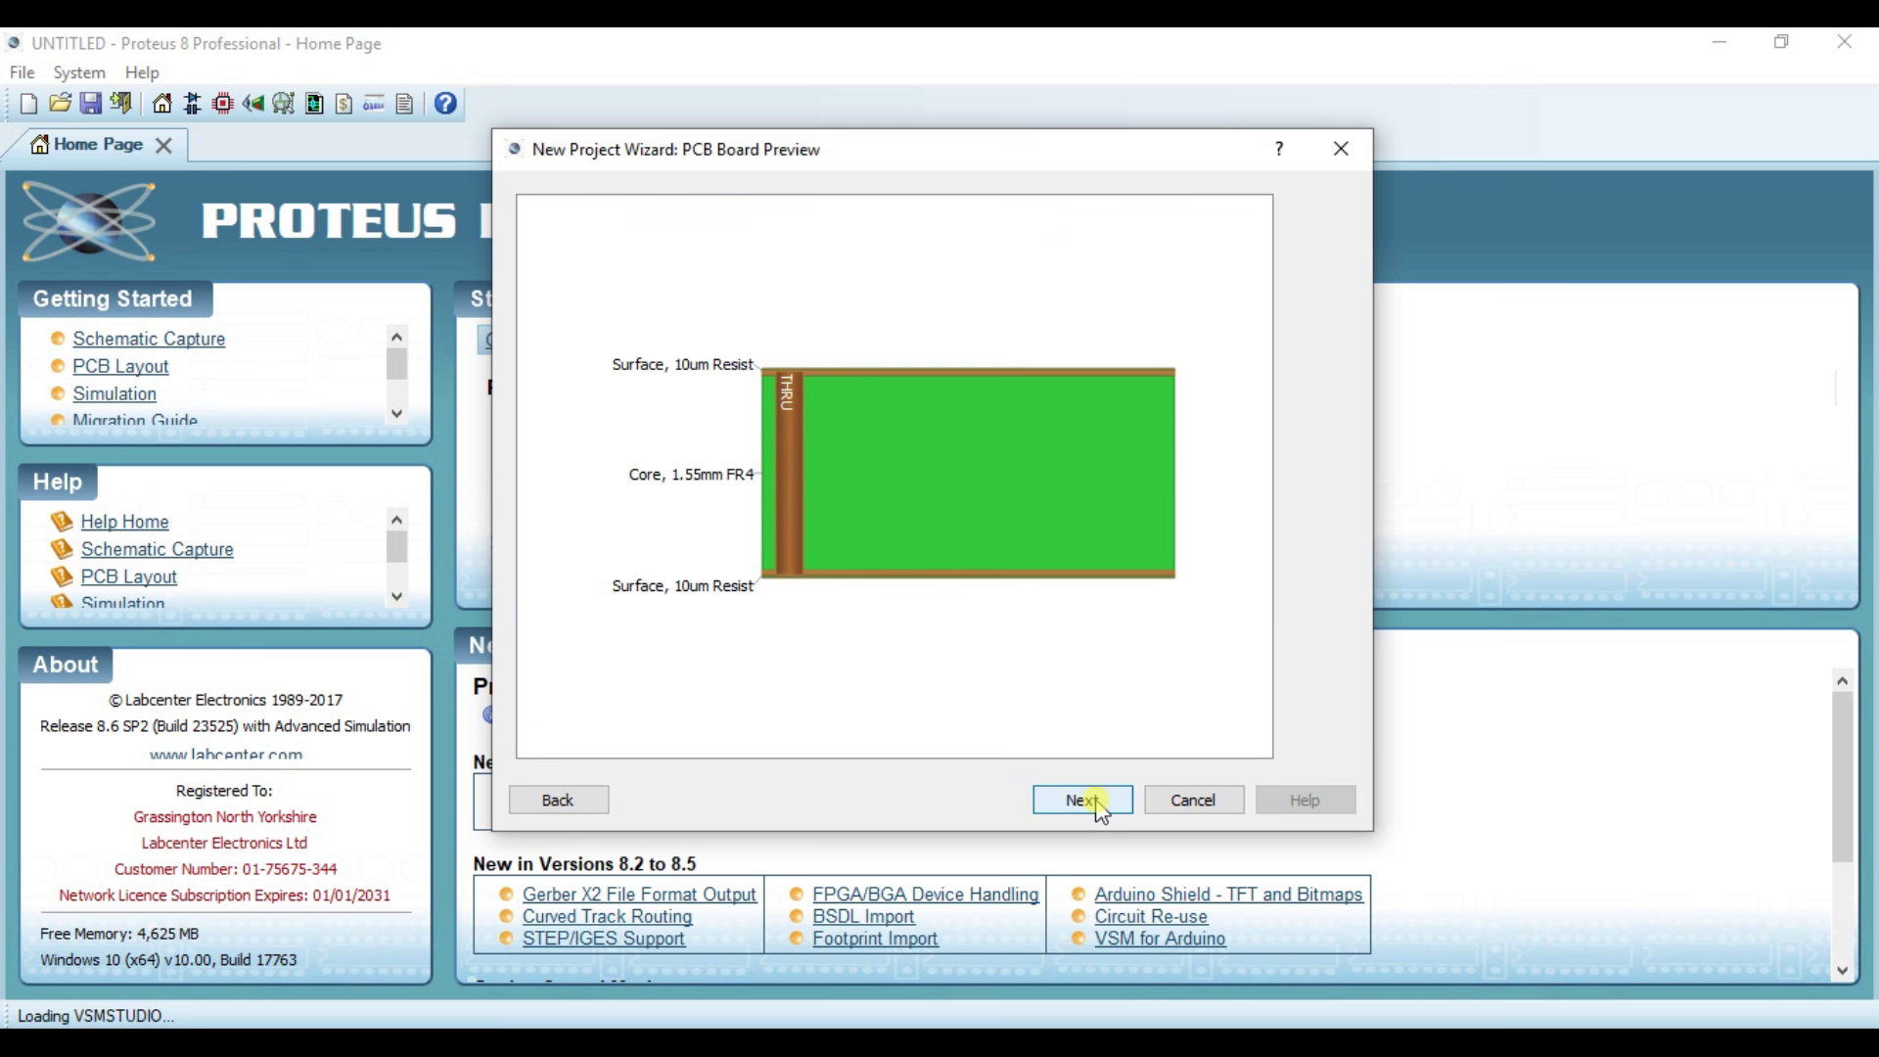
pyautogui.click(1096, 803)
pyautogui.click(1096, 803)
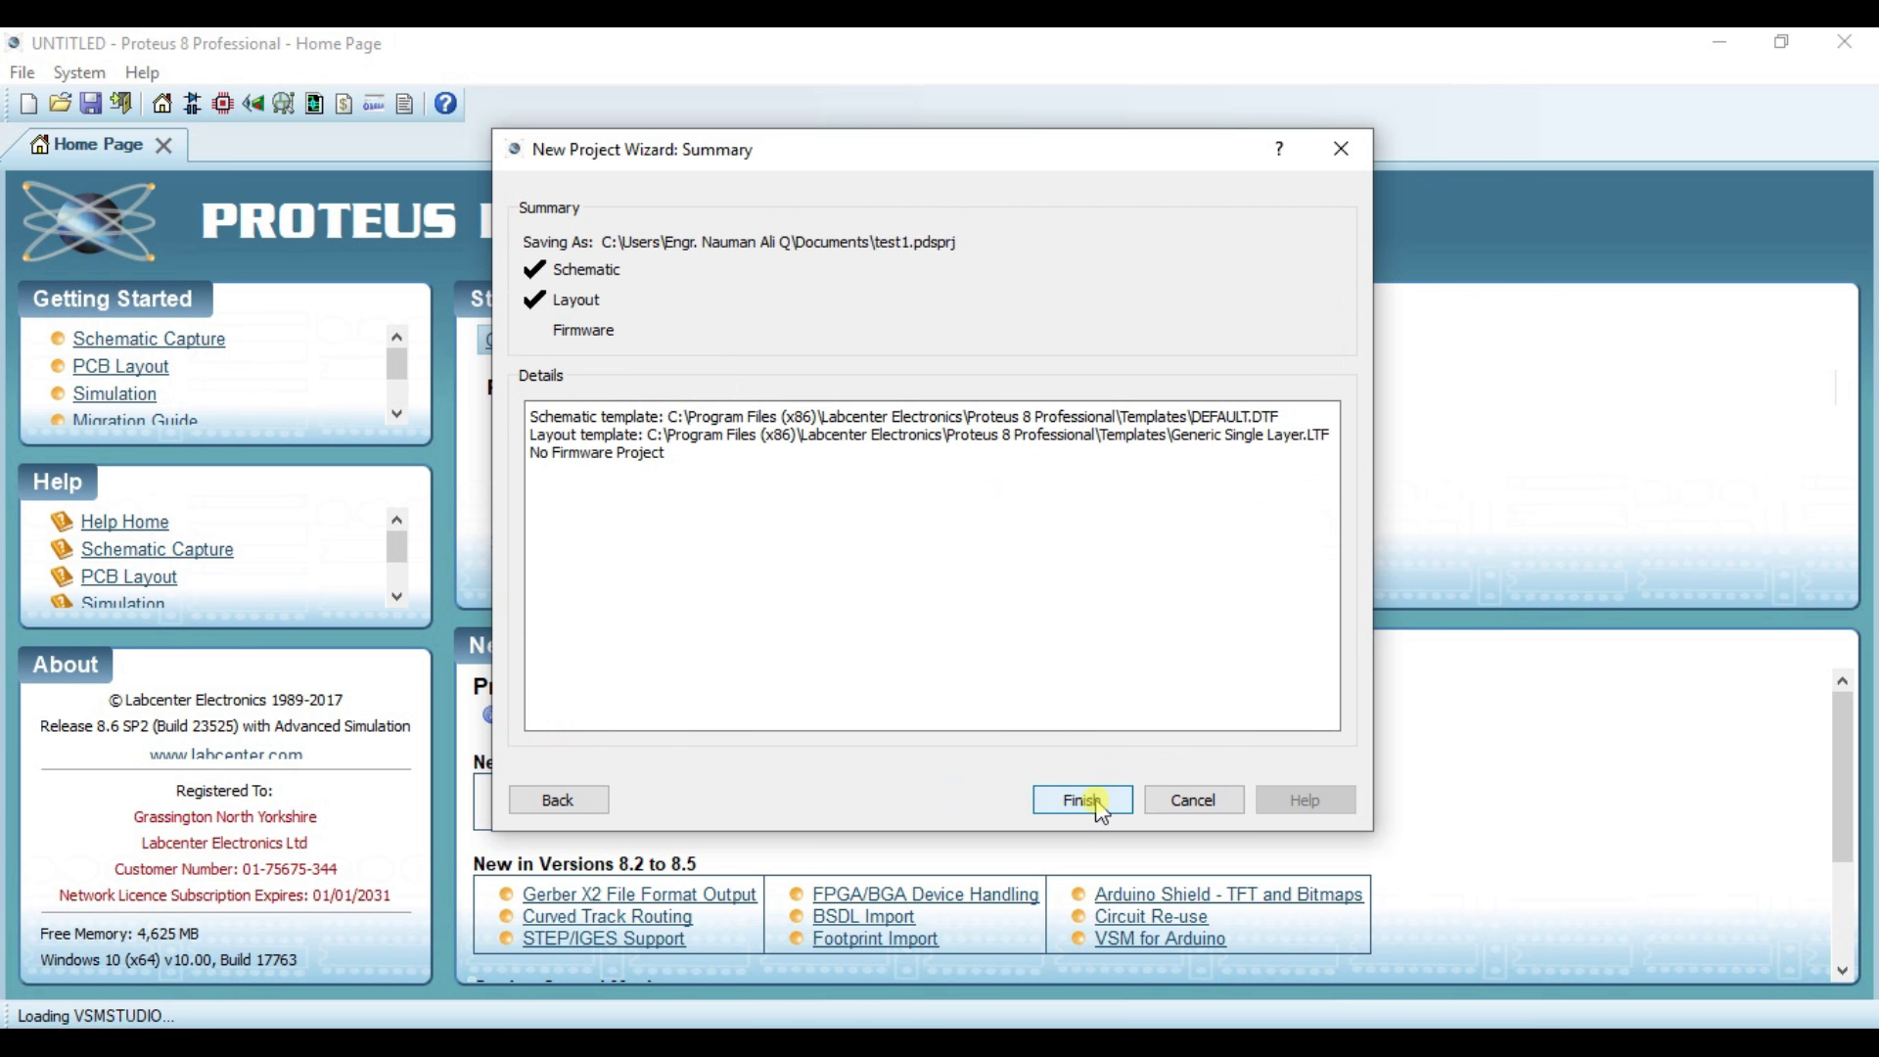
pyautogui.click(1098, 802)
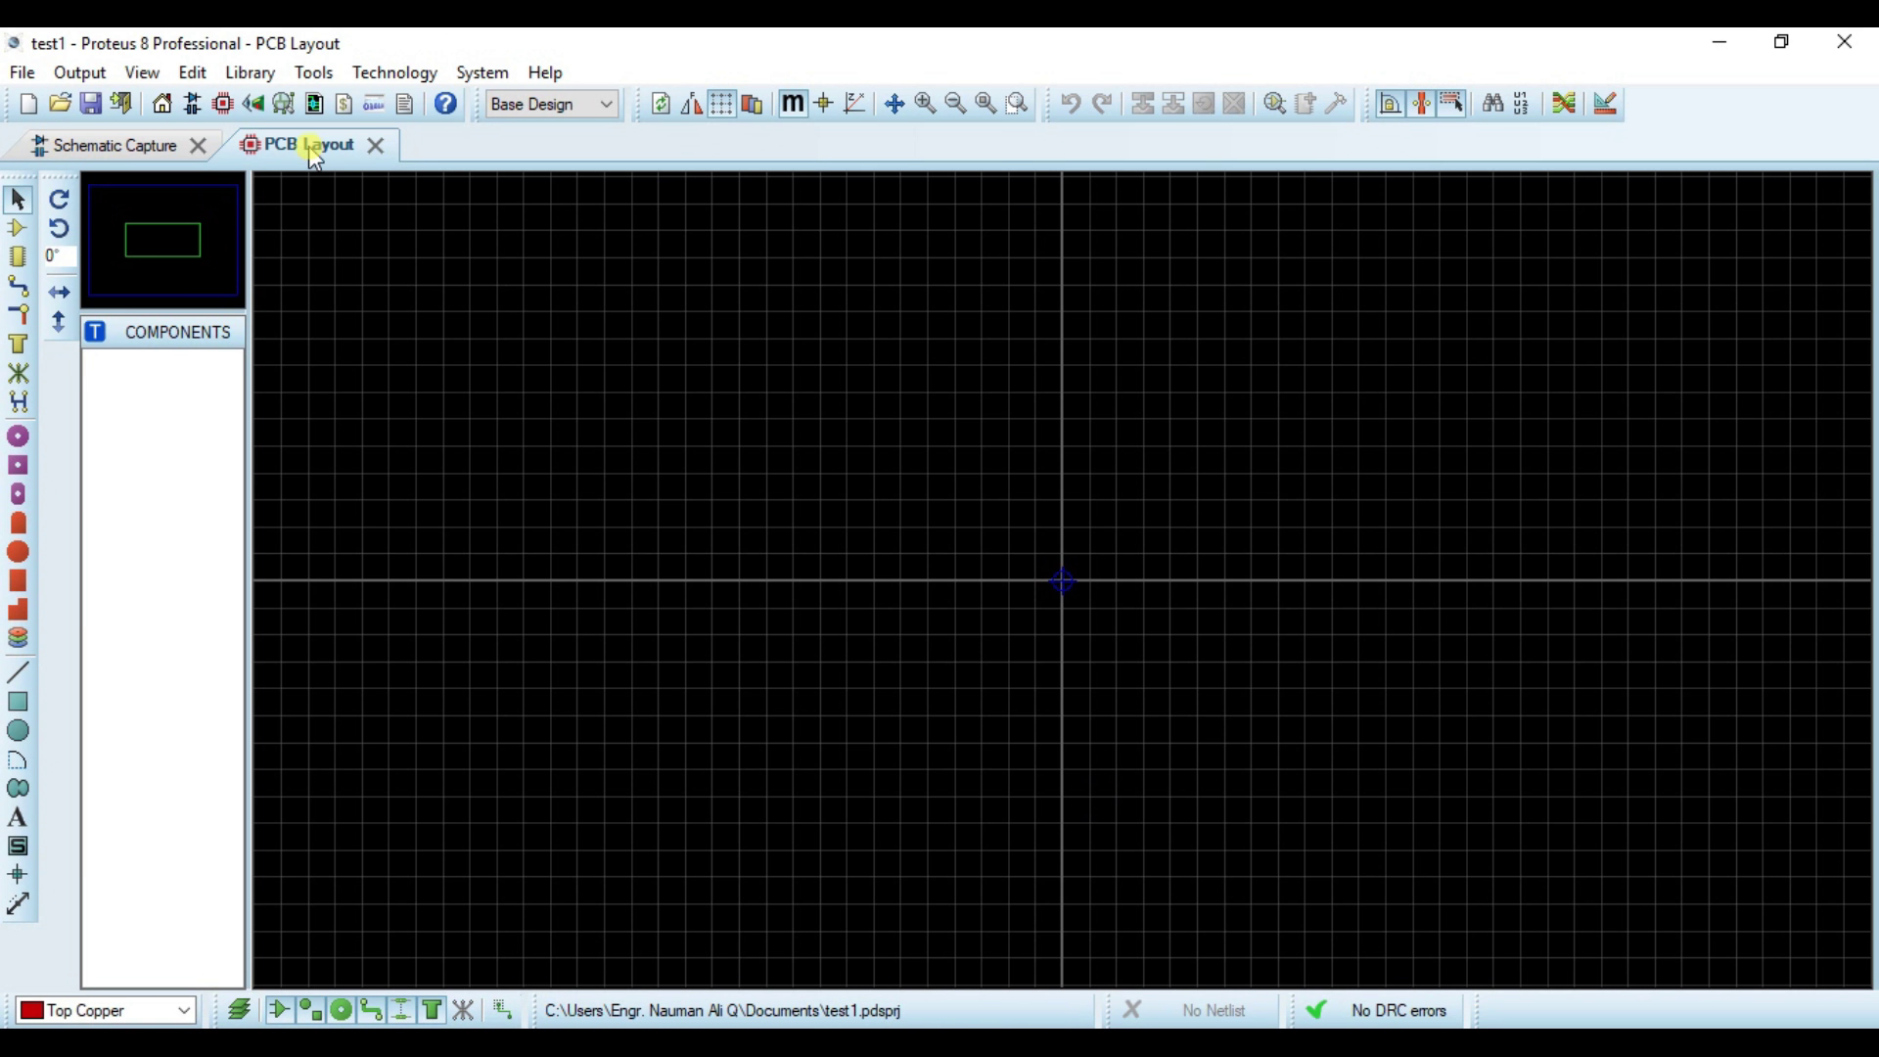
# Step: Bring up the schematic sheet, and open the 555 LED flasher image from the desktop in Photos, enlarging the circuit
pyautogui.click(115, 145)
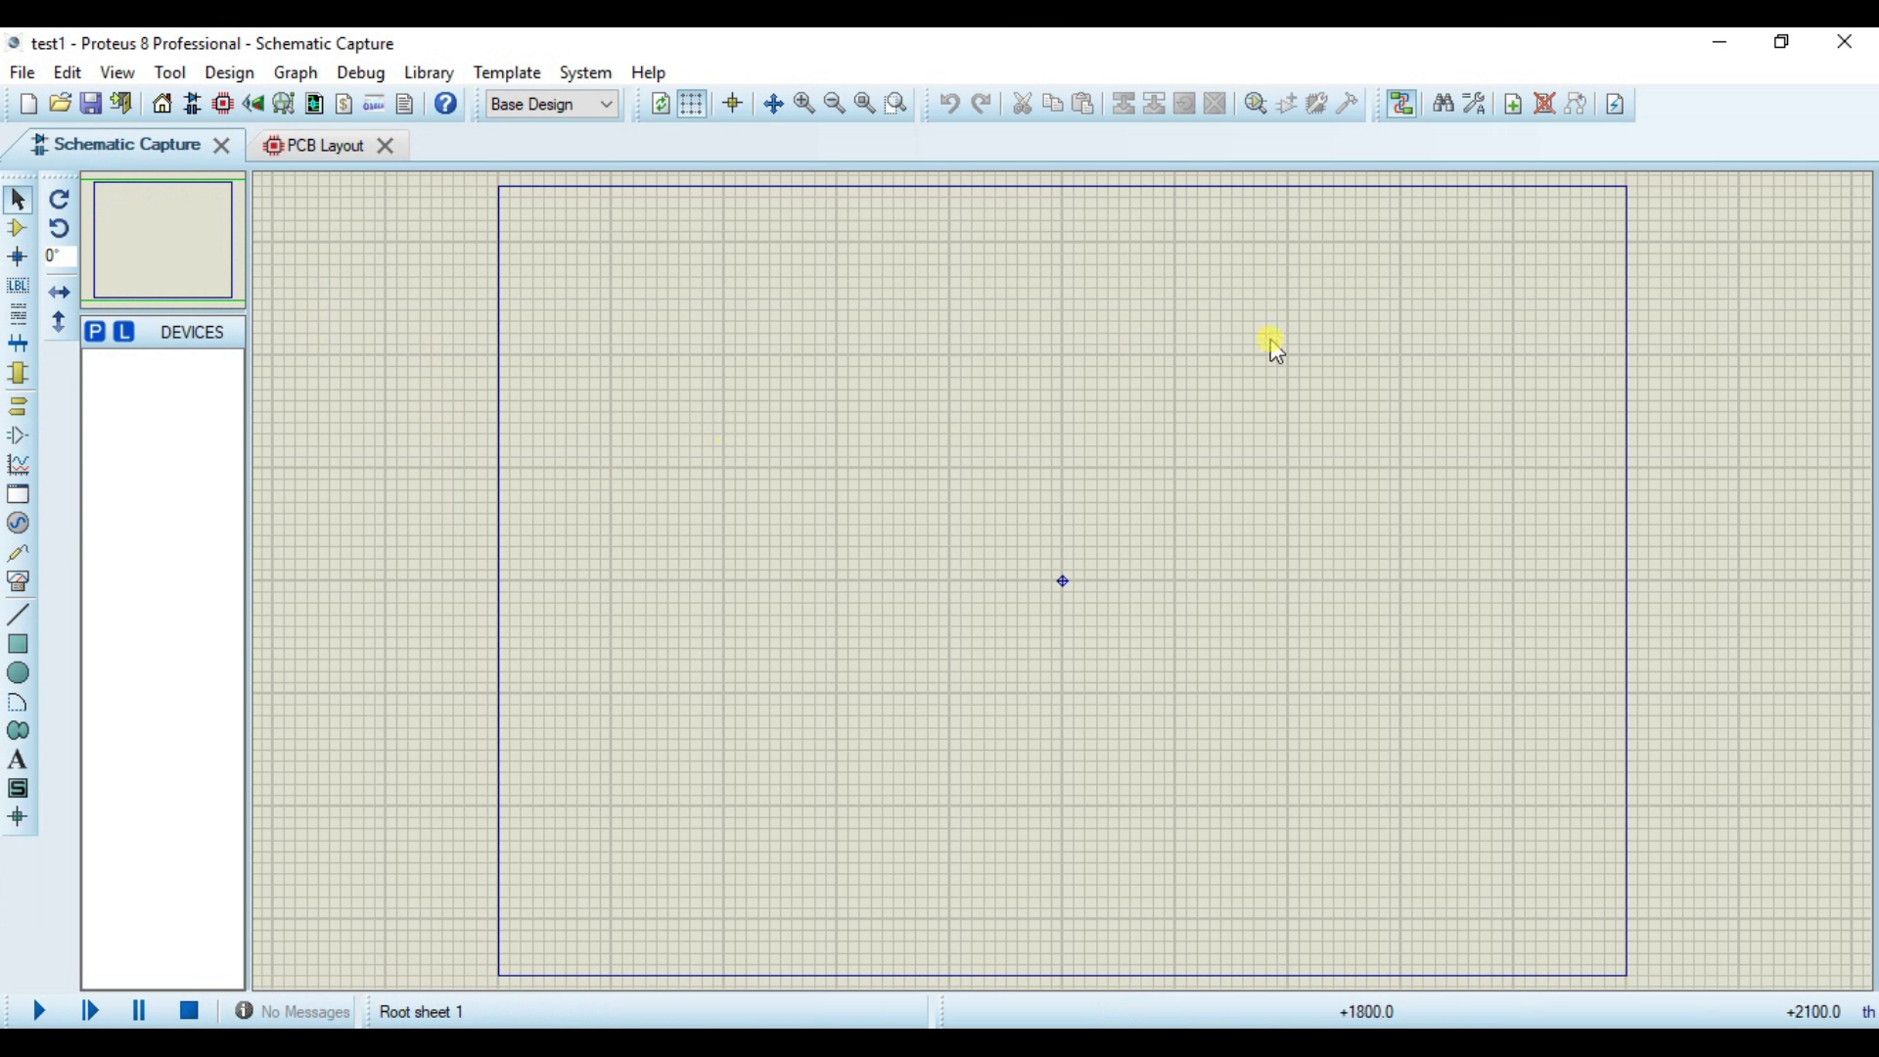
pyautogui.click(1718, 46)
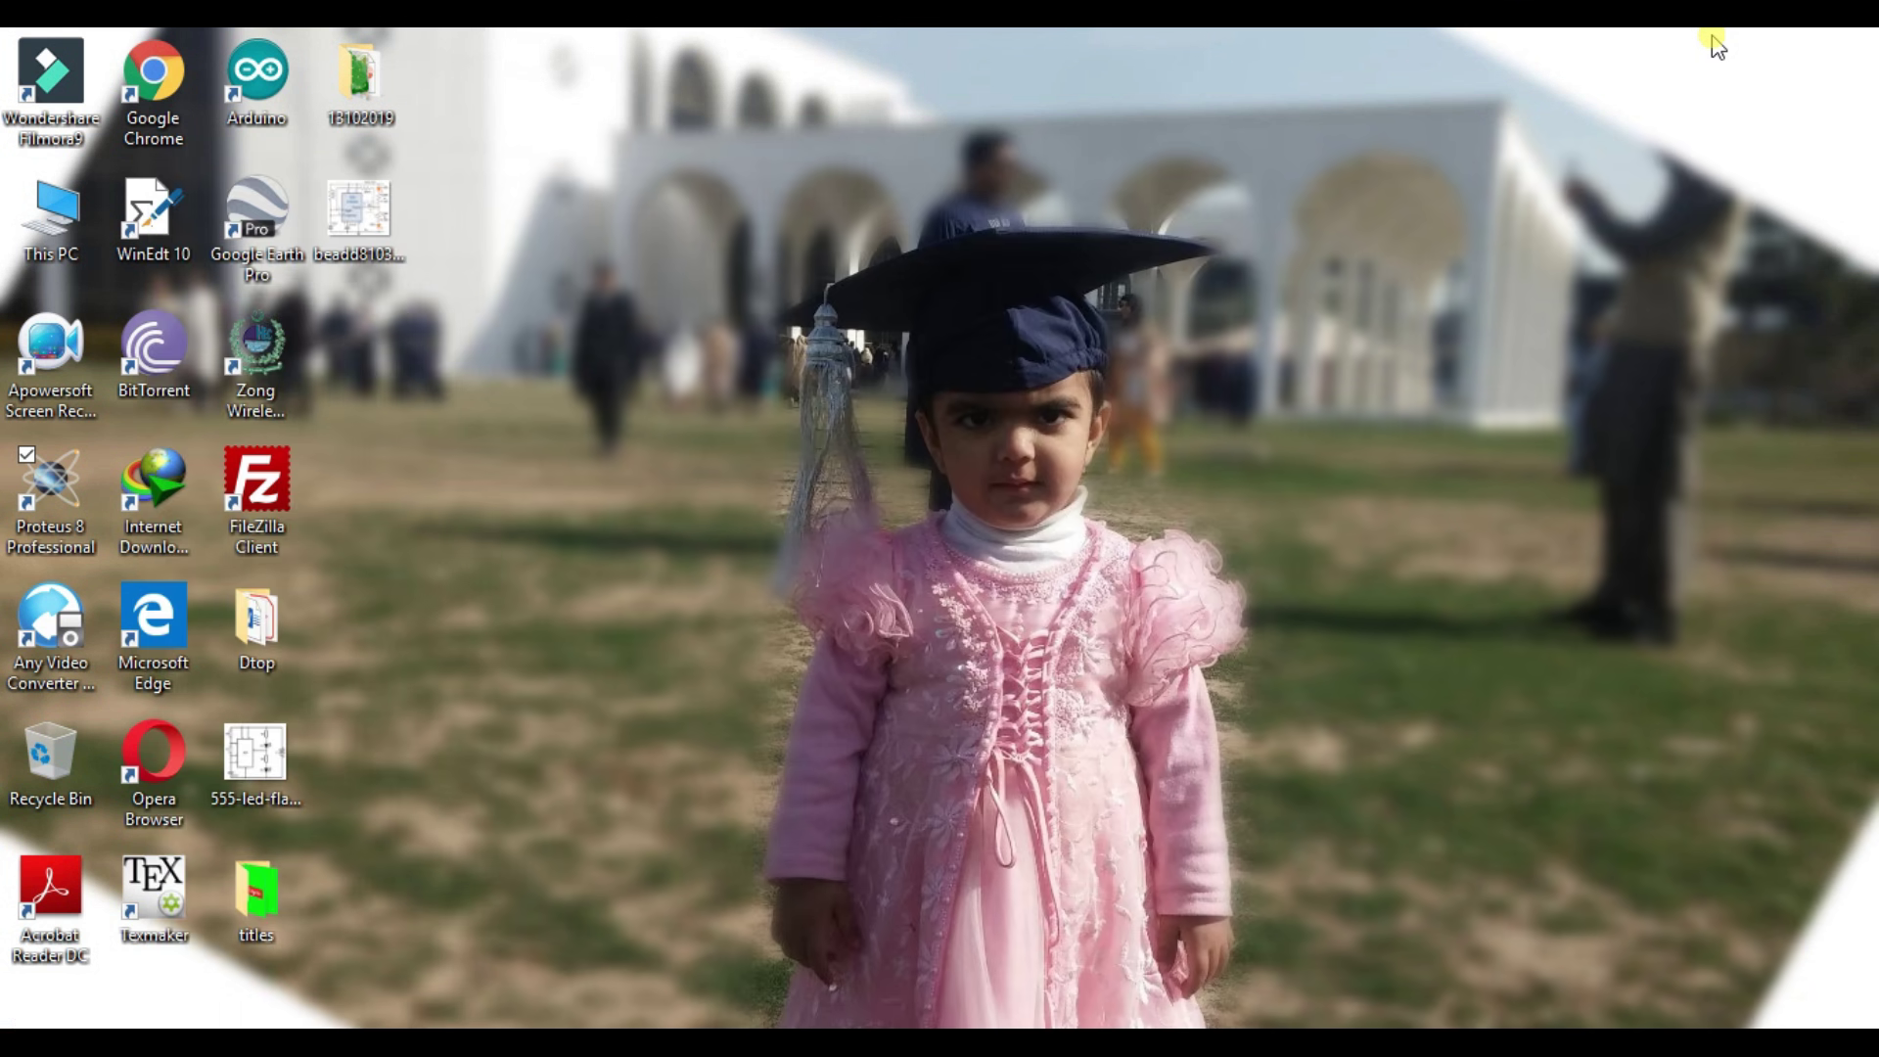
pyautogui.doubleClick(246, 759)
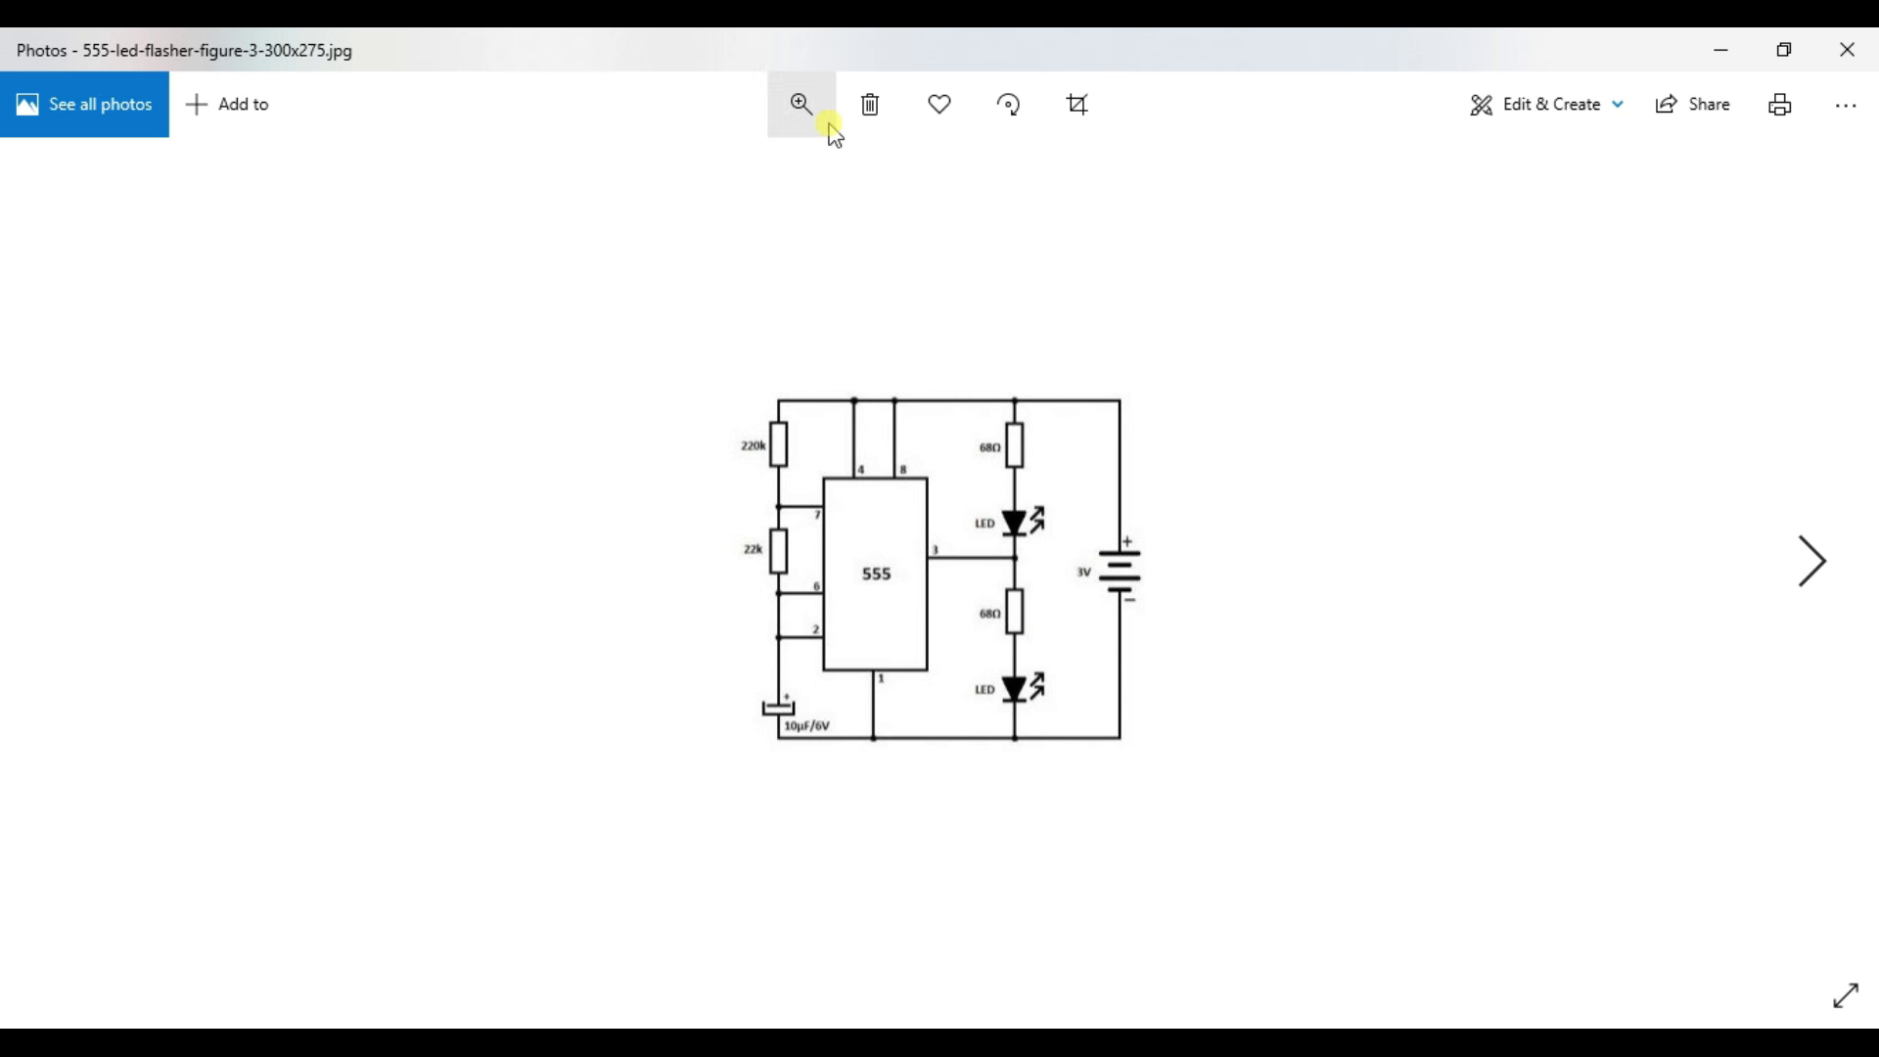
pyautogui.click(810, 119)
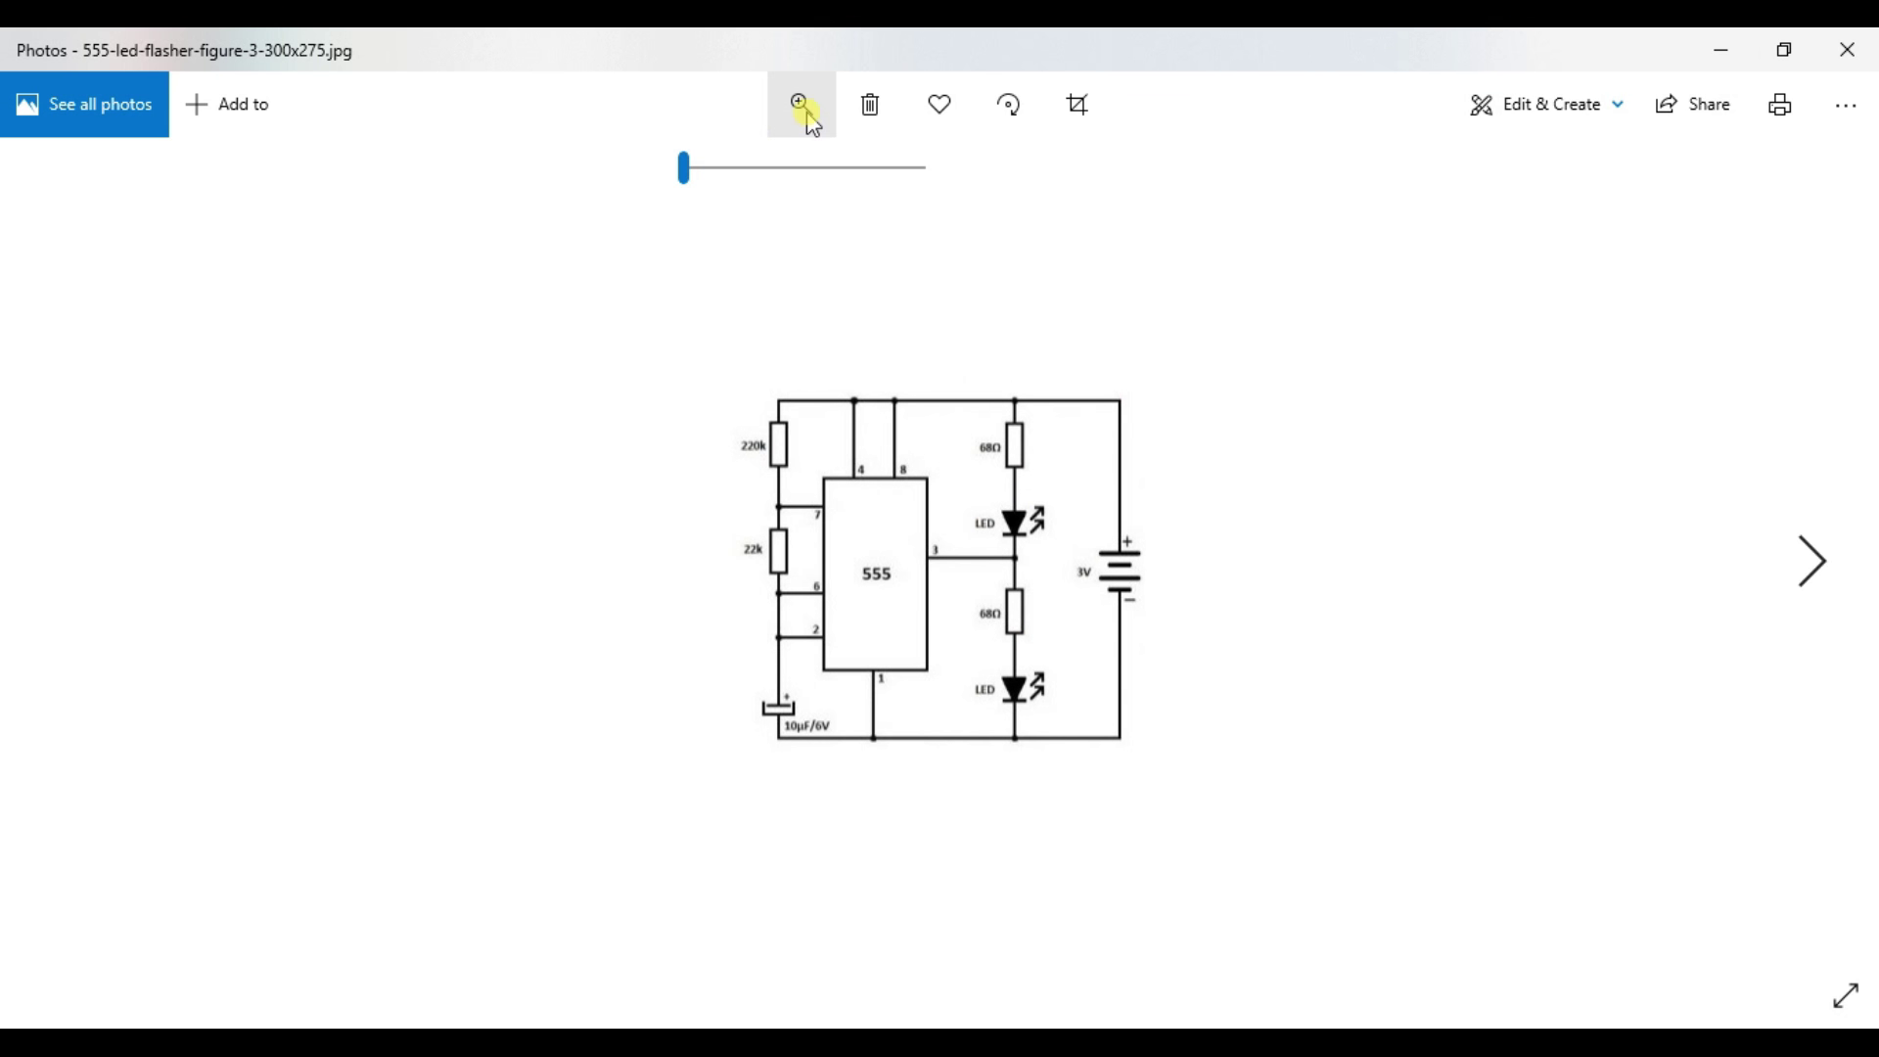
pyautogui.click(763, 168)
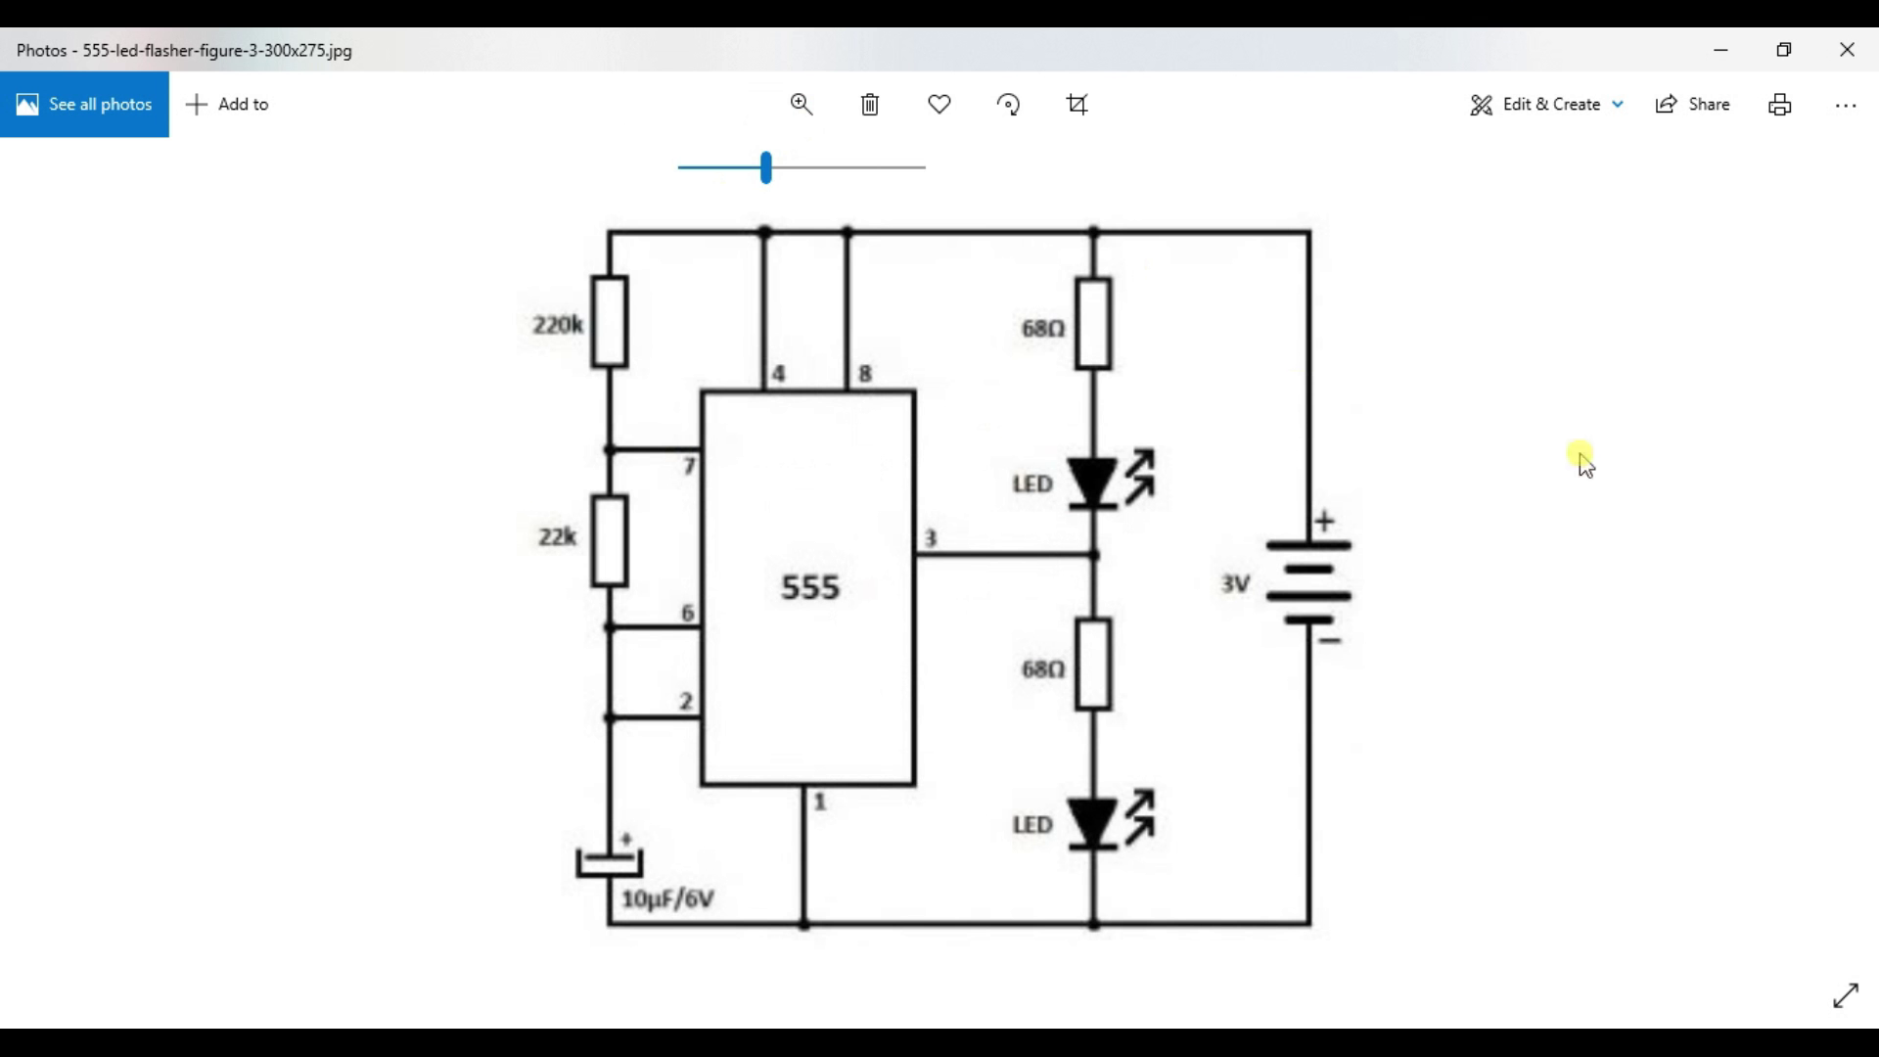
# Step: Switch back to the test1 project in Proteus and add the ANALOG library's 555 timer to the device list
pyautogui.moveTo(1179, 1042)
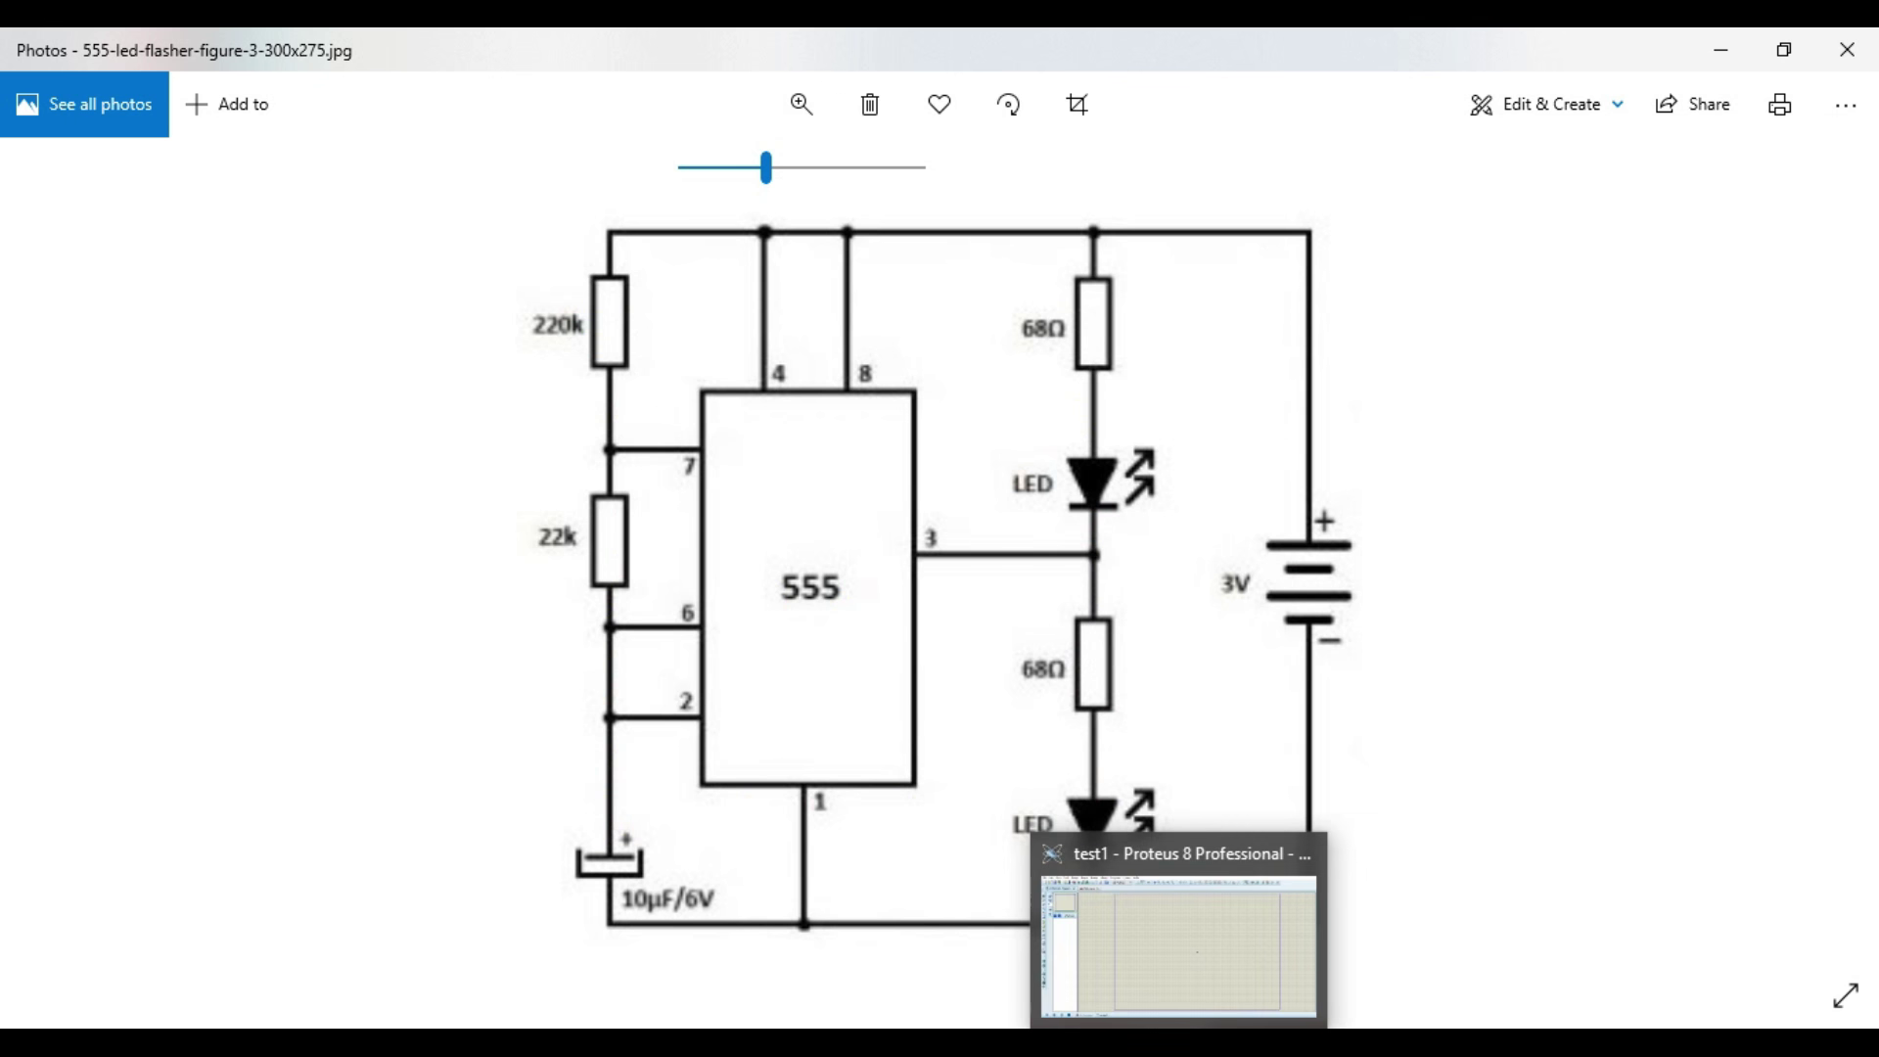
pyautogui.click(1179, 944)
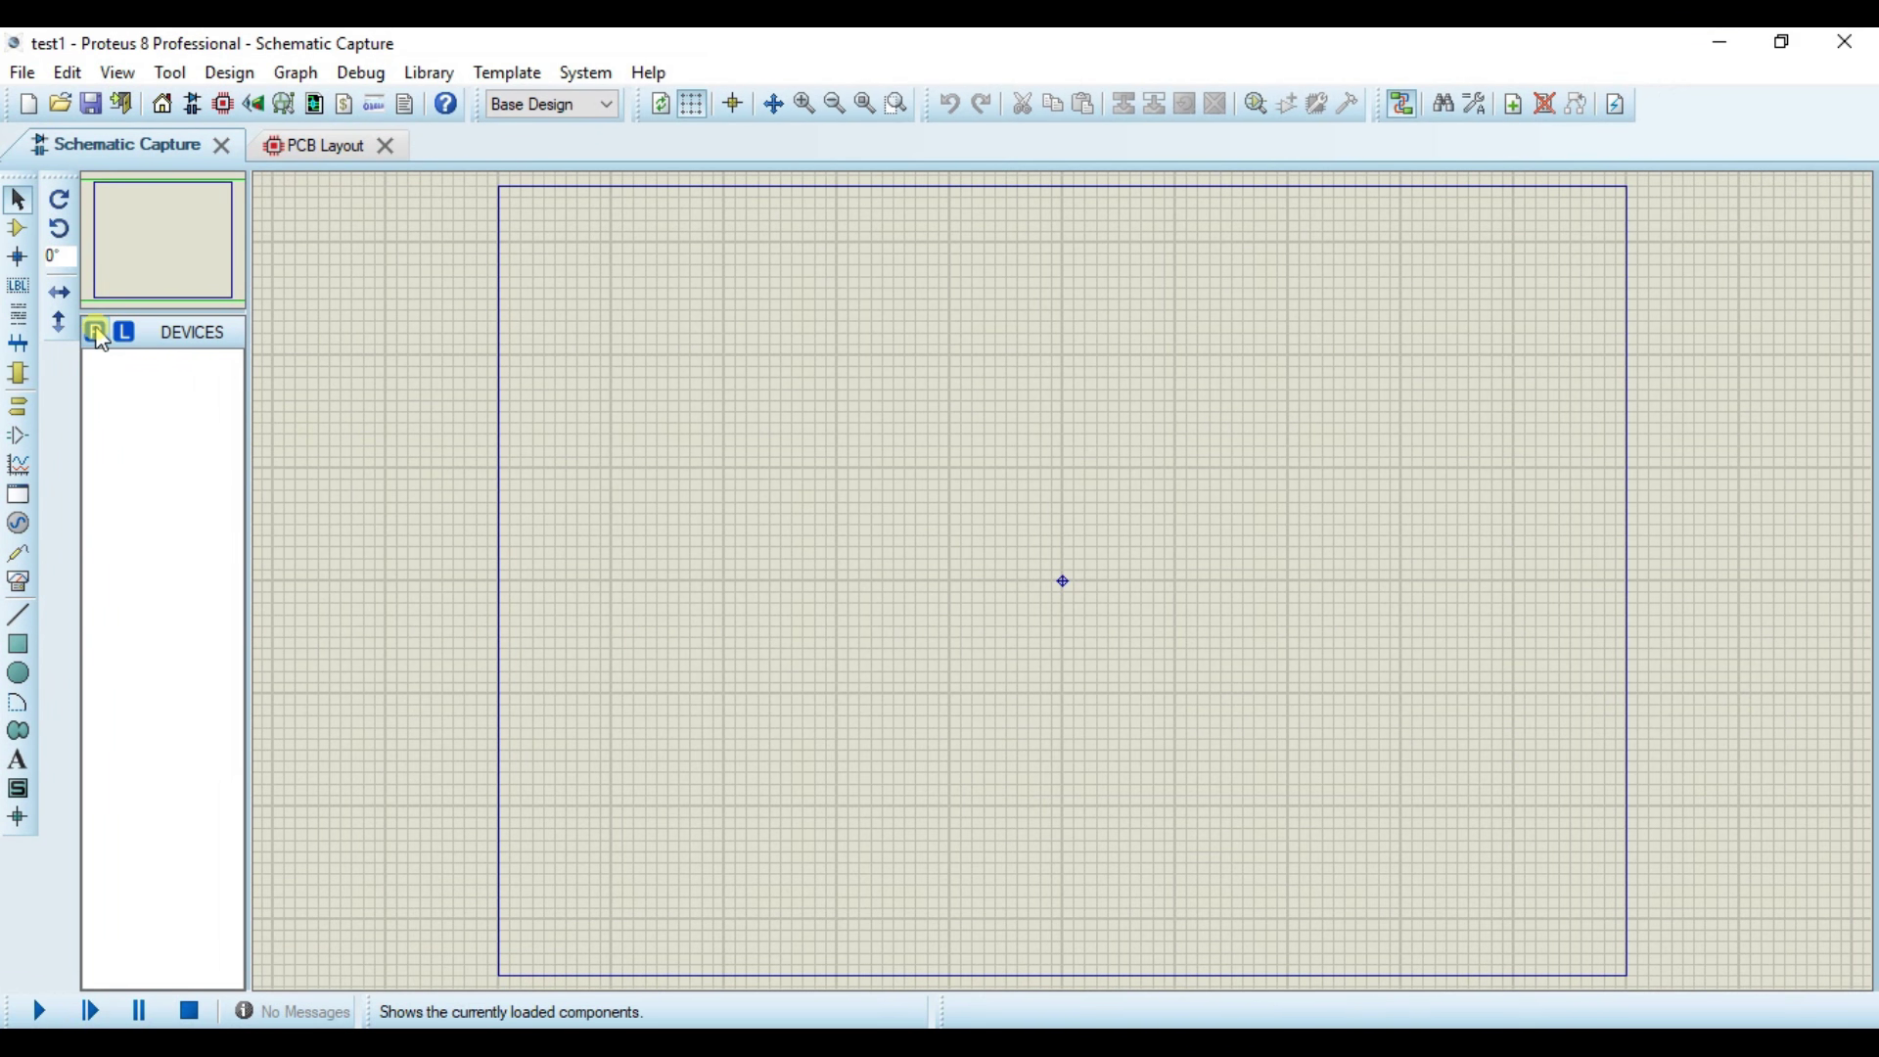
pyautogui.click(97, 333)
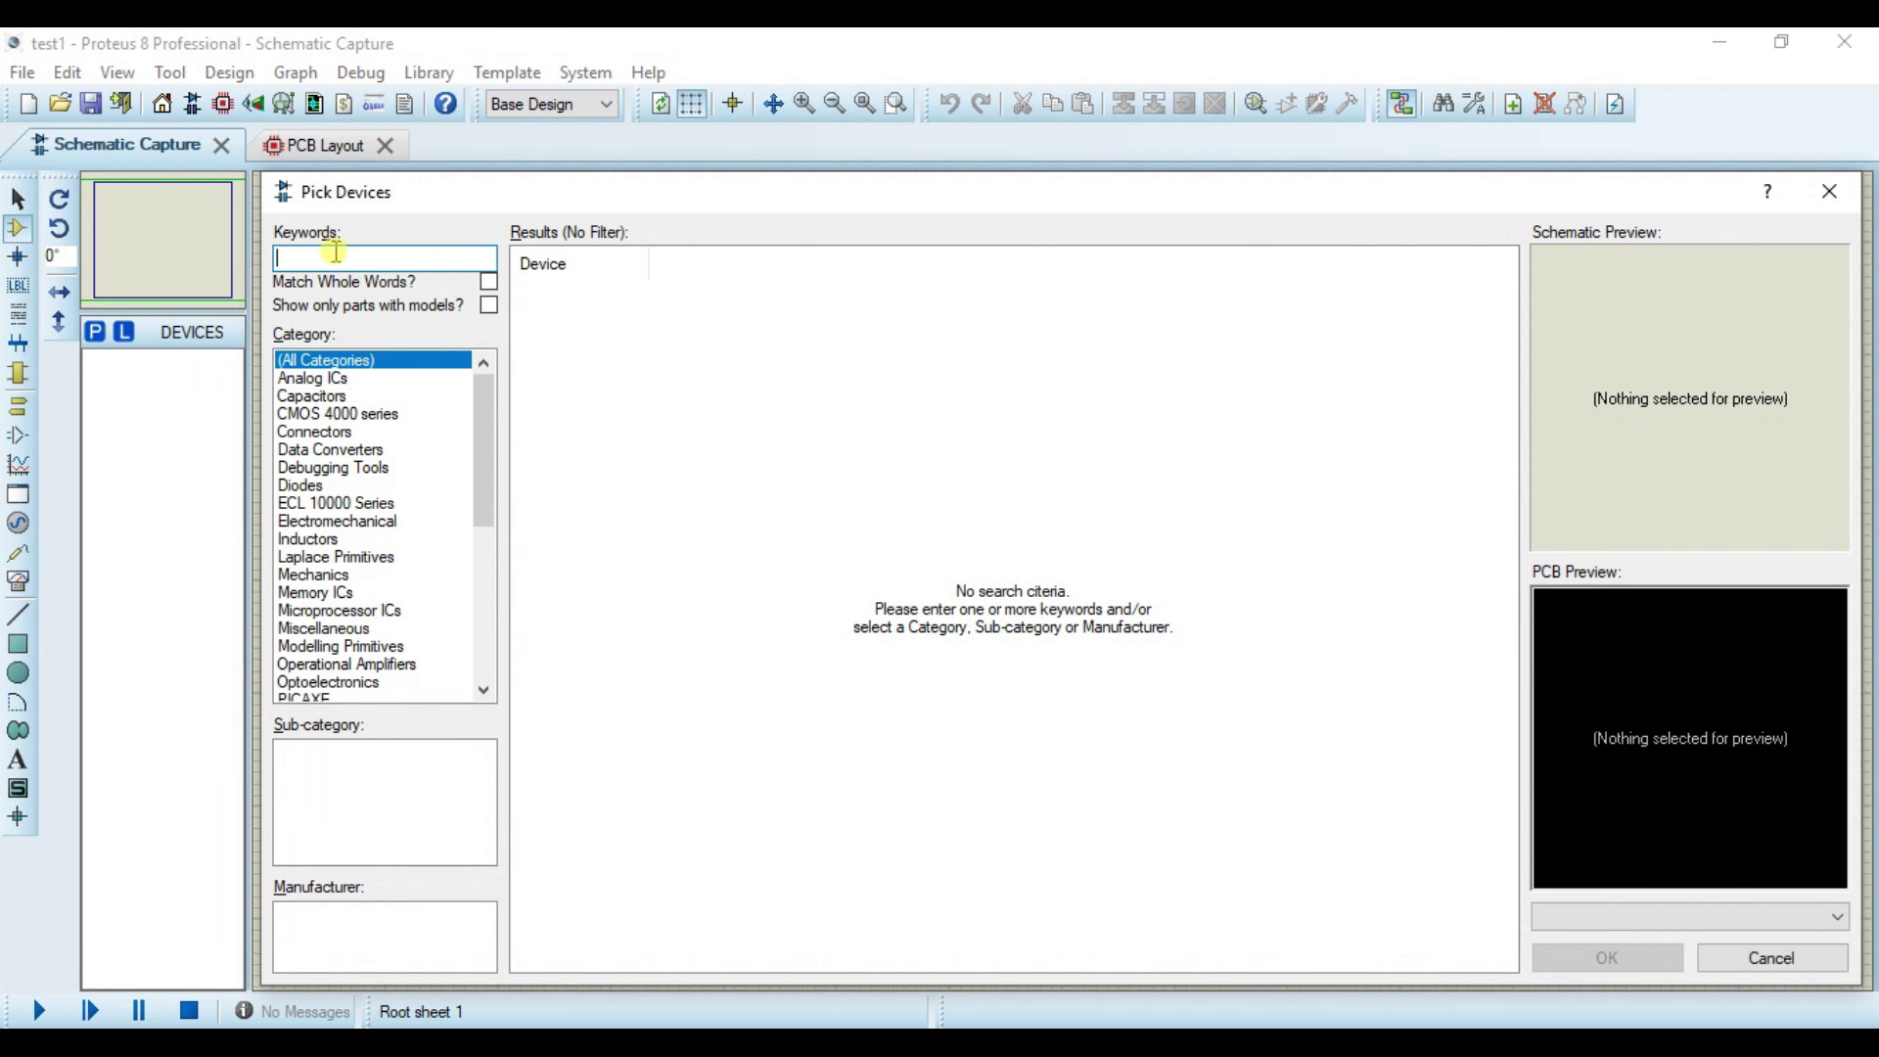
pyautogui.write('555')
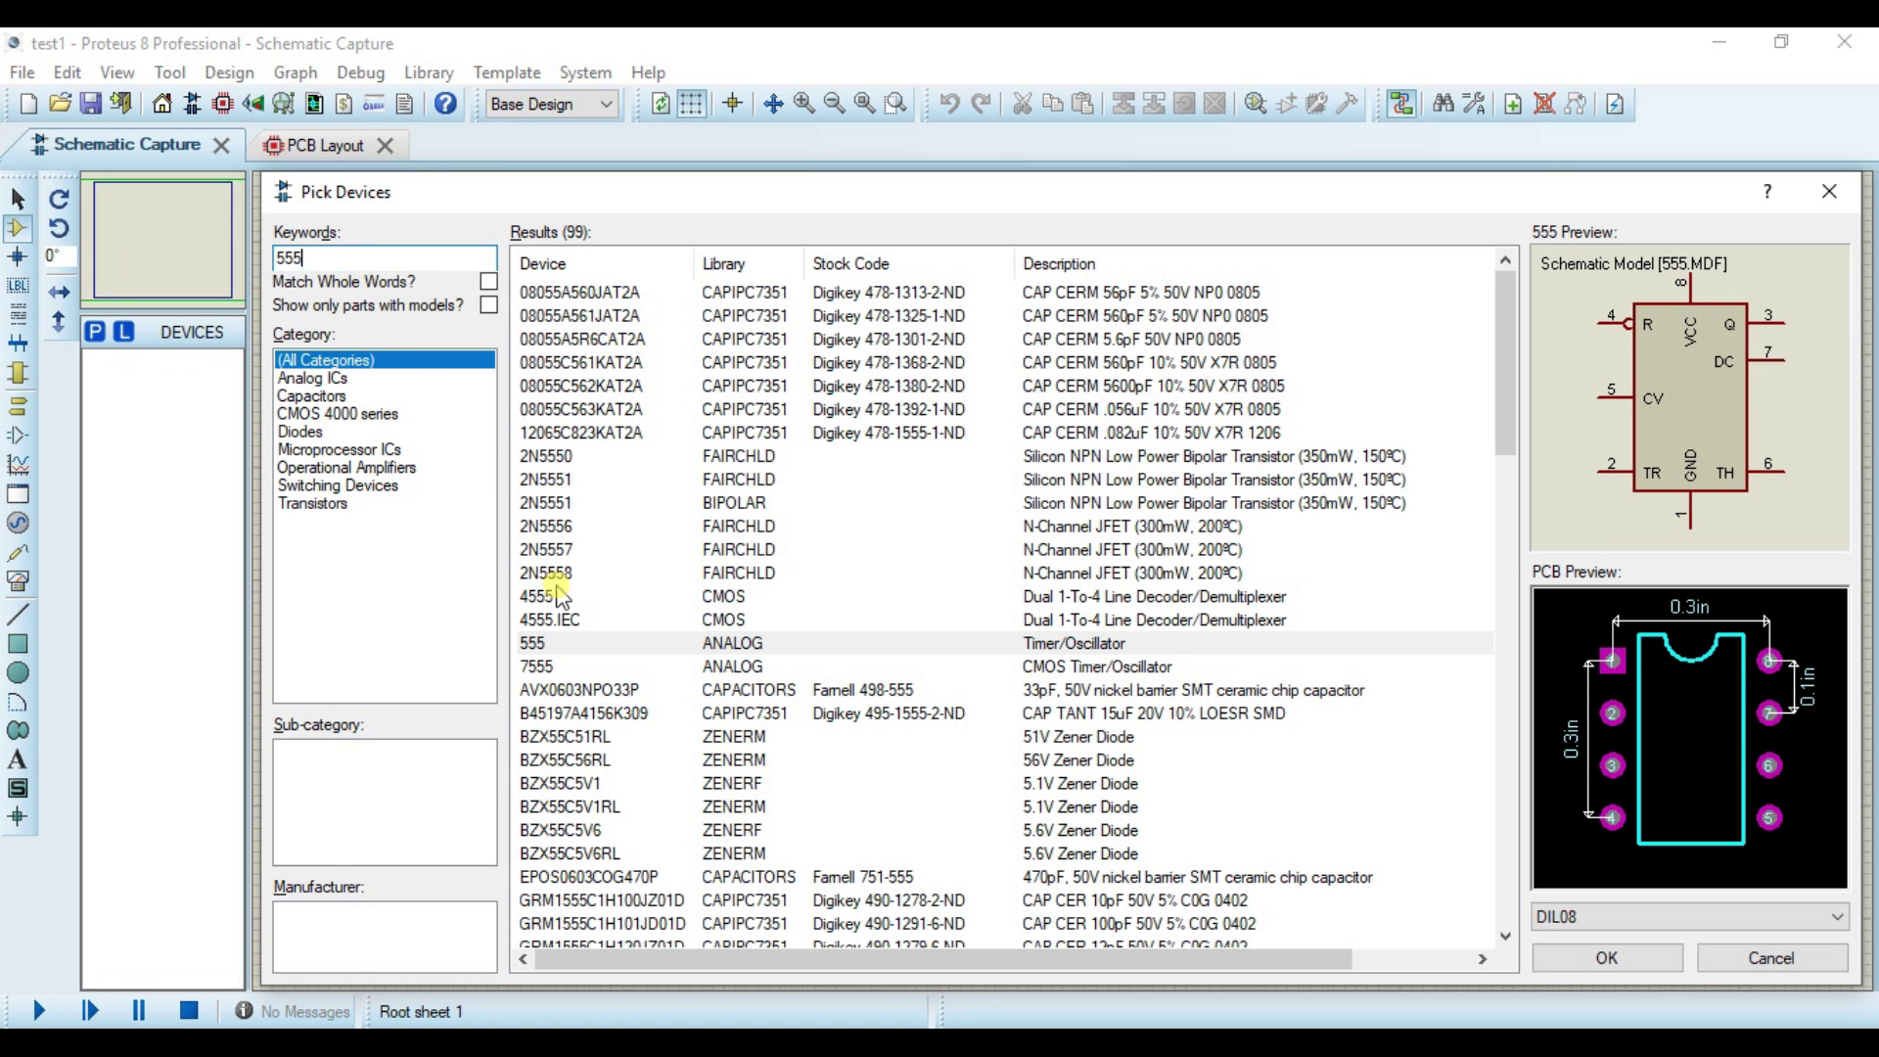
pyautogui.click(536, 646)
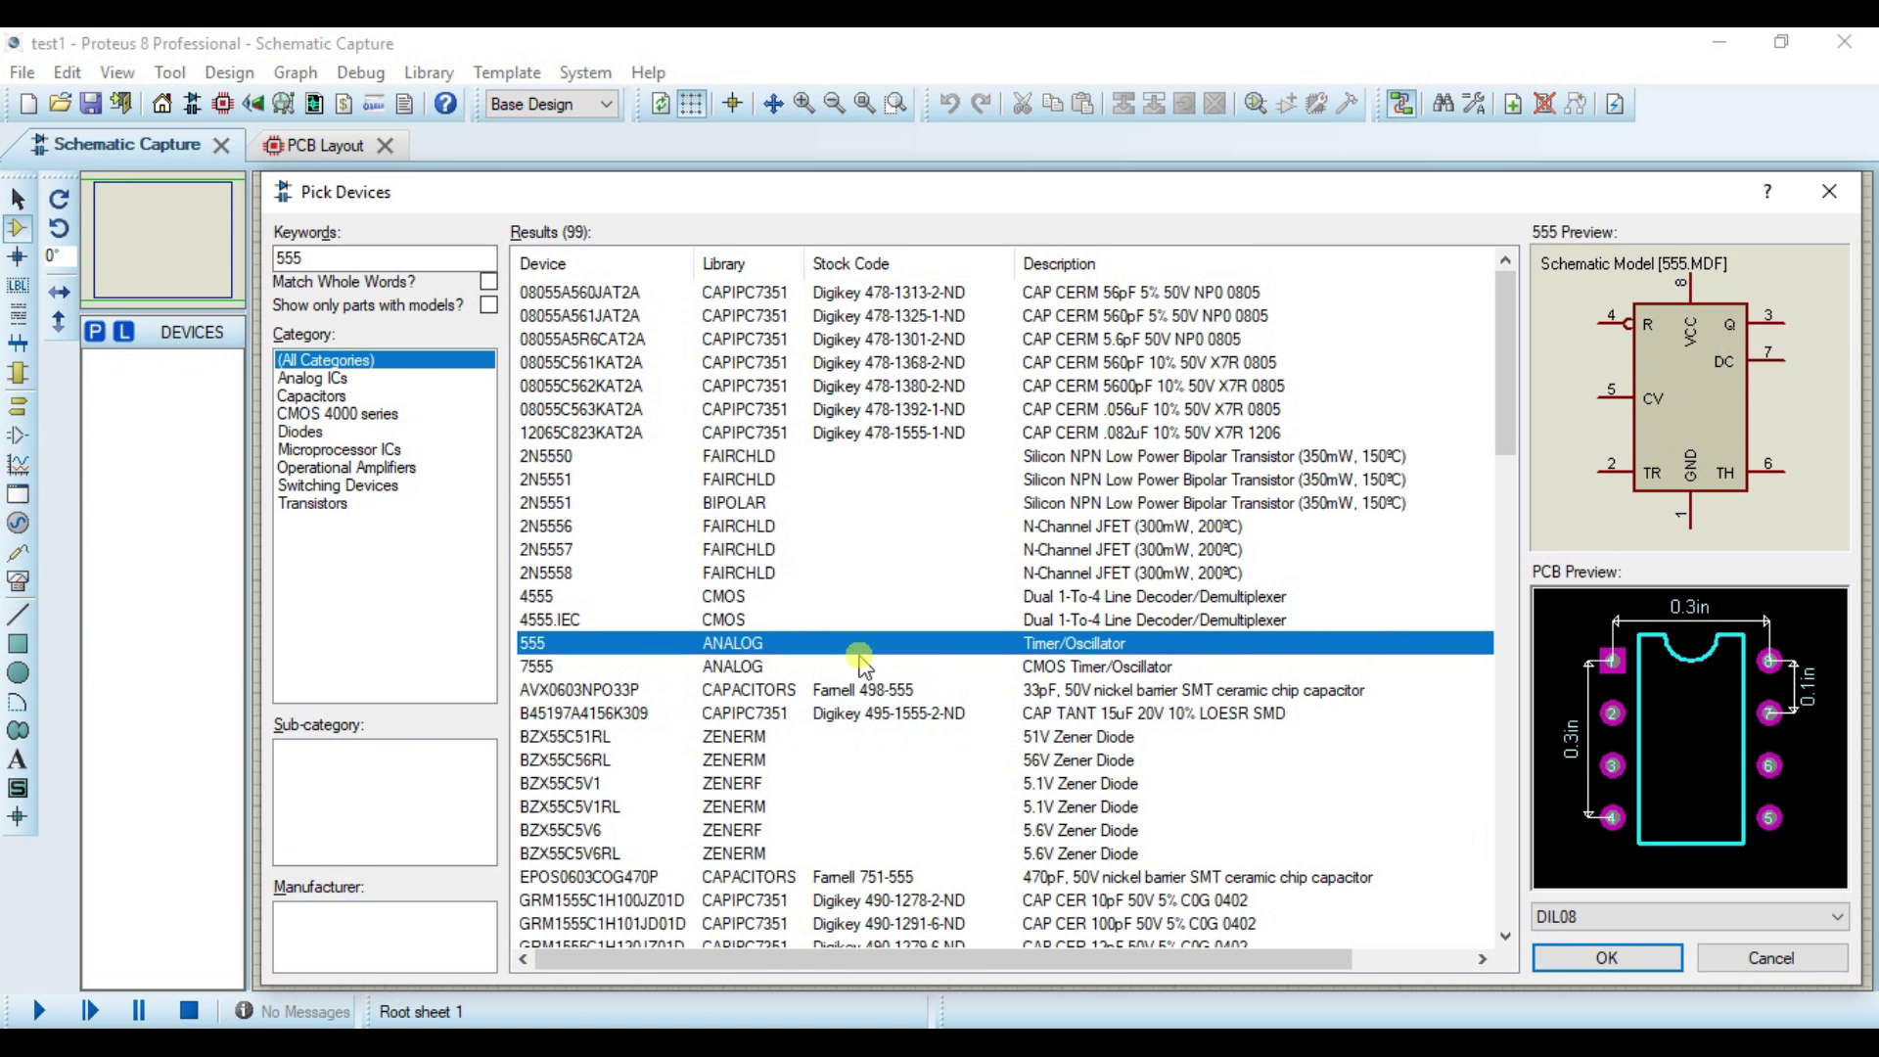
pyautogui.doubleClick(538, 646)
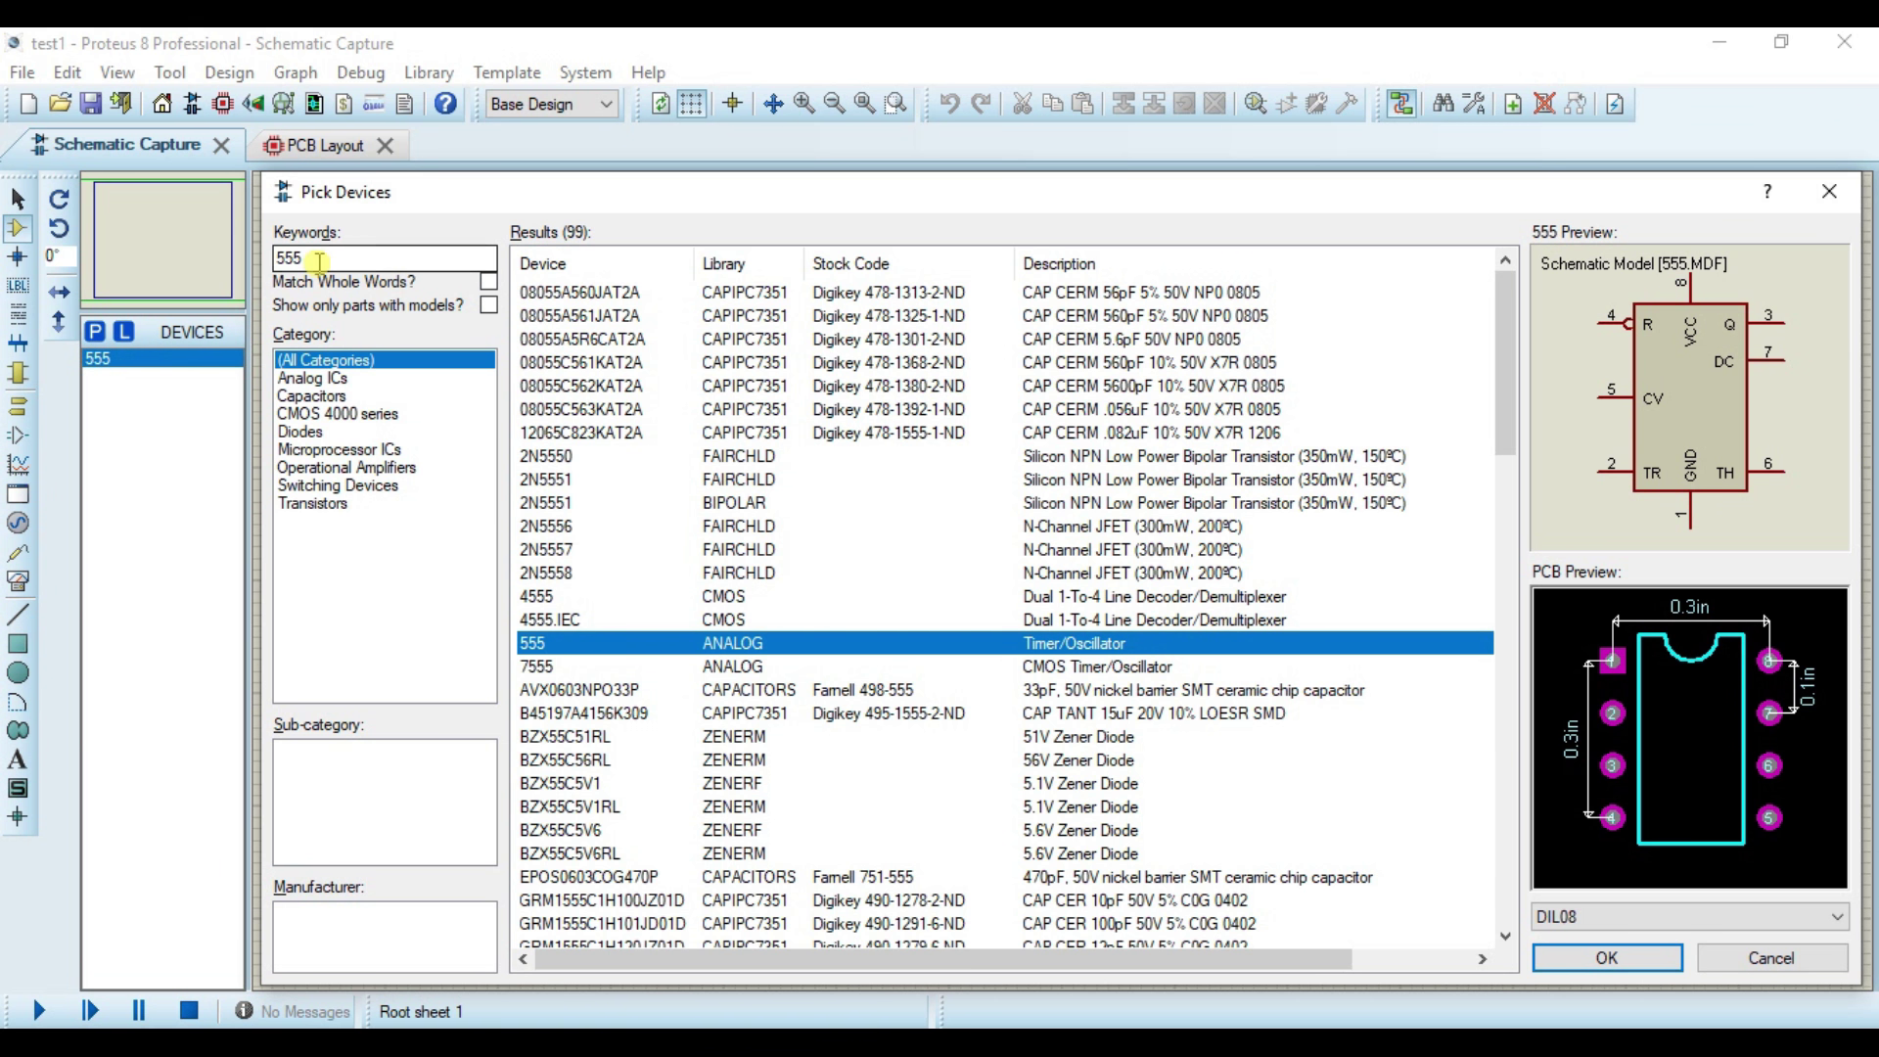
# Step: Search the component library for led and add LED-GREEN and LED-RED to the device list
pyautogui.click(319, 260)
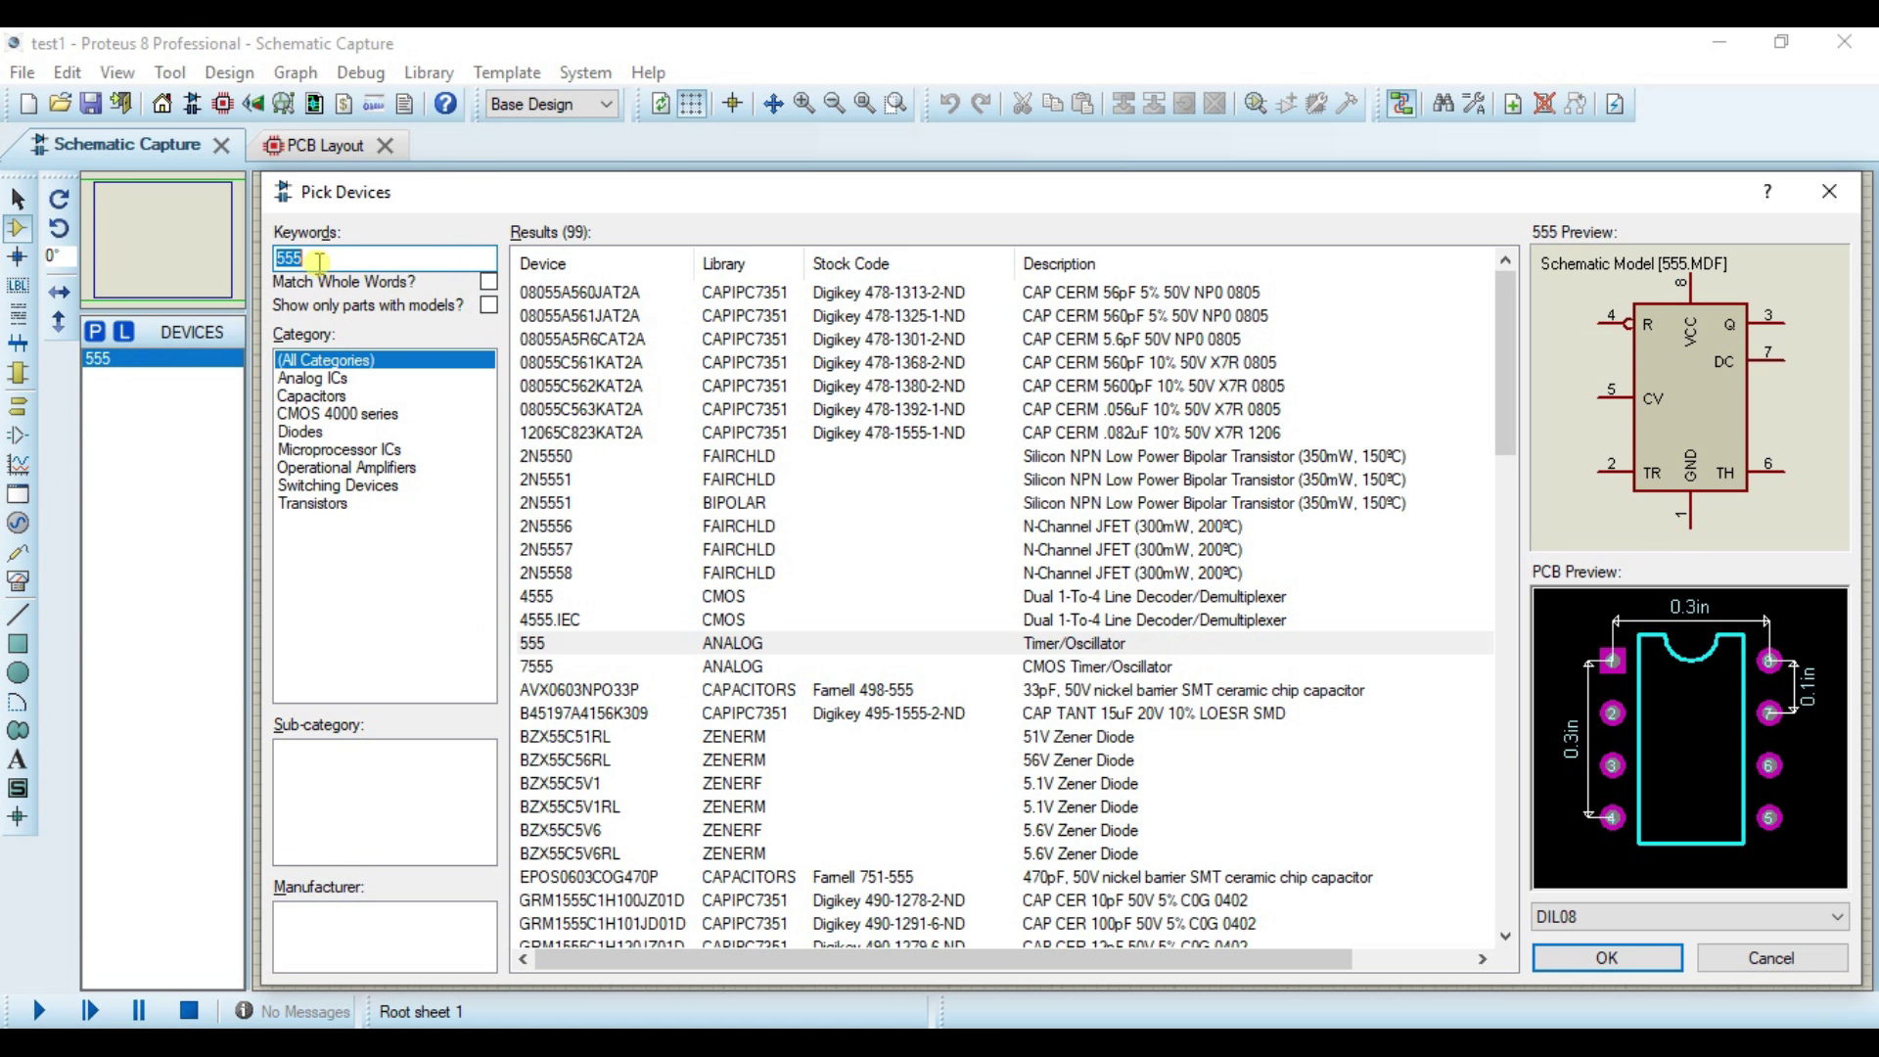
pyautogui.write('led')
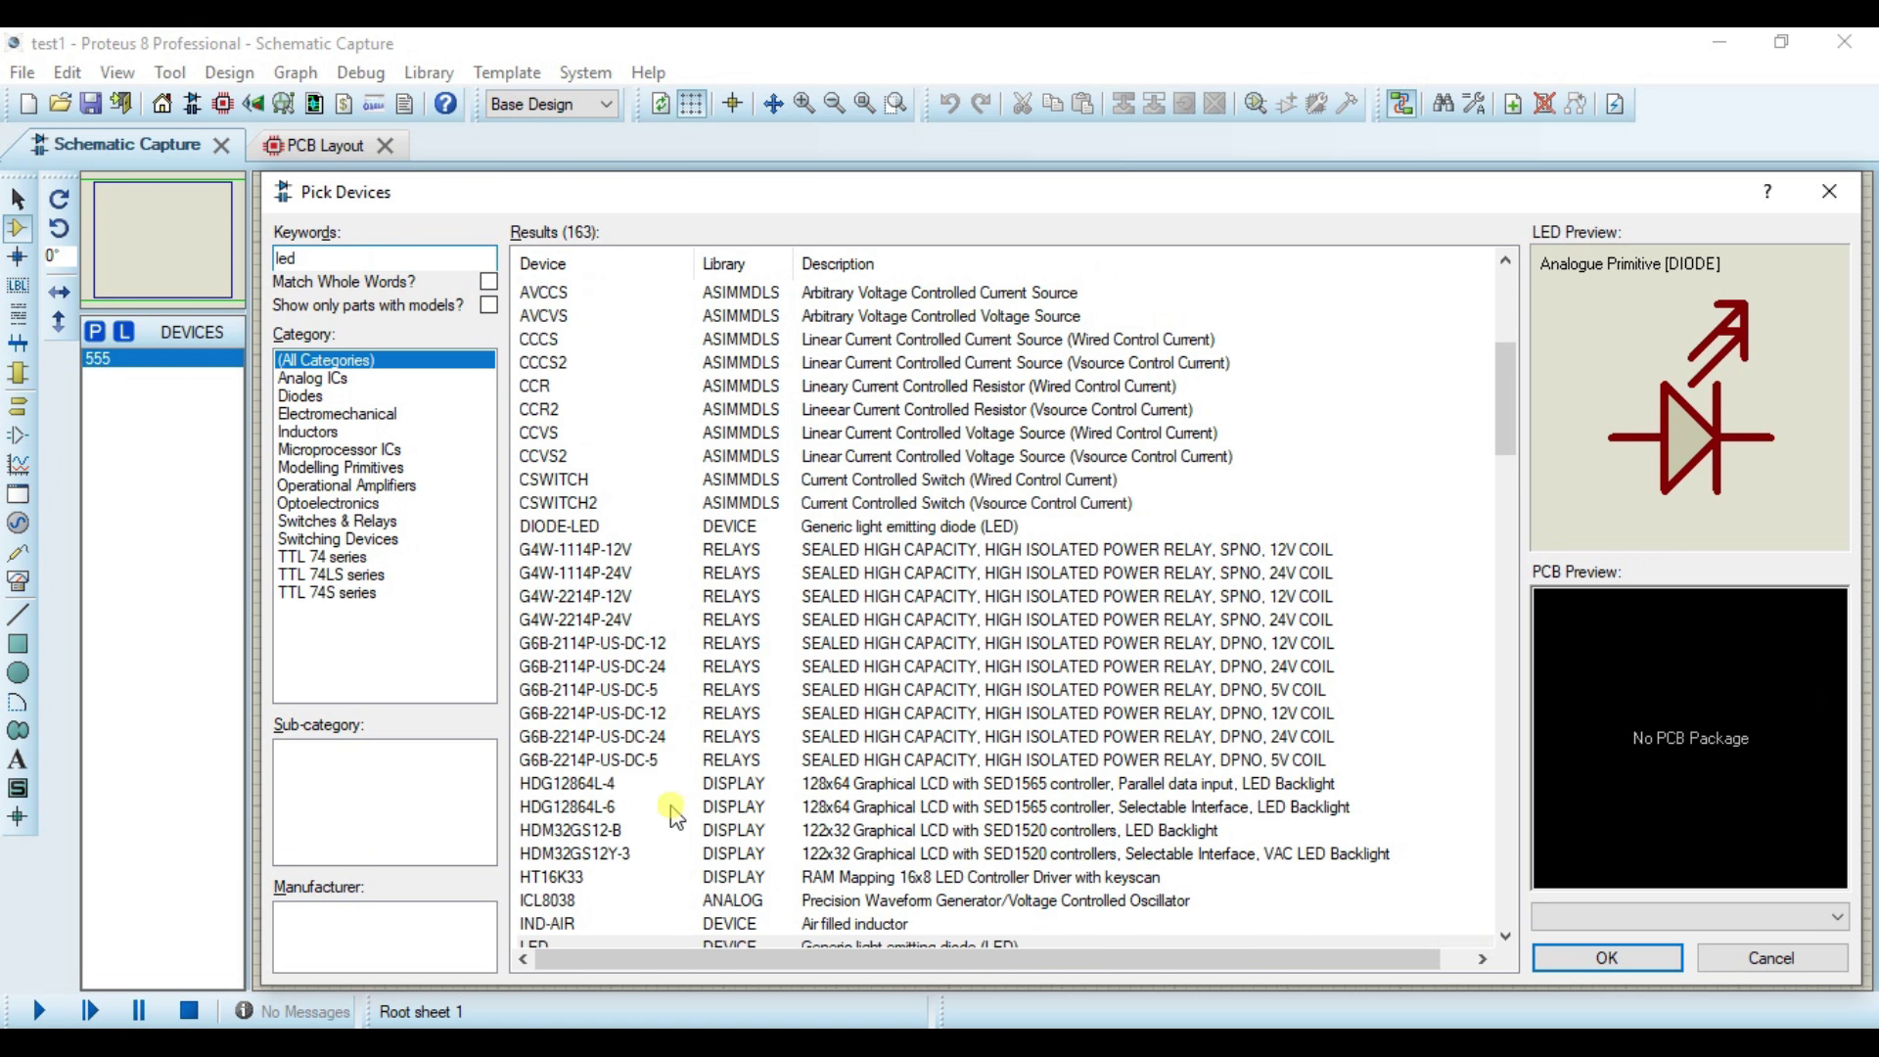
pyautogui.moveTo(1503, 423); pyautogui.dragTo(1503, 495)
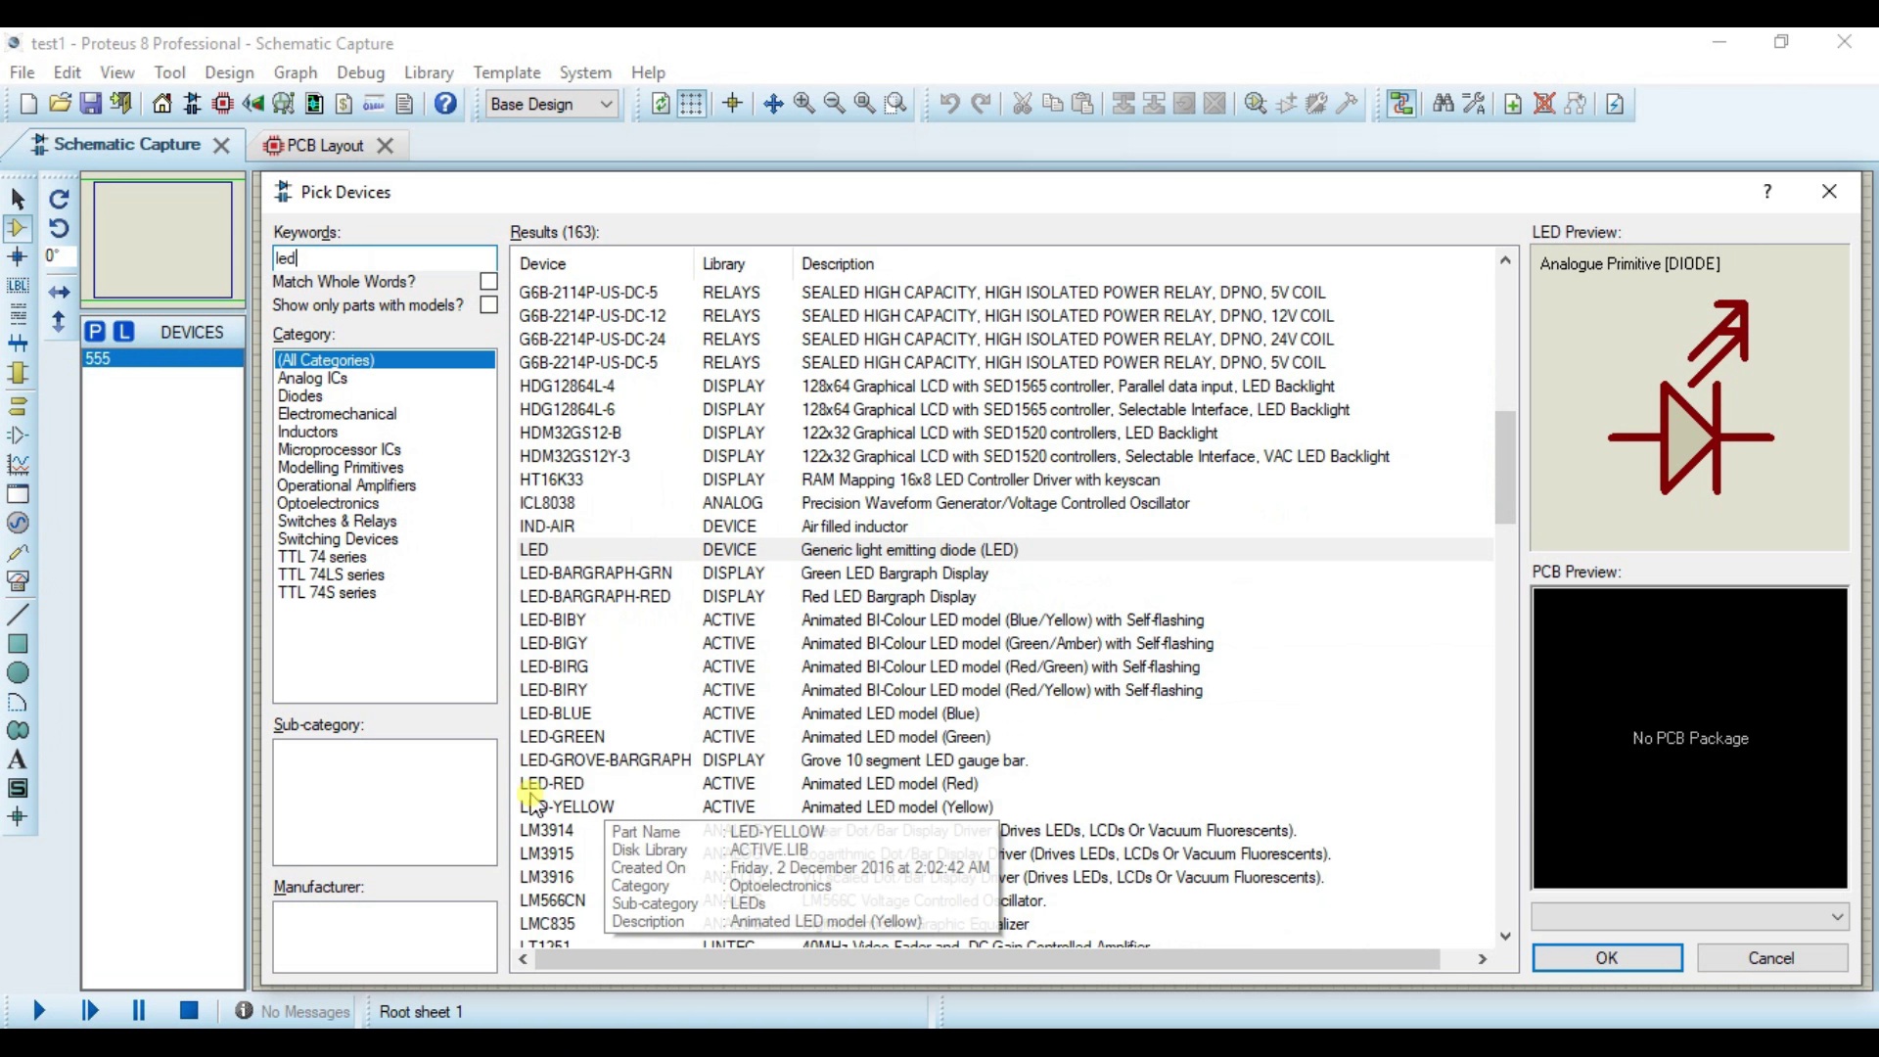
pyautogui.click(560, 736)
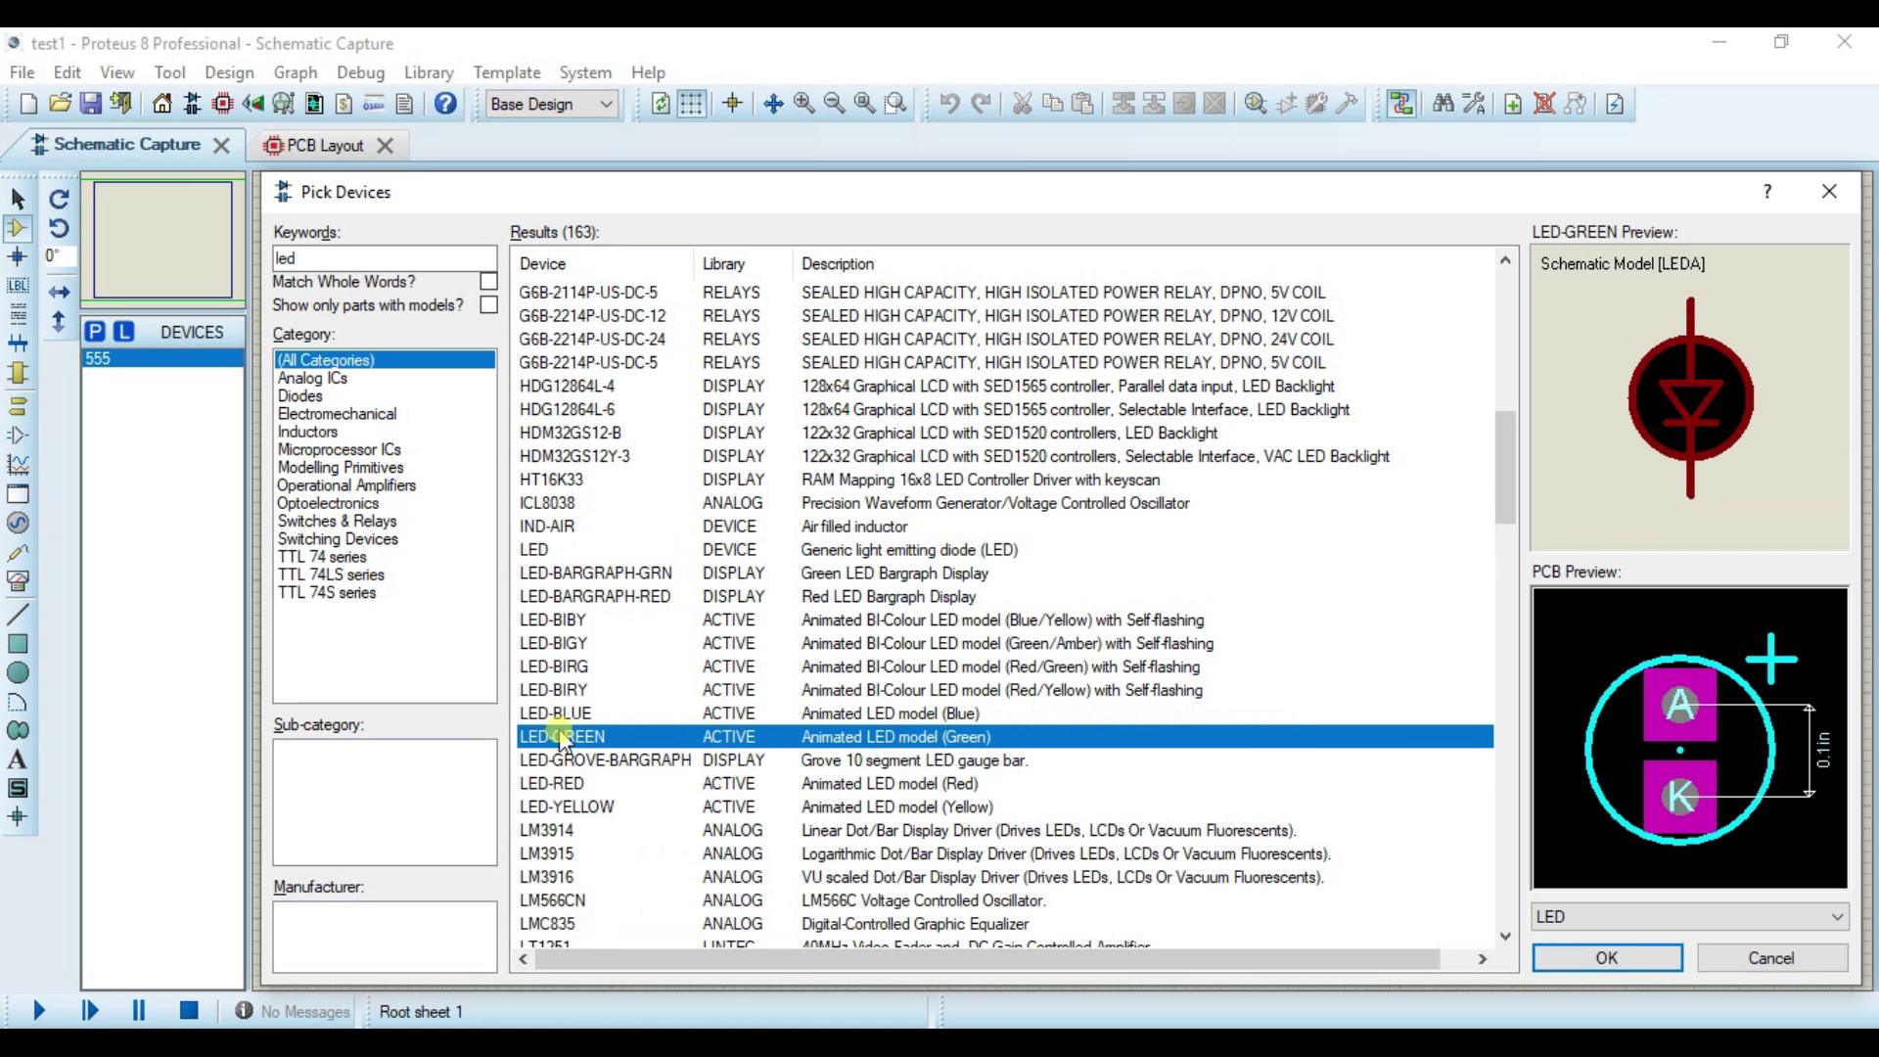
pyautogui.doubleClick(560, 736)
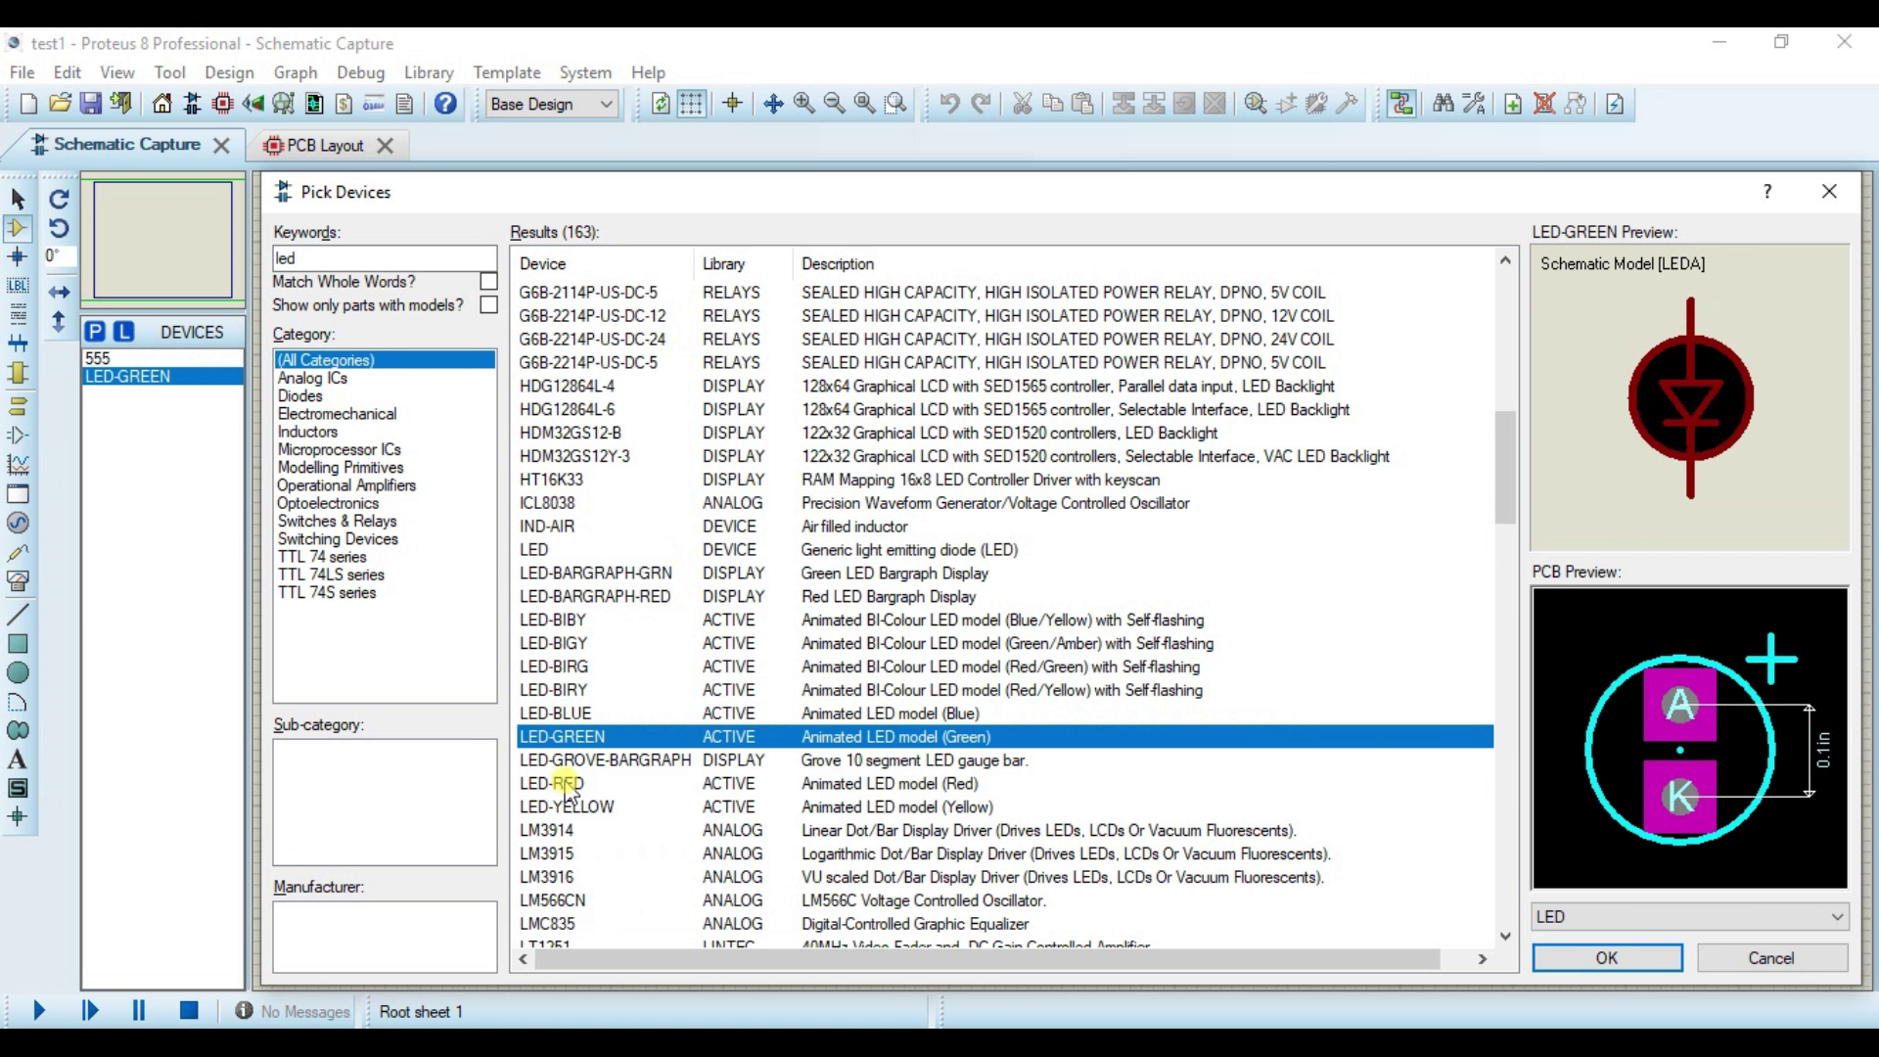
pyautogui.click(565, 786)
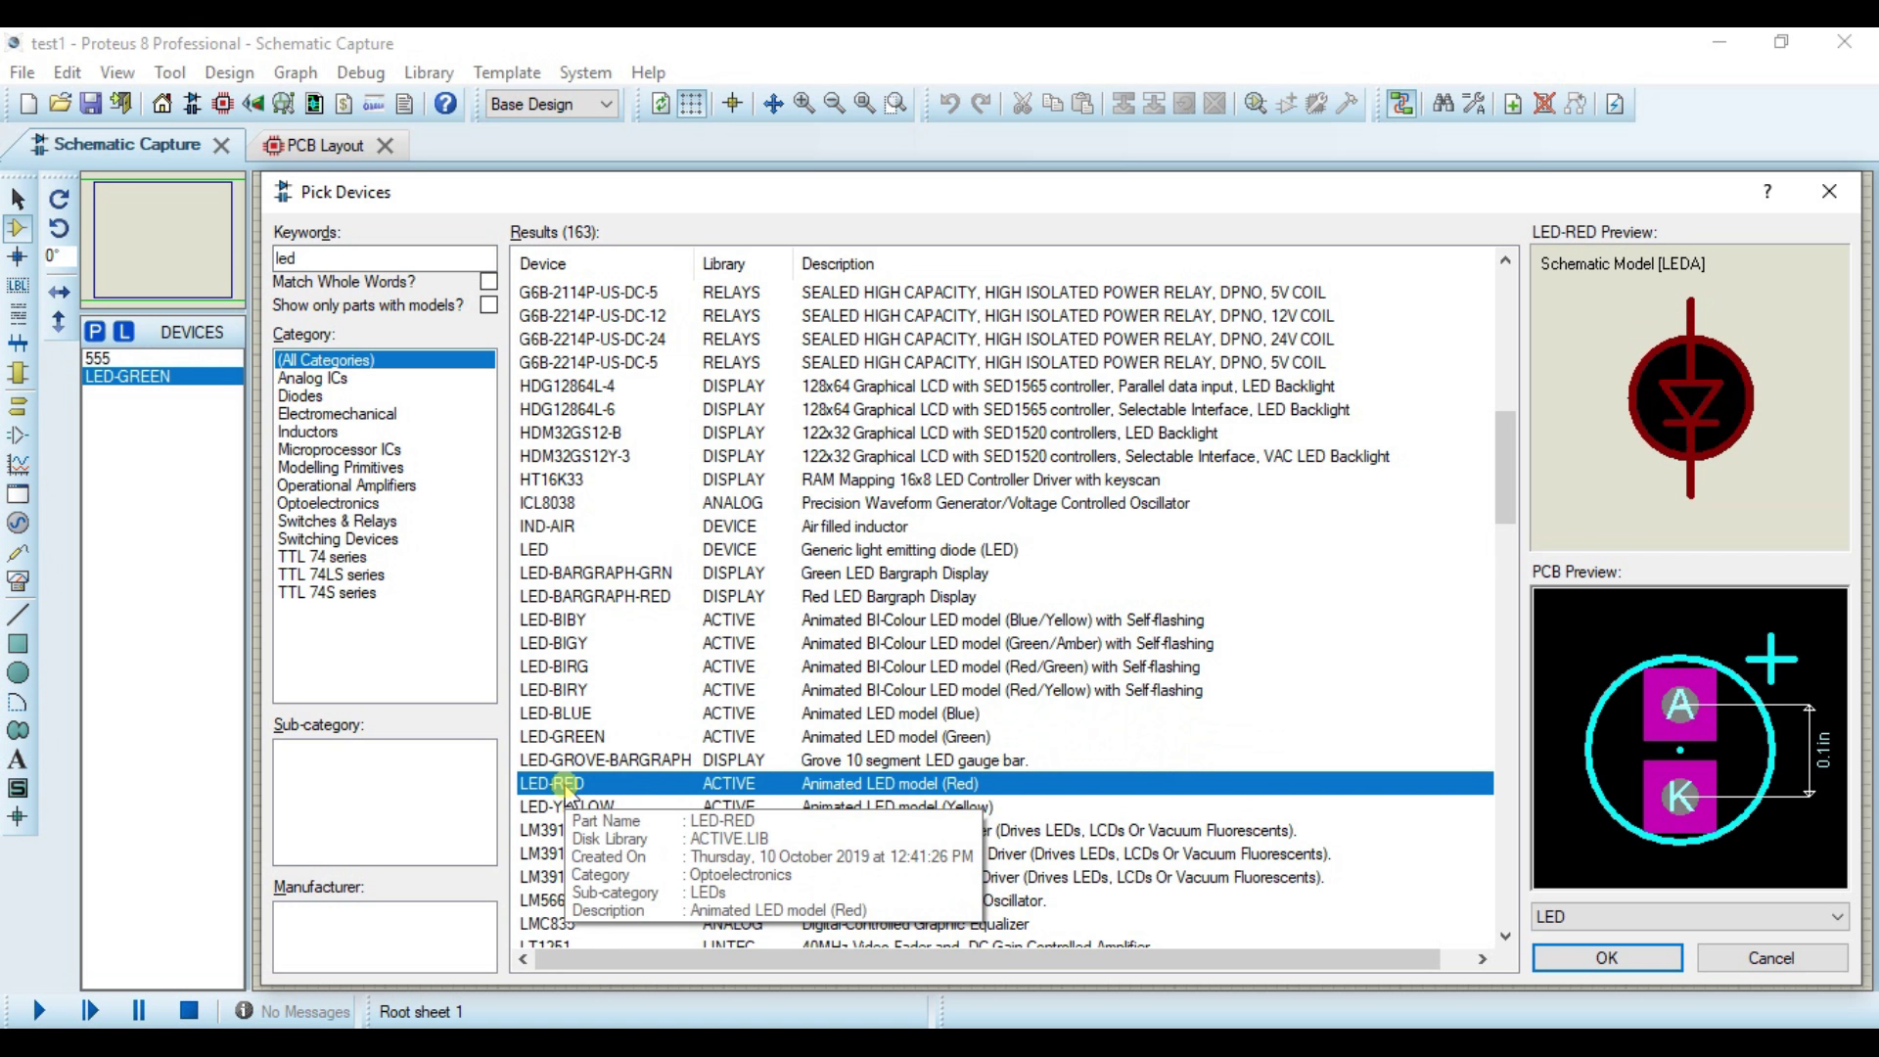
pyautogui.doubleClick(566, 785)
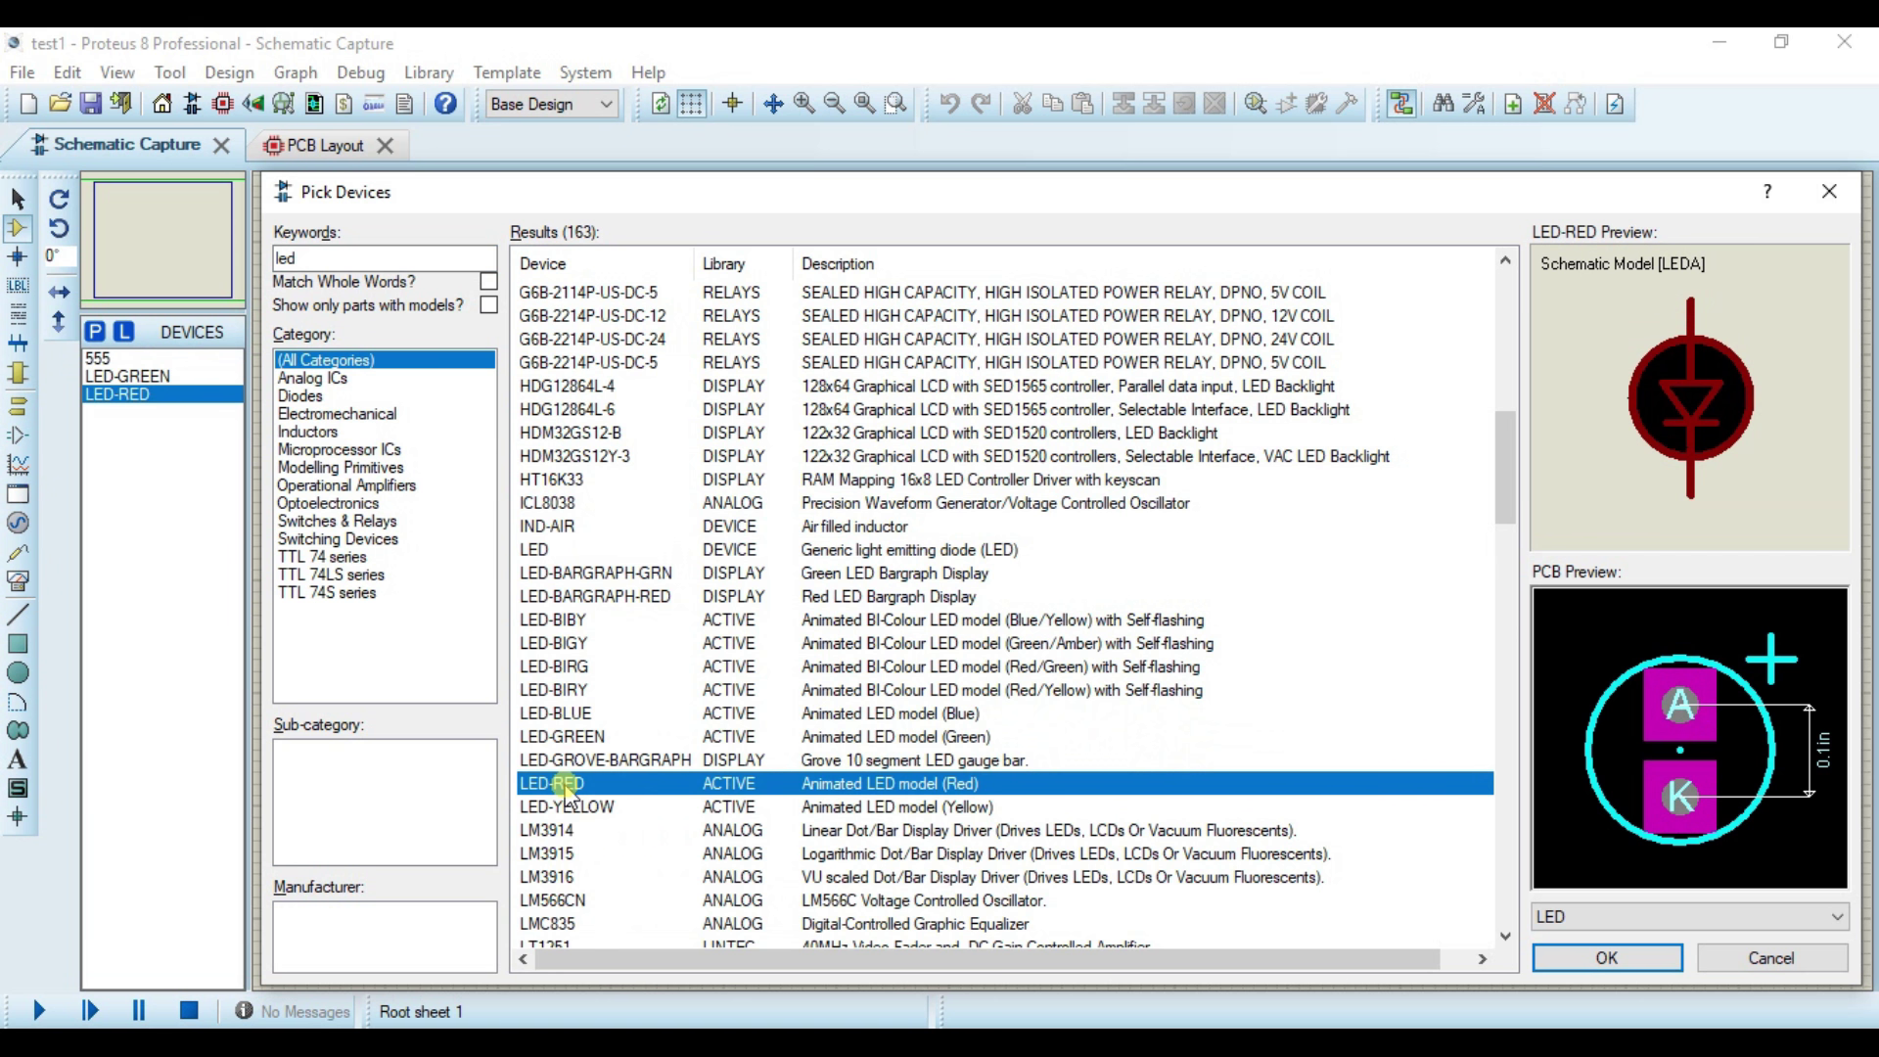
# Step: Search the component library for minres and add the MINRES100K resistor to the device list
pyautogui.doubleClick(341, 257)
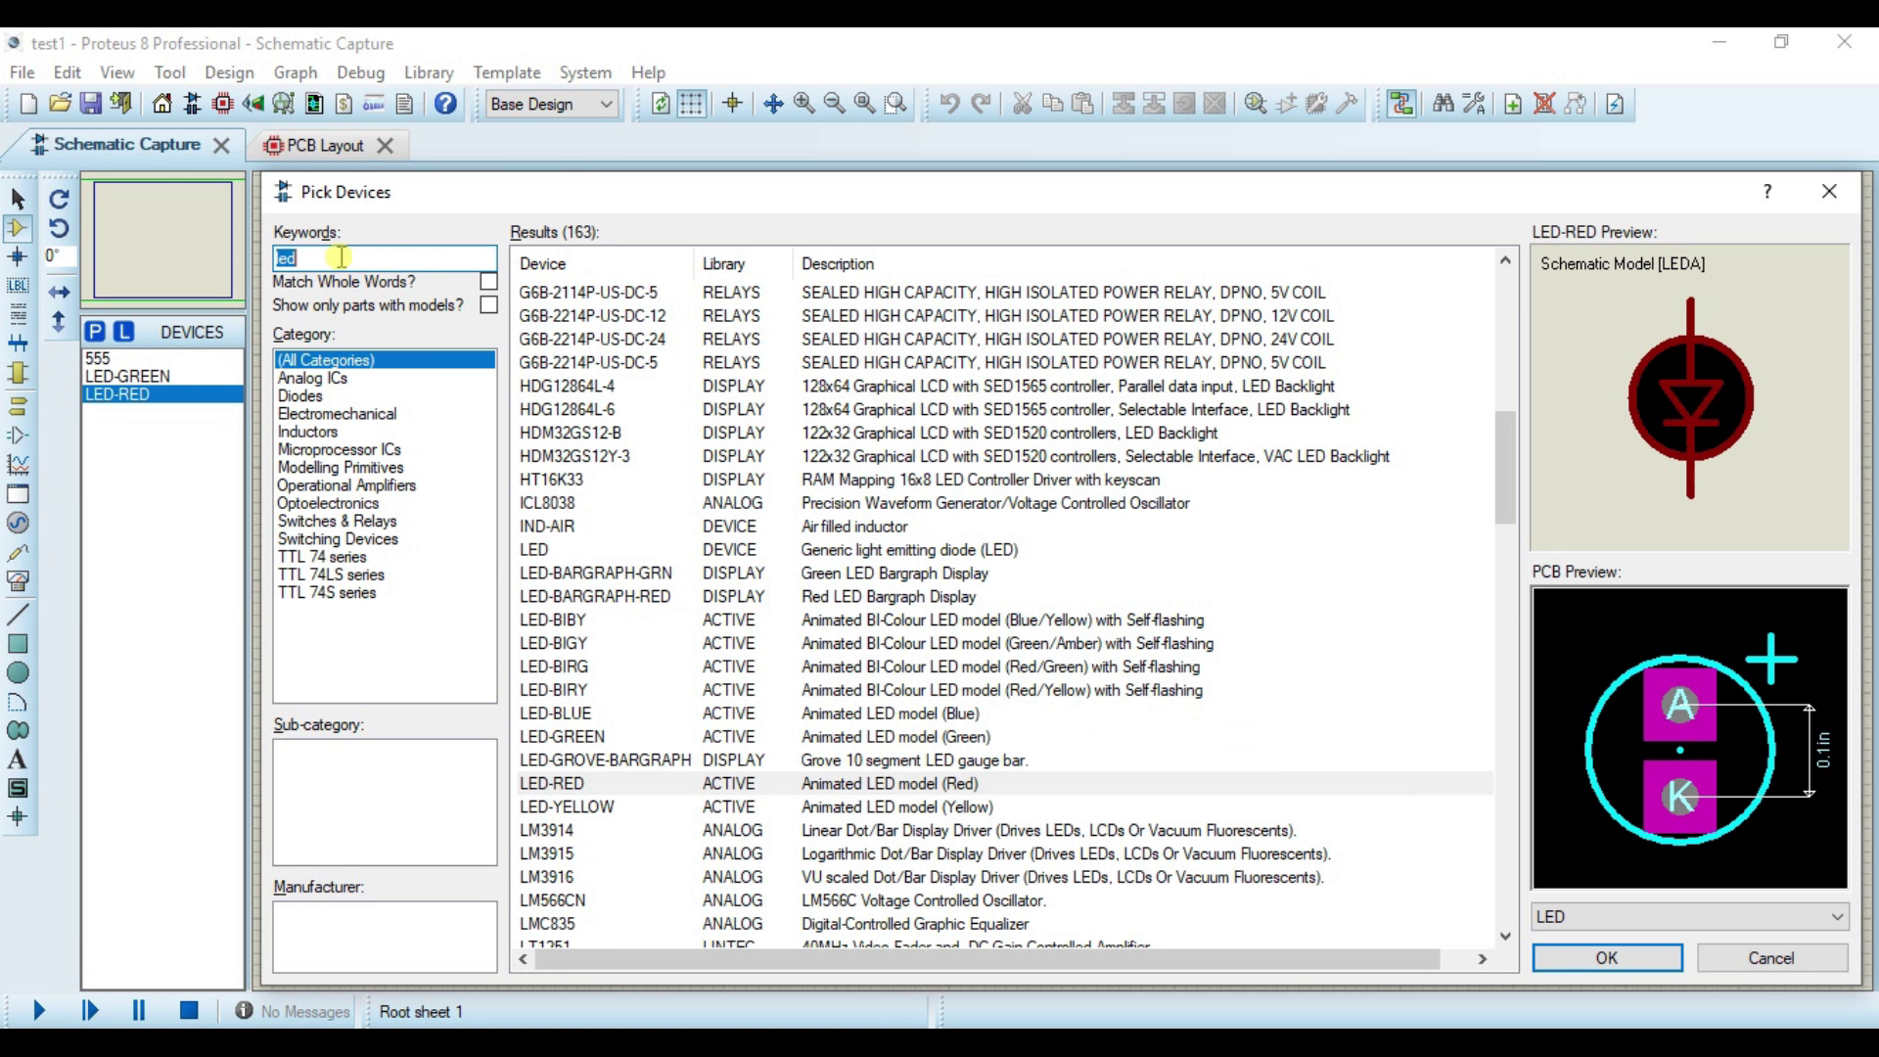
pyautogui.write('minres')
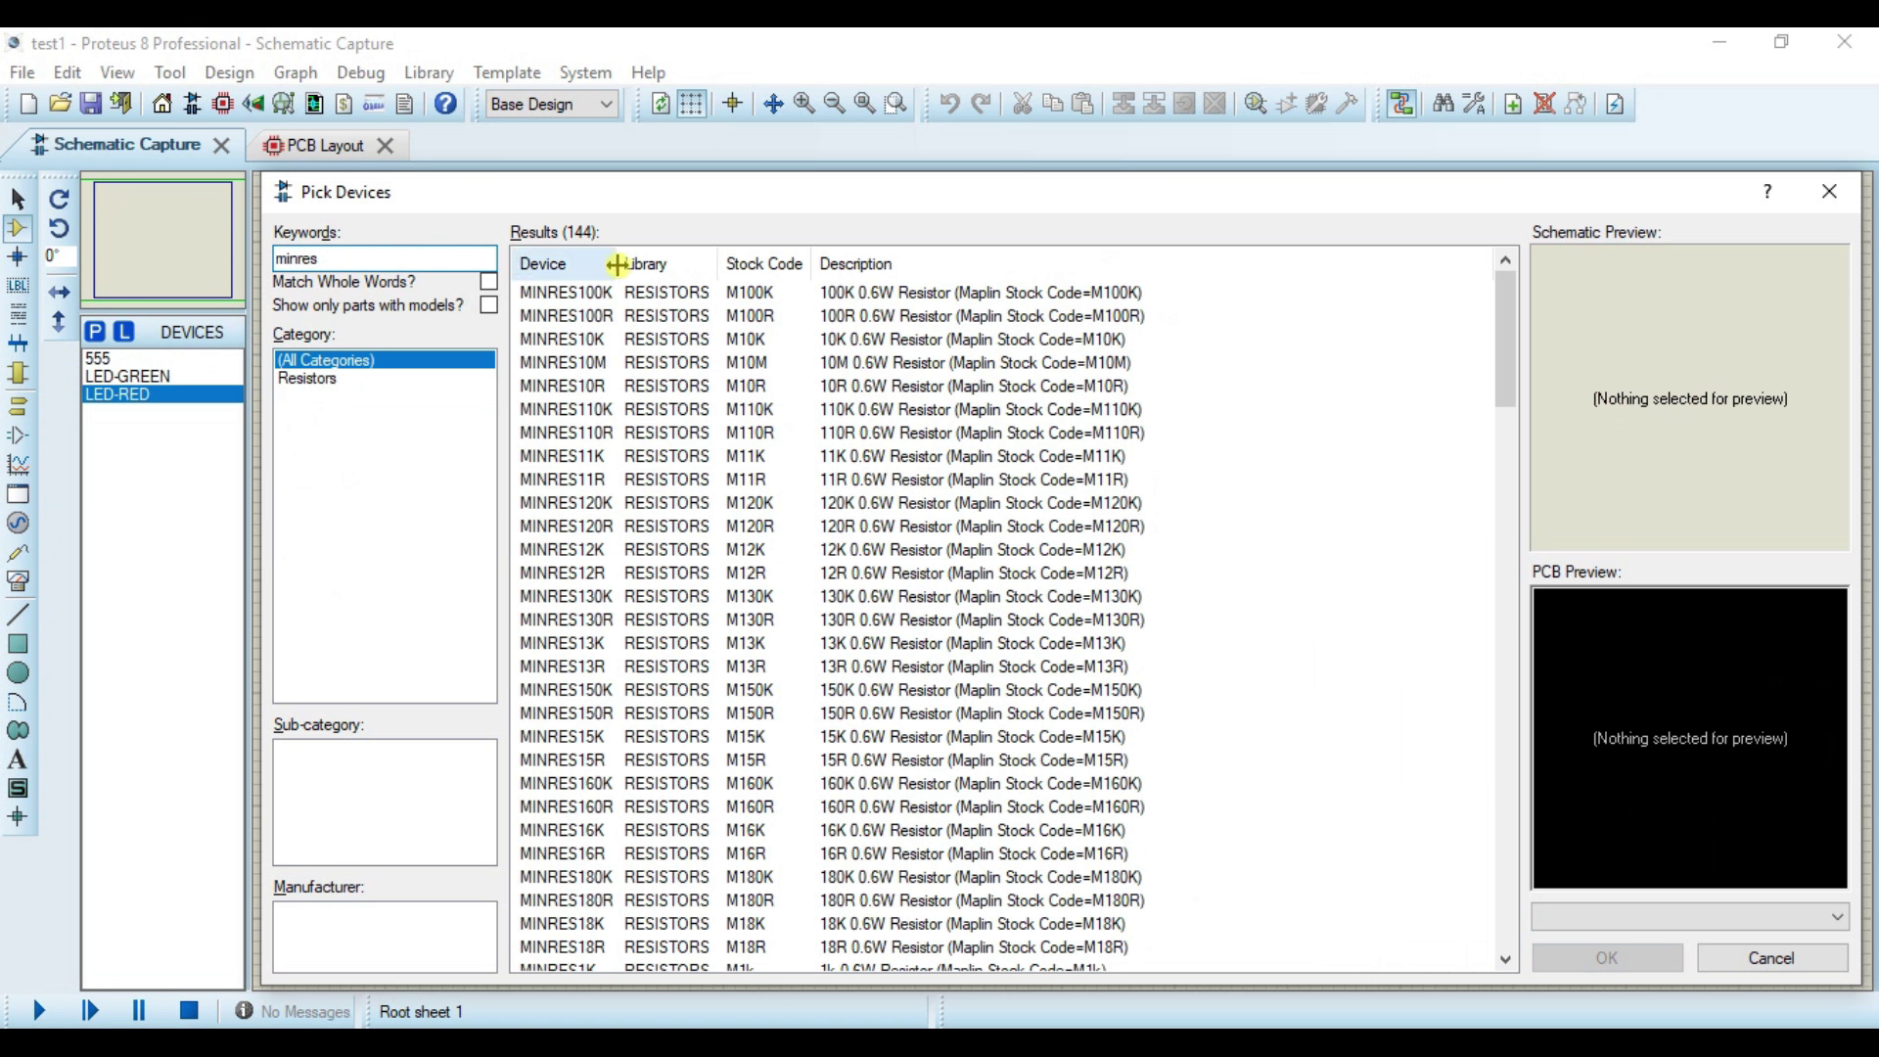
pyautogui.click(594, 294)
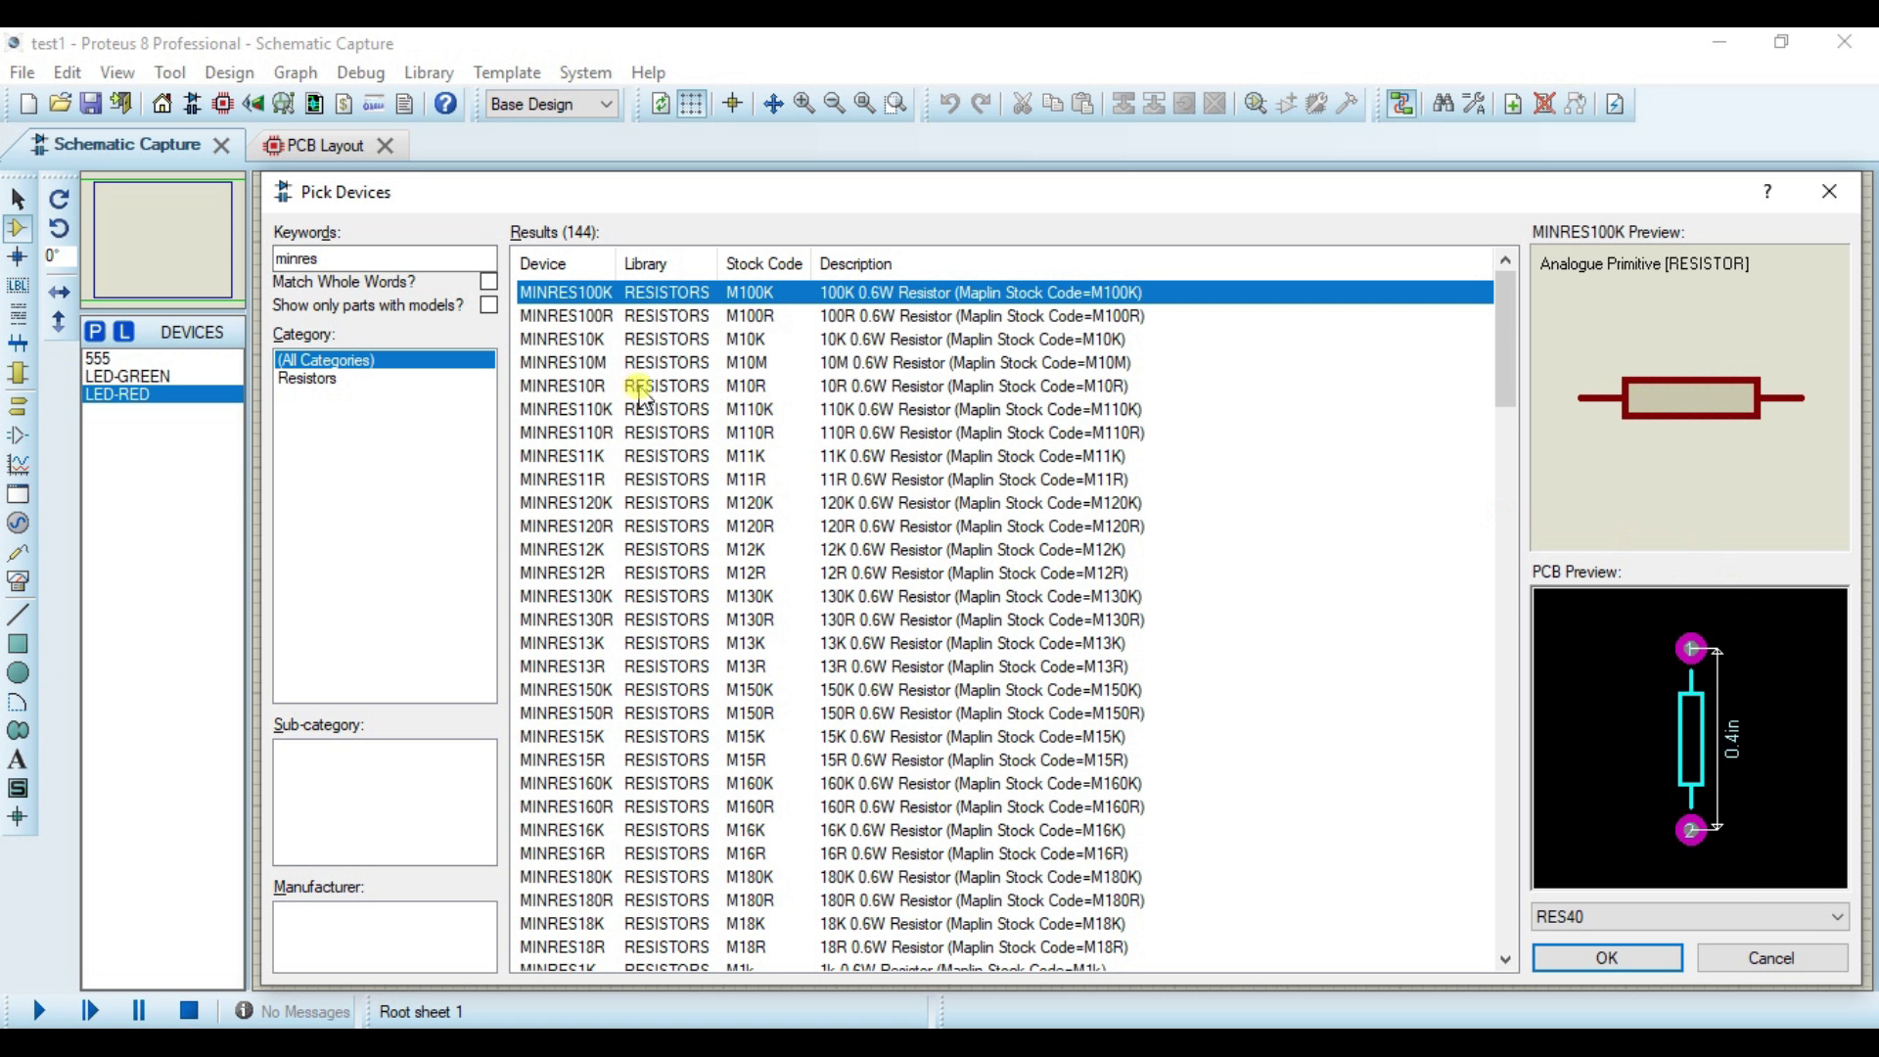
pyautogui.doubleClick(616, 287)
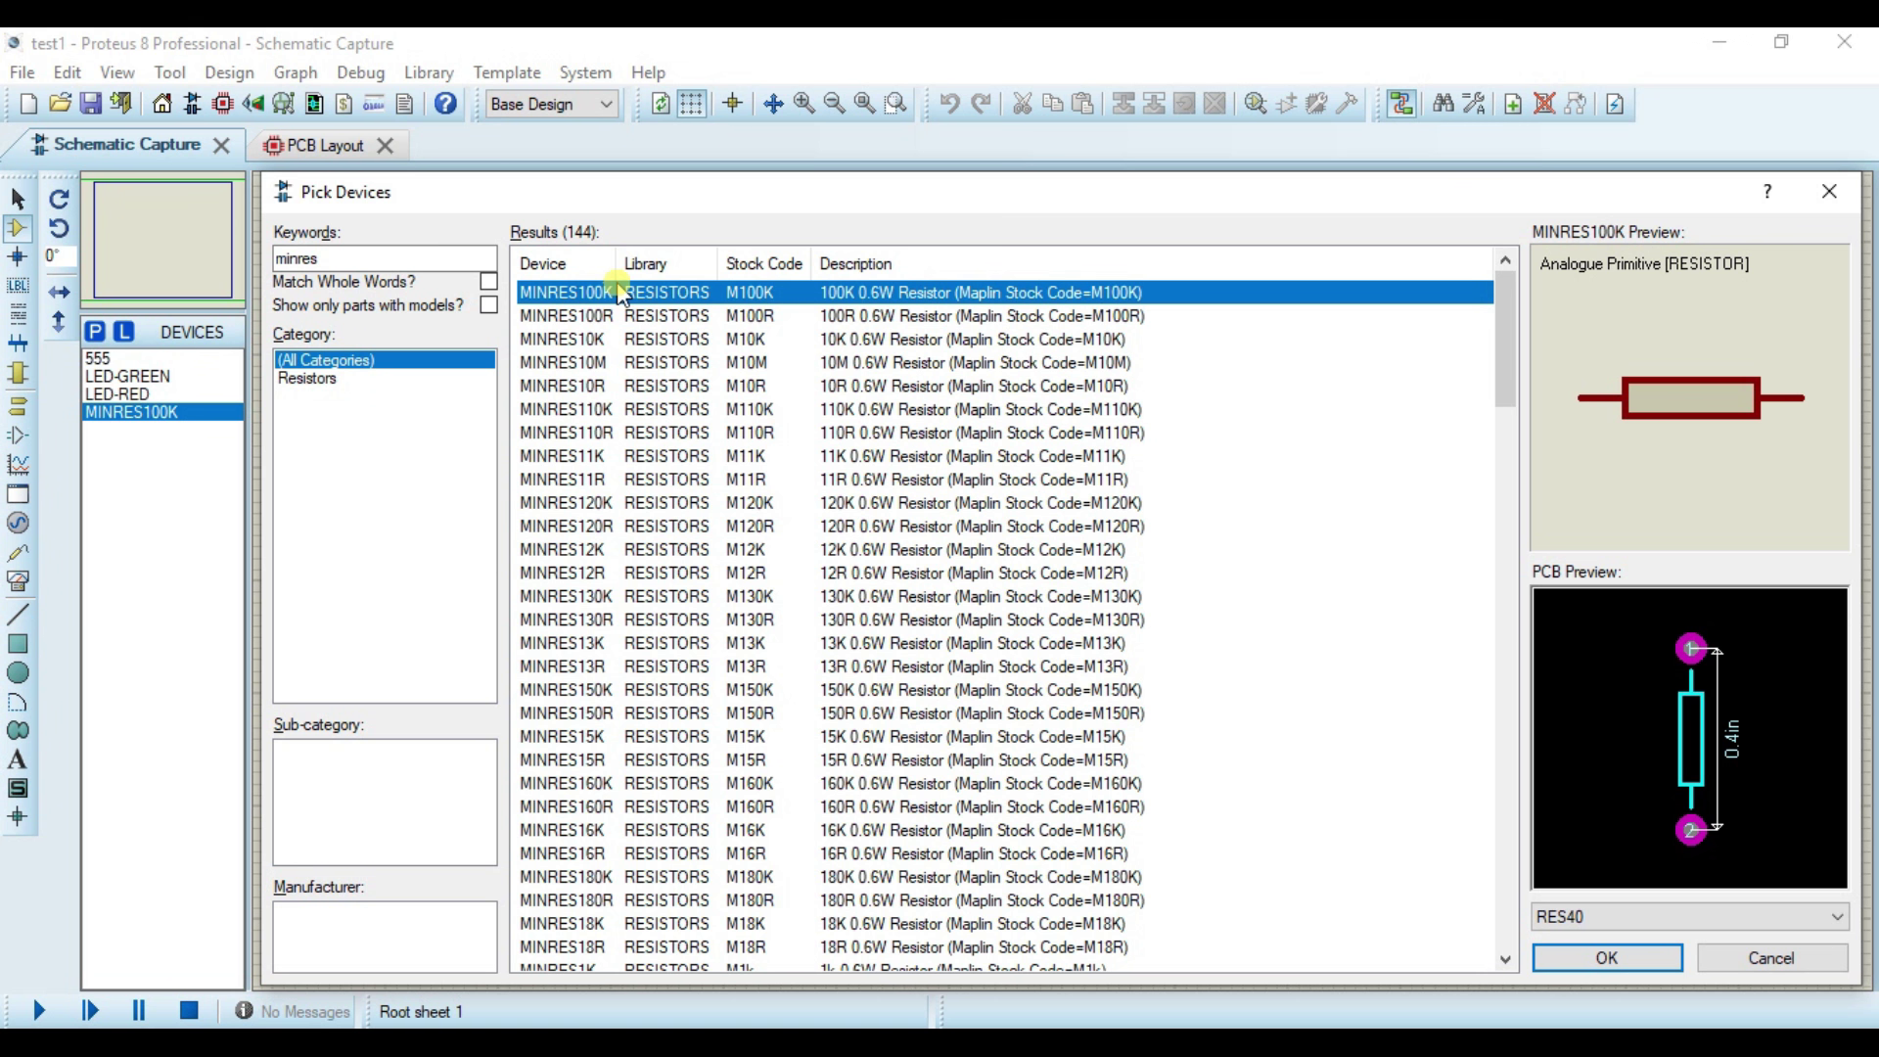
# Step: Search the component library for cap-ele and add the CAP-ELEC electrolytic capacitor to the device list
pyautogui.doubleClick(332, 255)
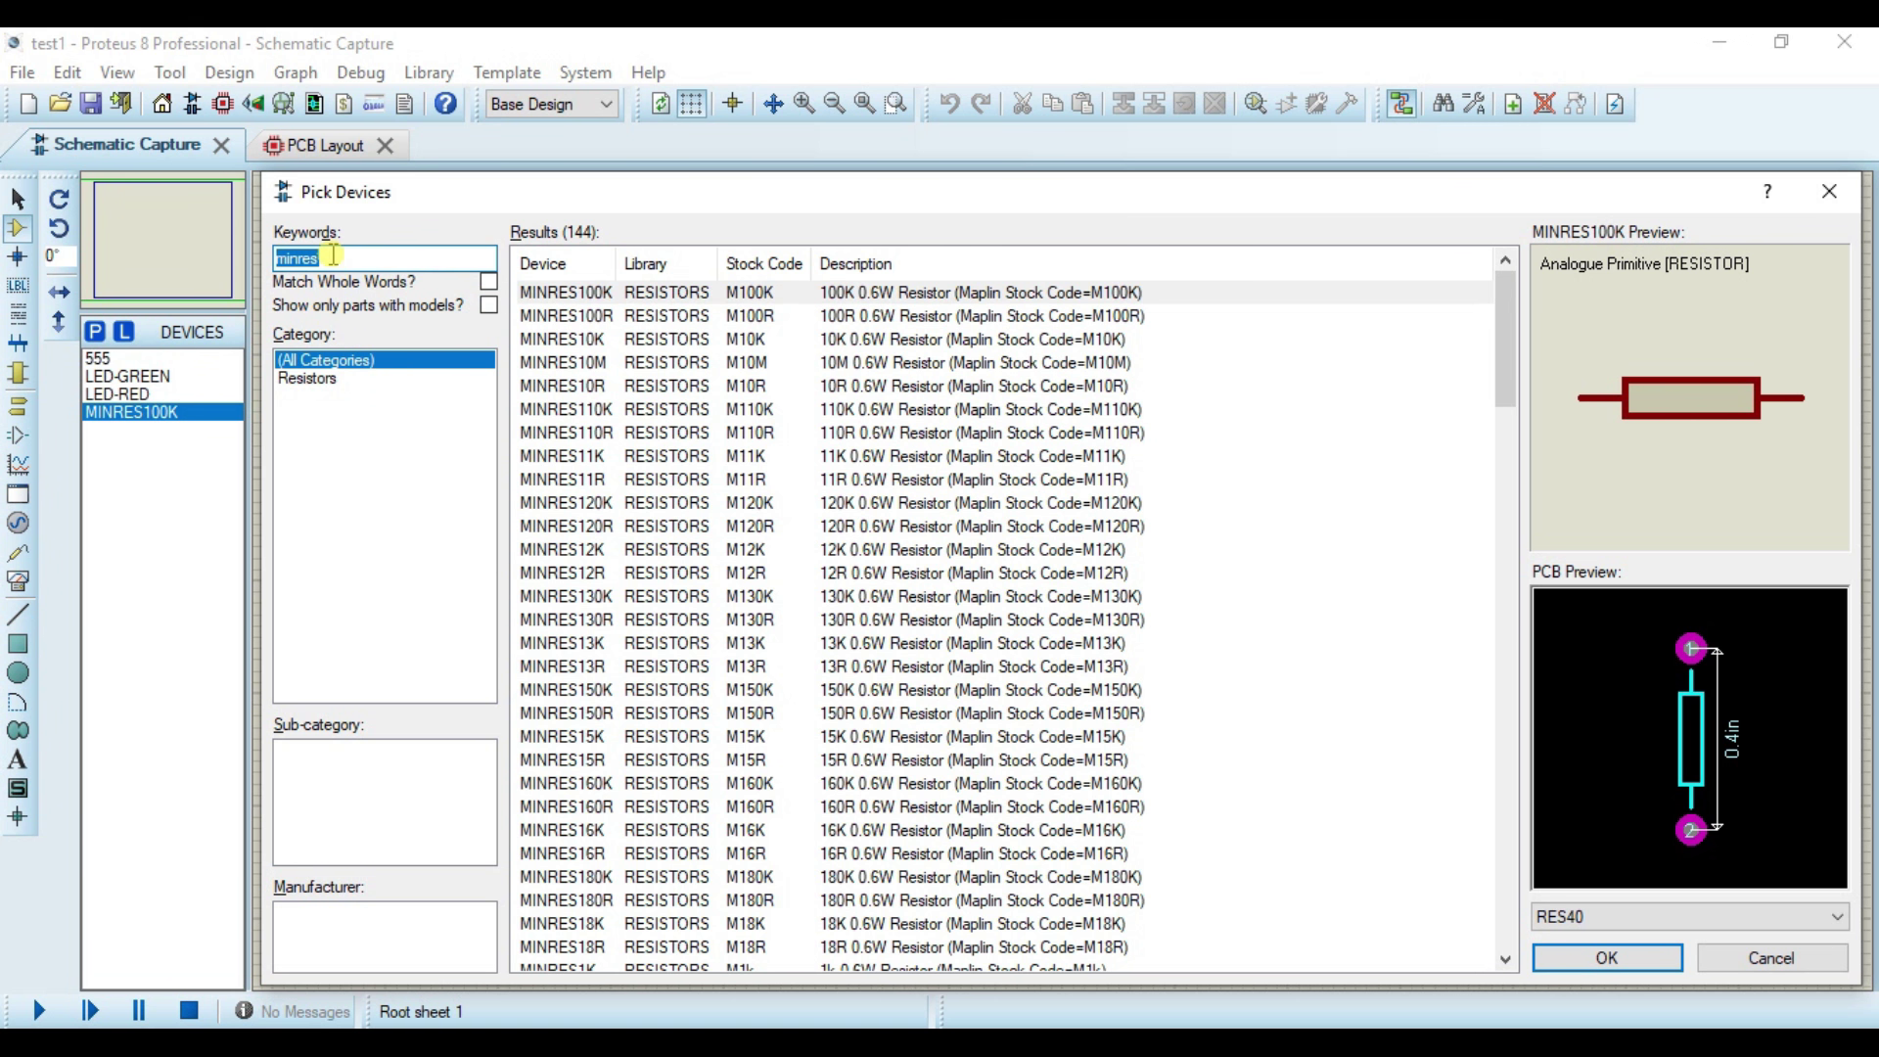
pyautogui.write('c')
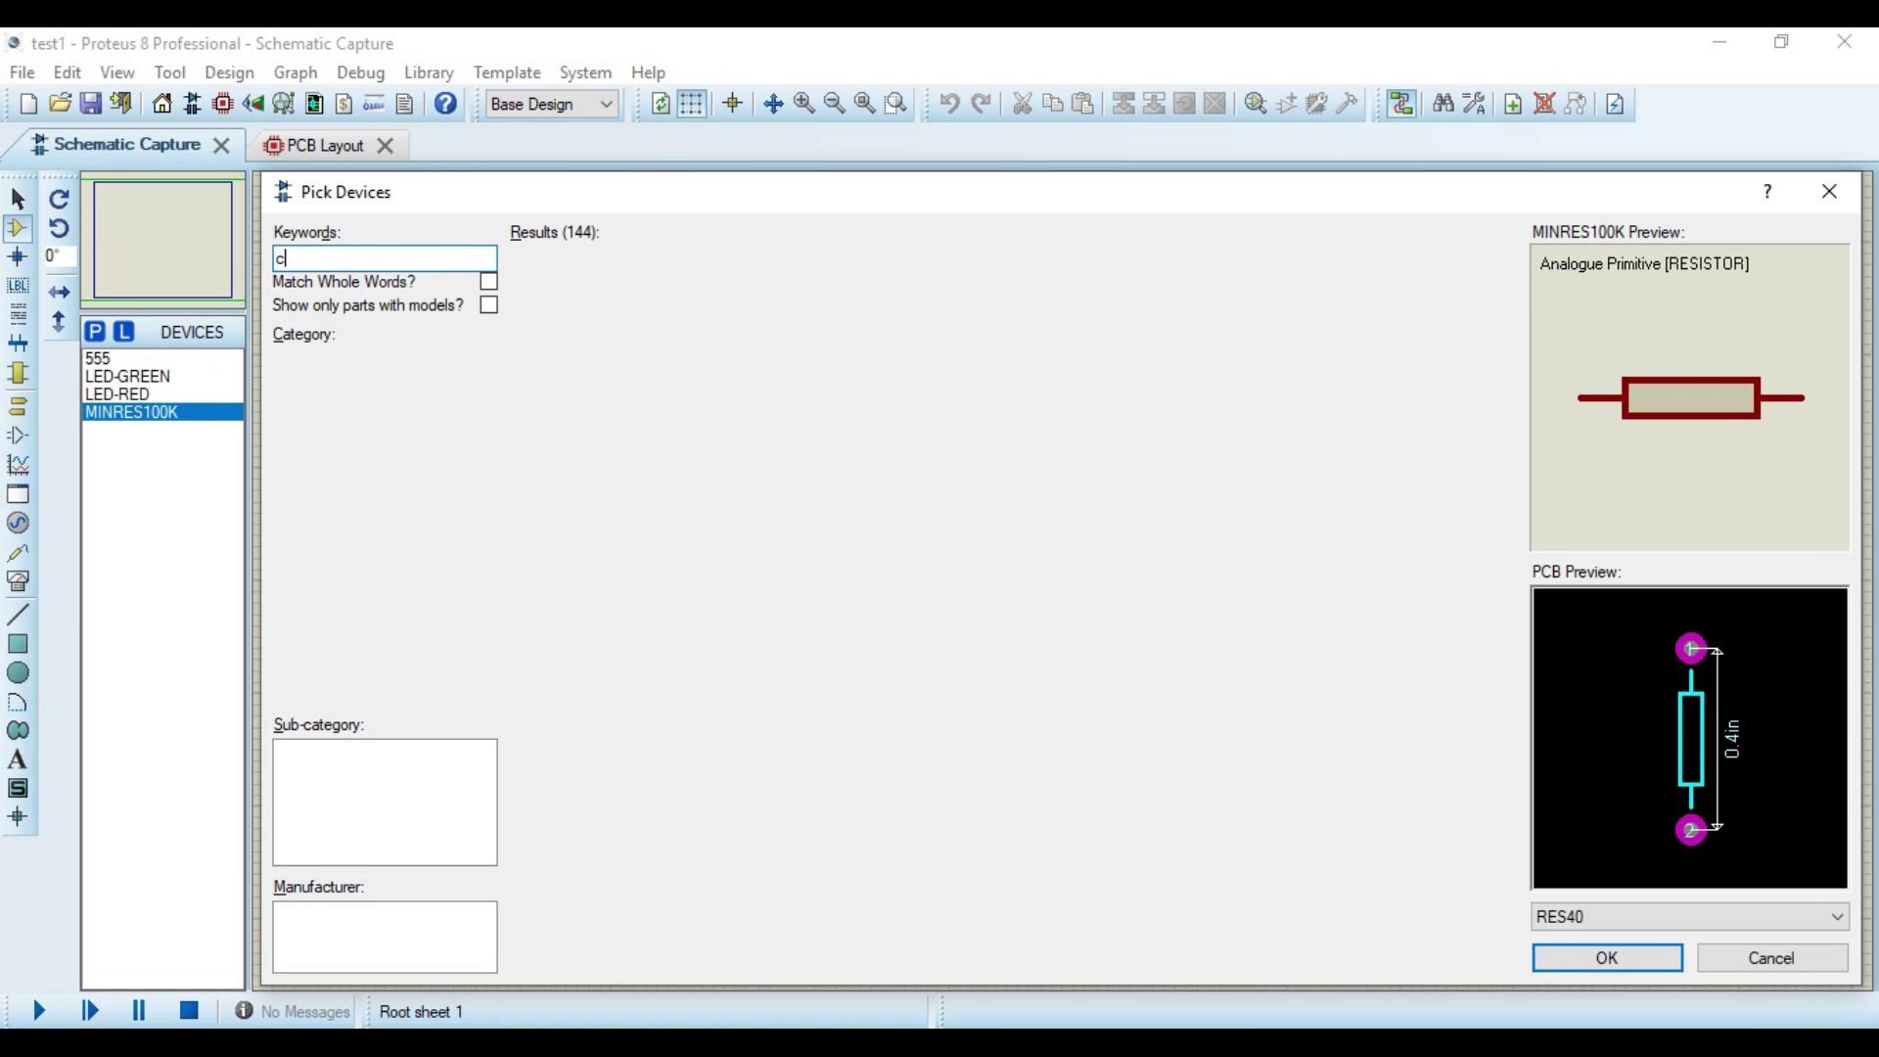
pyautogui.write('ap-ele')
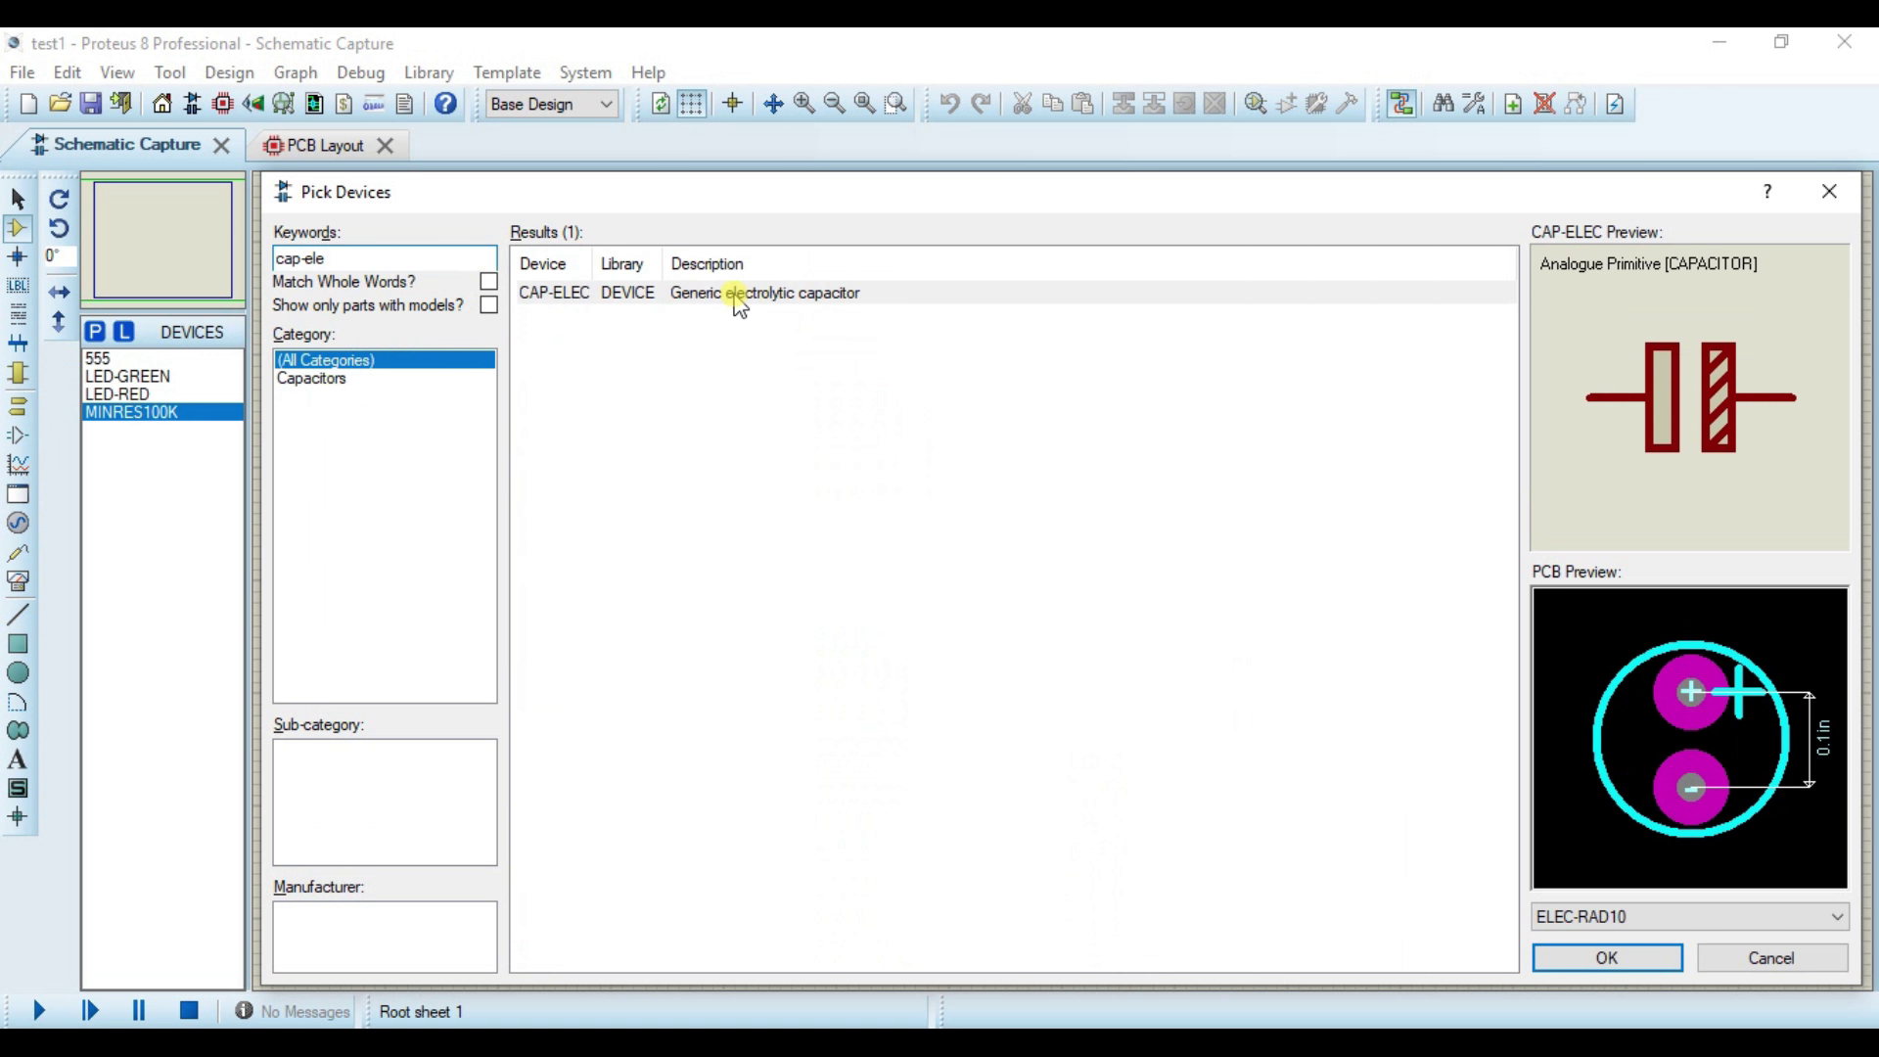
pyautogui.click(736, 294)
pyautogui.doubleClick(736, 294)
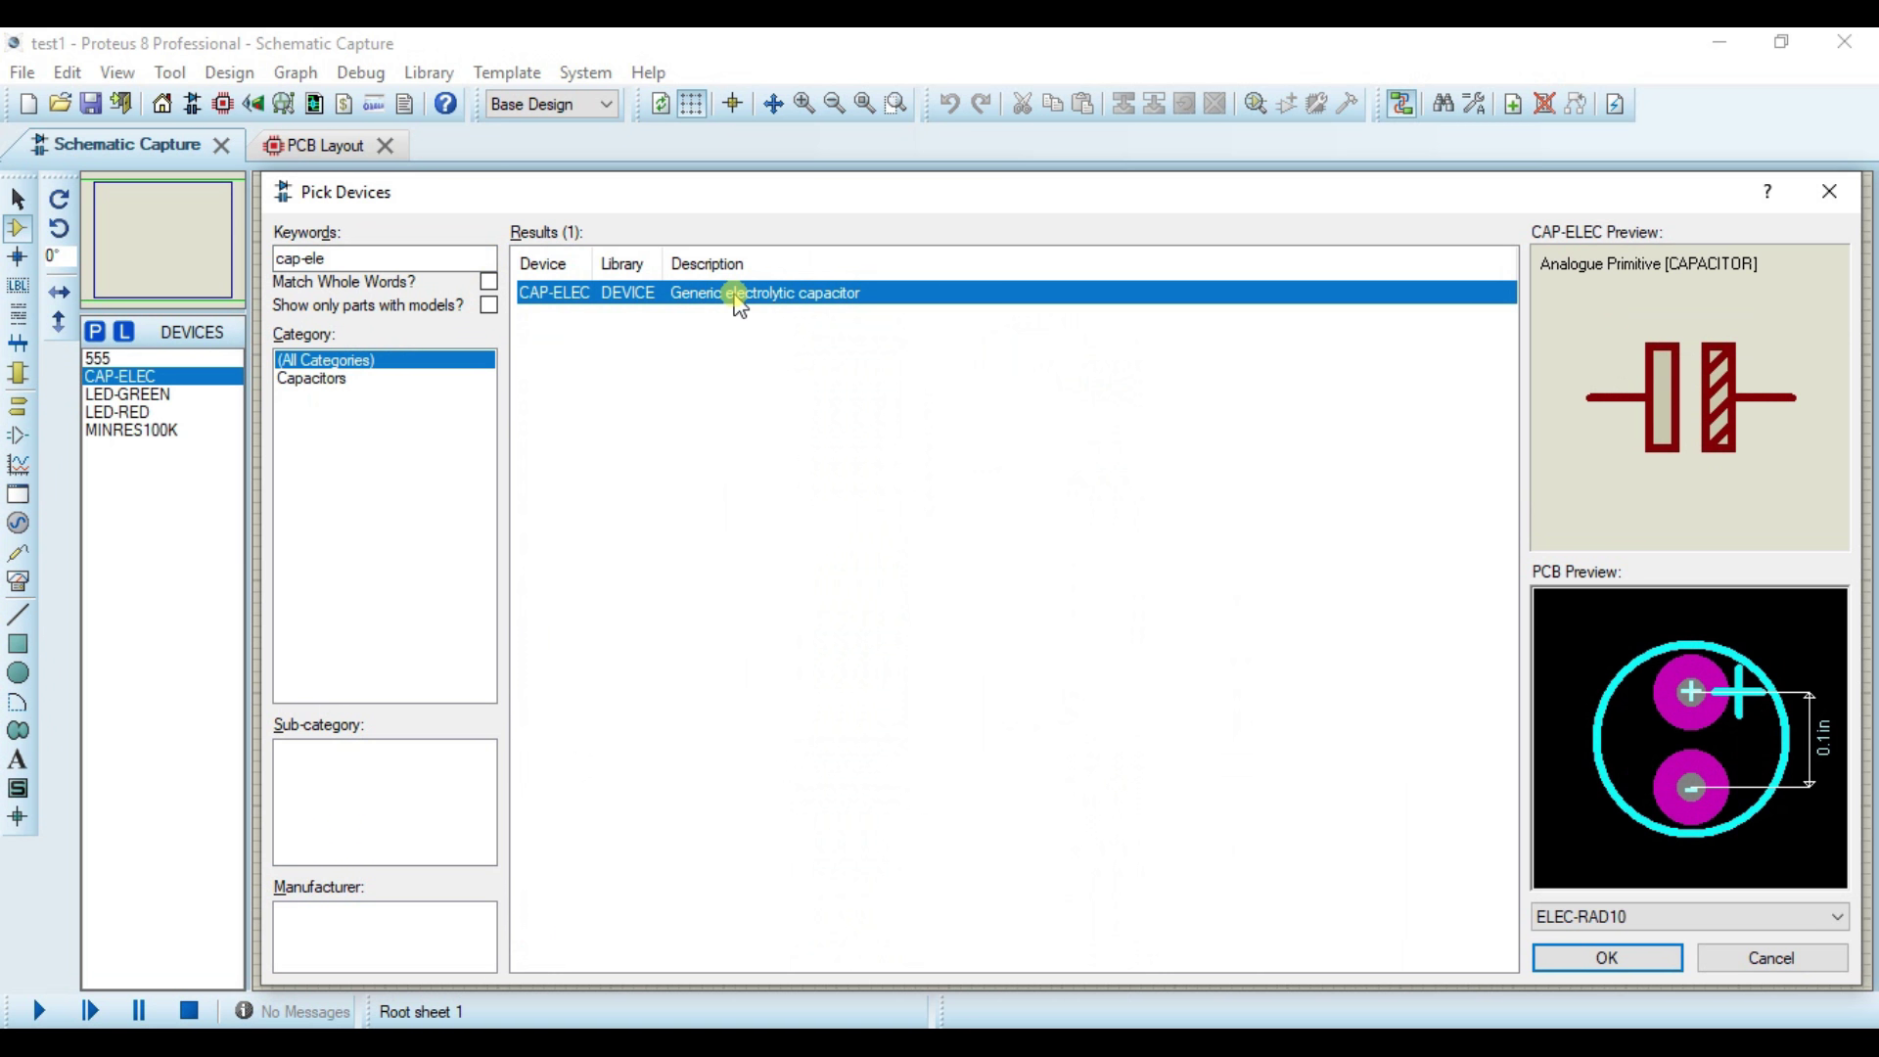
# Step: Search the component library for battery, add the multi-cell BATTERY to the device list, and close the device picker
pyautogui.click(365, 260)
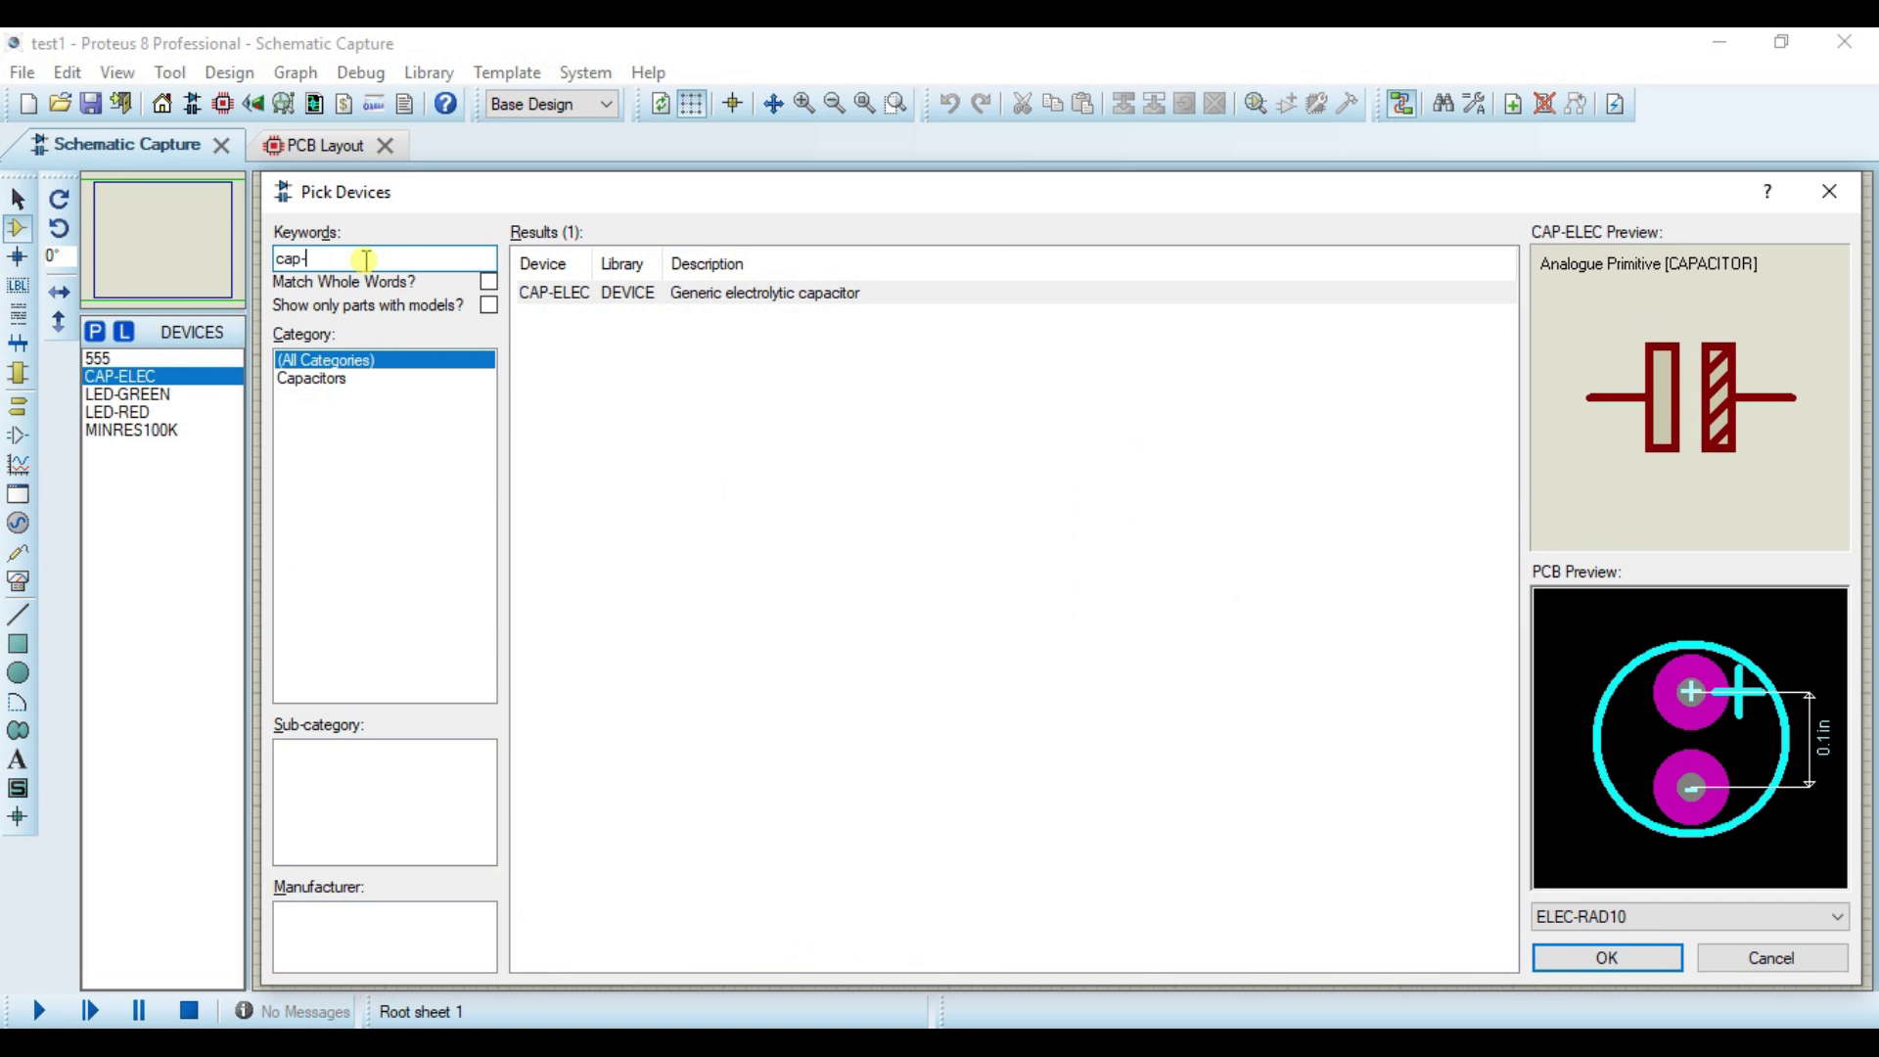
pyautogui.write('battery')
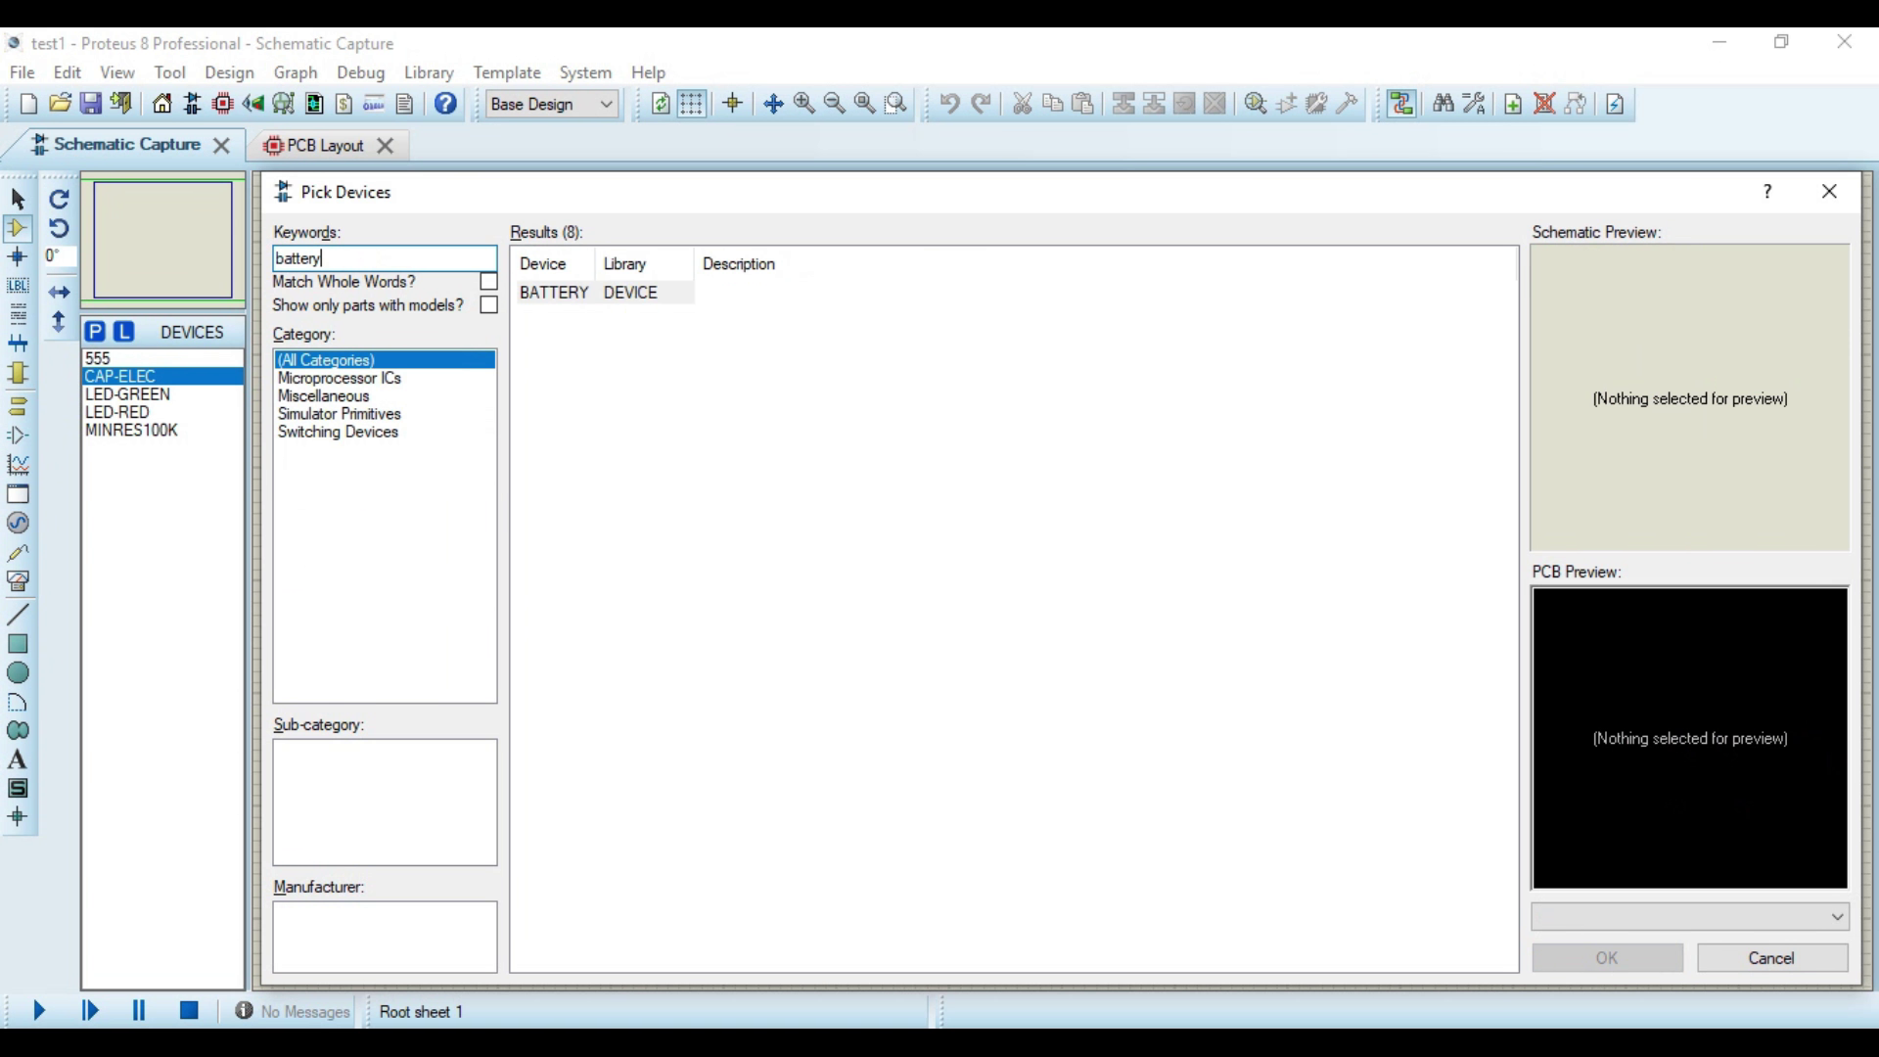
pyautogui.click(758, 295)
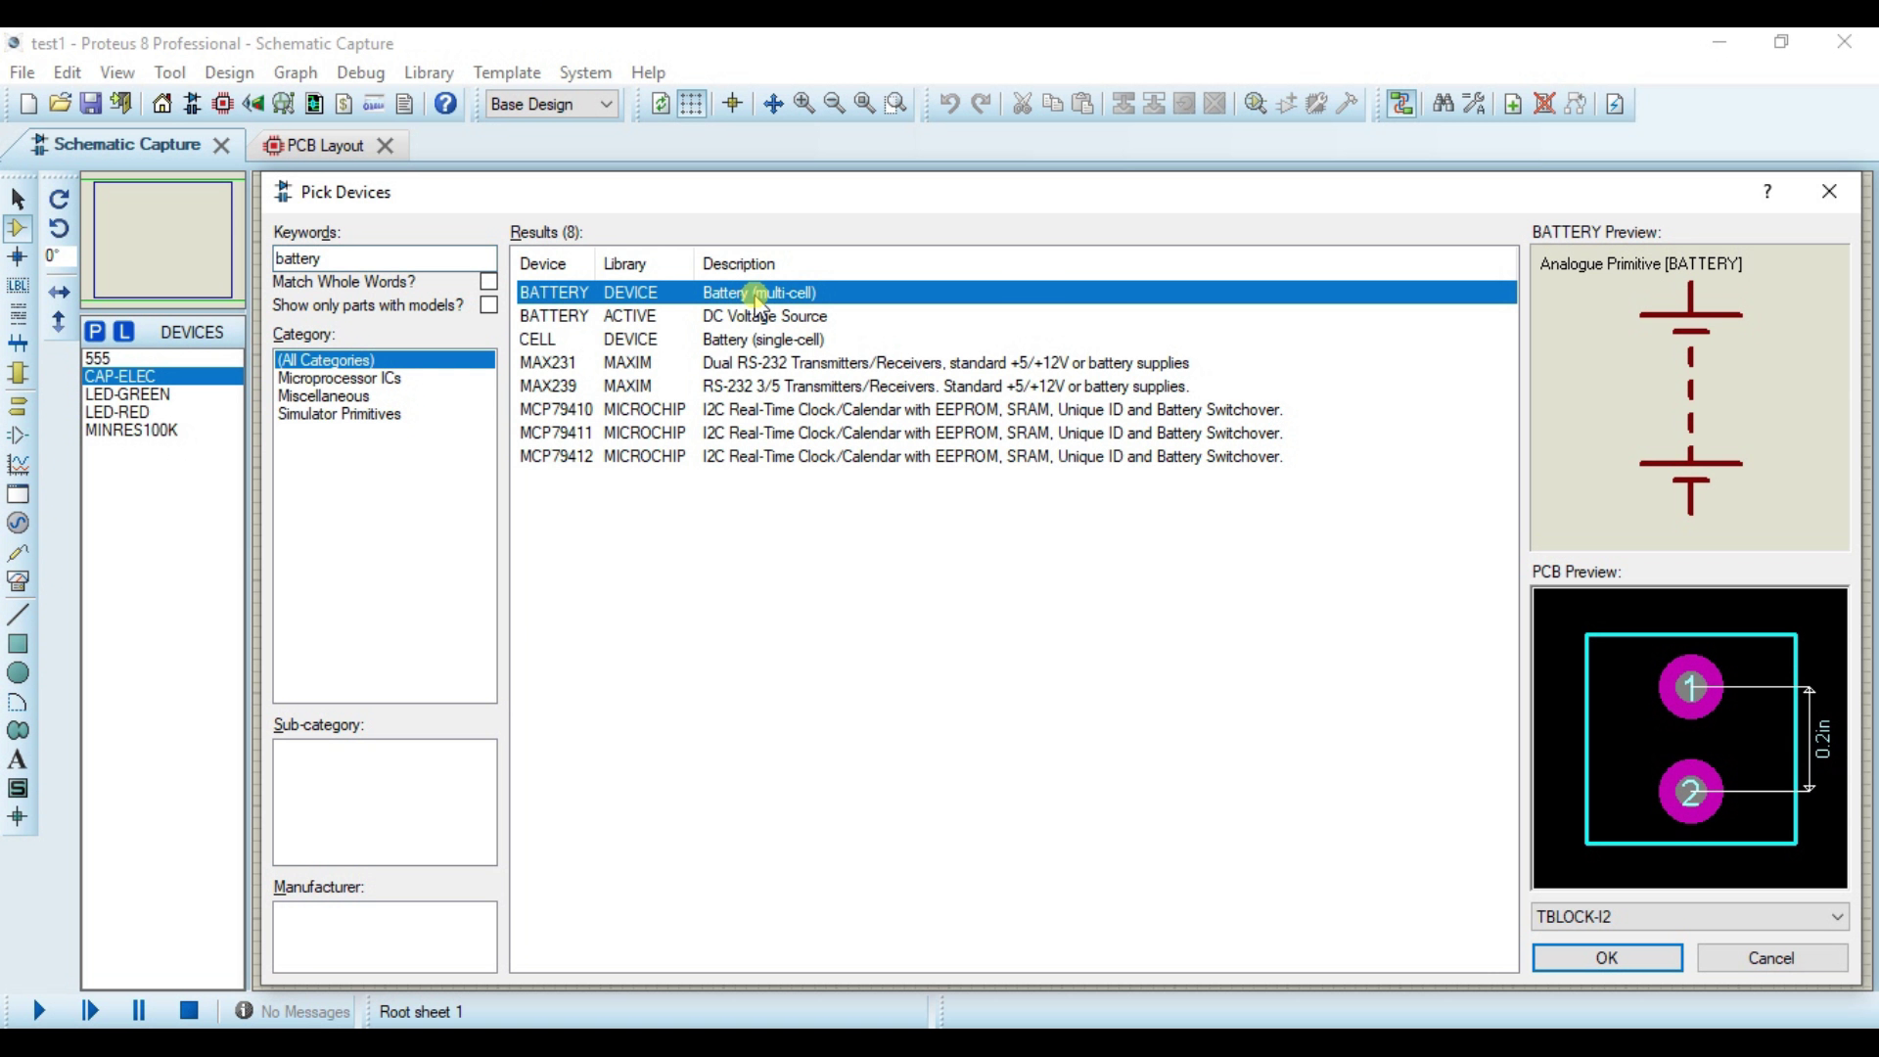
pyautogui.doubleClick(759, 295)
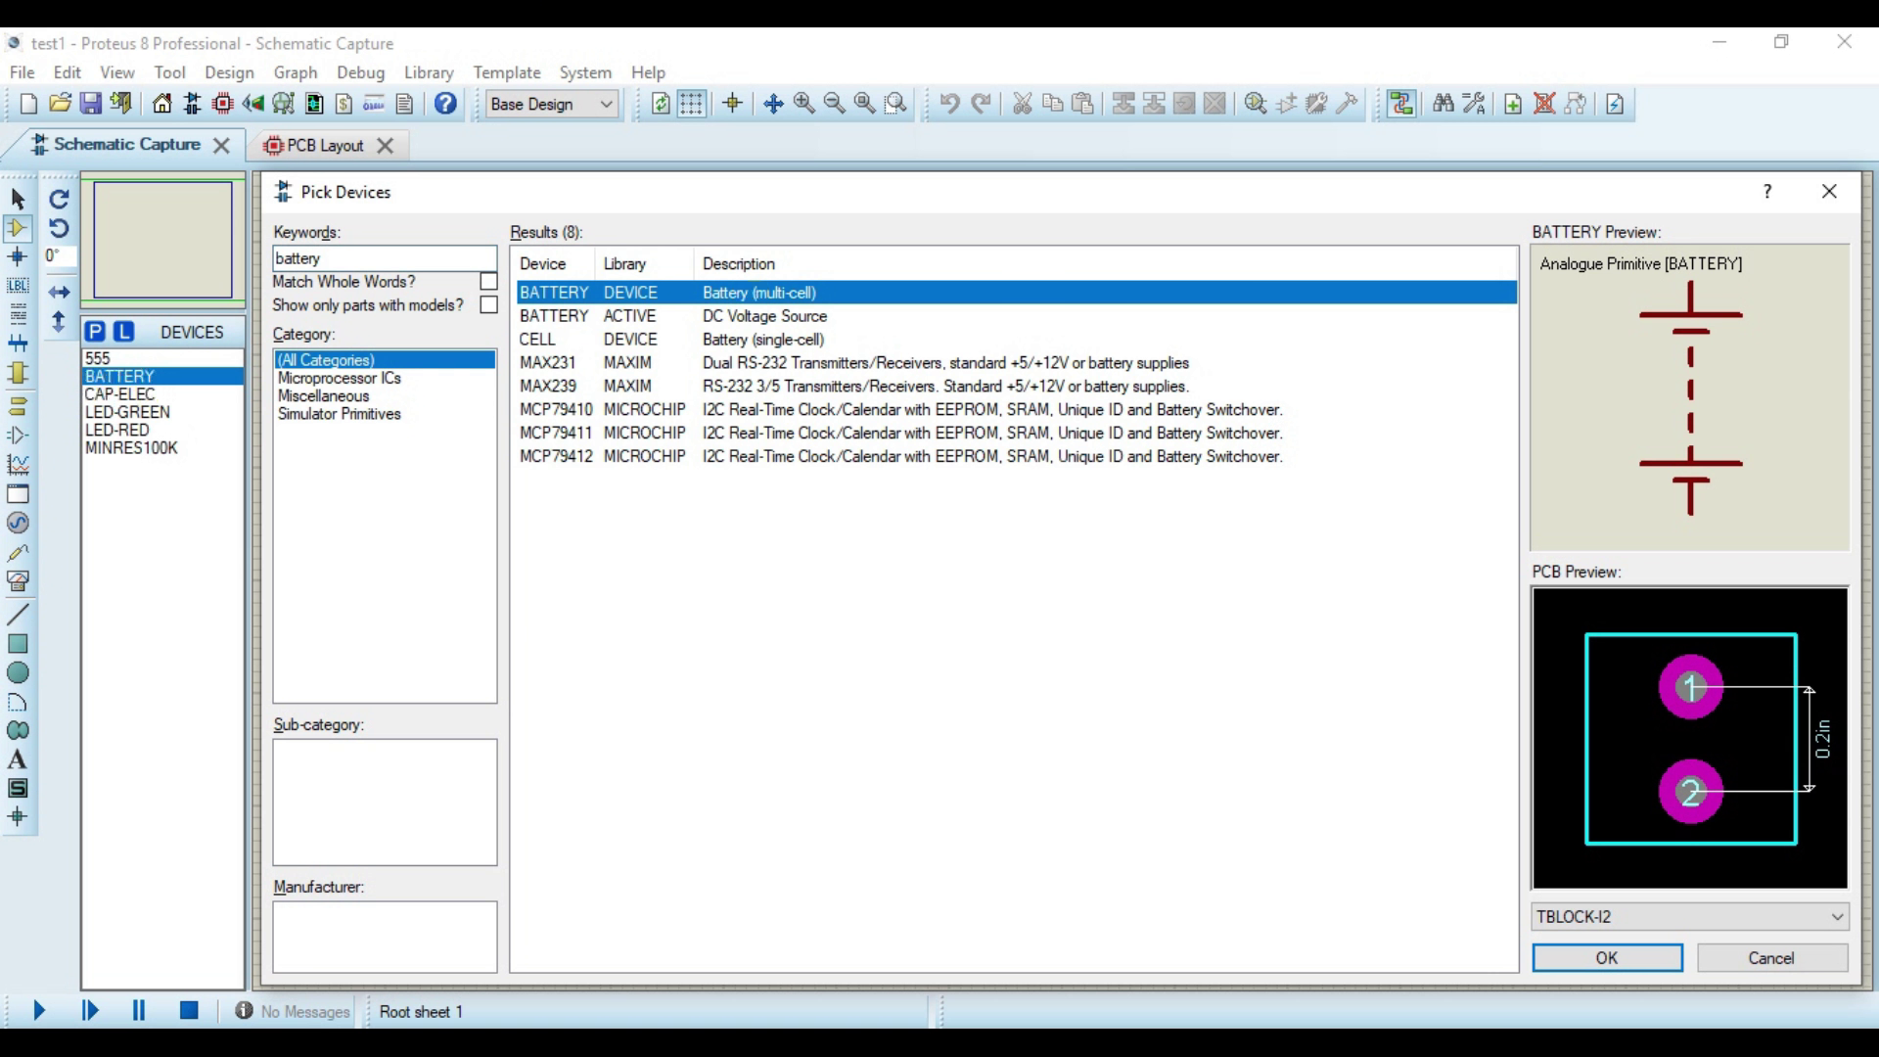
pyautogui.hotkey('alt', 'Tab')
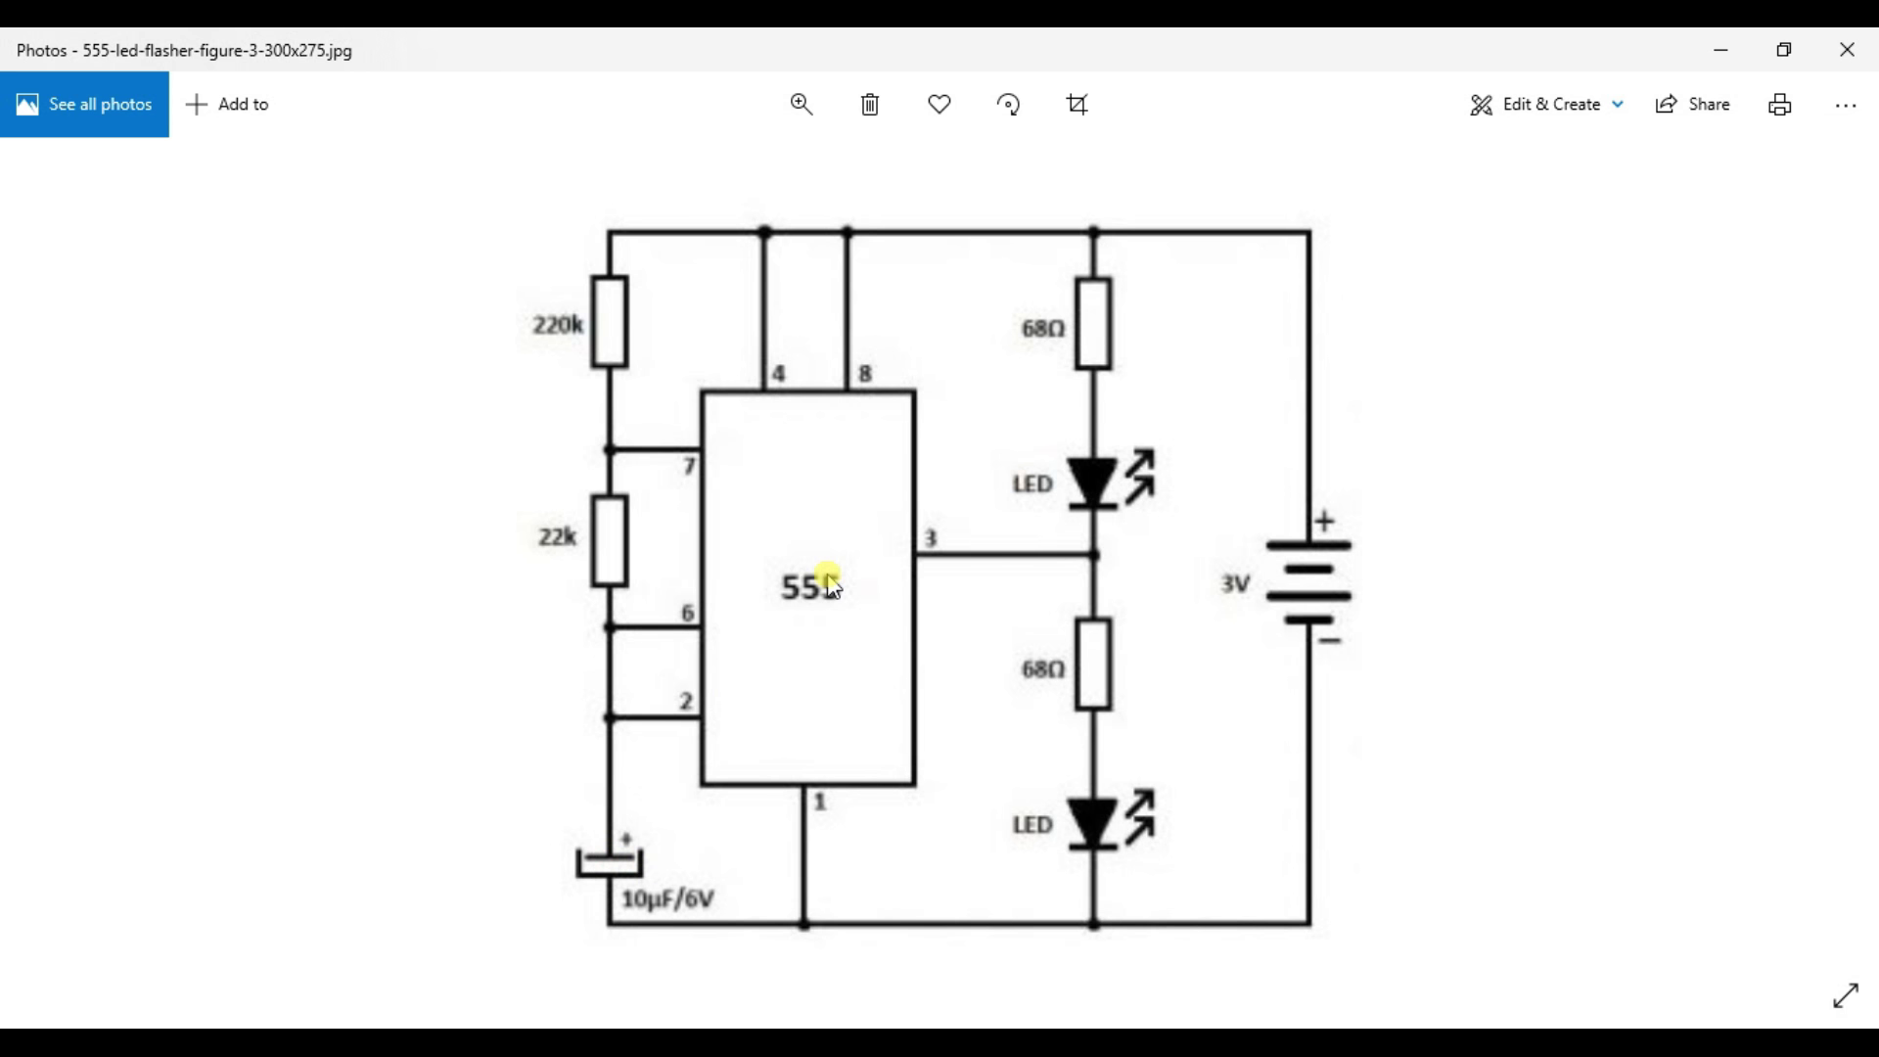
pyautogui.click(1238, 1027)
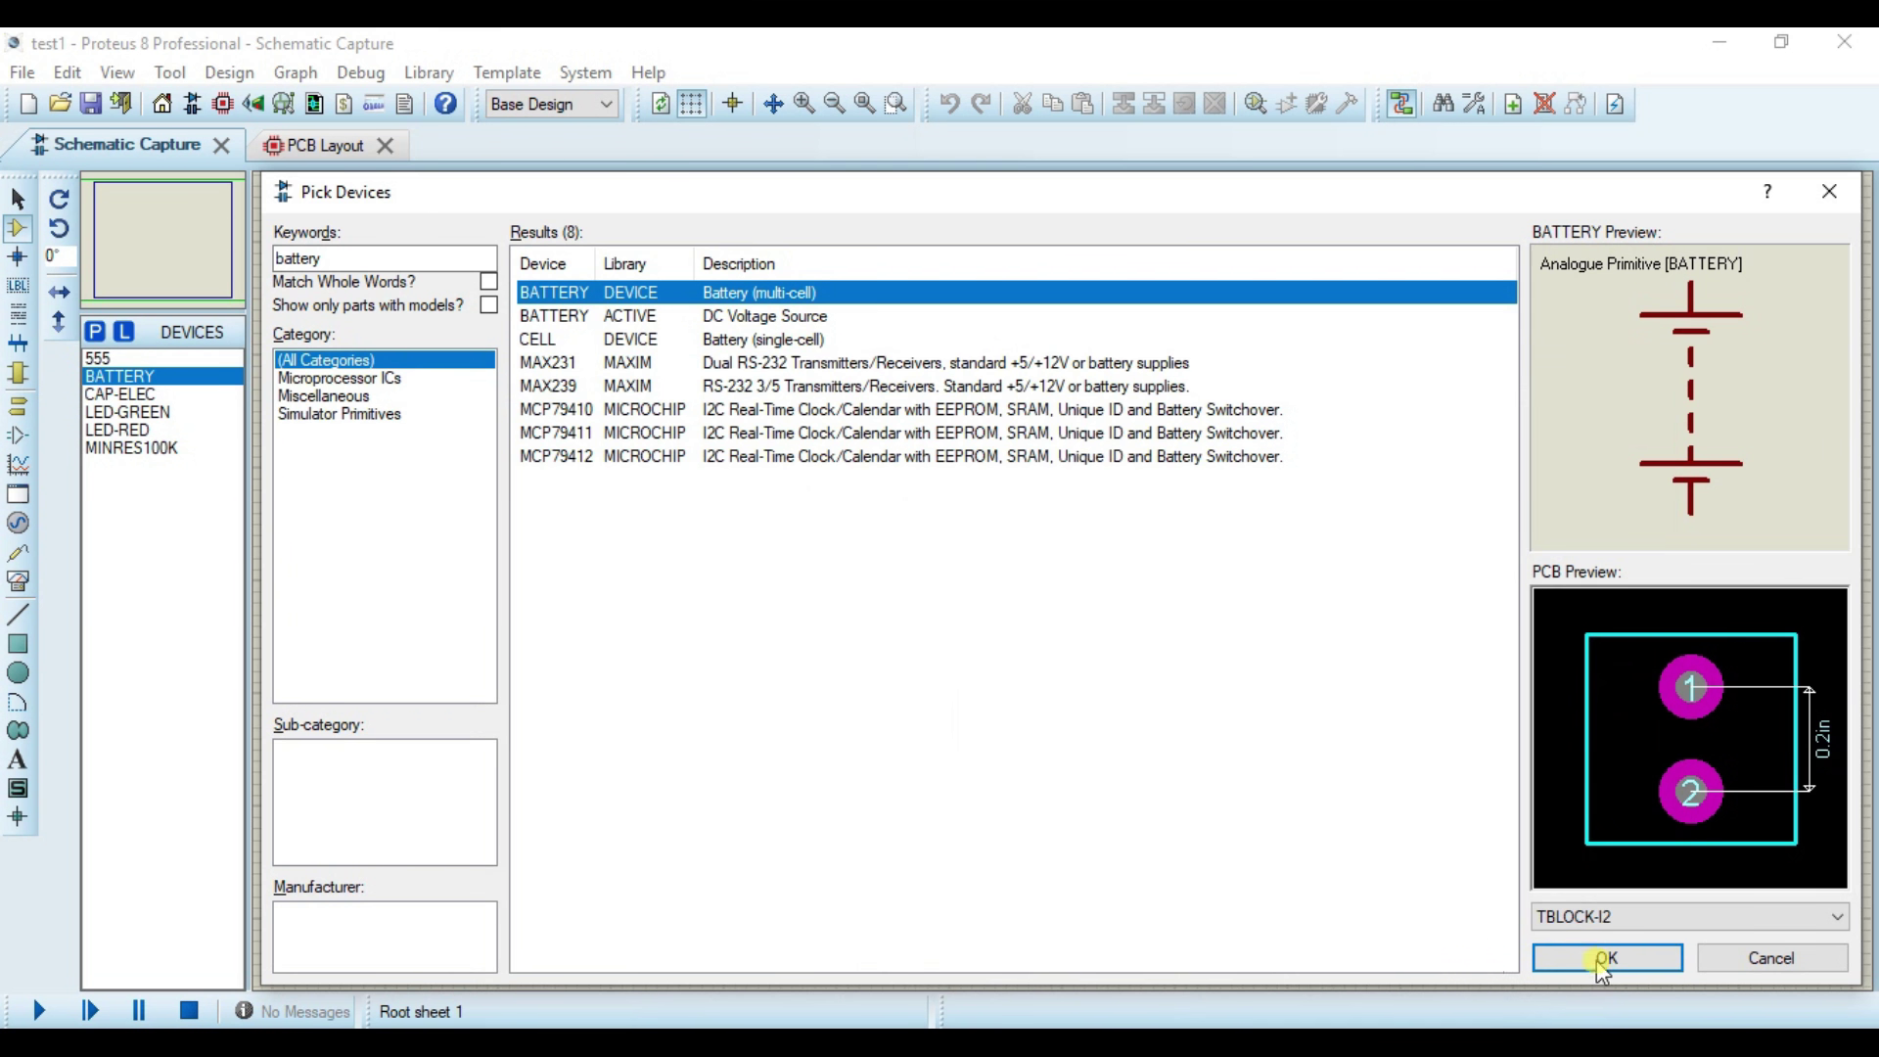
pyautogui.click(1605, 959)
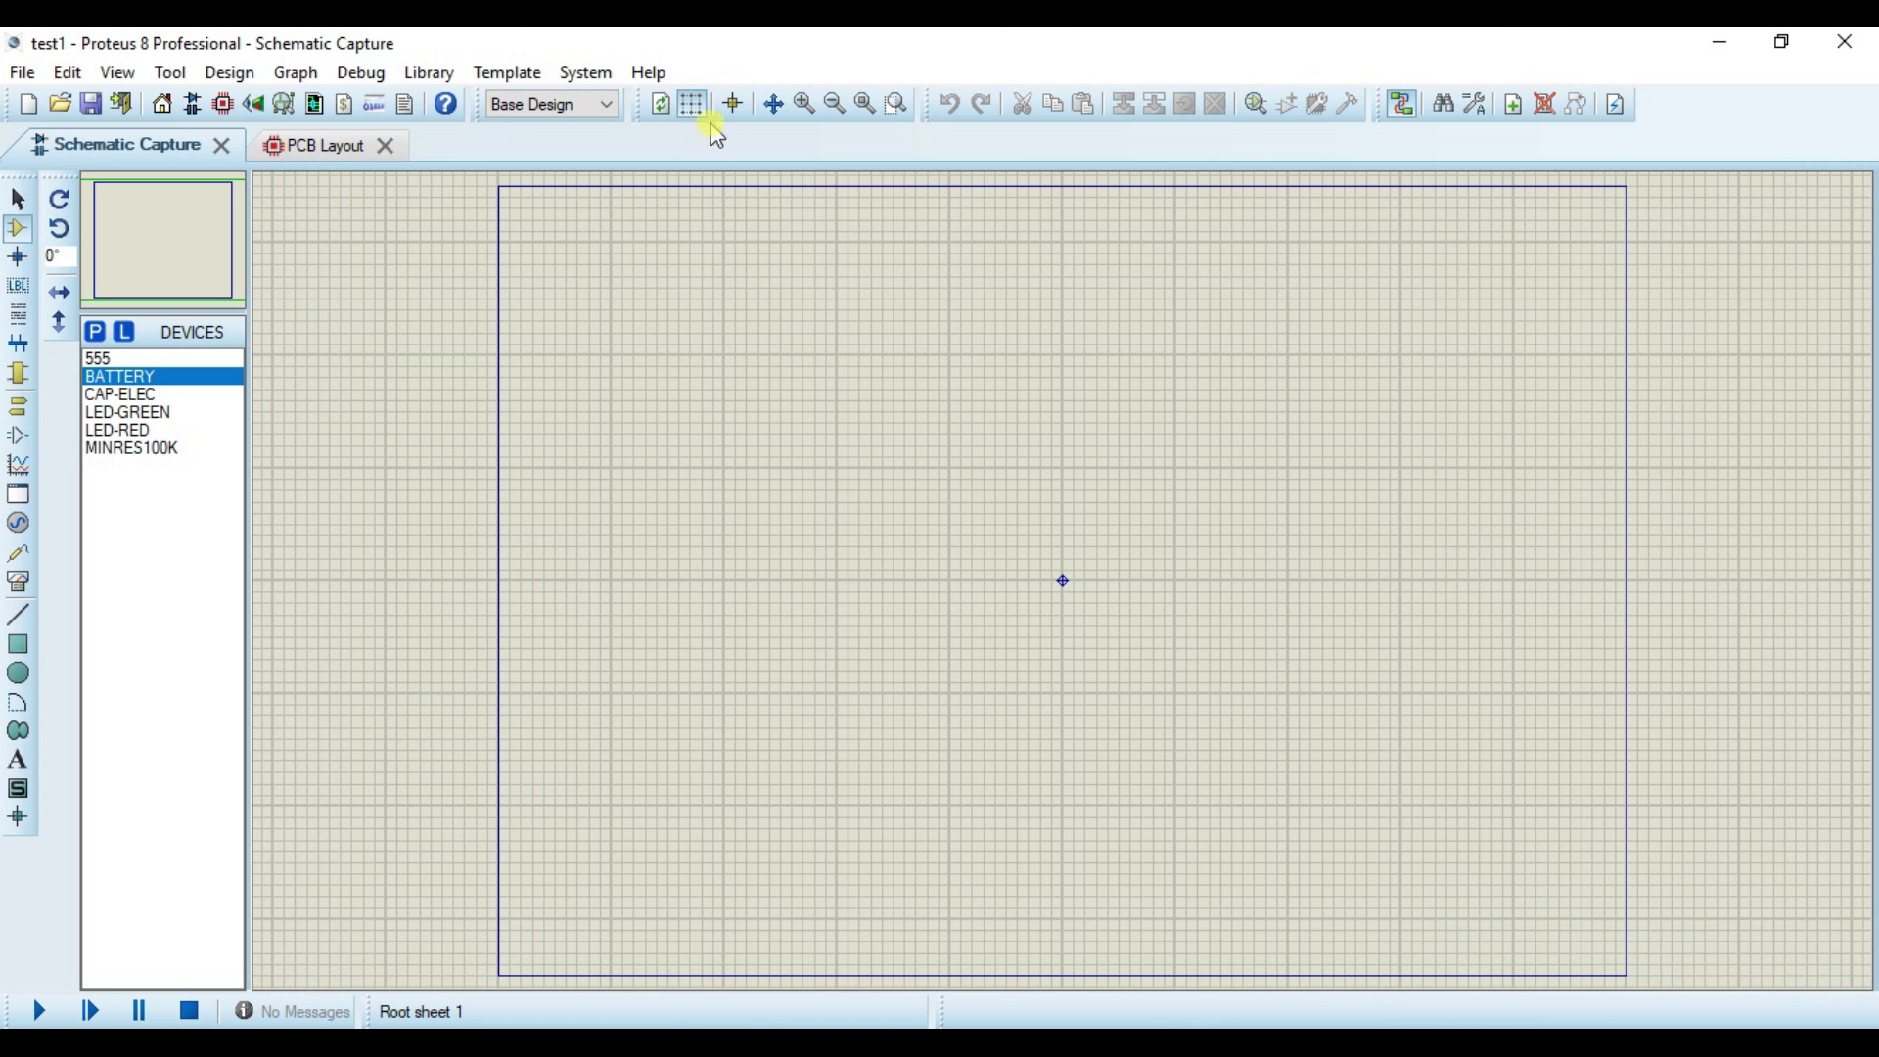
# Step: Place the 555 timer in the upper-left area of the schematic sheet
pyautogui.click(896, 103)
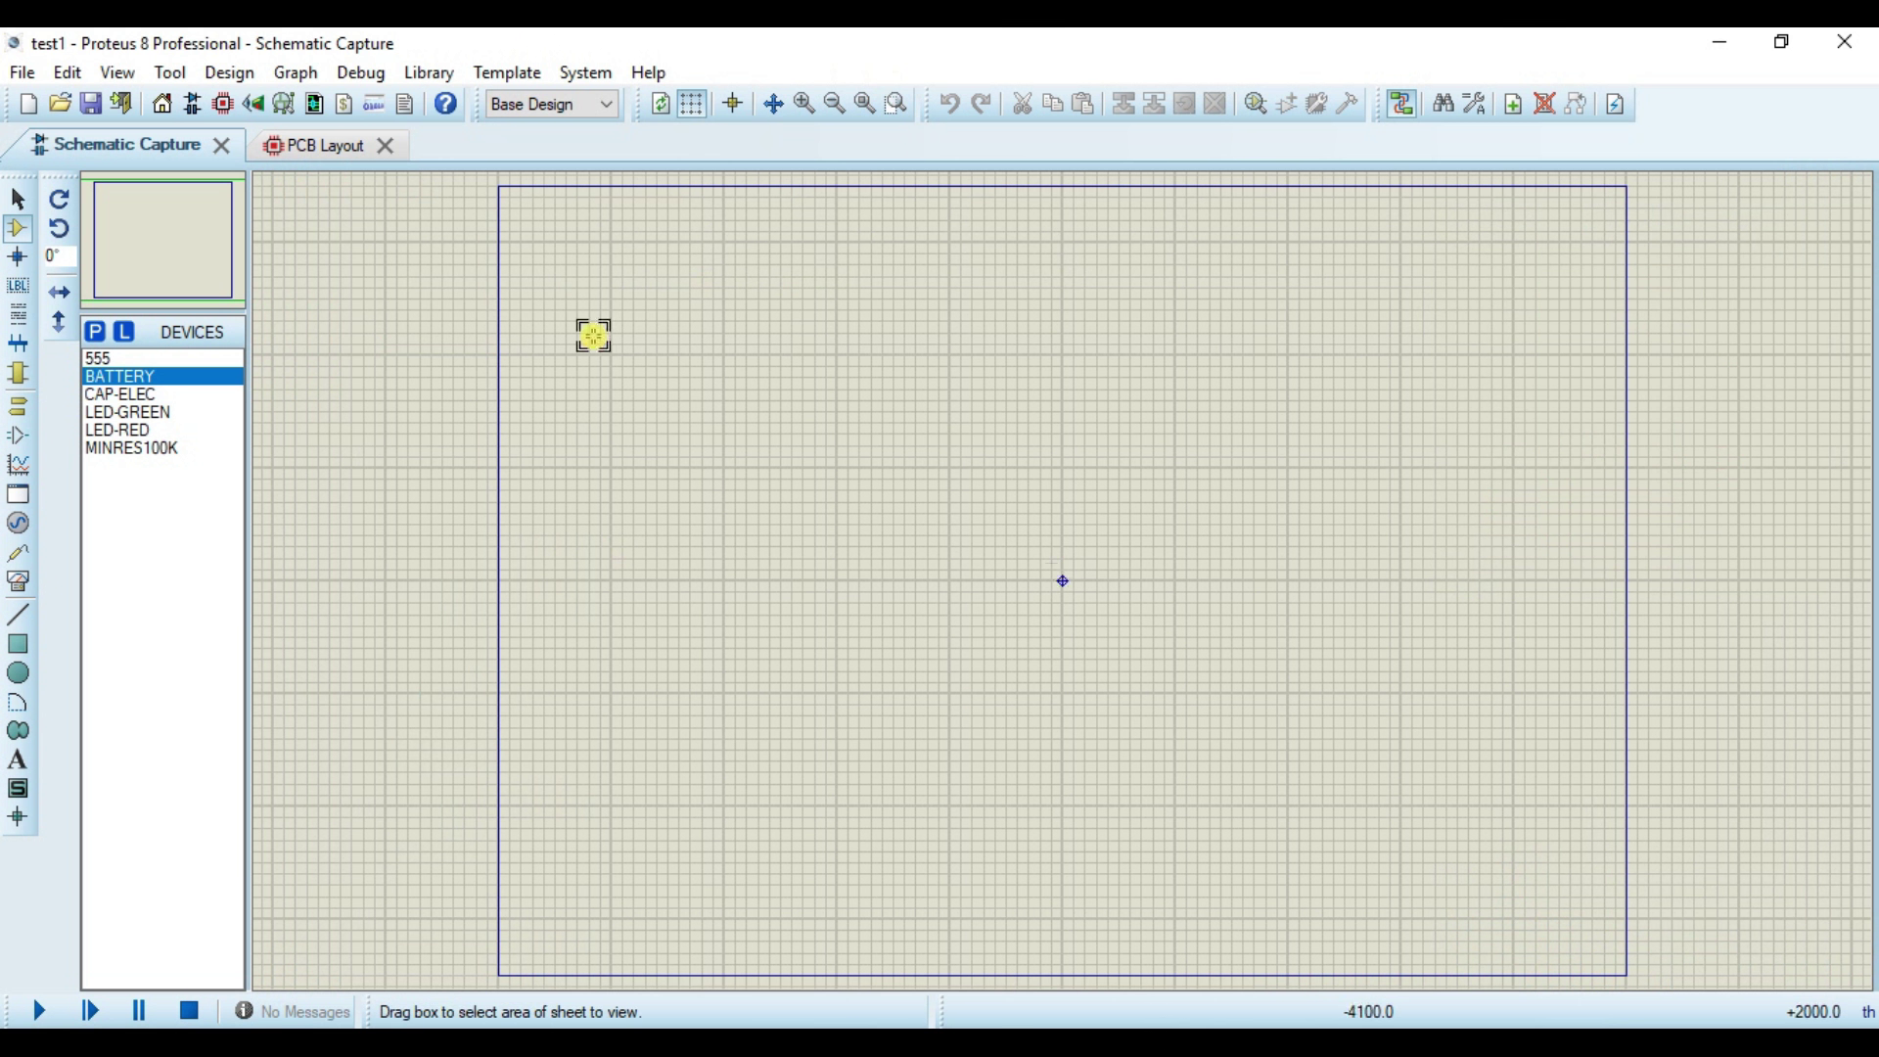
pyautogui.moveTo(520, 197); pyautogui.dragTo(1194, 539)
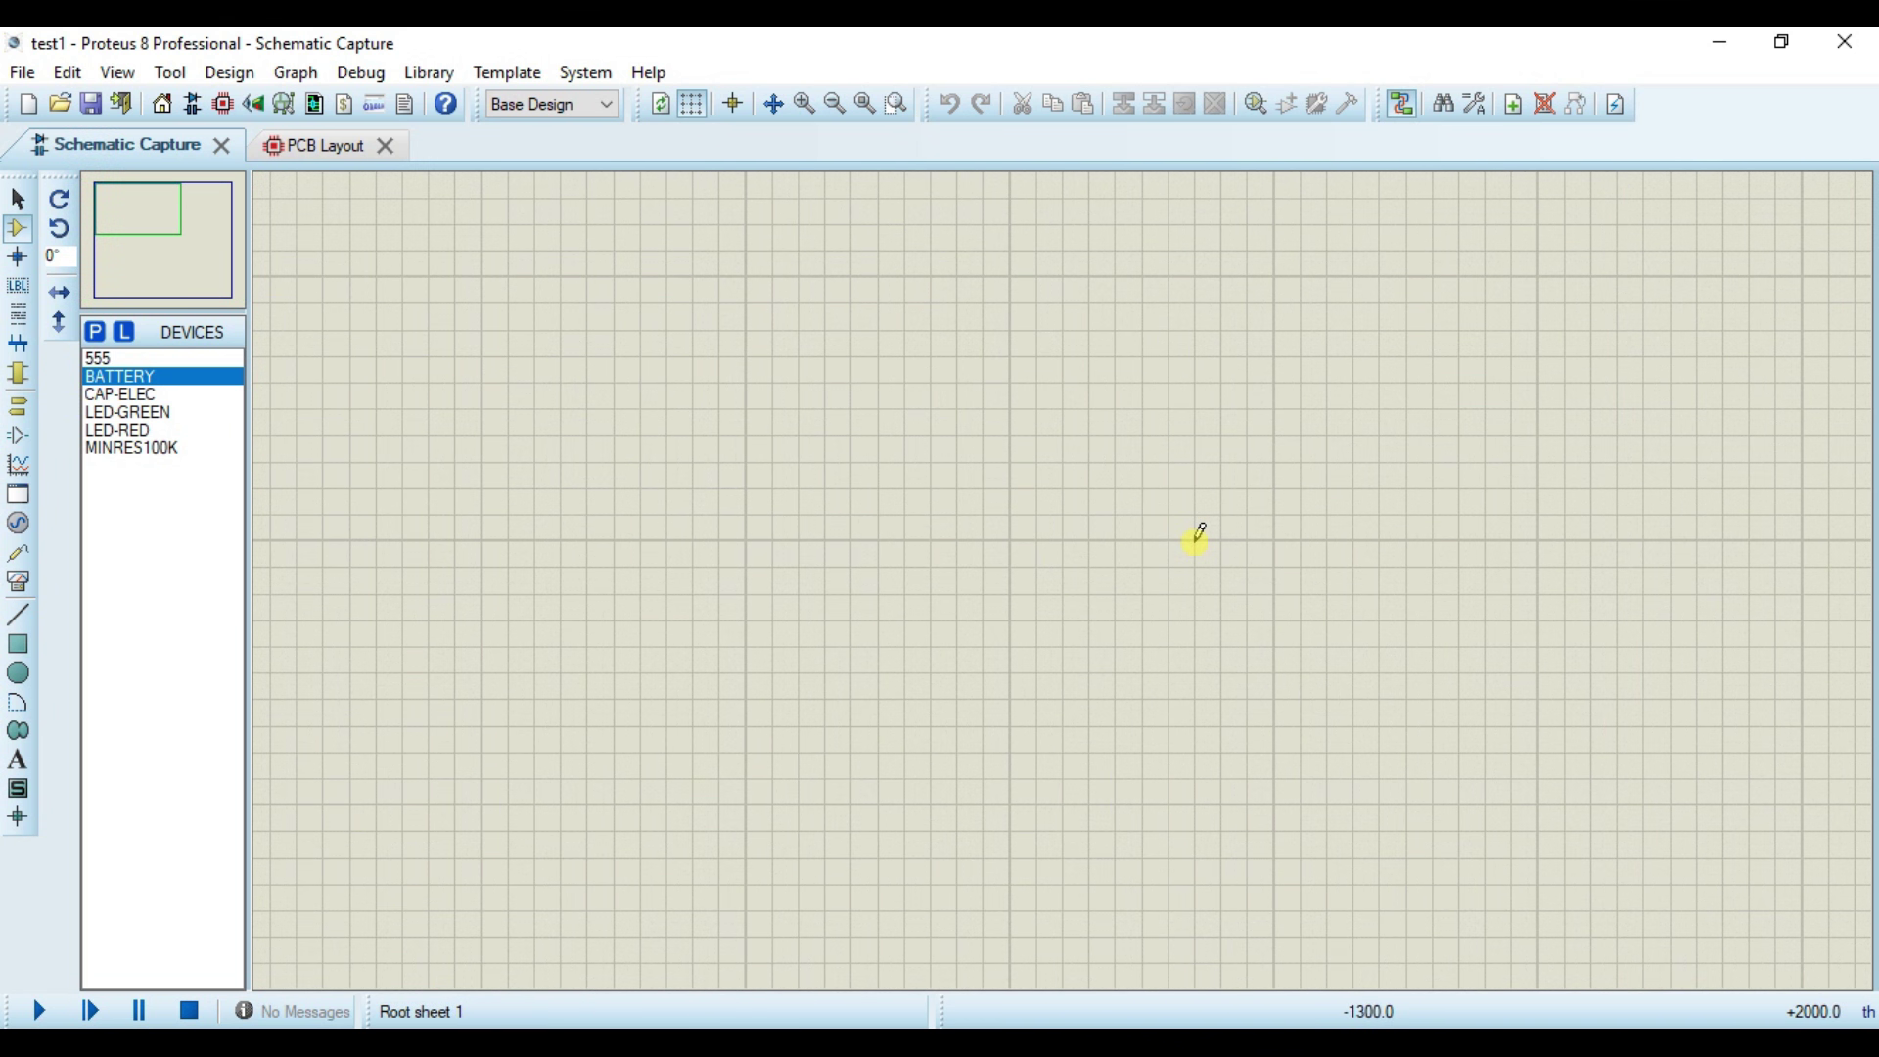
pyautogui.click(104, 360)
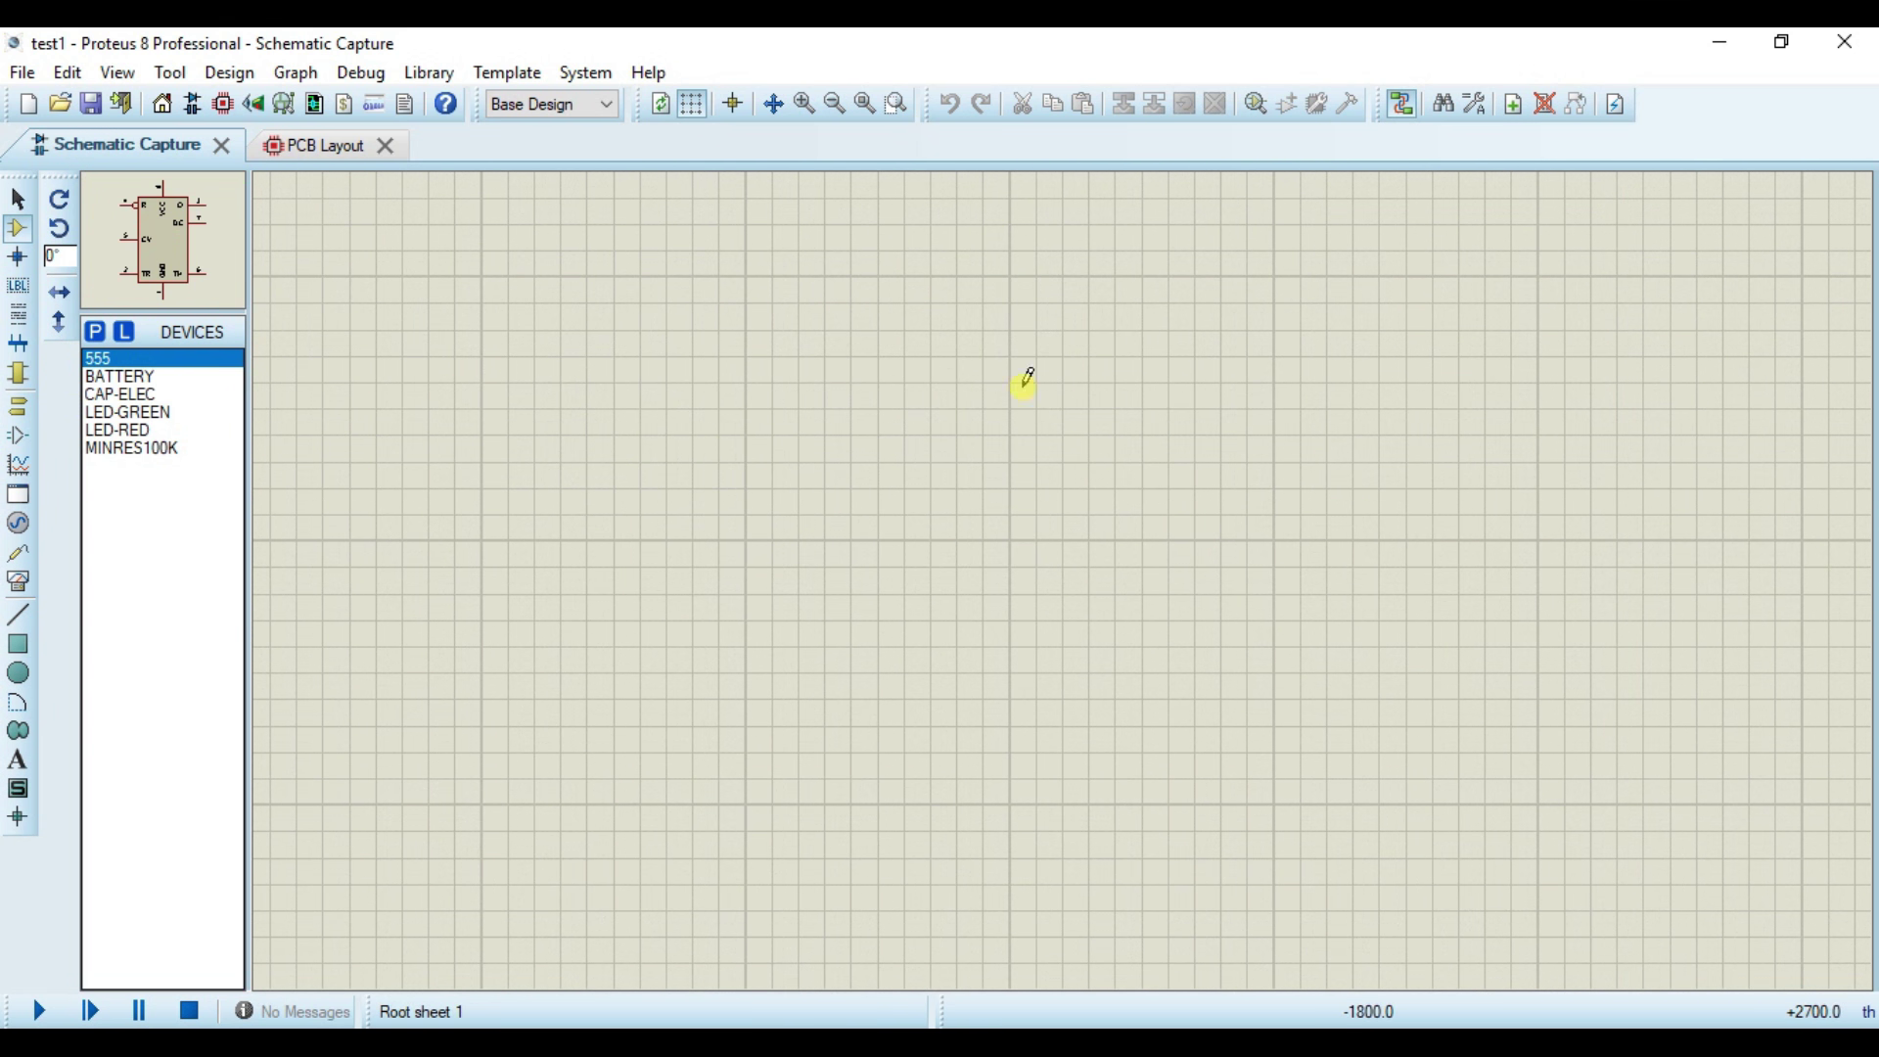
pyautogui.click(875, 460)
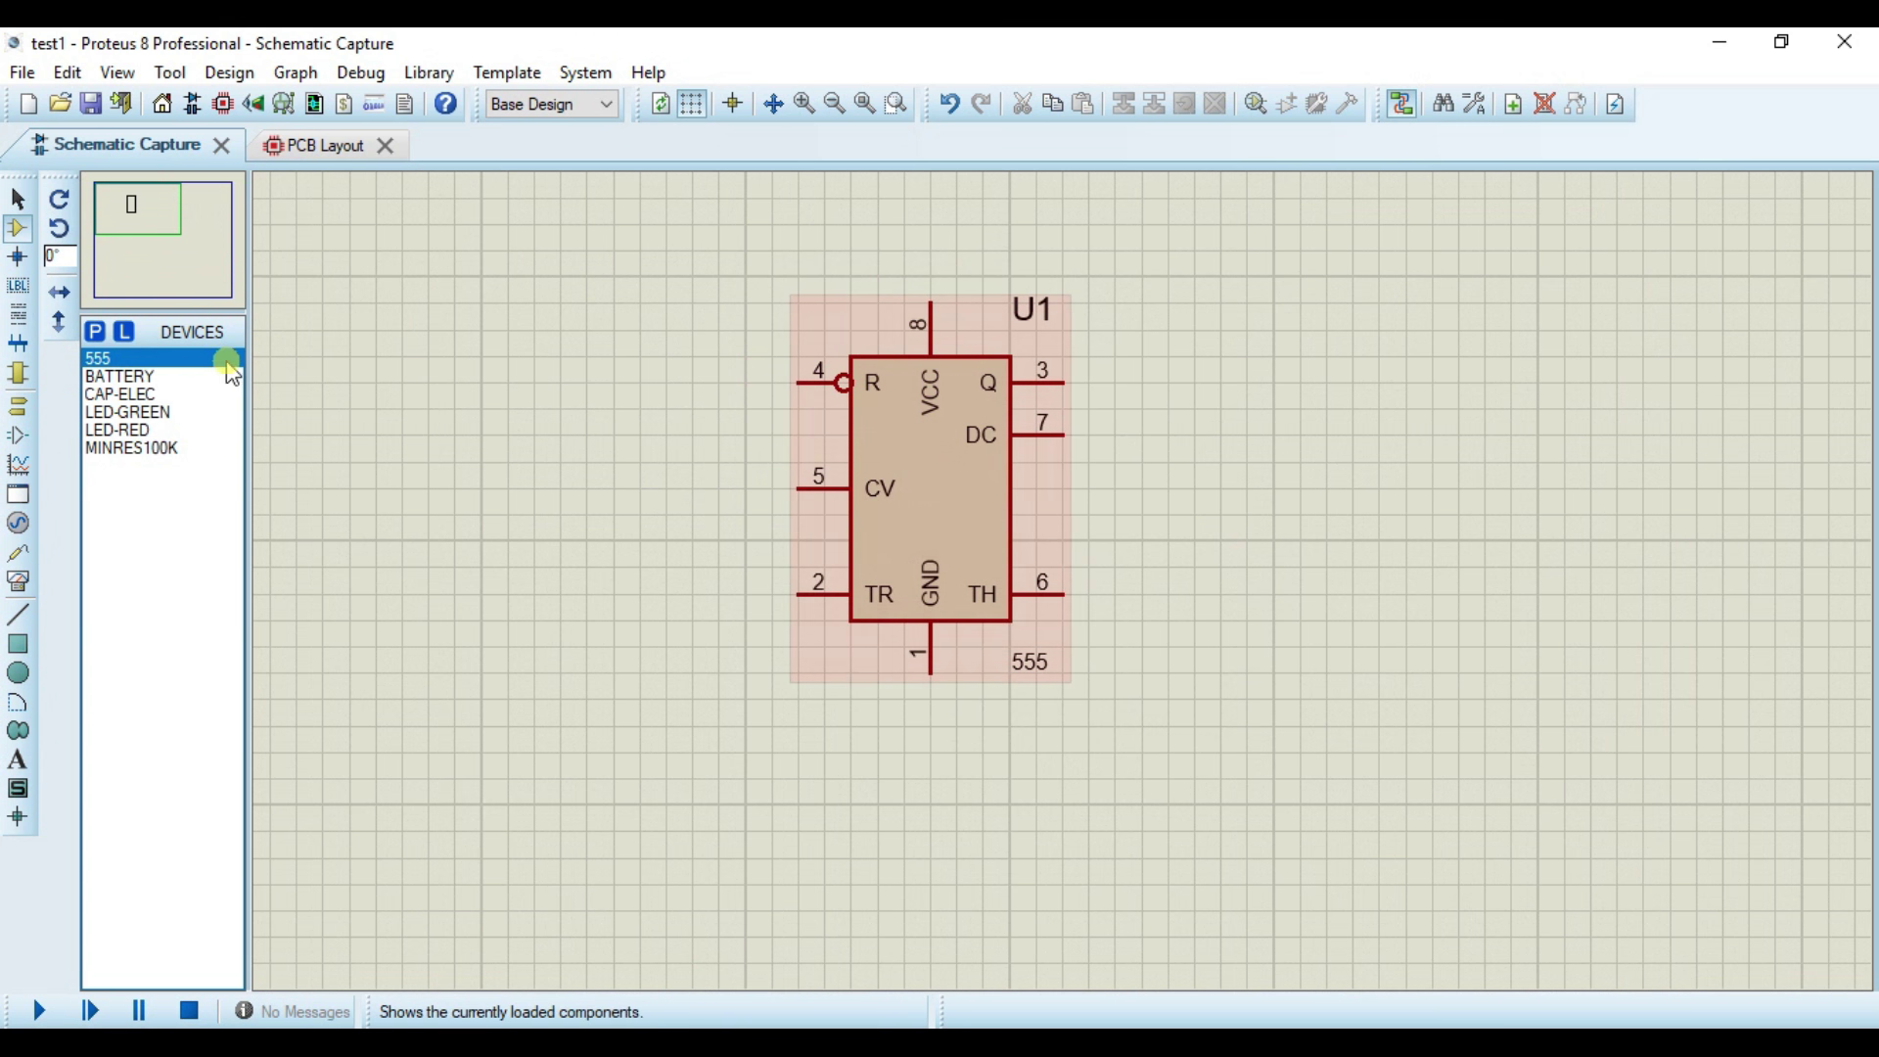
# Step: Place the BATTERY left of the 555 timer and the CAP-ELEC capacitor below and between them
pyautogui.click(119, 377)
pyautogui.click(394, 452)
pyautogui.click(421, 473)
pyautogui.click(142, 395)
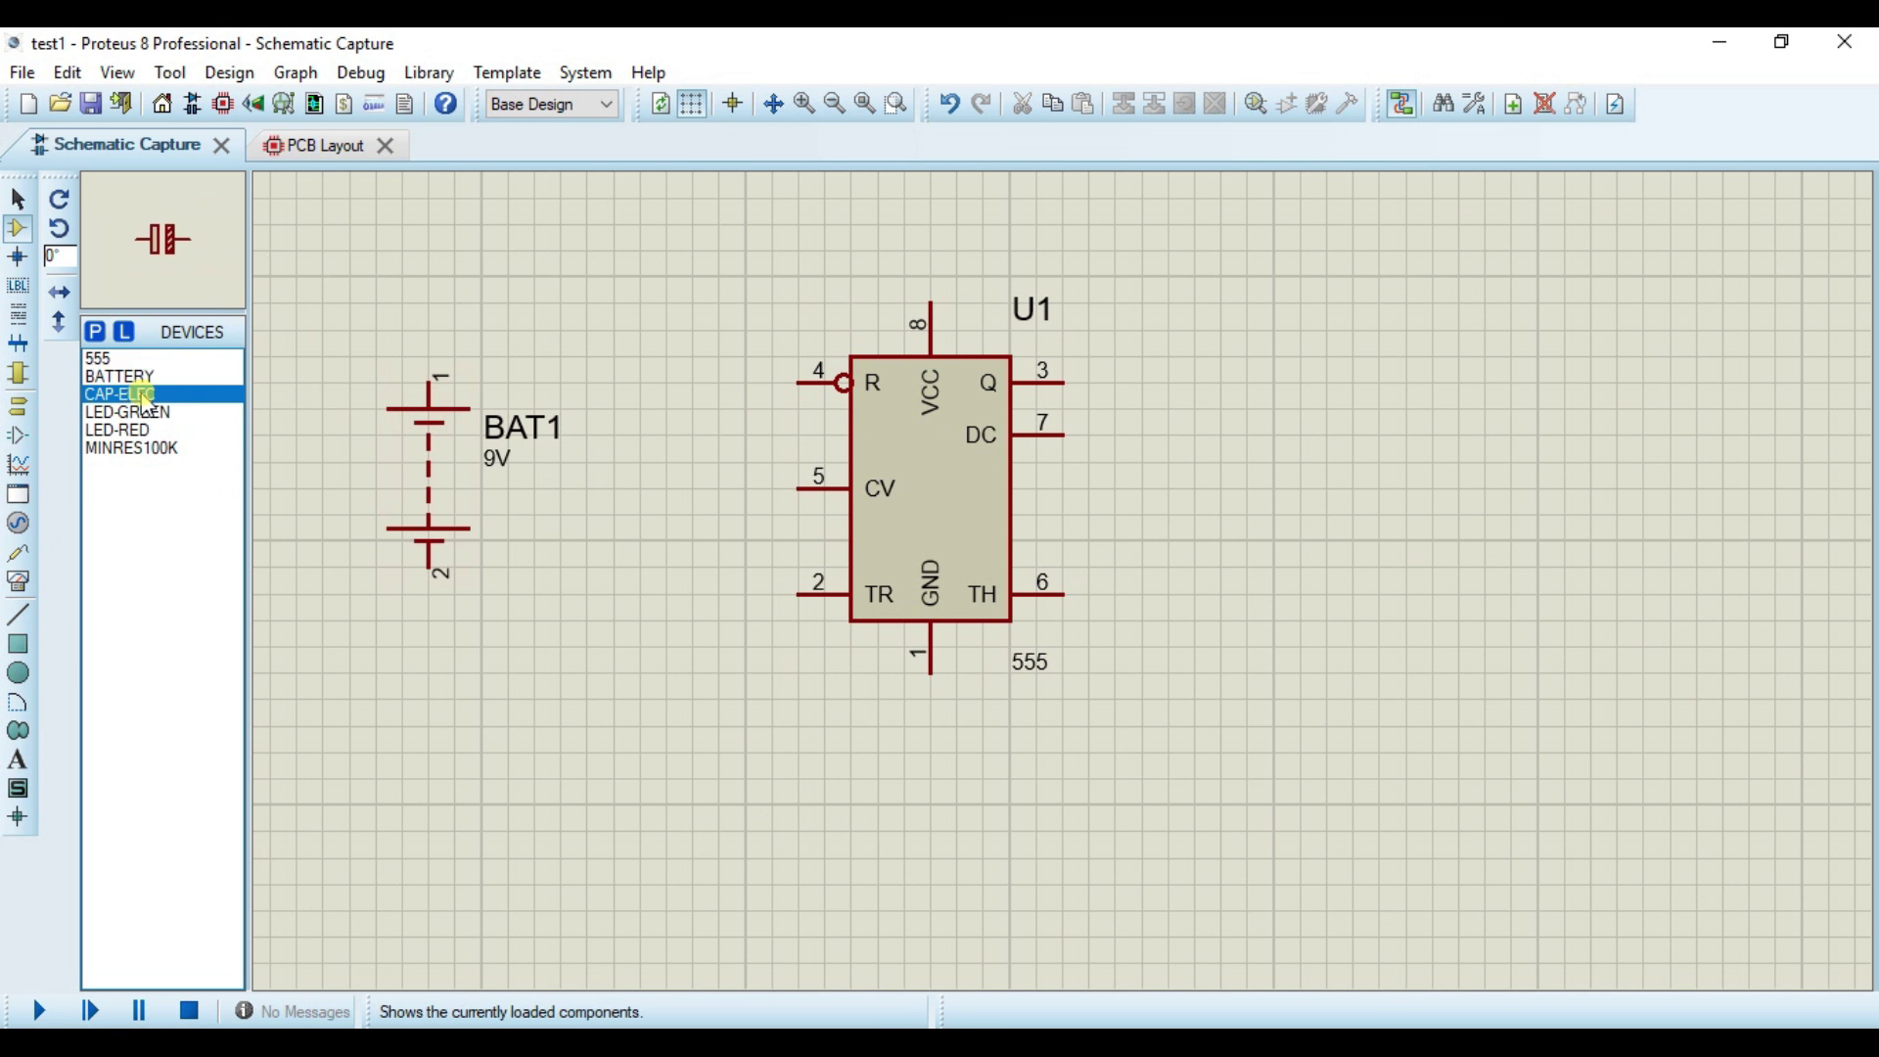
pyautogui.click(595, 679)
pyautogui.click(587, 726)
# Step: Place LED-GREEN right of the 555 timer and LED-RED directly below it
pyautogui.click(132, 411)
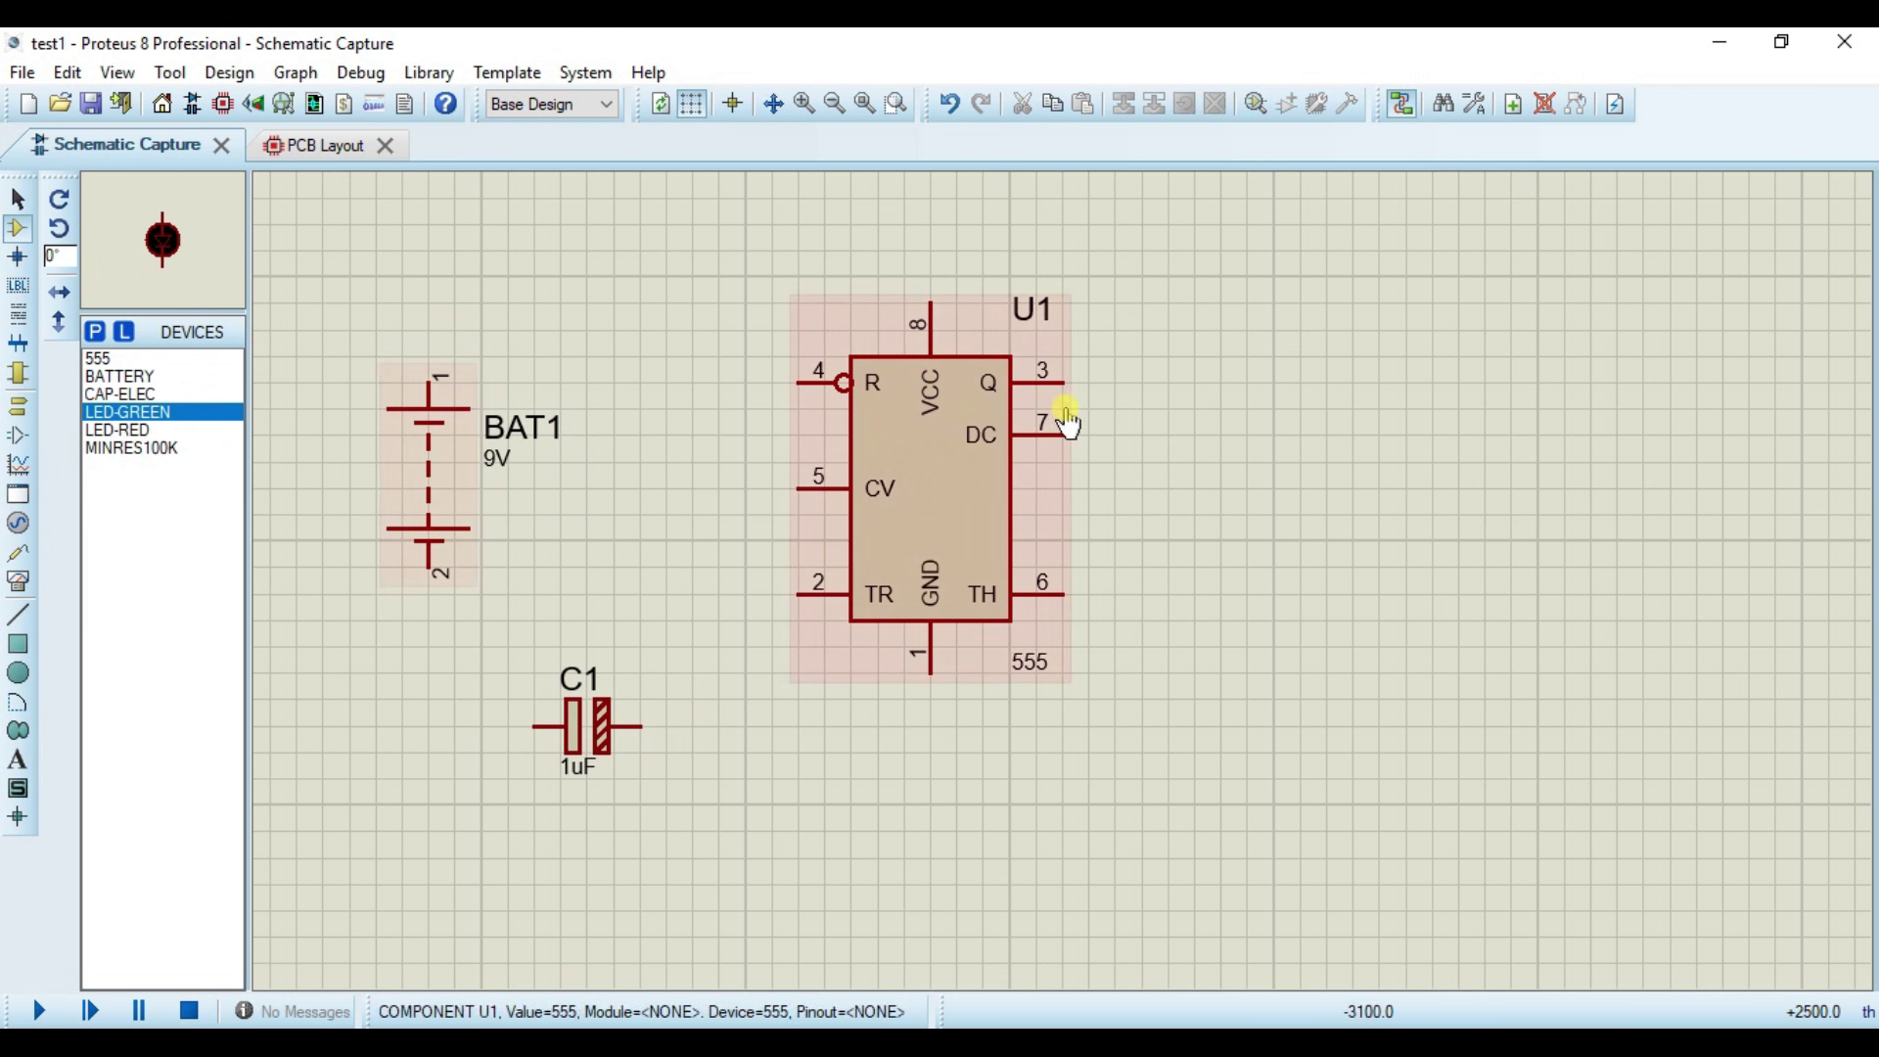
pyautogui.click(1299, 379)
pyautogui.click(1300, 357)
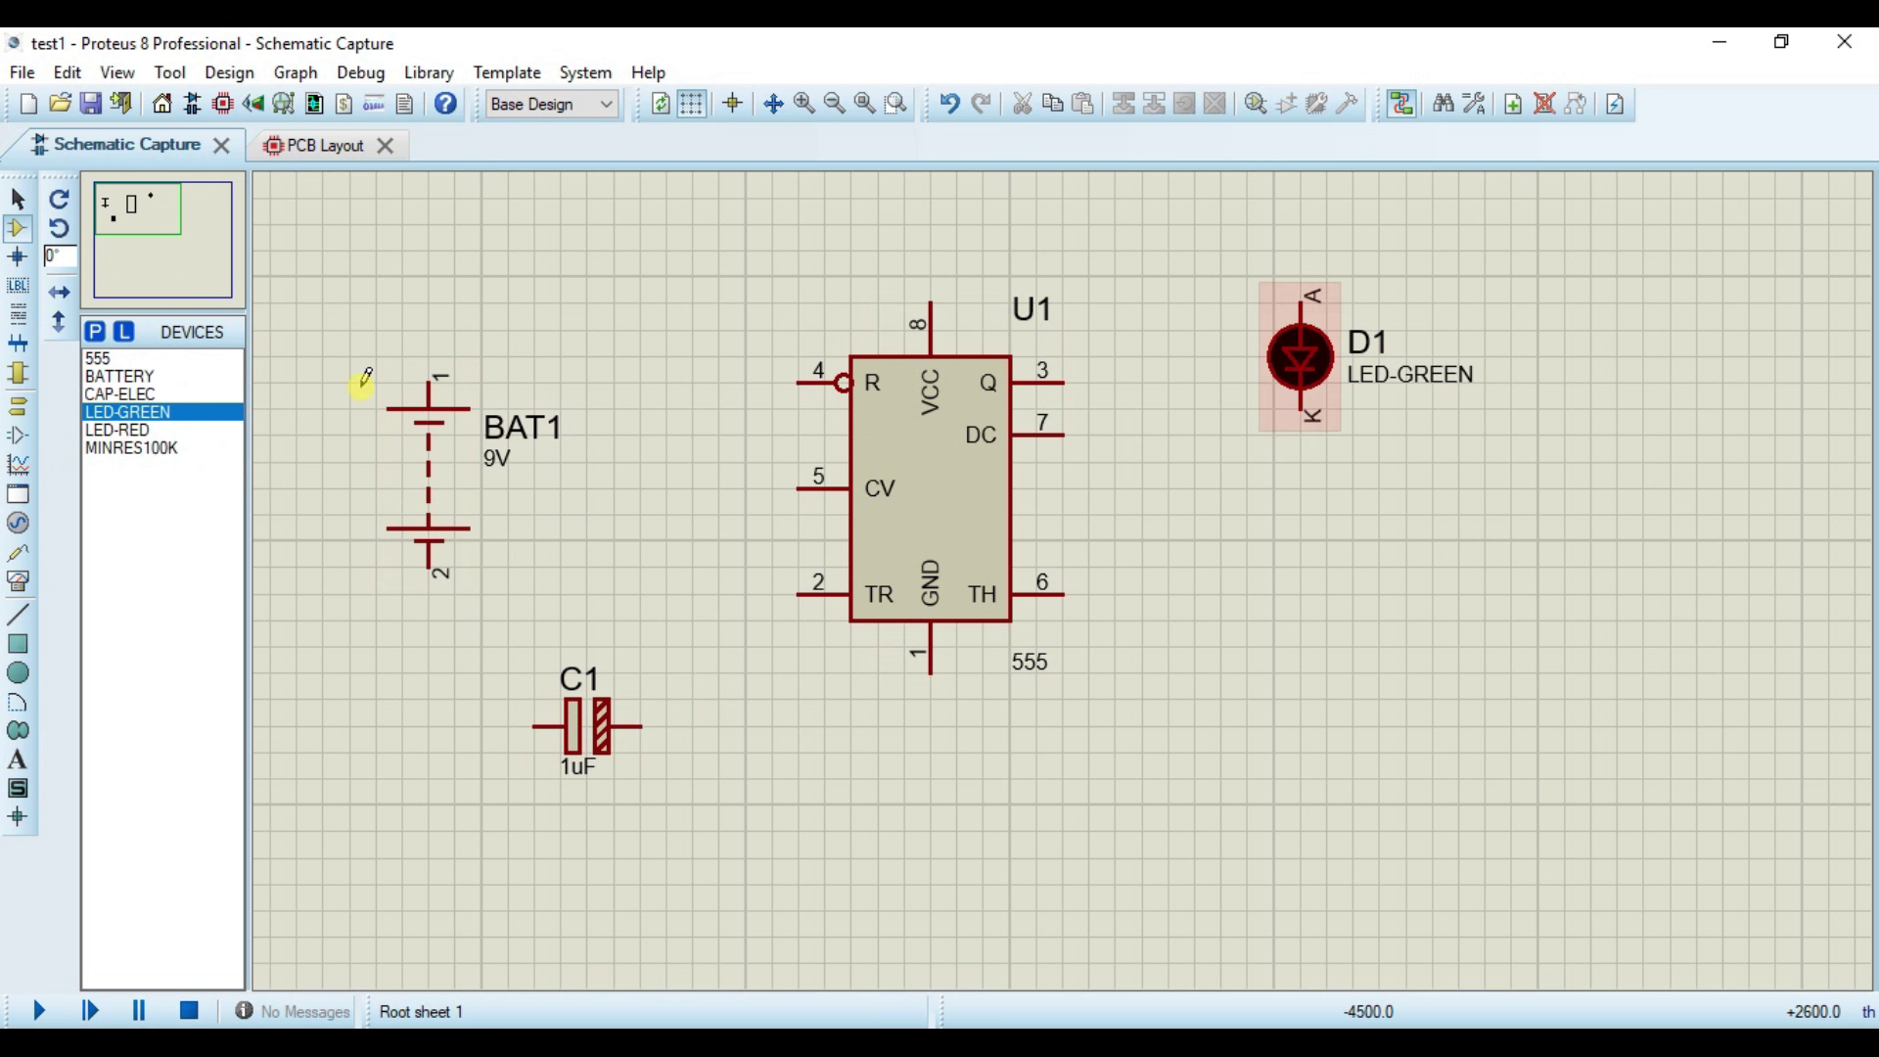
pyautogui.click(137, 430)
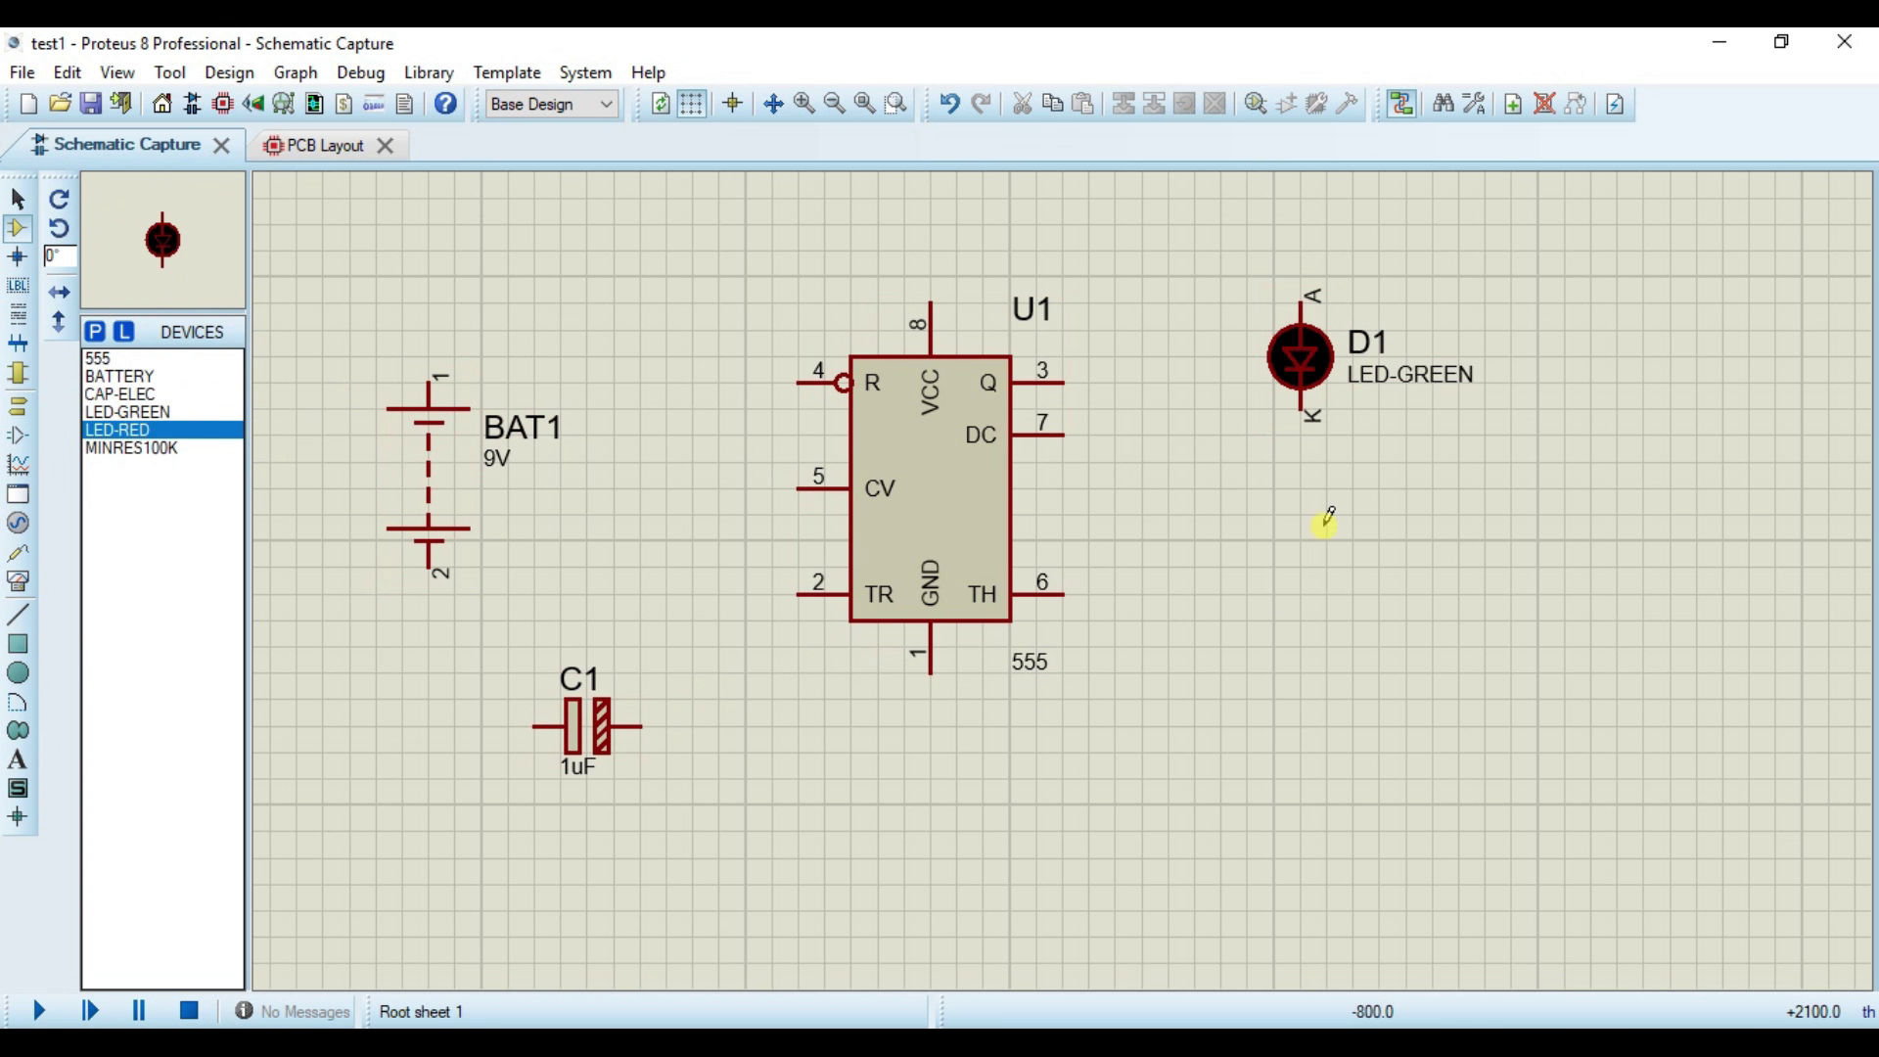
pyautogui.click(1325, 523)
pyautogui.click(1300, 594)
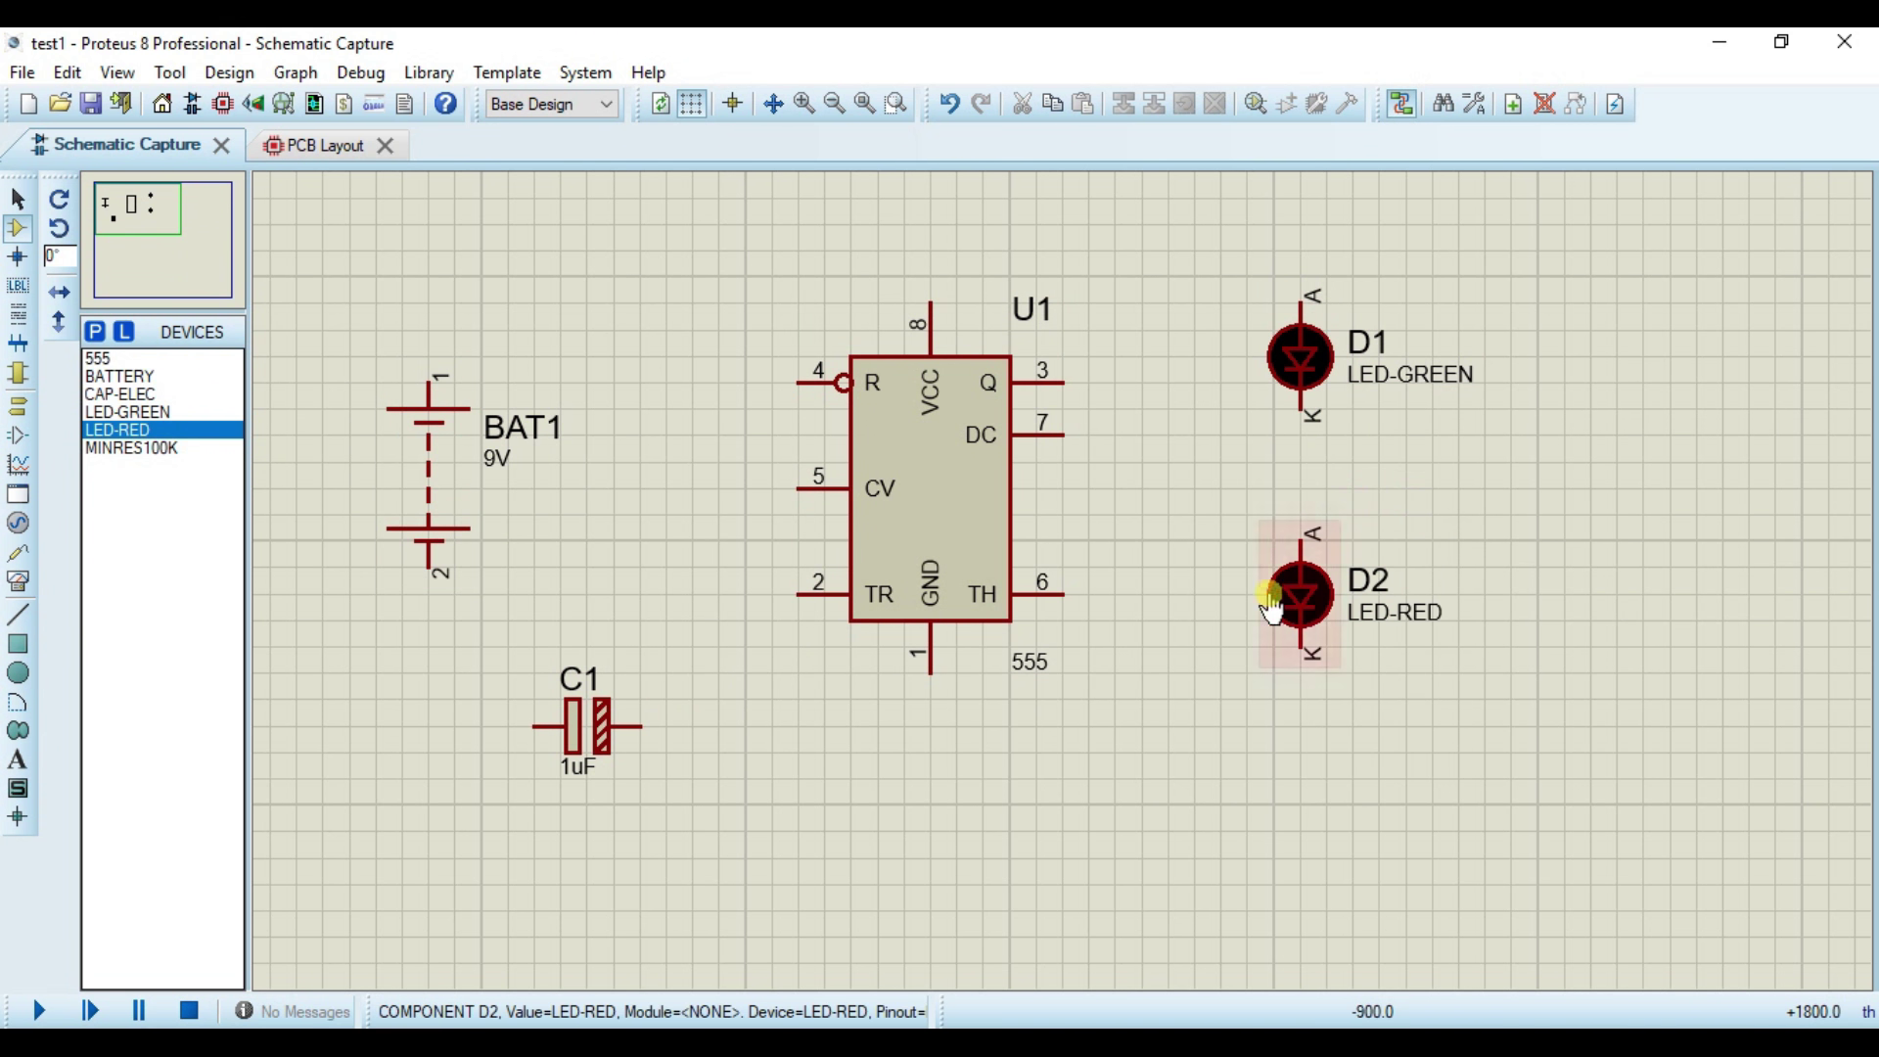
# Step: Place four MINRES100K resistors in a column to the right of the LEDs
pyautogui.click(127, 448)
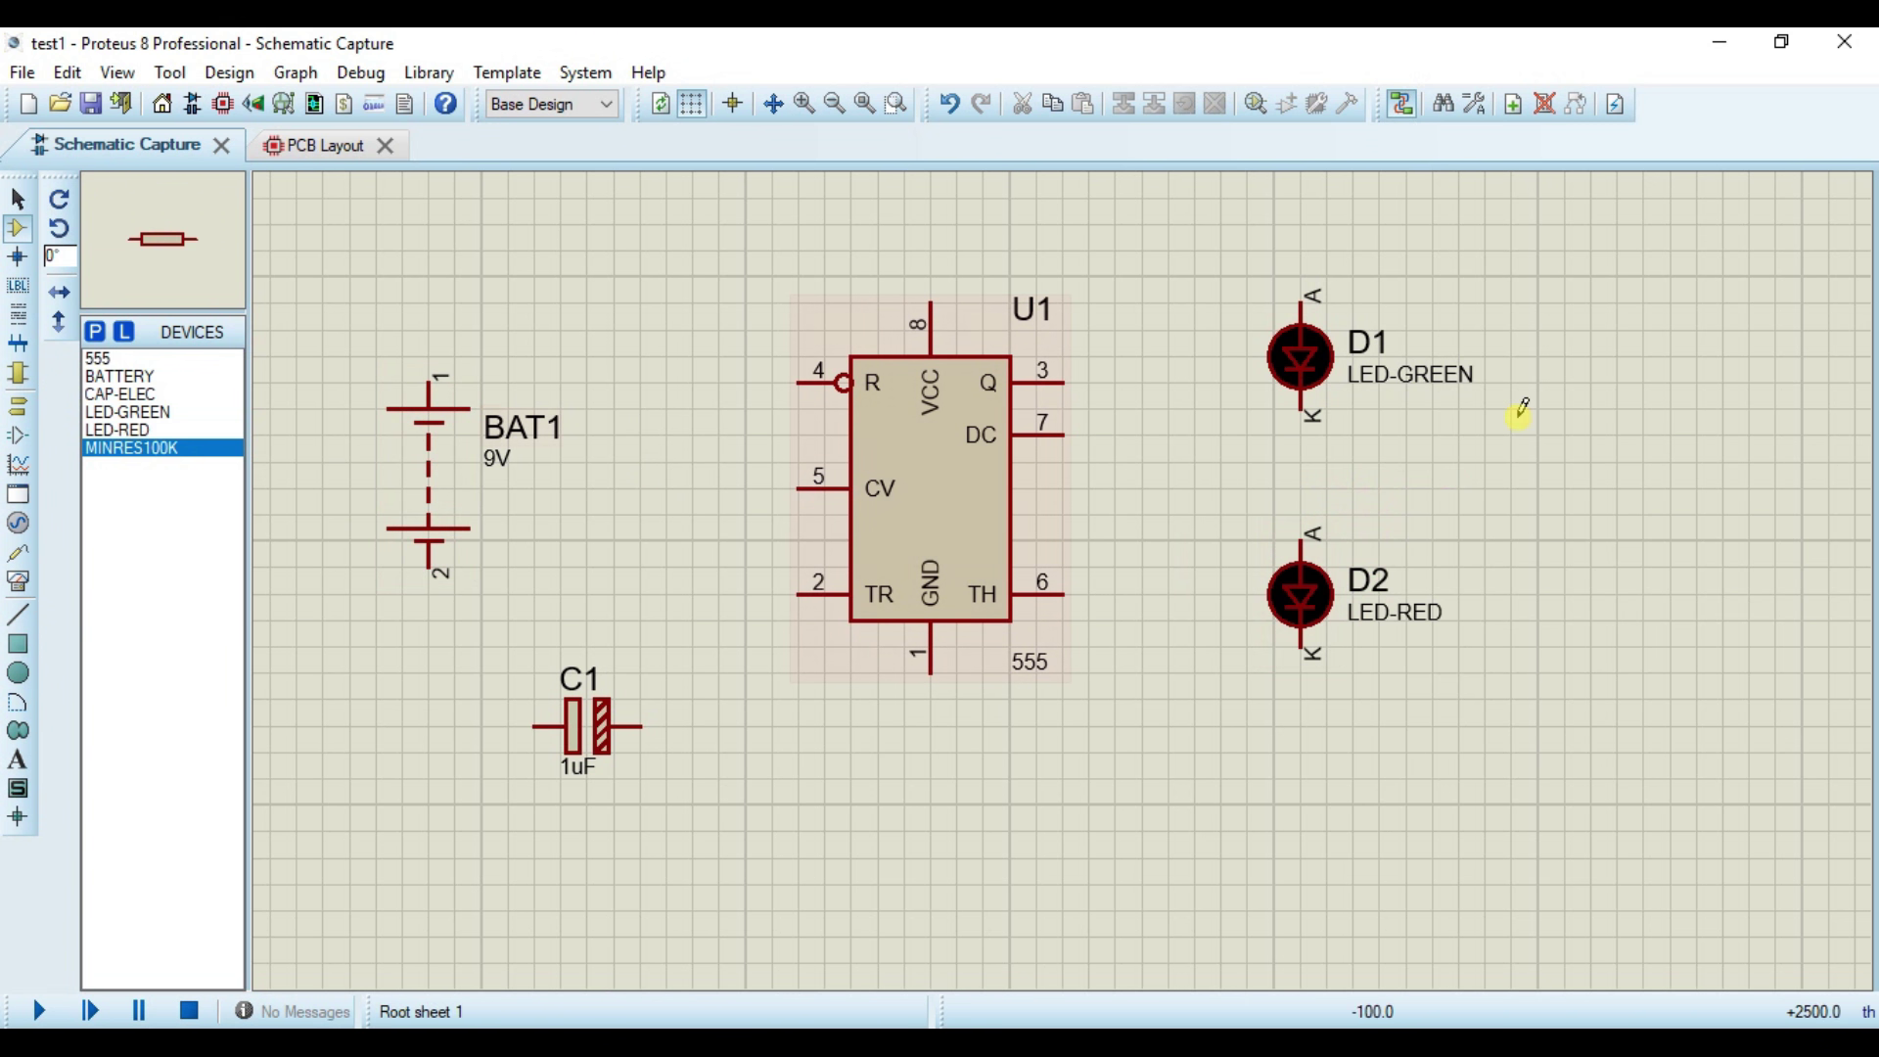
pyautogui.click(1642, 303)
pyautogui.click(1642, 303)
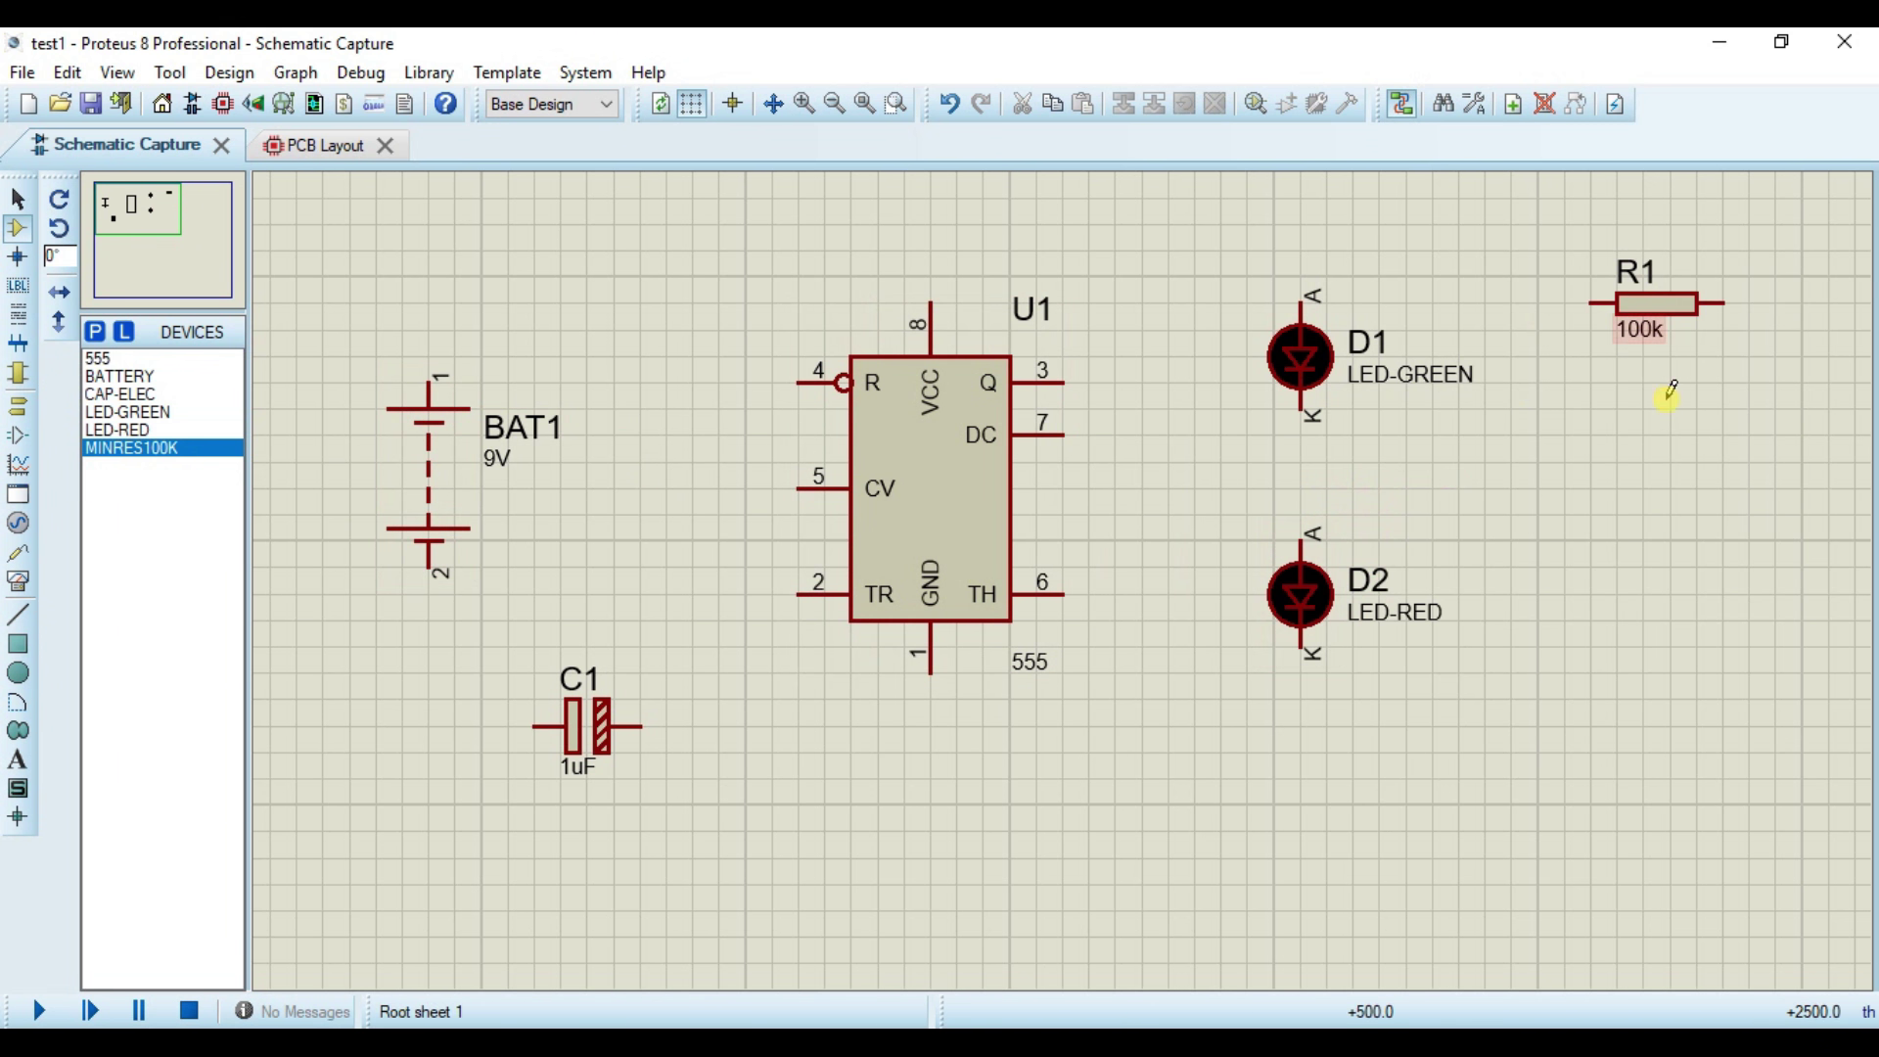
pyautogui.click(1667, 411)
pyautogui.click(1666, 411)
pyautogui.click(1652, 472)
pyautogui.click(1656, 513)
pyautogui.click(1653, 647)
pyautogui.click(1653, 648)
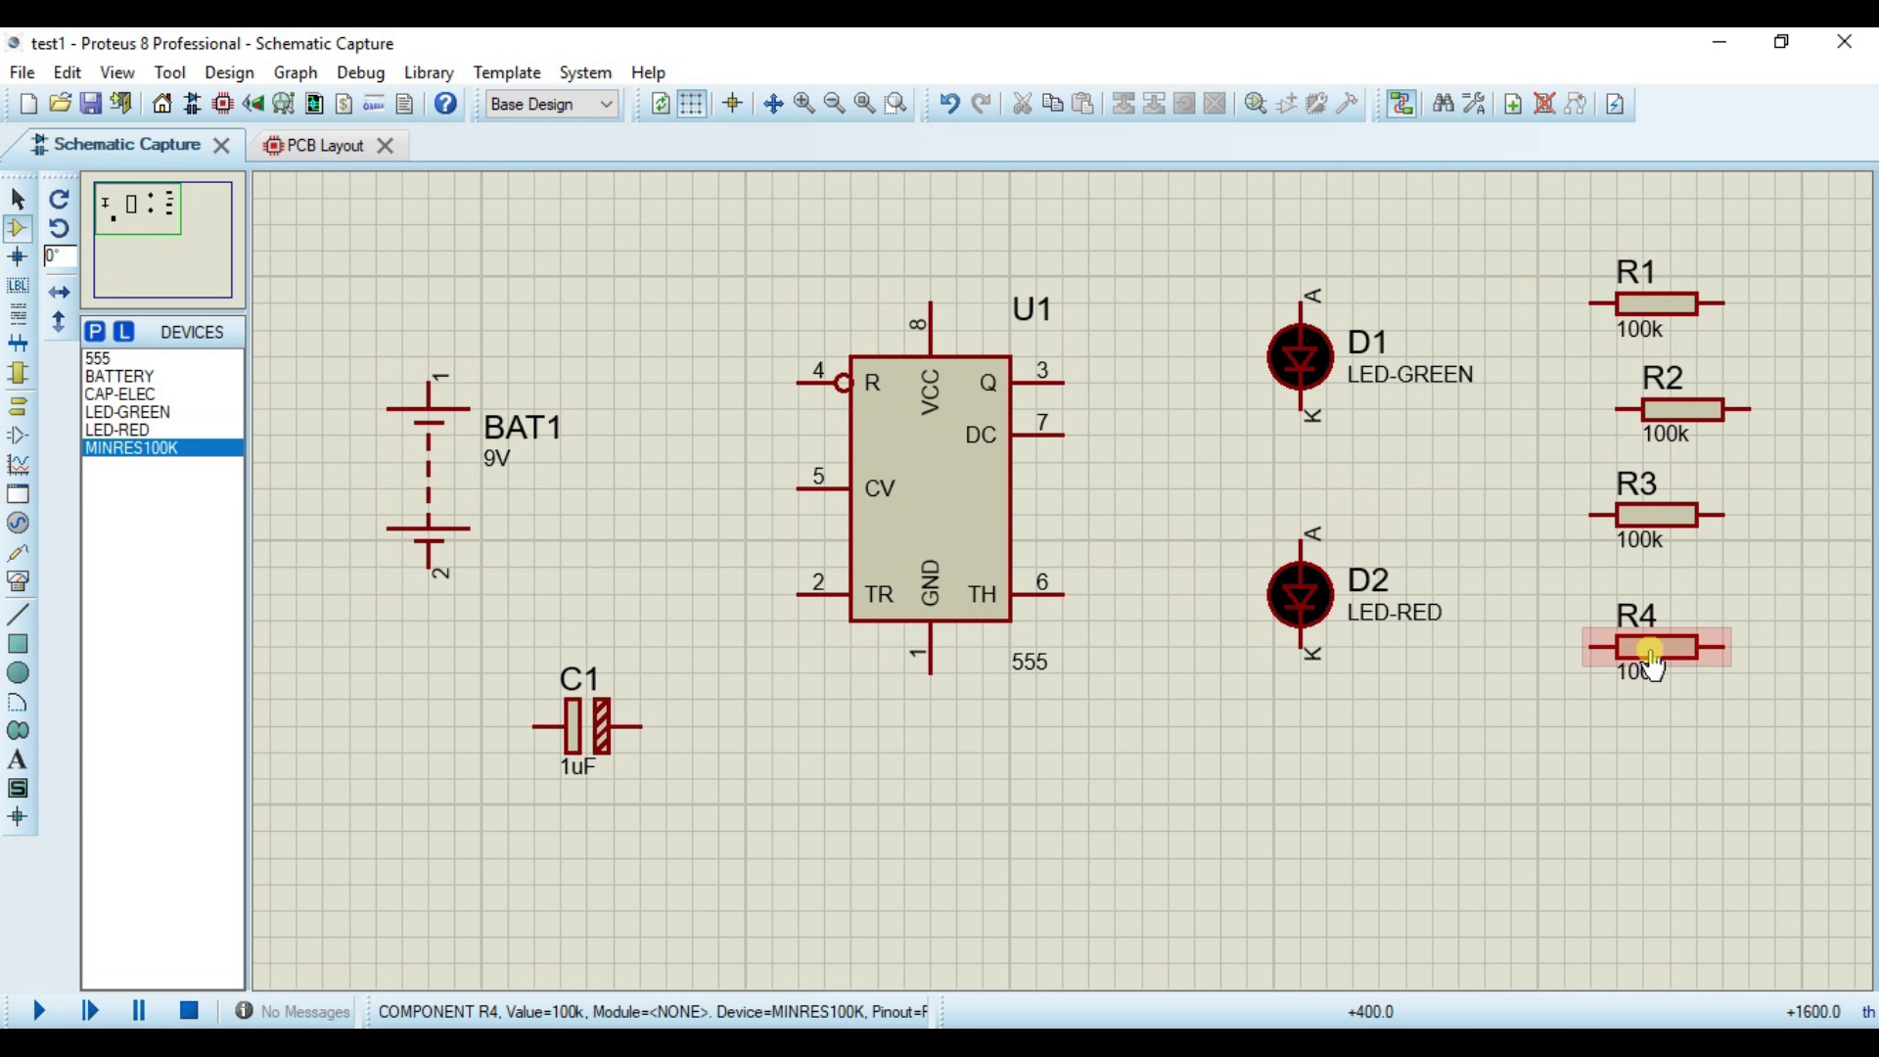
# Step: Rotate capacitor C1 clockwise and move it up between the battery and the 555 timer's pin 2
pyautogui.click(571, 746)
pyautogui.rightClick(571, 747)
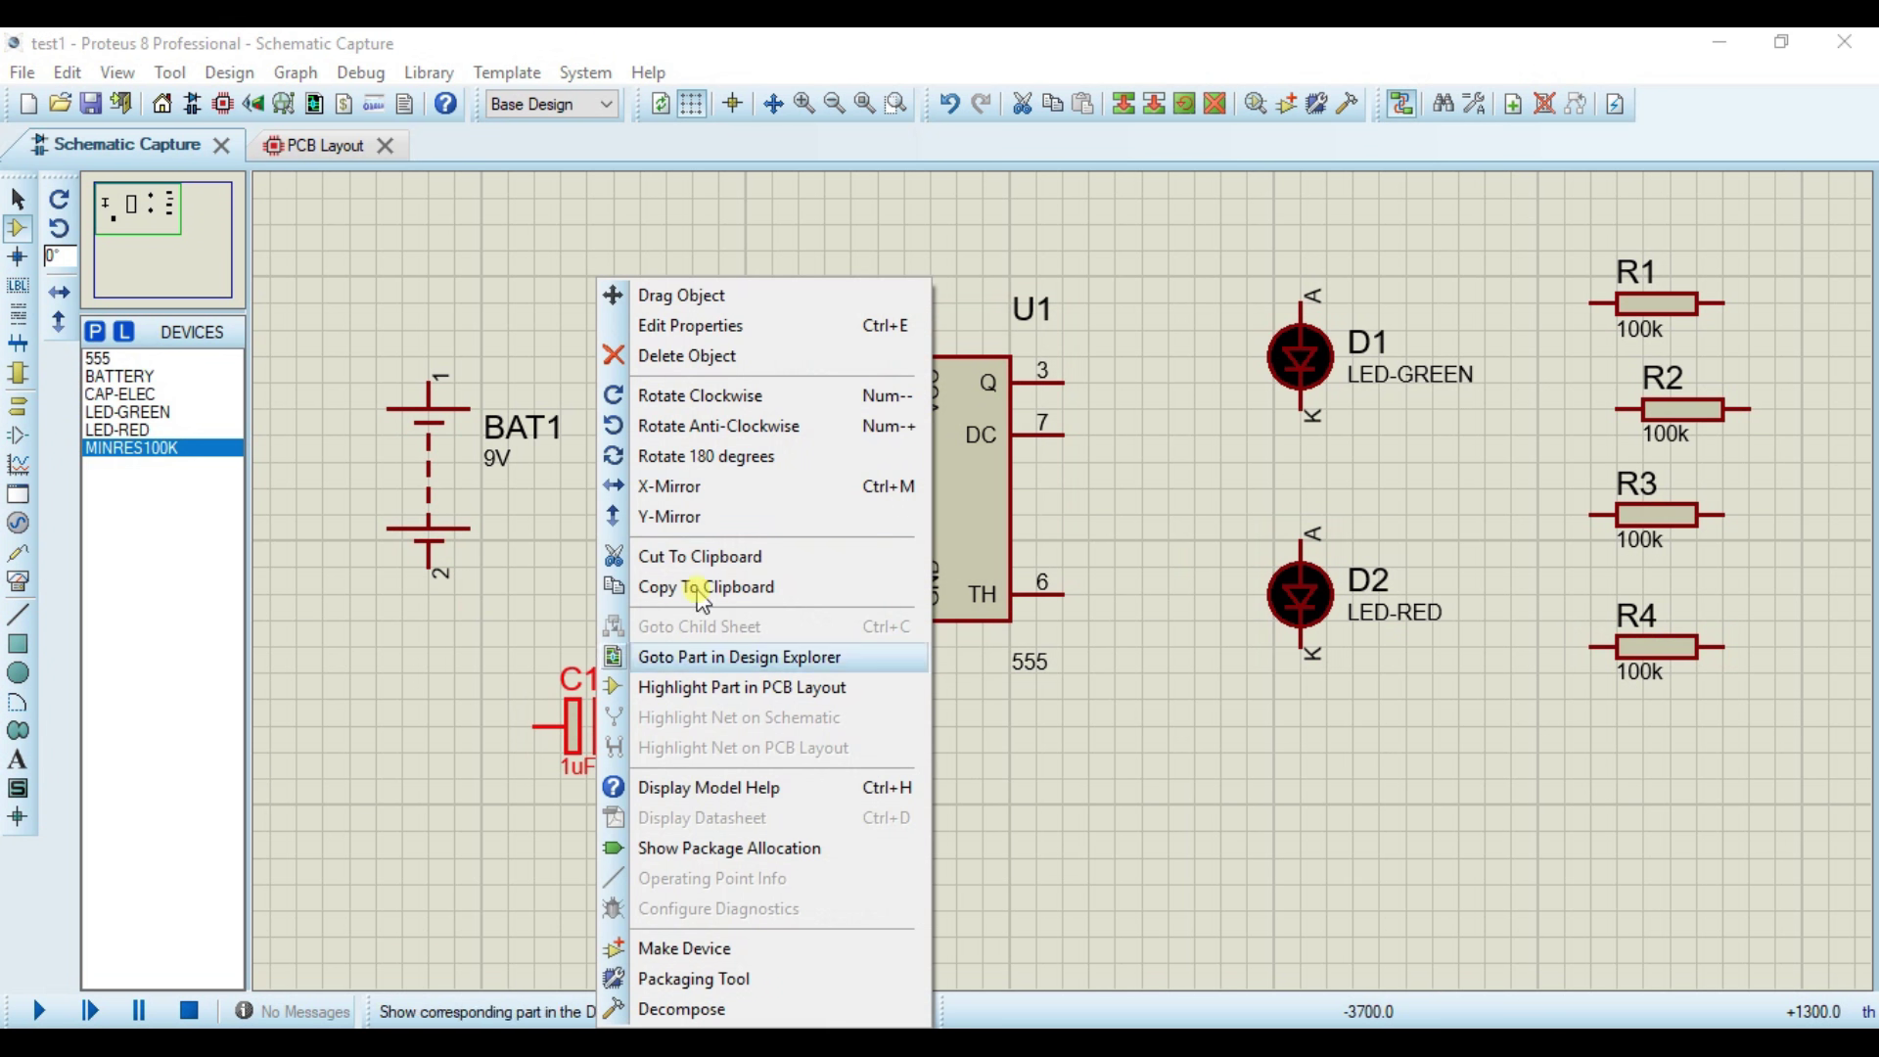
pyautogui.click(692, 395)
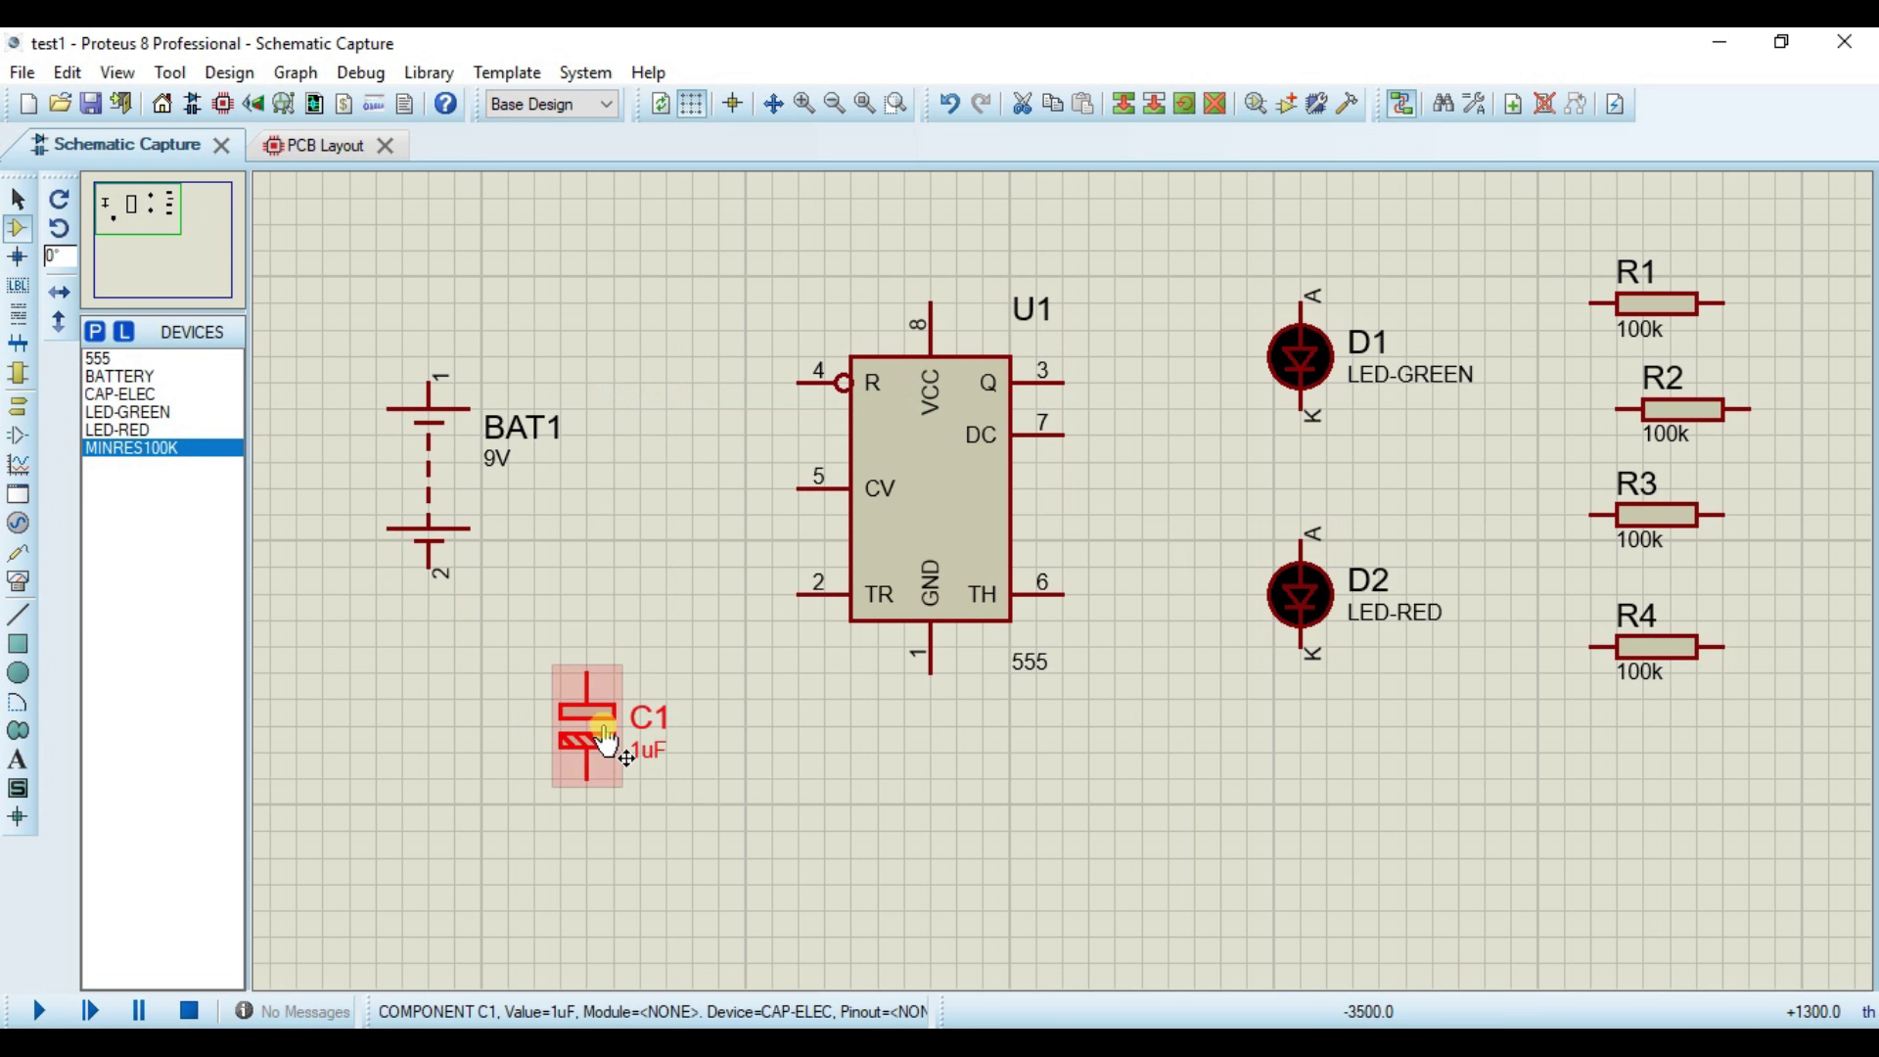
pyautogui.moveTo(597, 724); pyautogui.dragTo(651, 623)
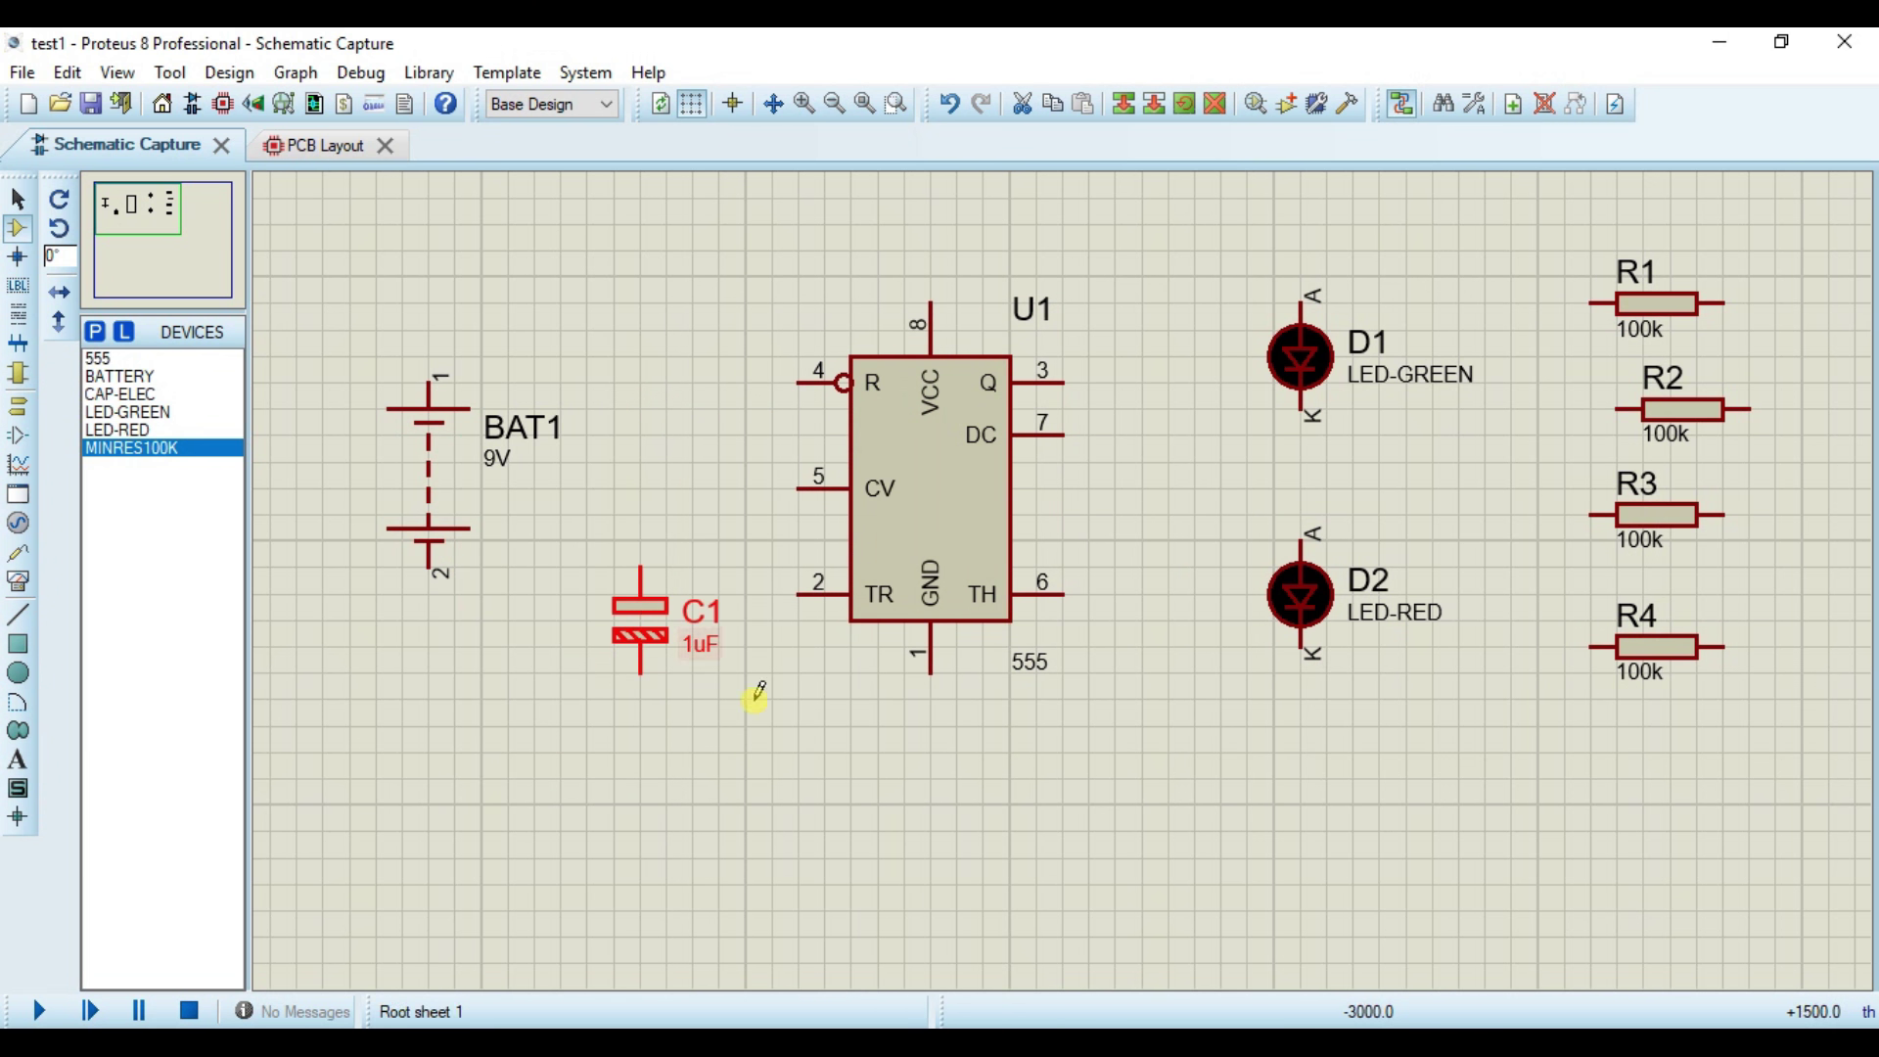
# Step: Check the 555 LED flasher reference diagram in Photos, return to Proteus, and wire U1's pin 2 to pin 6
pyautogui.hotkey('alt', 'Tab')
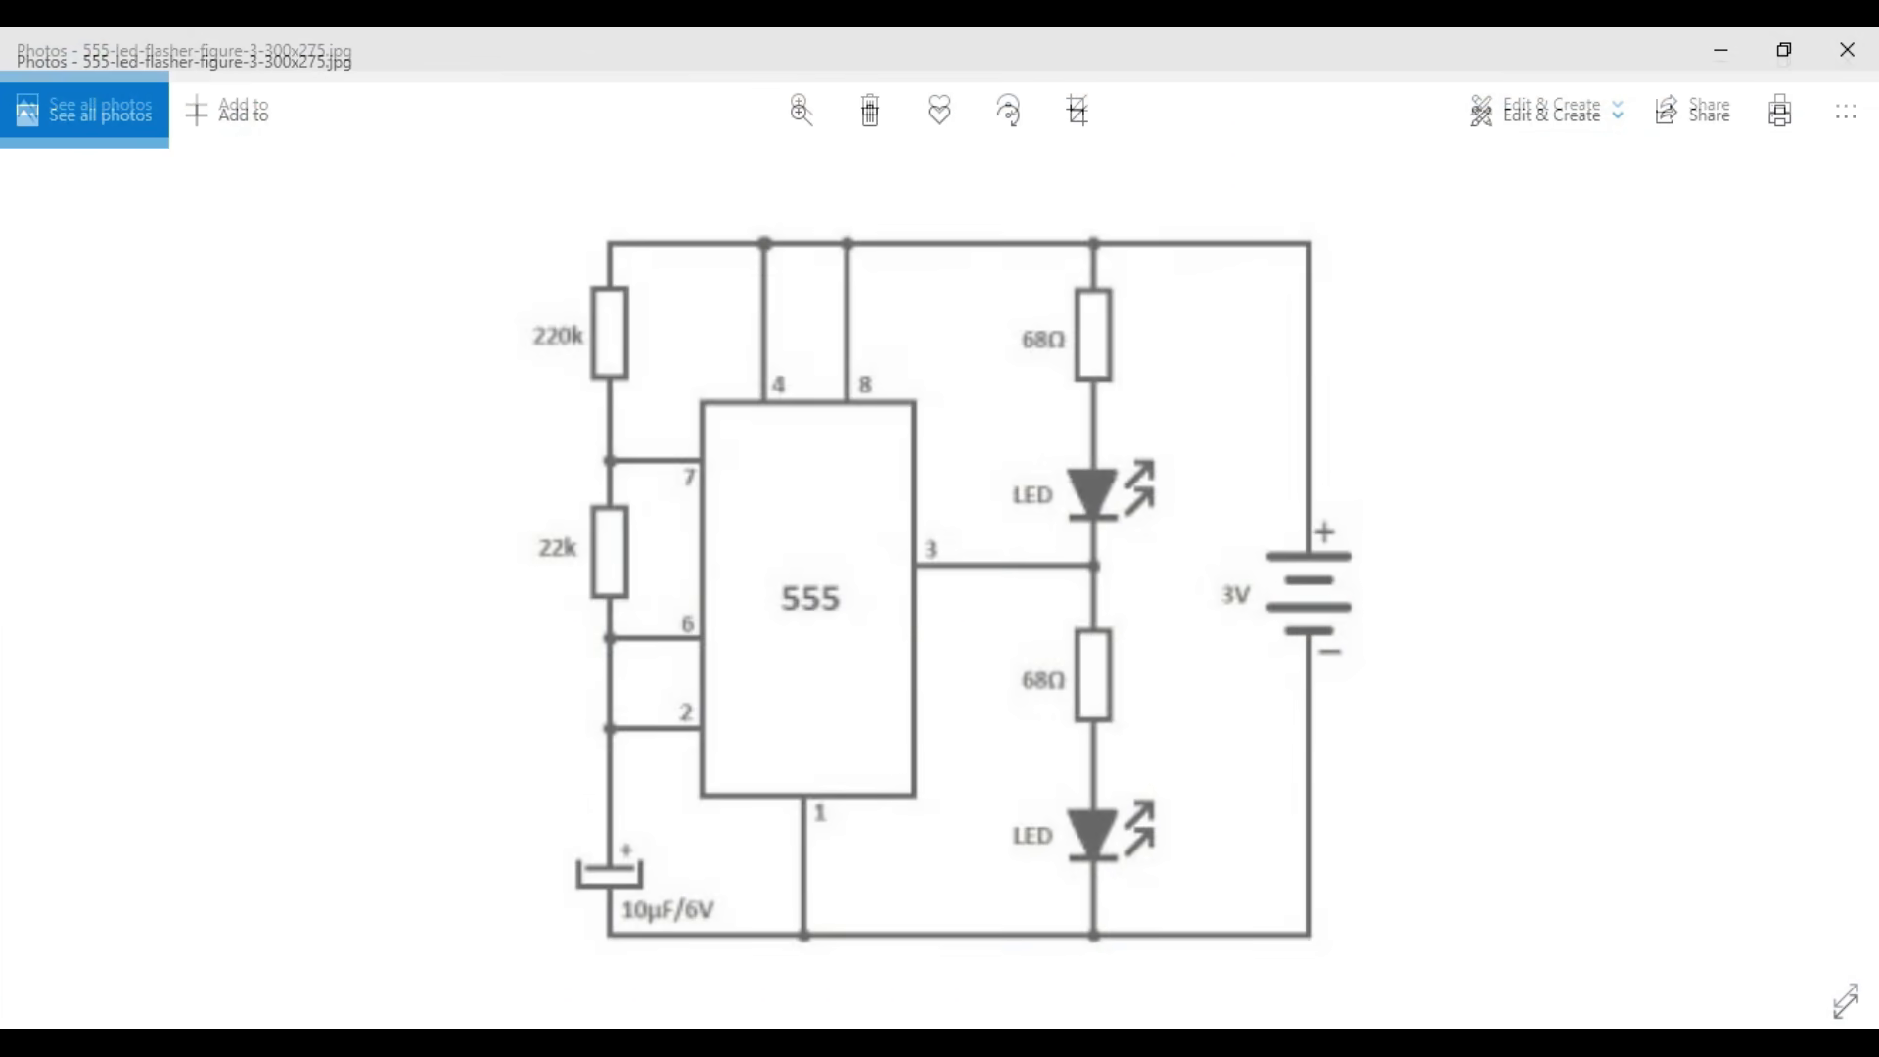
pyautogui.click(801, 104)
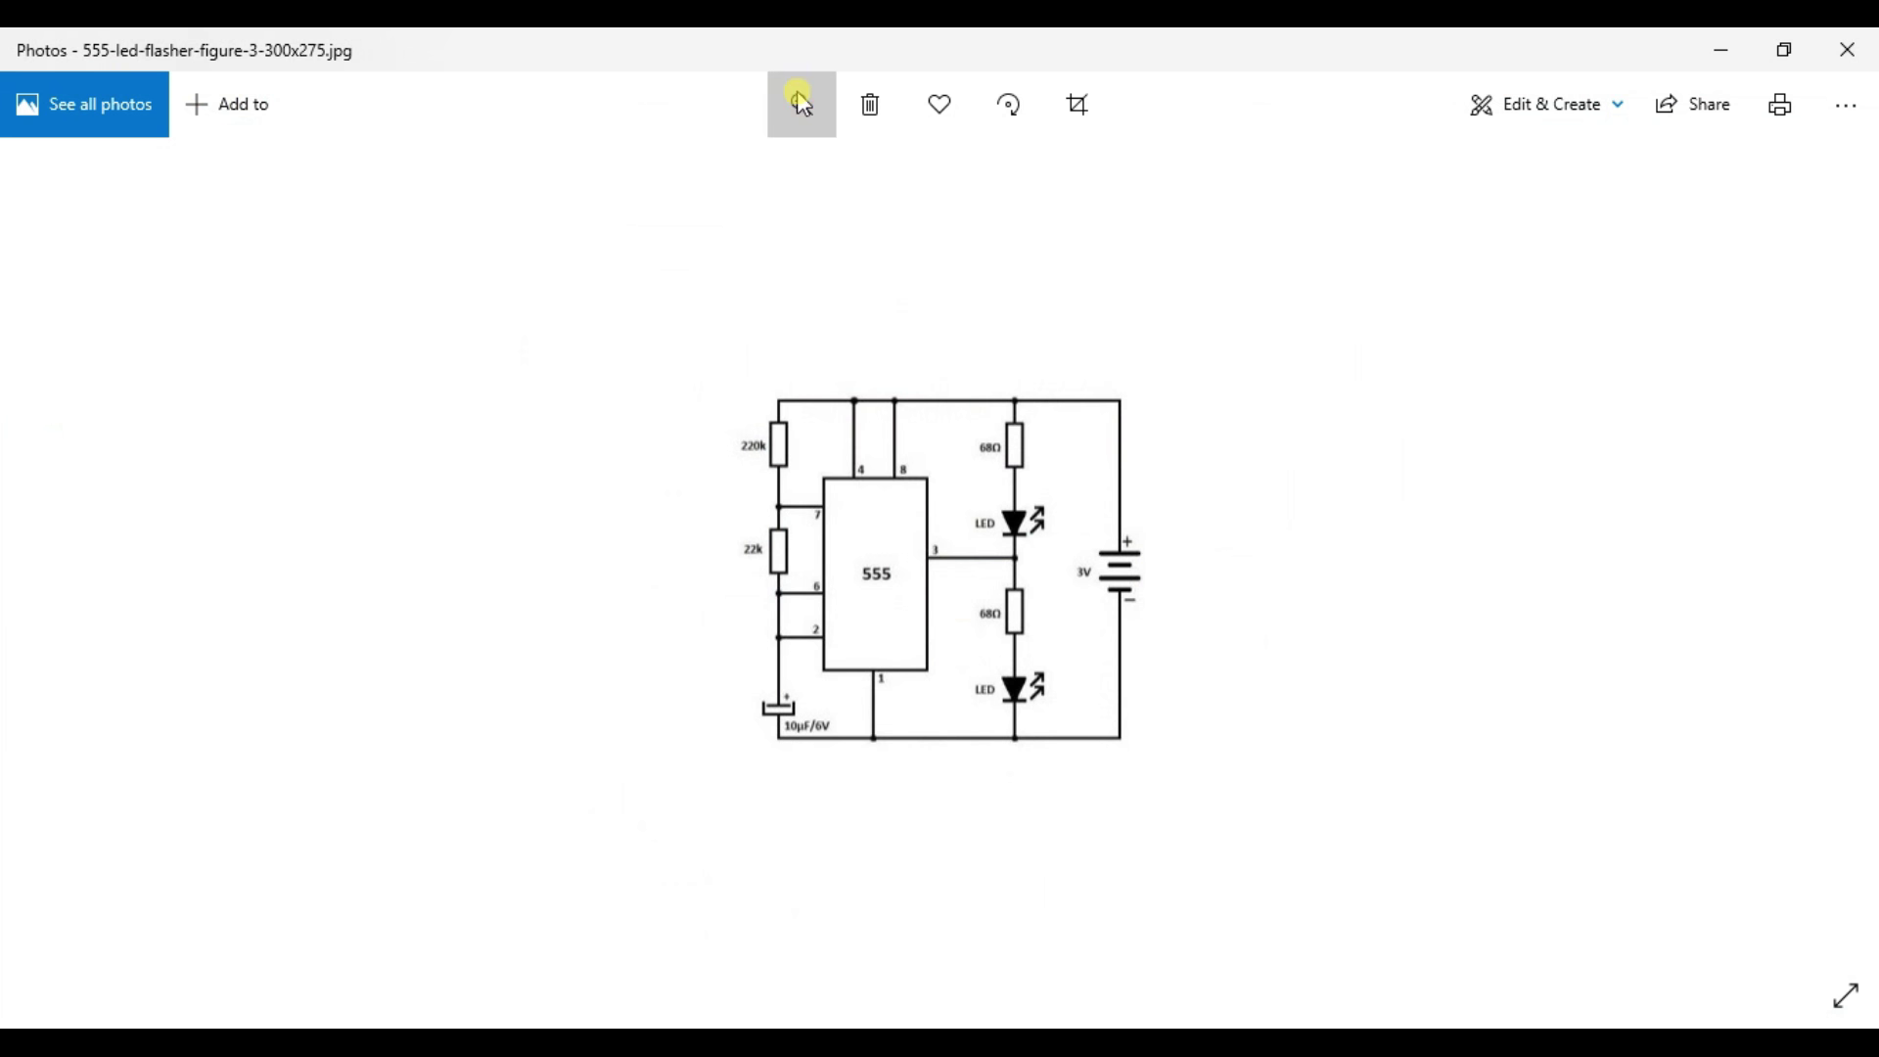
pyautogui.click(784, 167)
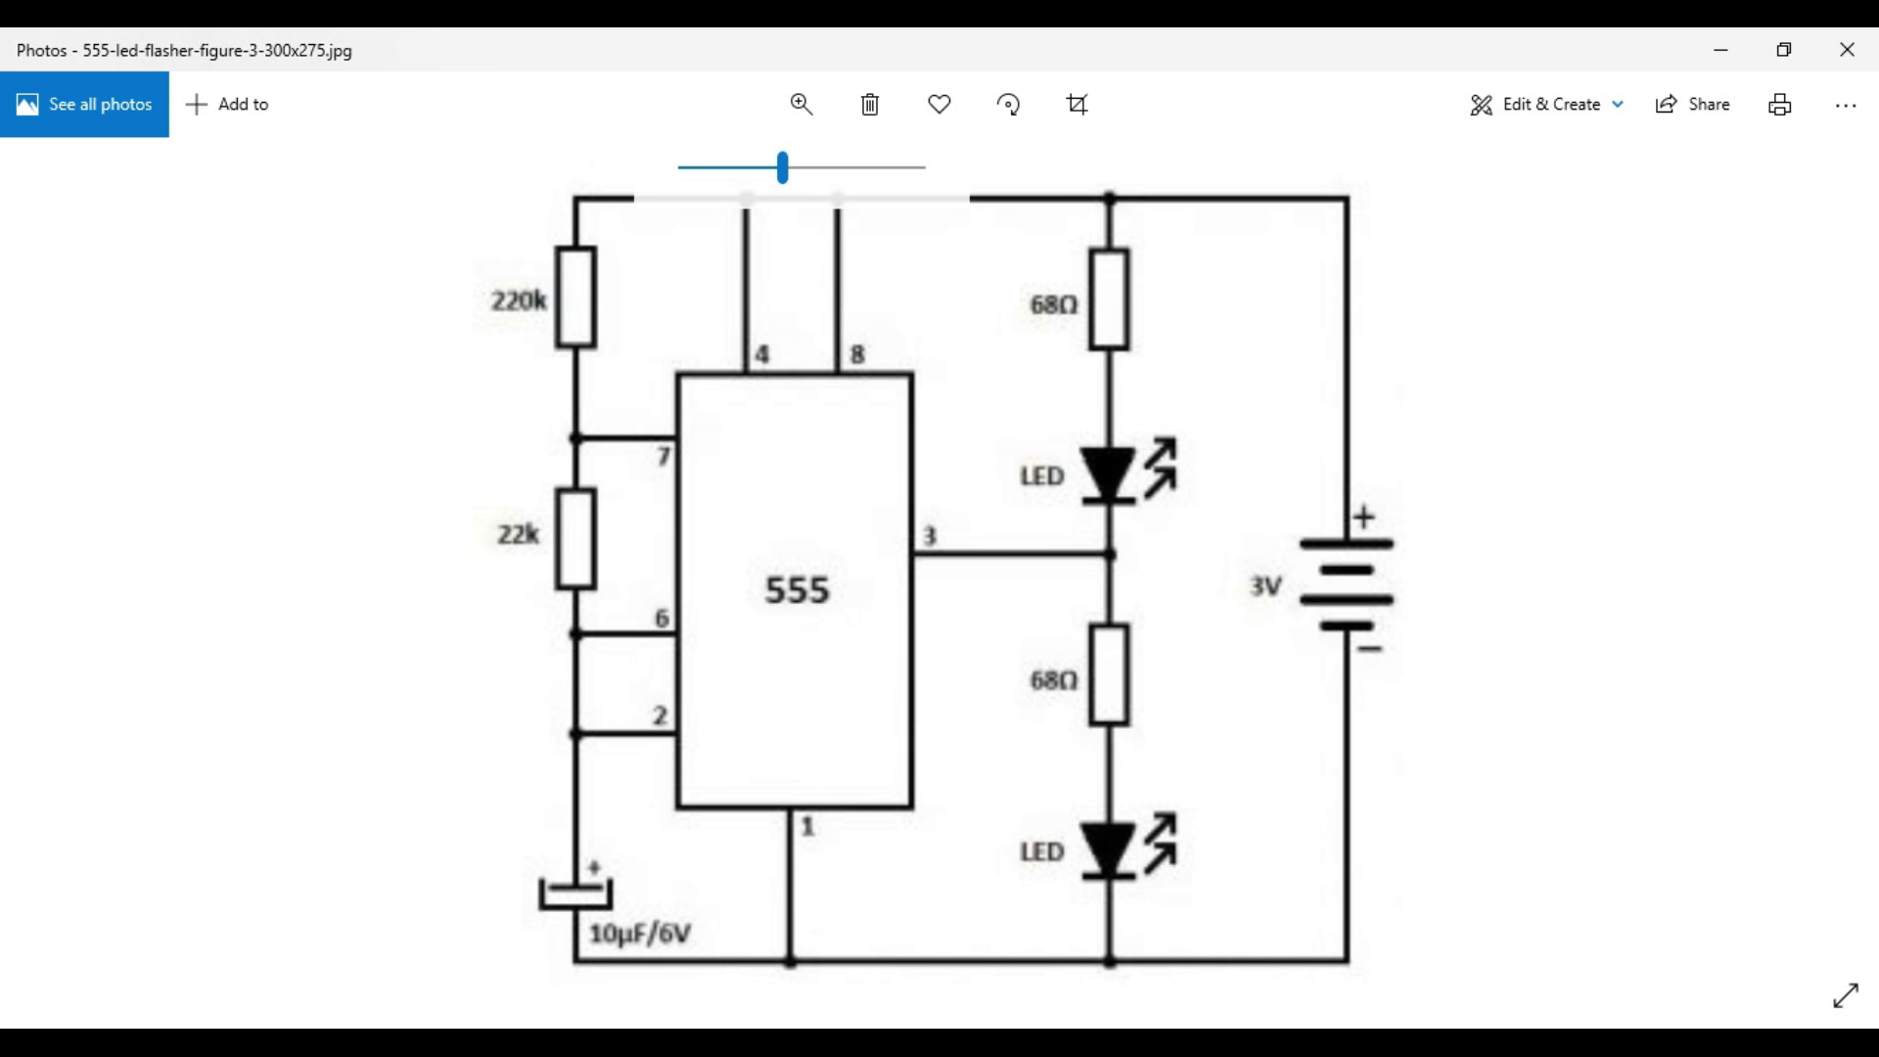
pyautogui.hotkey('alt', 'F4')
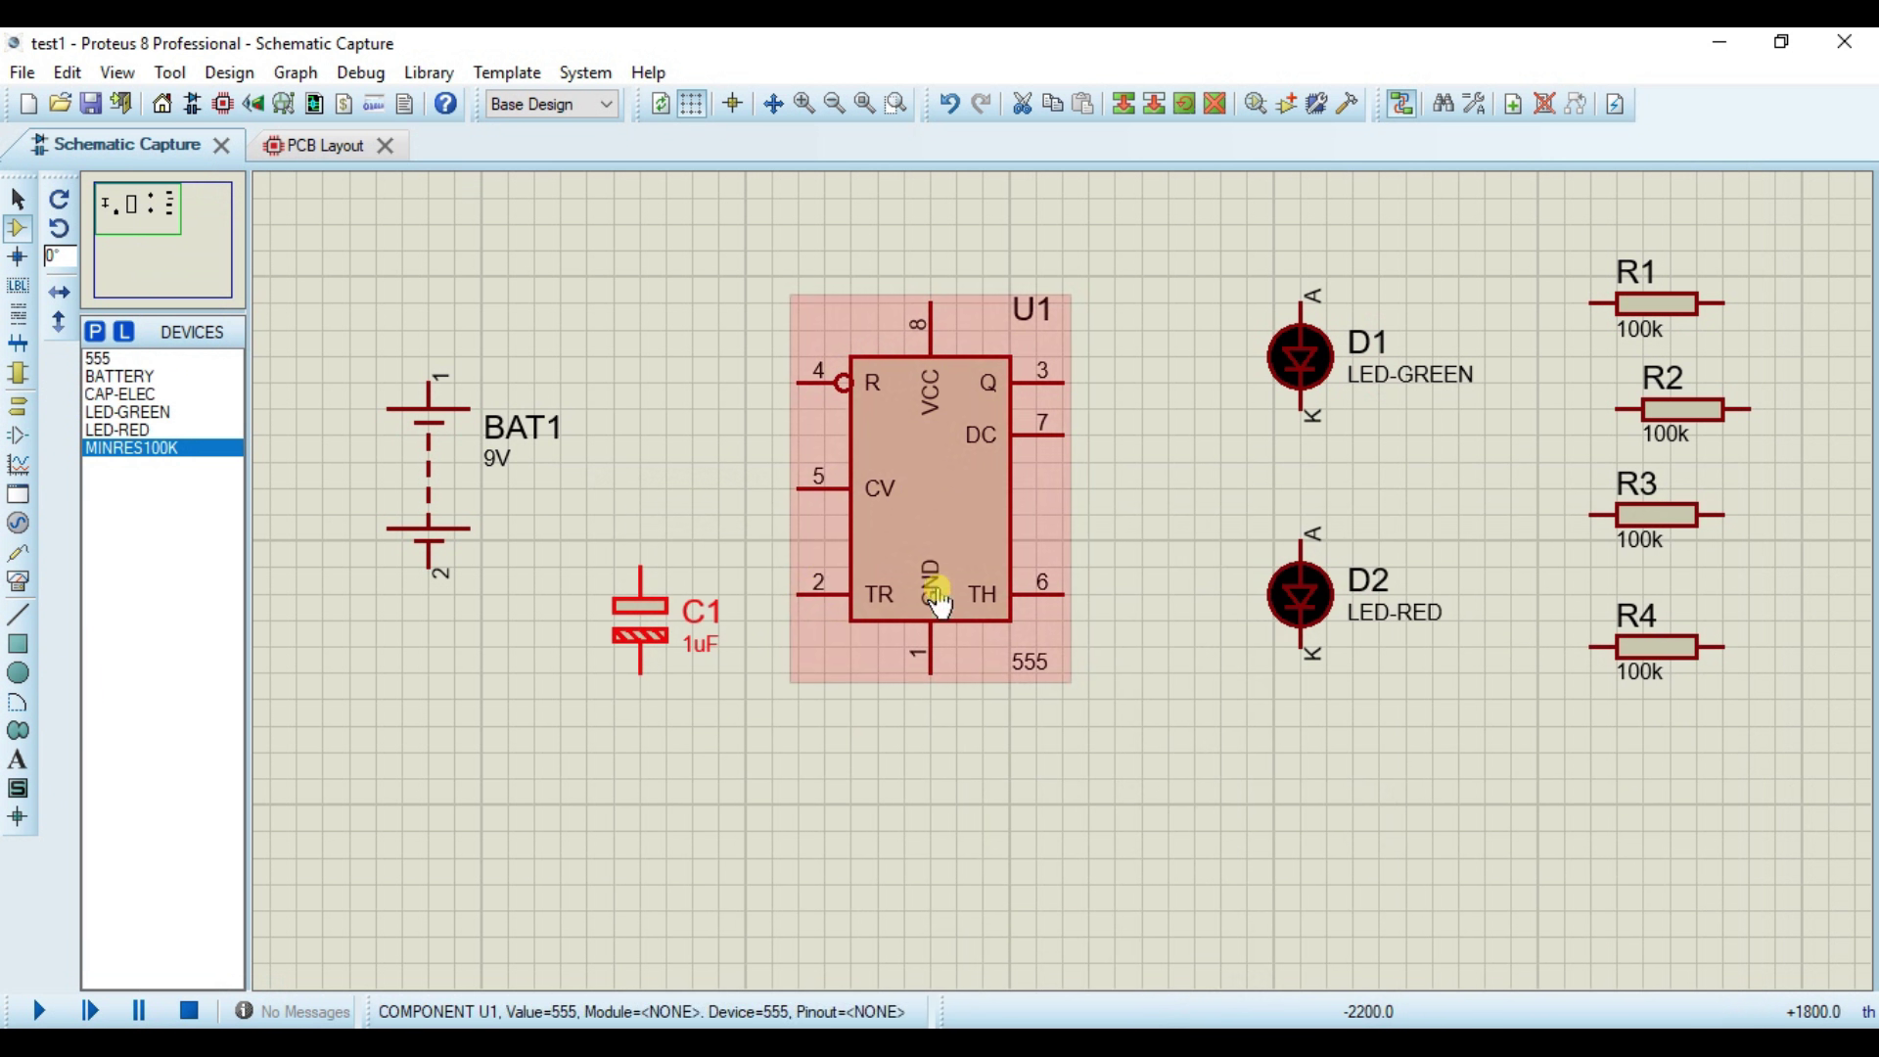
pyautogui.click(801, 588)
pyautogui.click(1062, 592)
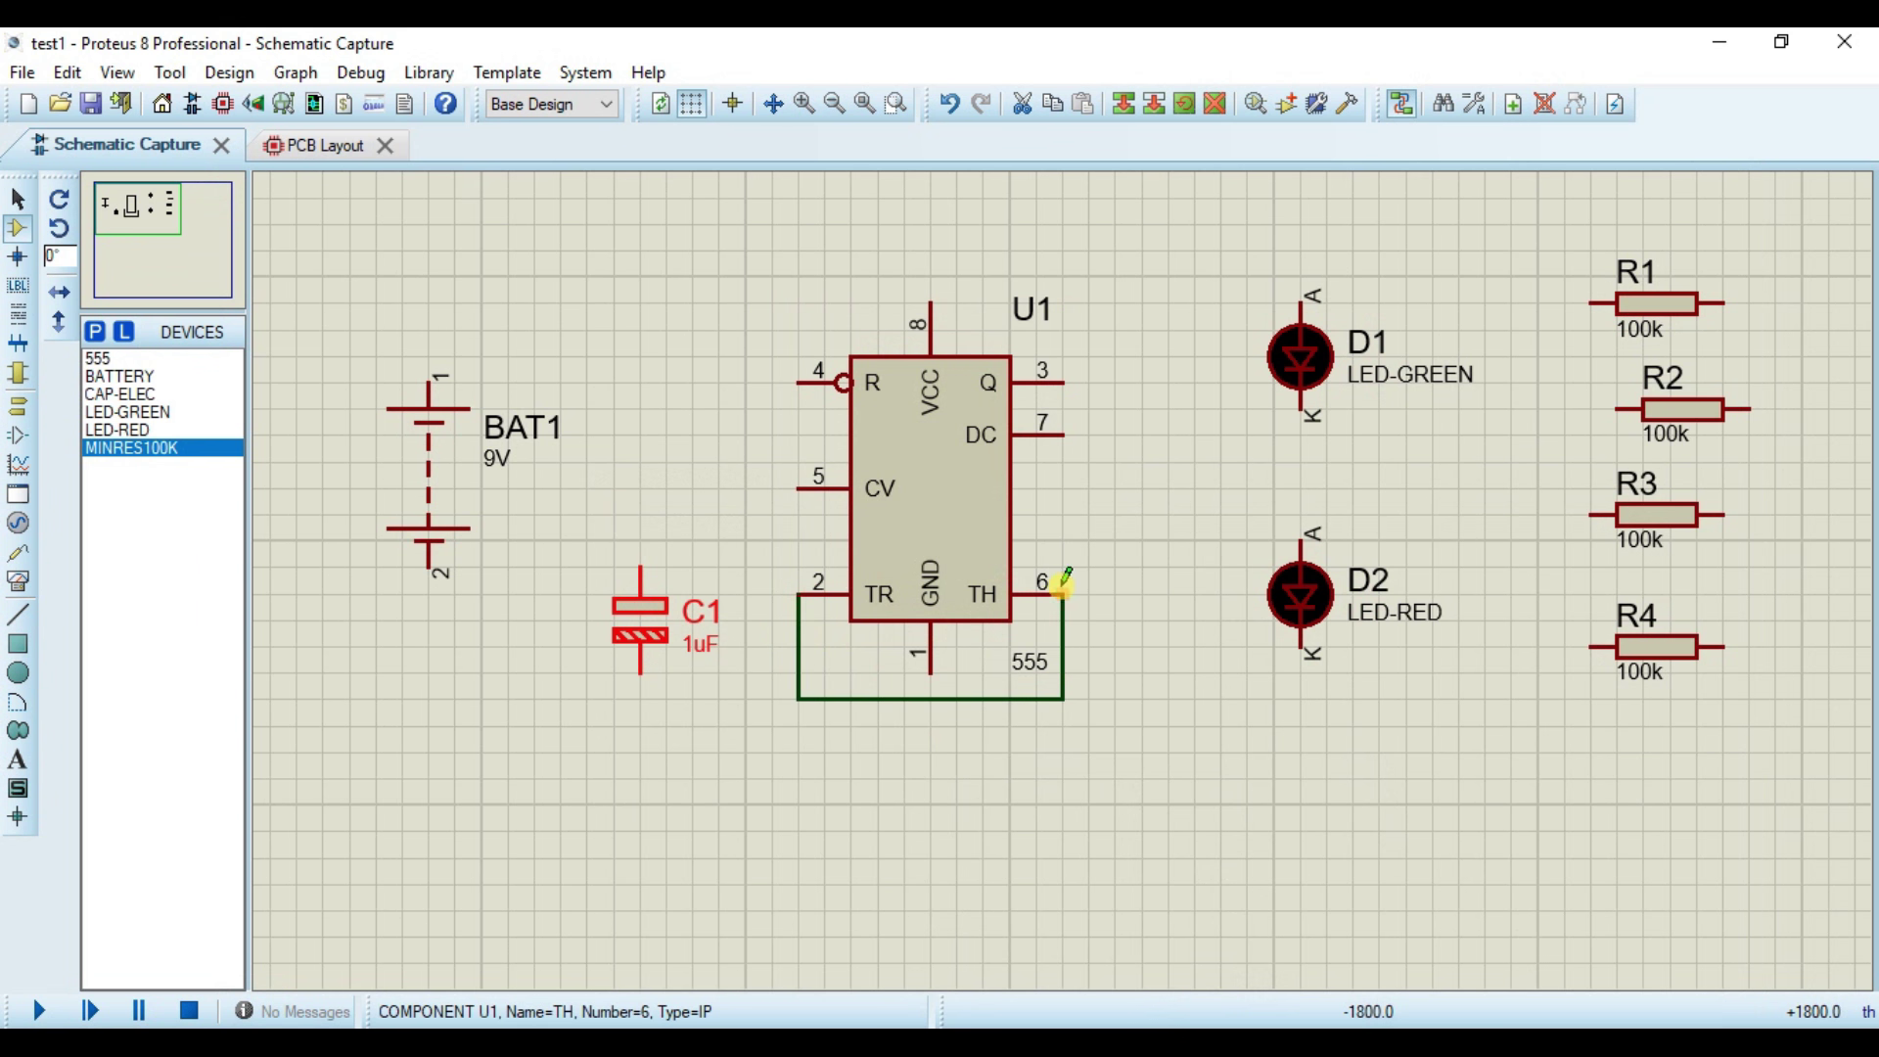
# Step: Wire C1's upper pin to U1's pin 2 and its lower pin to the battery's pin 2
pyautogui.click(801, 591)
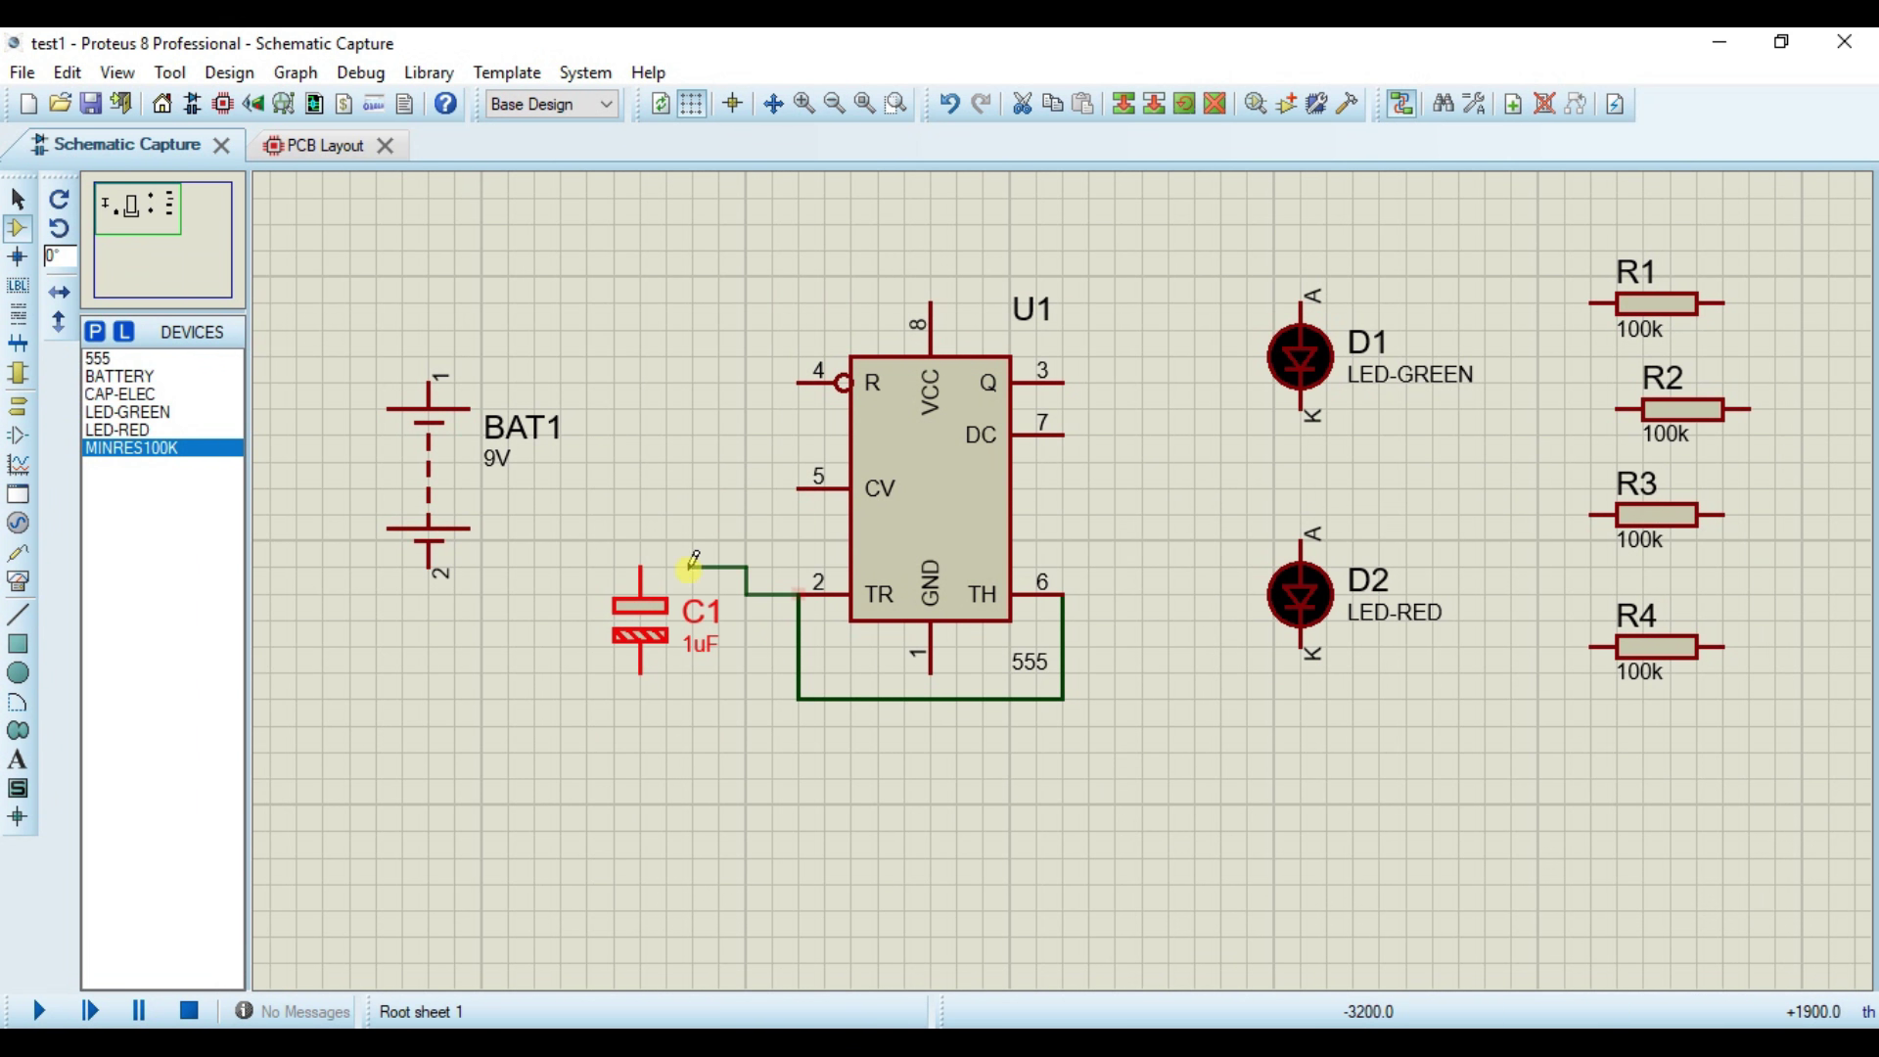
pyautogui.click(641, 567)
pyautogui.click(641, 675)
pyautogui.click(431, 565)
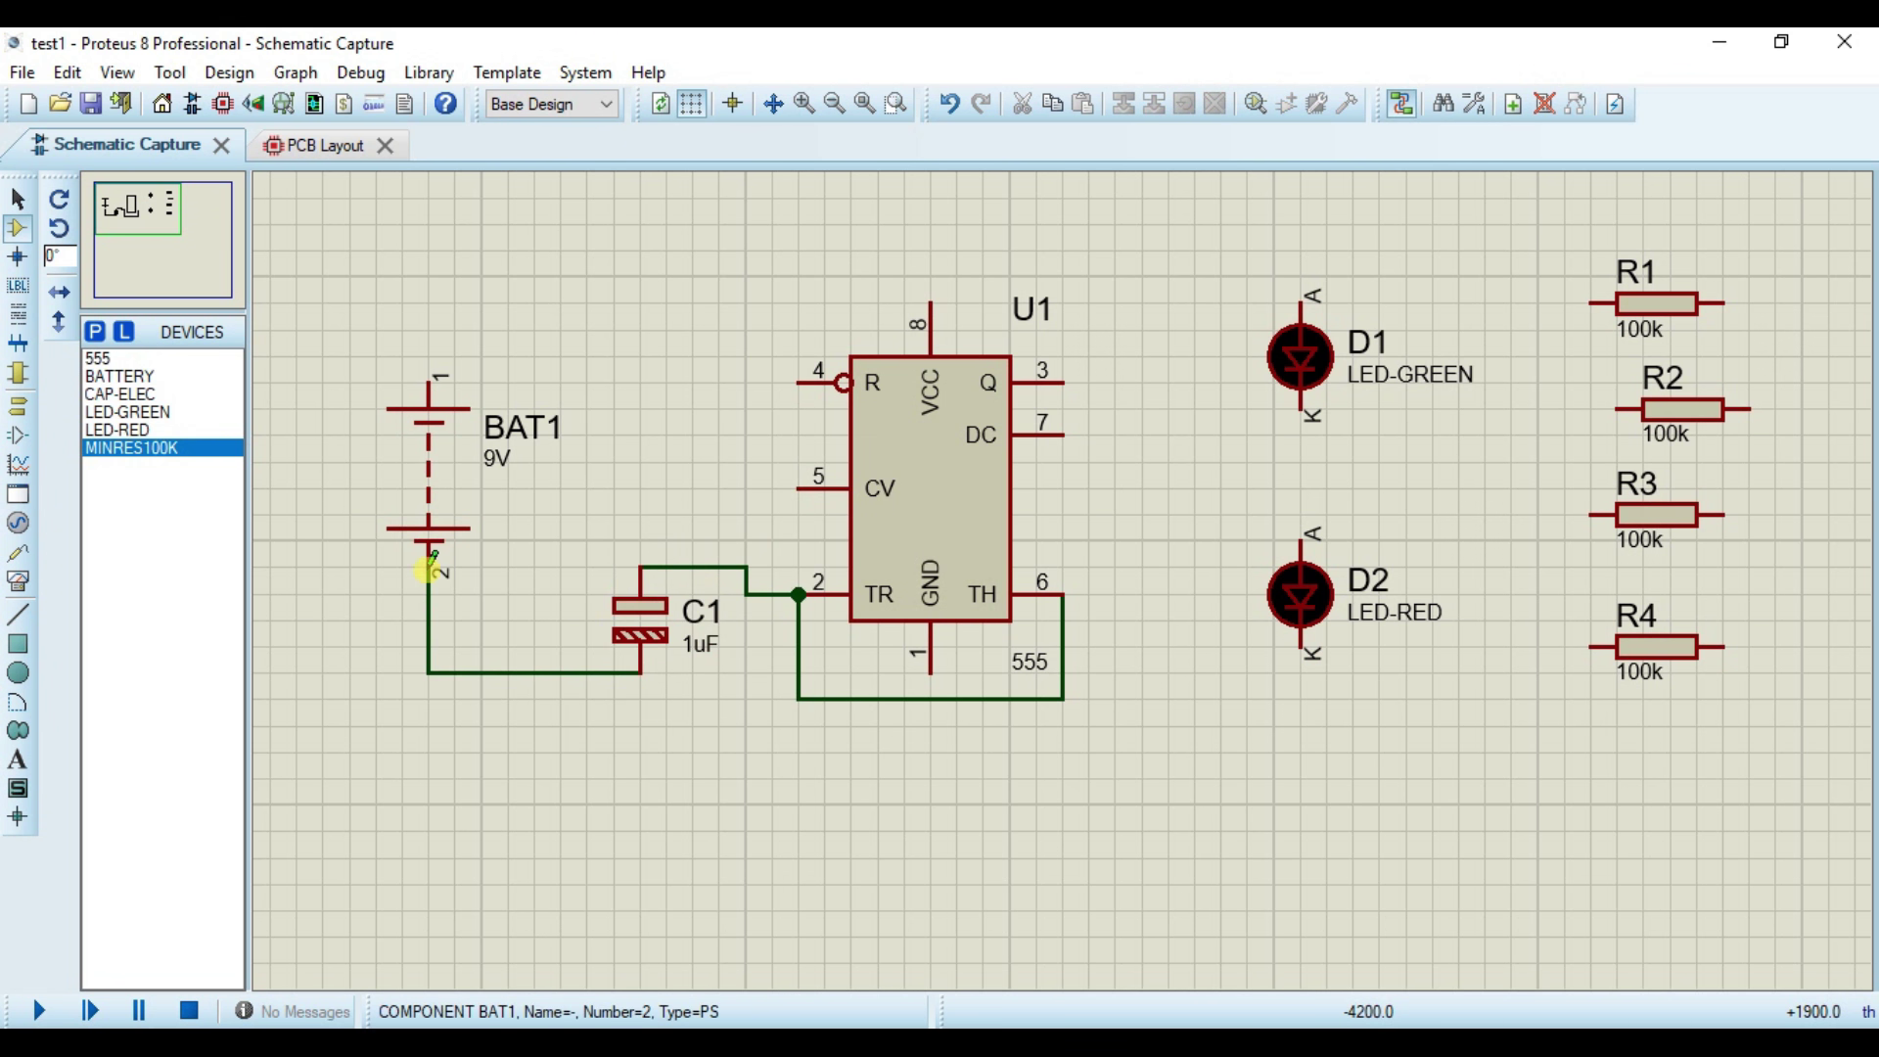
# Step: Connect U1's GND pin 1 to the battery's negative wire at the corner below the battery
pyautogui.click(1241, 939)
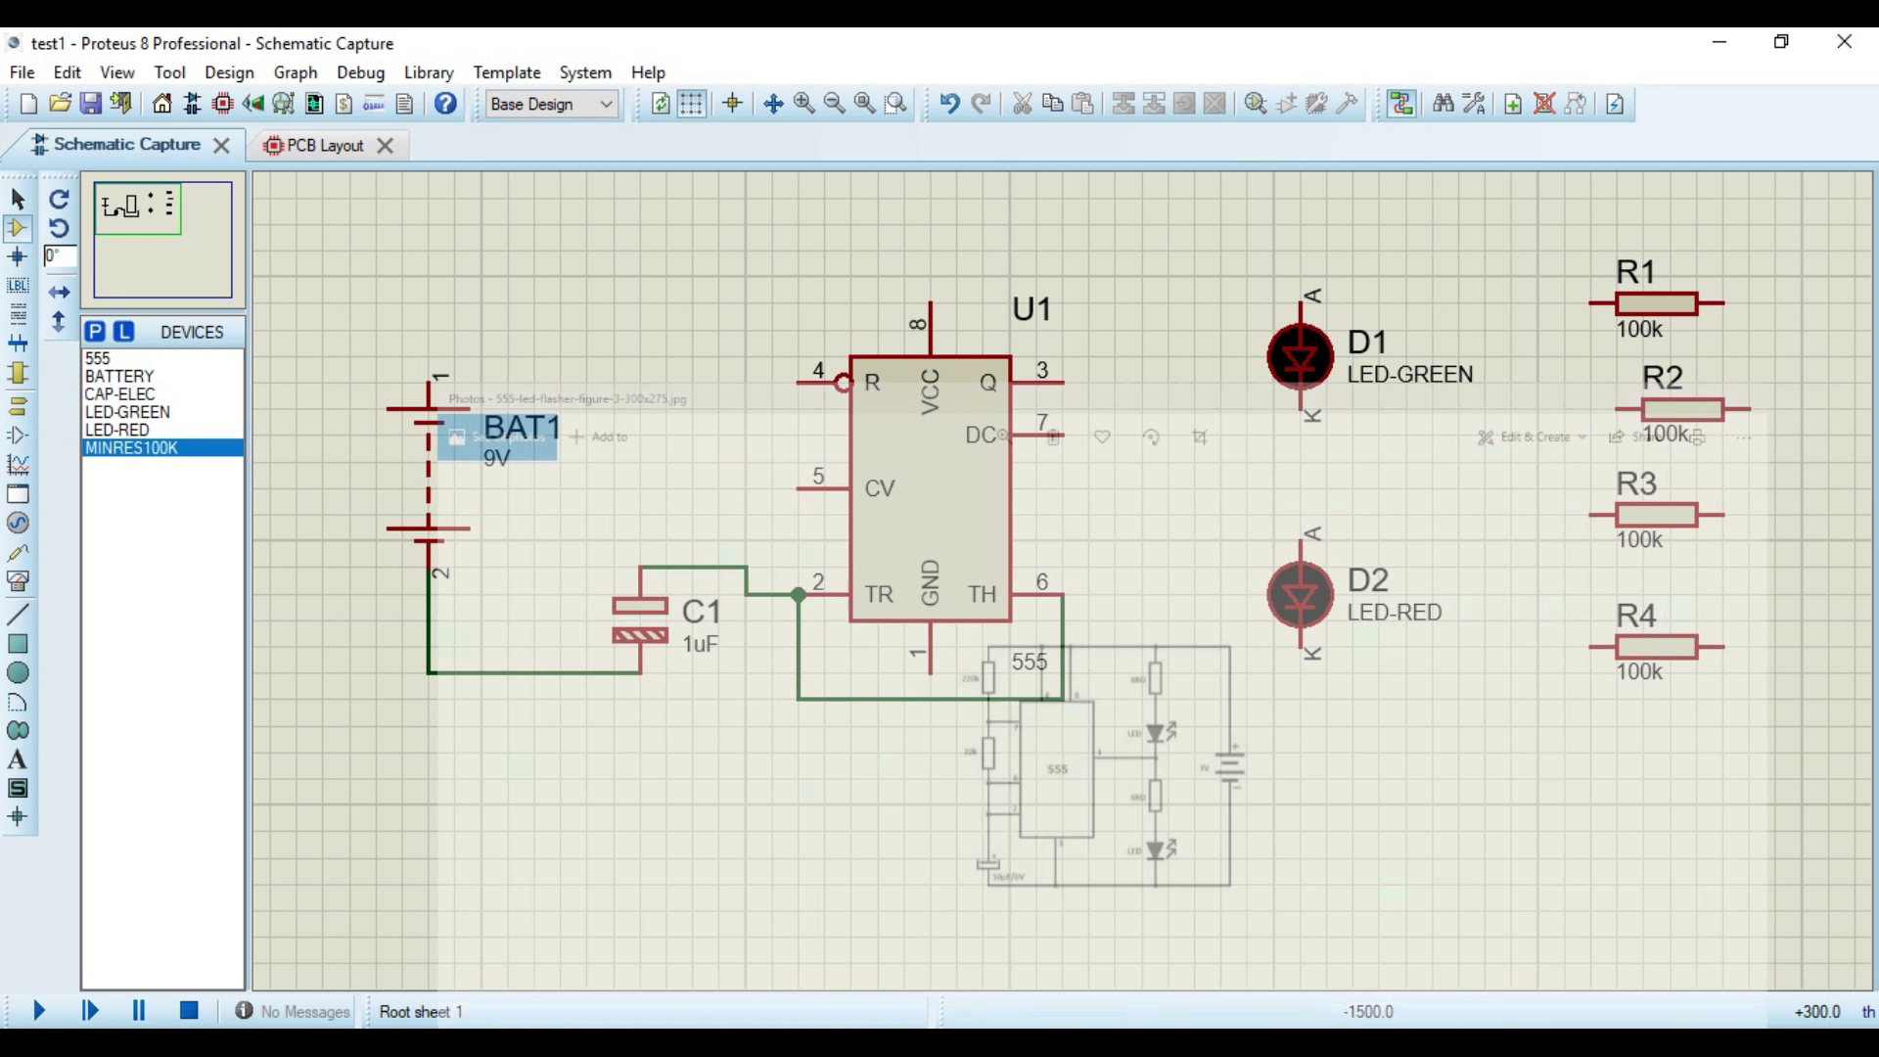
pyautogui.click(929, 673)
pyautogui.click(429, 674)
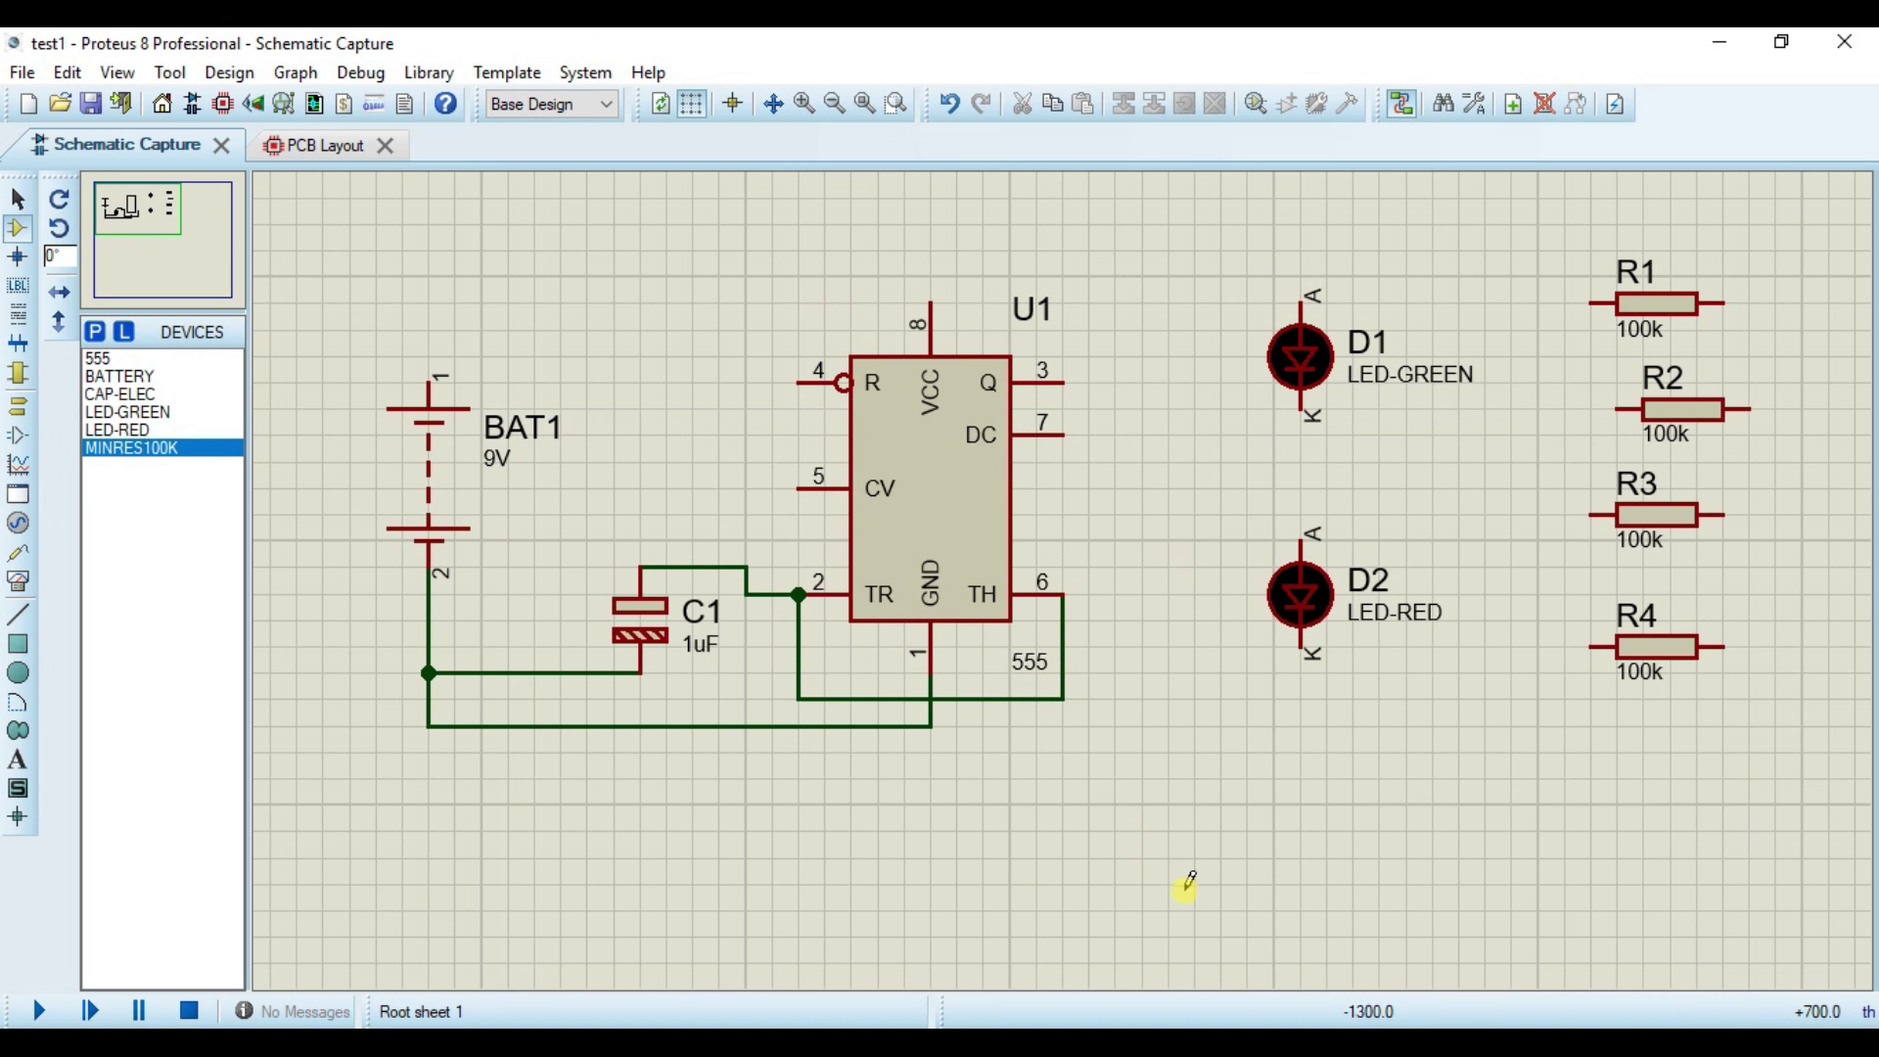
# Step: Consult the flasher reference diagram in Photos, return to Proteus, rotate R1 upright, and move it beside U1's pins 7 and 6
pyautogui.hotkey('alt', 'Tab')
pyautogui.click(801, 103)
pyautogui.moveTo(685, 167); pyautogui.dragTo(764, 169)
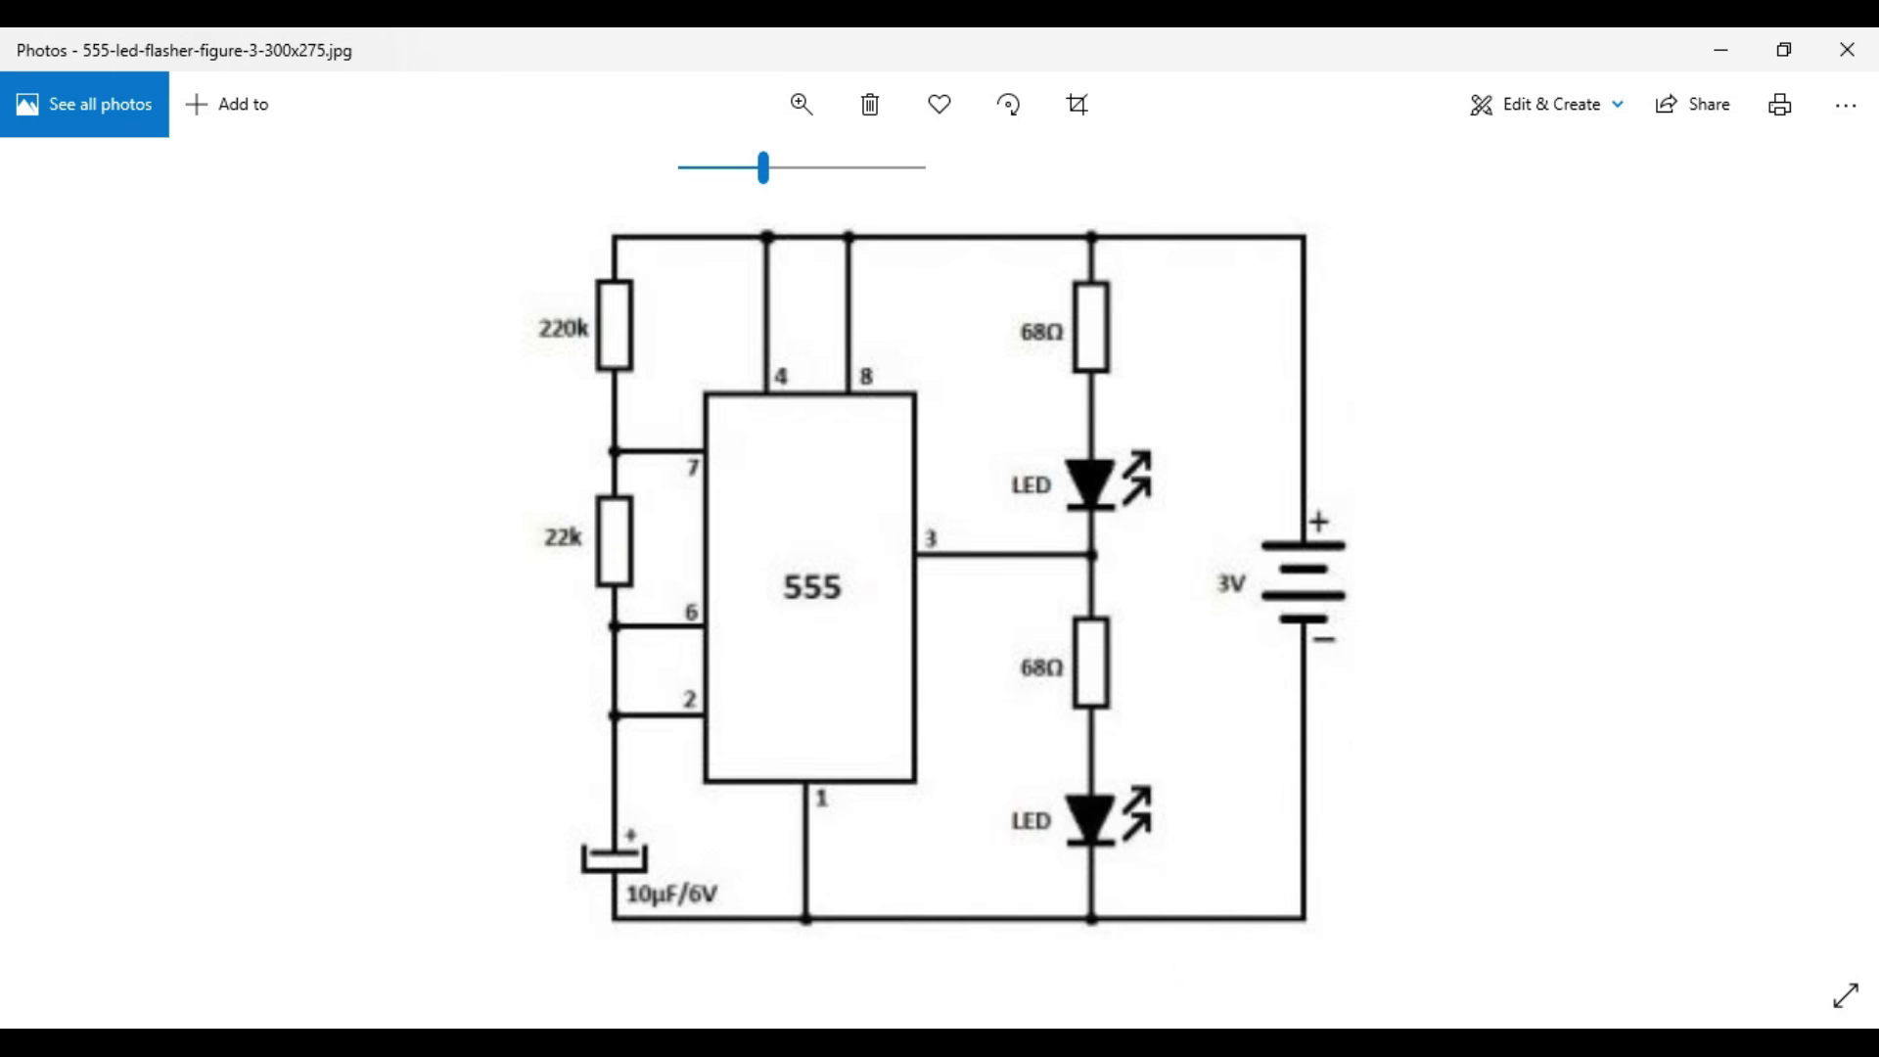
pyautogui.click(1214, 919)
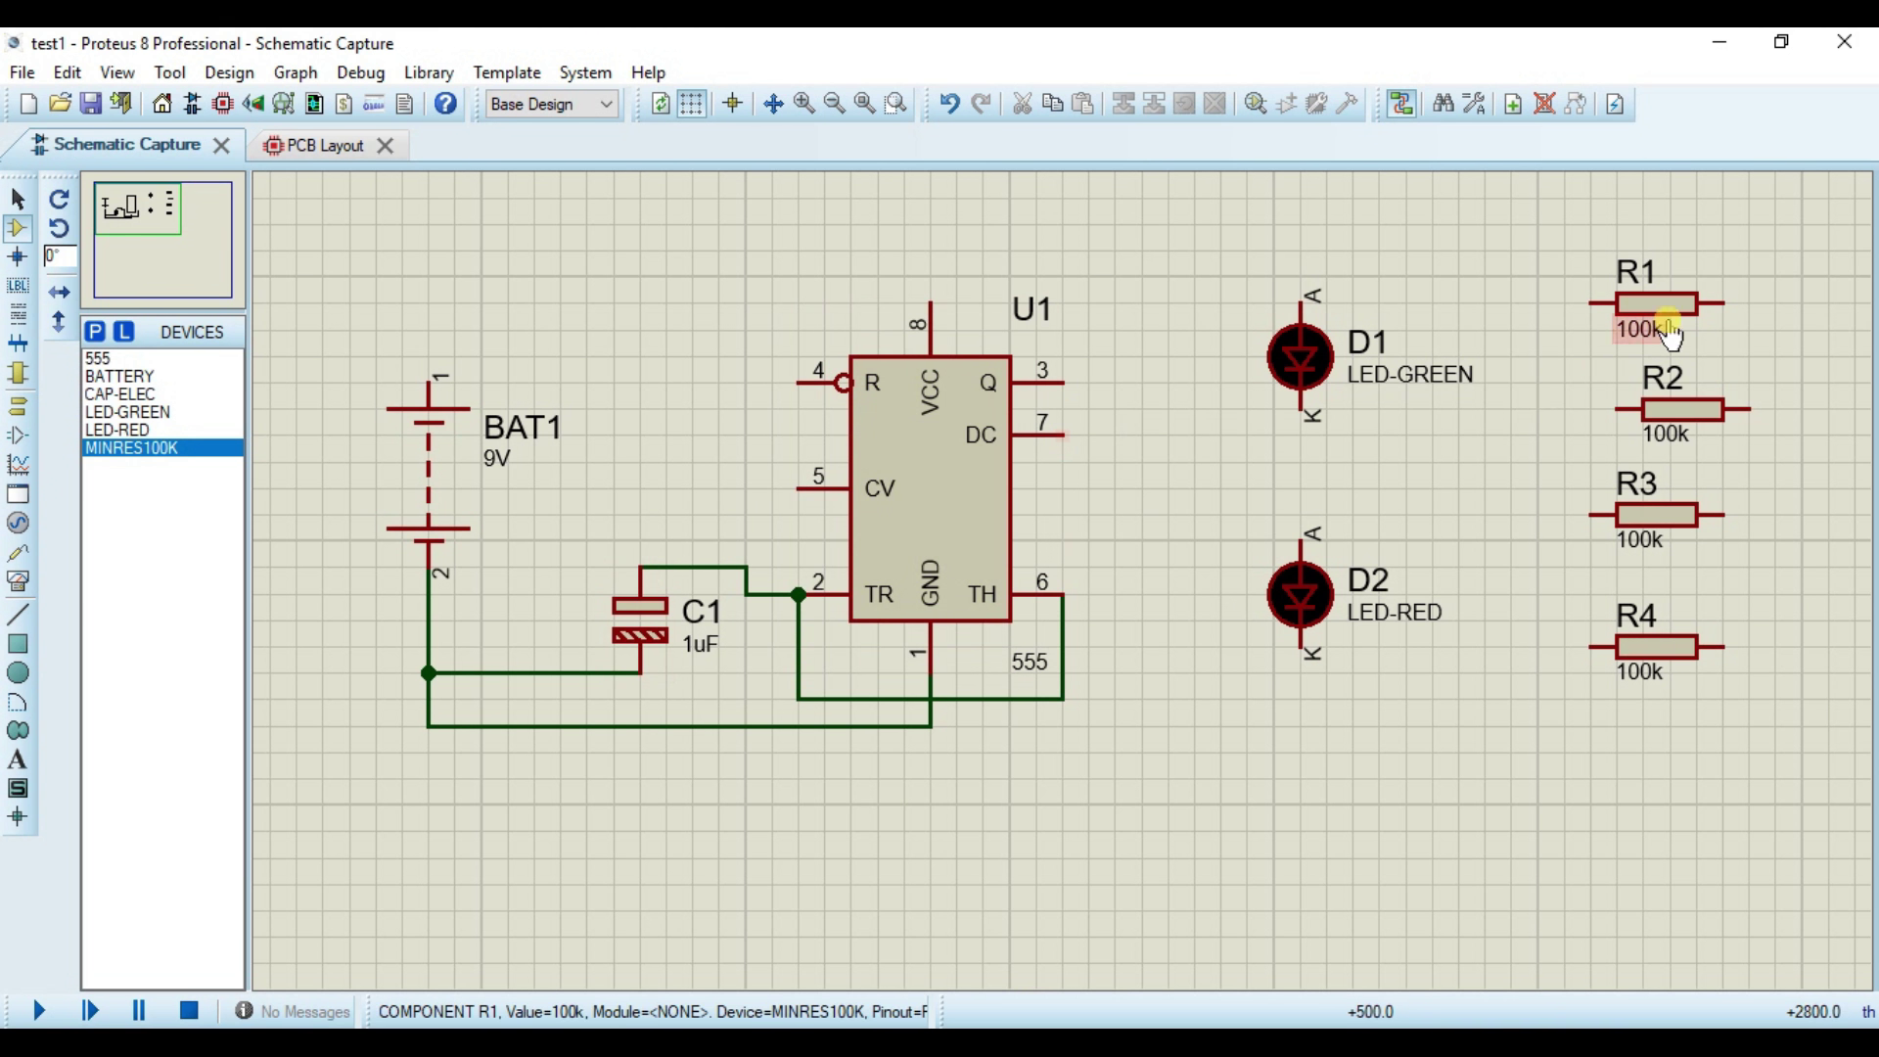
pyautogui.rightClick(1664, 305)
pyautogui.click(1347, 390)
pyautogui.moveTo(1142, 445); pyautogui.dragTo(1116, 504)
# Step: Wire R1's upper pin to U1's pin 7 and its lower pin to the wire from pin 6
pyautogui.click(1061, 433)
pyautogui.click(1116, 433)
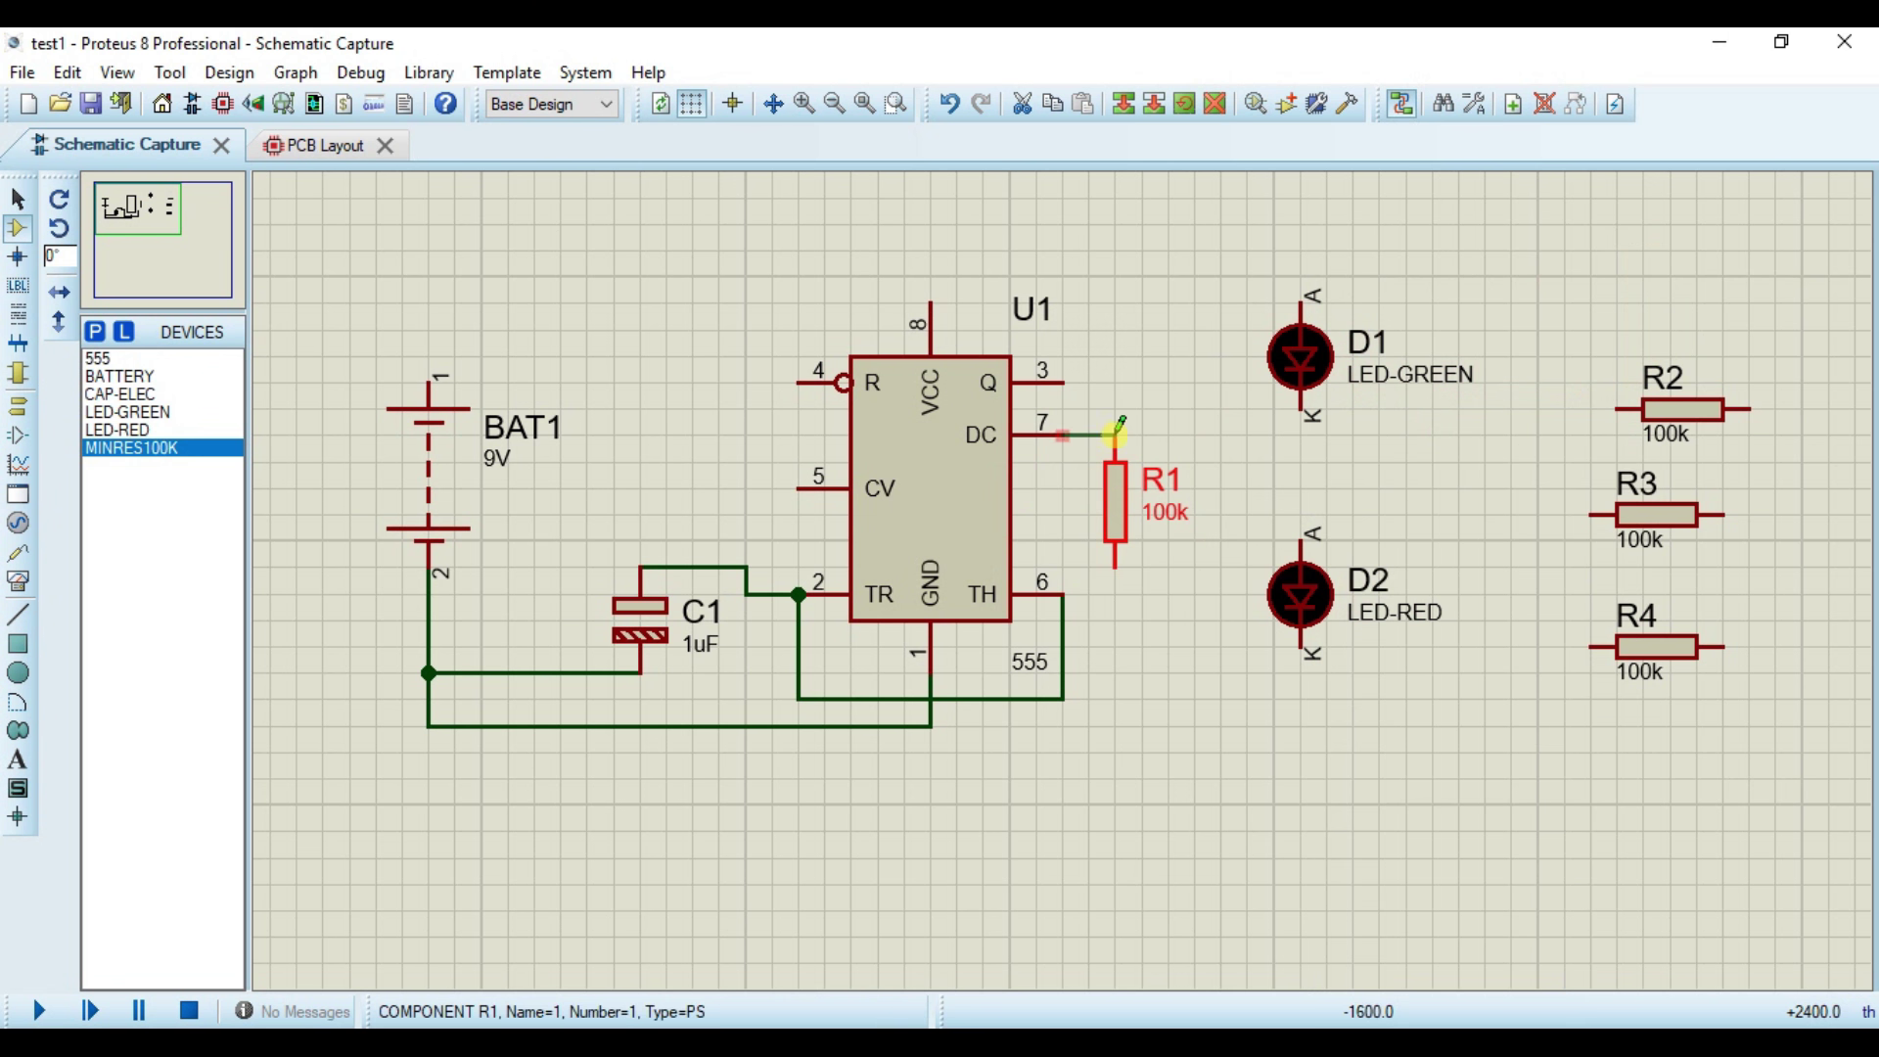
pyautogui.click(1117, 575)
pyautogui.click(1063, 673)
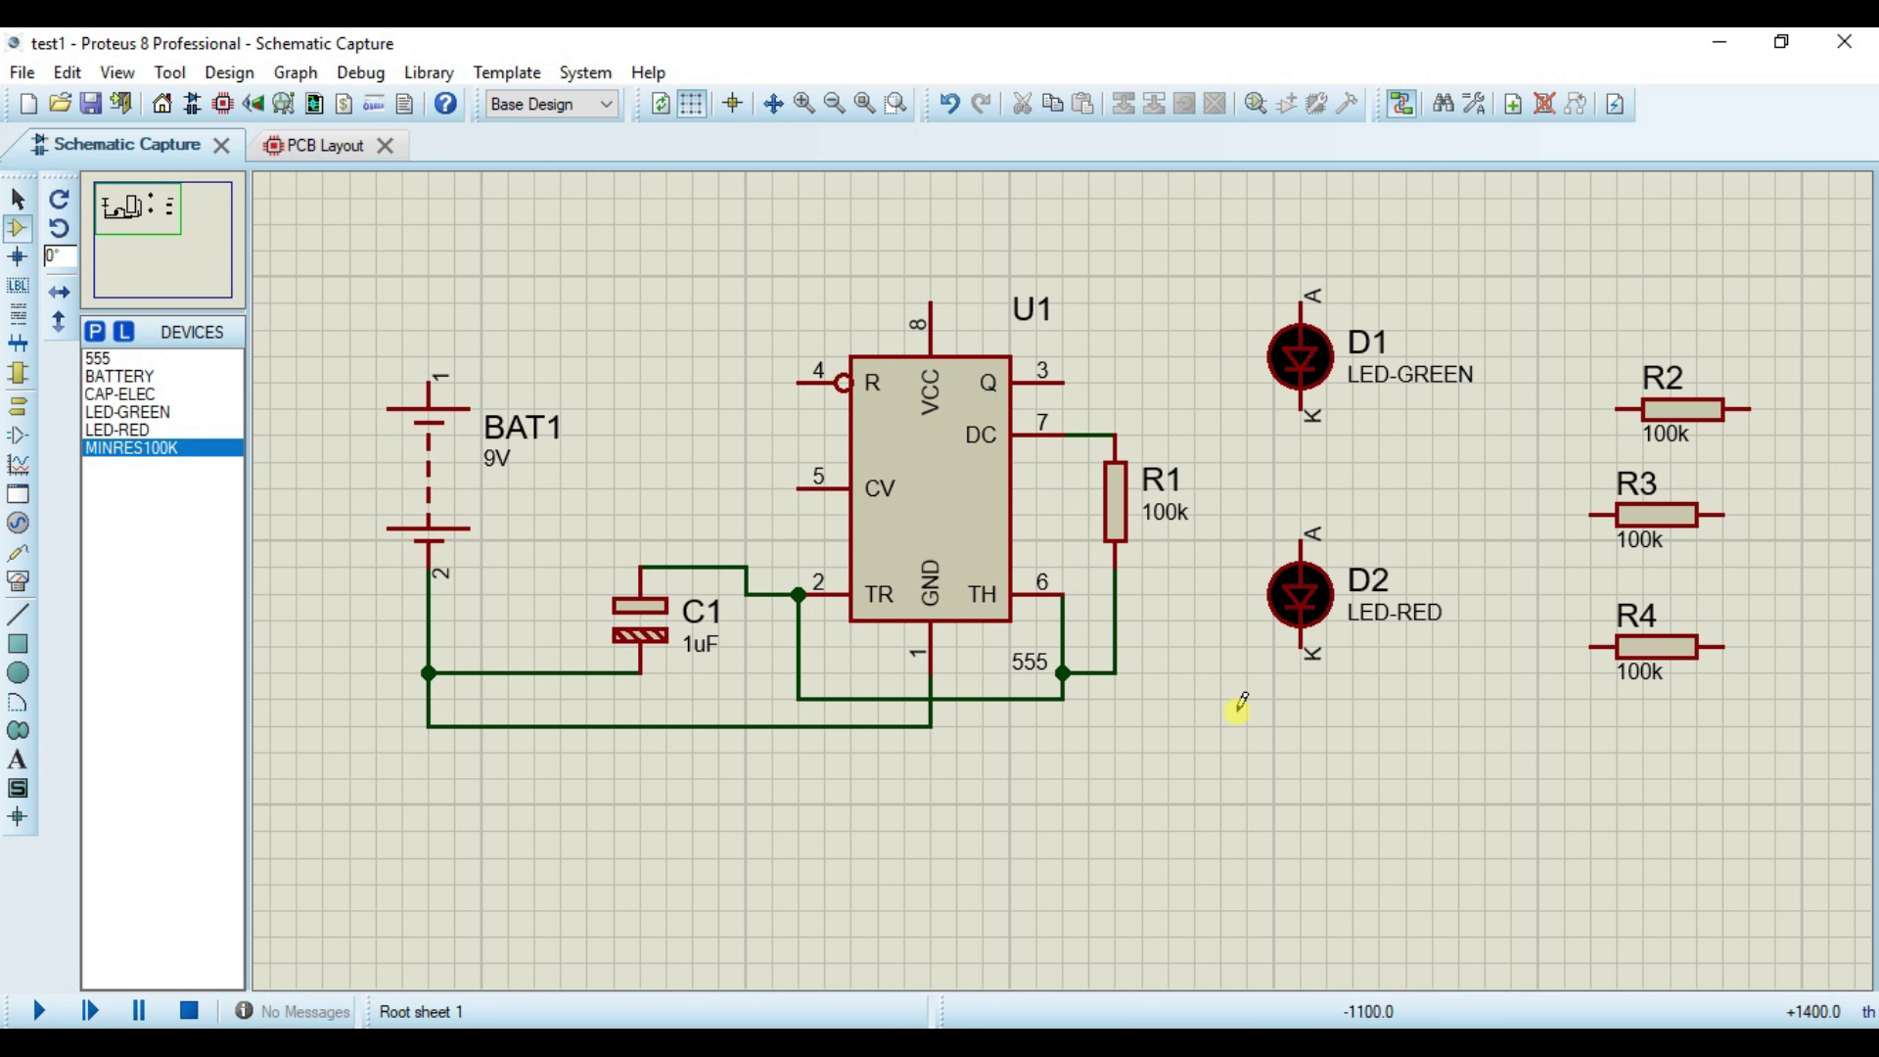
# Step: Consult the flasher reference diagram in Photos, return to Proteus, rotate R2 upright, and move it above R1
pyautogui.hotkey('alt', 'Tab')
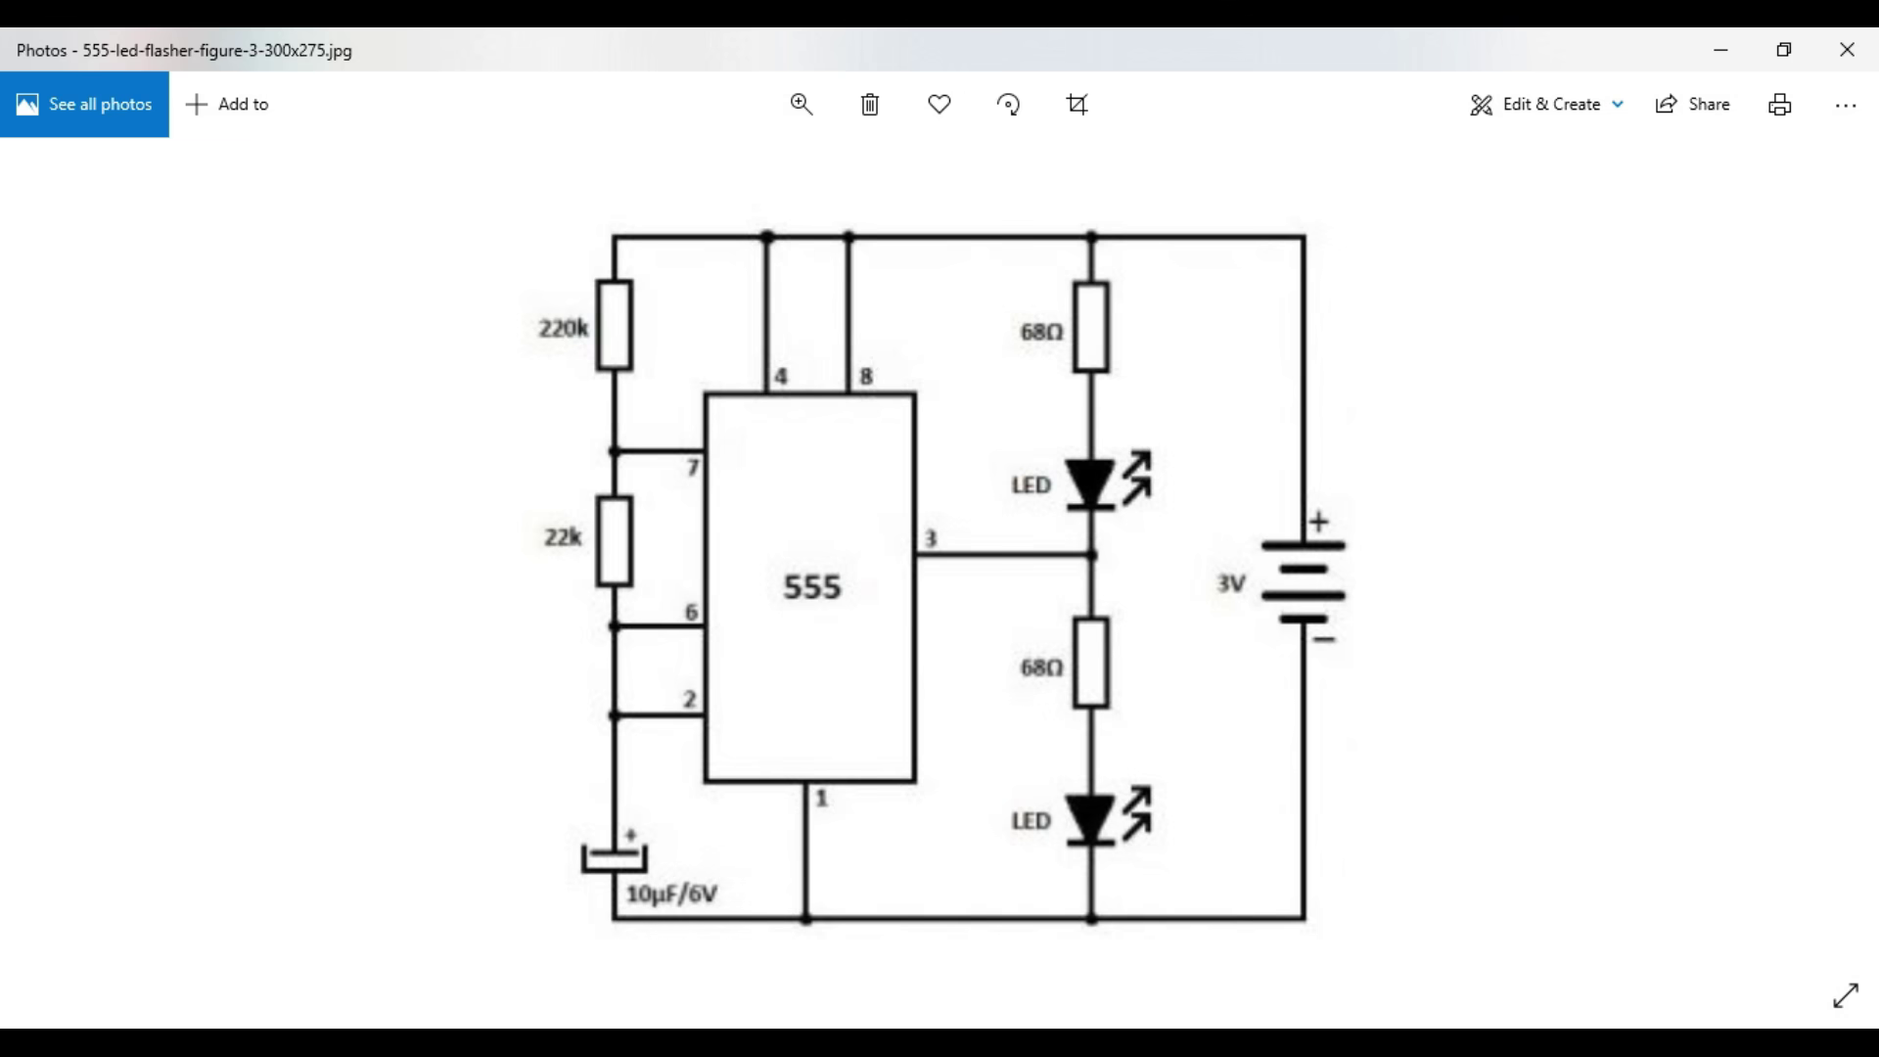
pyautogui.hotkey('alt', 'Tab')
pyautogui.rightClick(1698, 391)
pyautogui.click(1700, 390)
pyautogui.moveTo(1699, 389); pyautogui.dragTo(1118, 290)
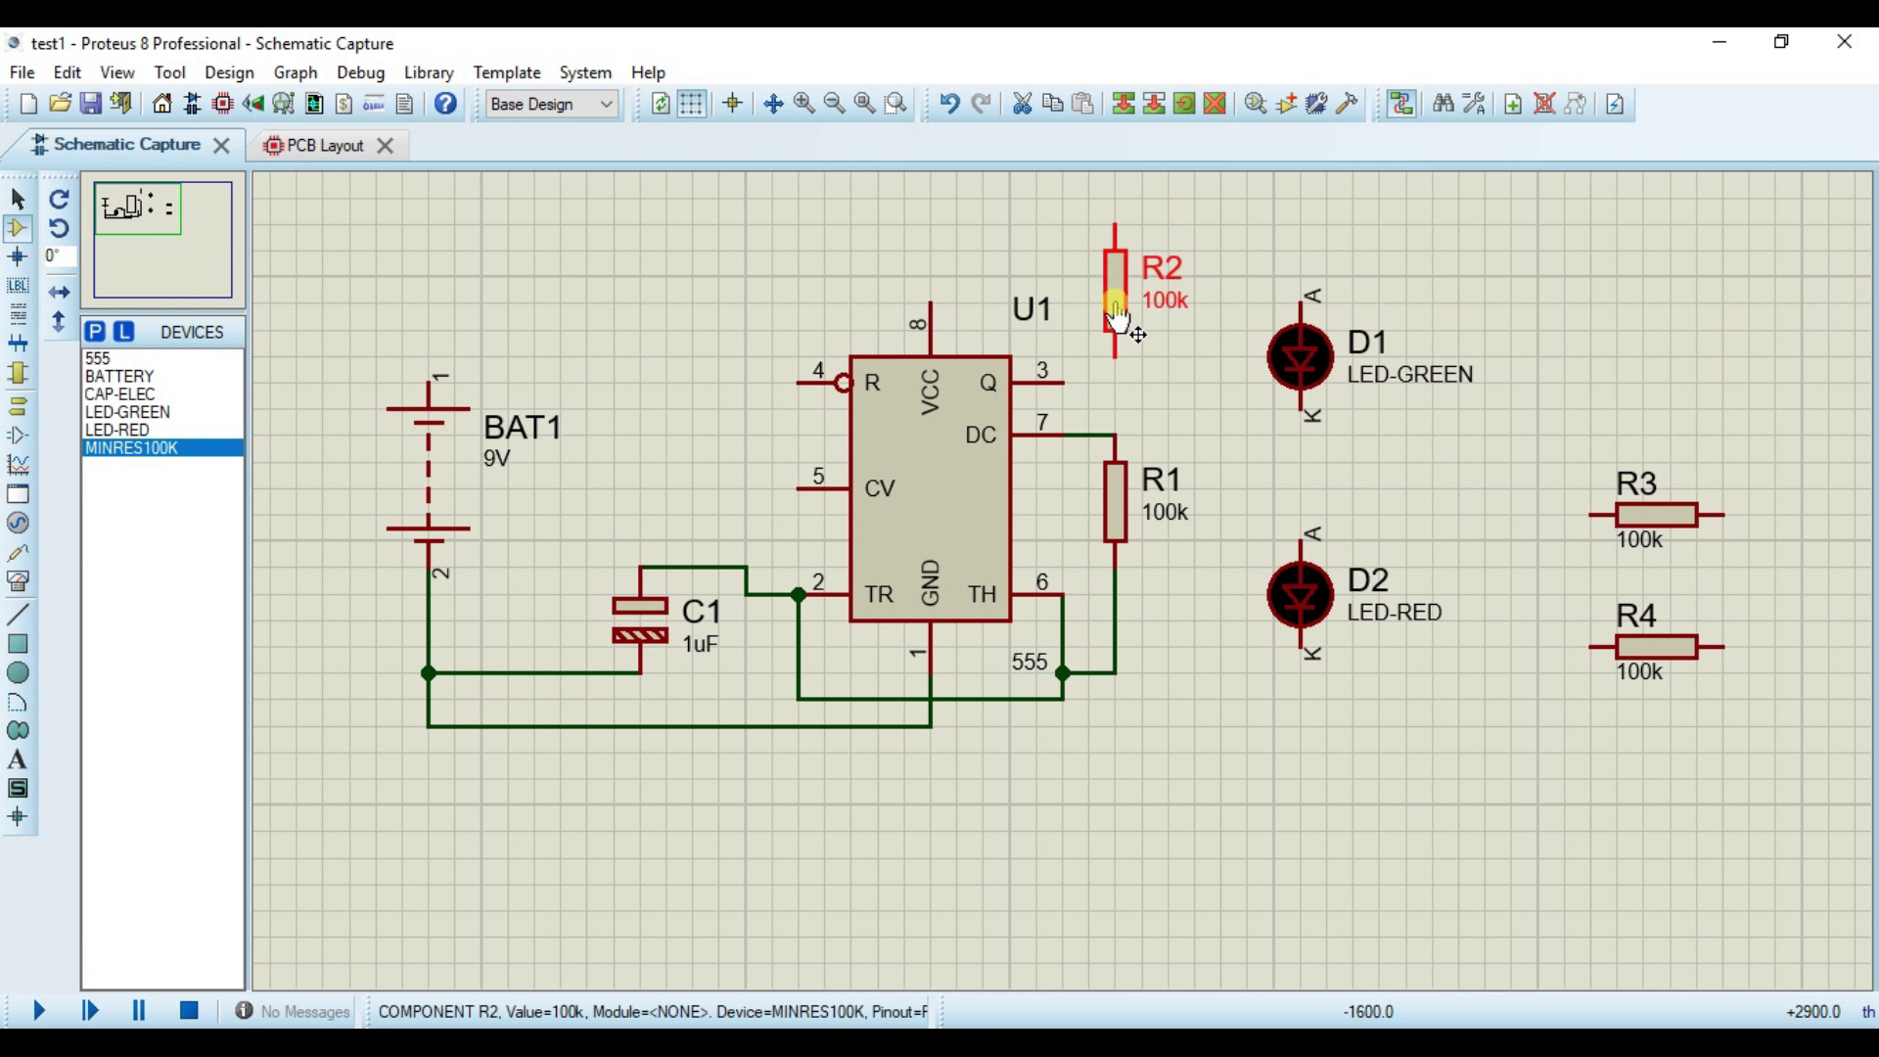
# Step: Wire R2's upper pin to the battery's pin 1 and its lower pin to the junction of R1 and U1's pin 7
pyautogui.click(1115, 223)
pyautogui.click(429, 375)
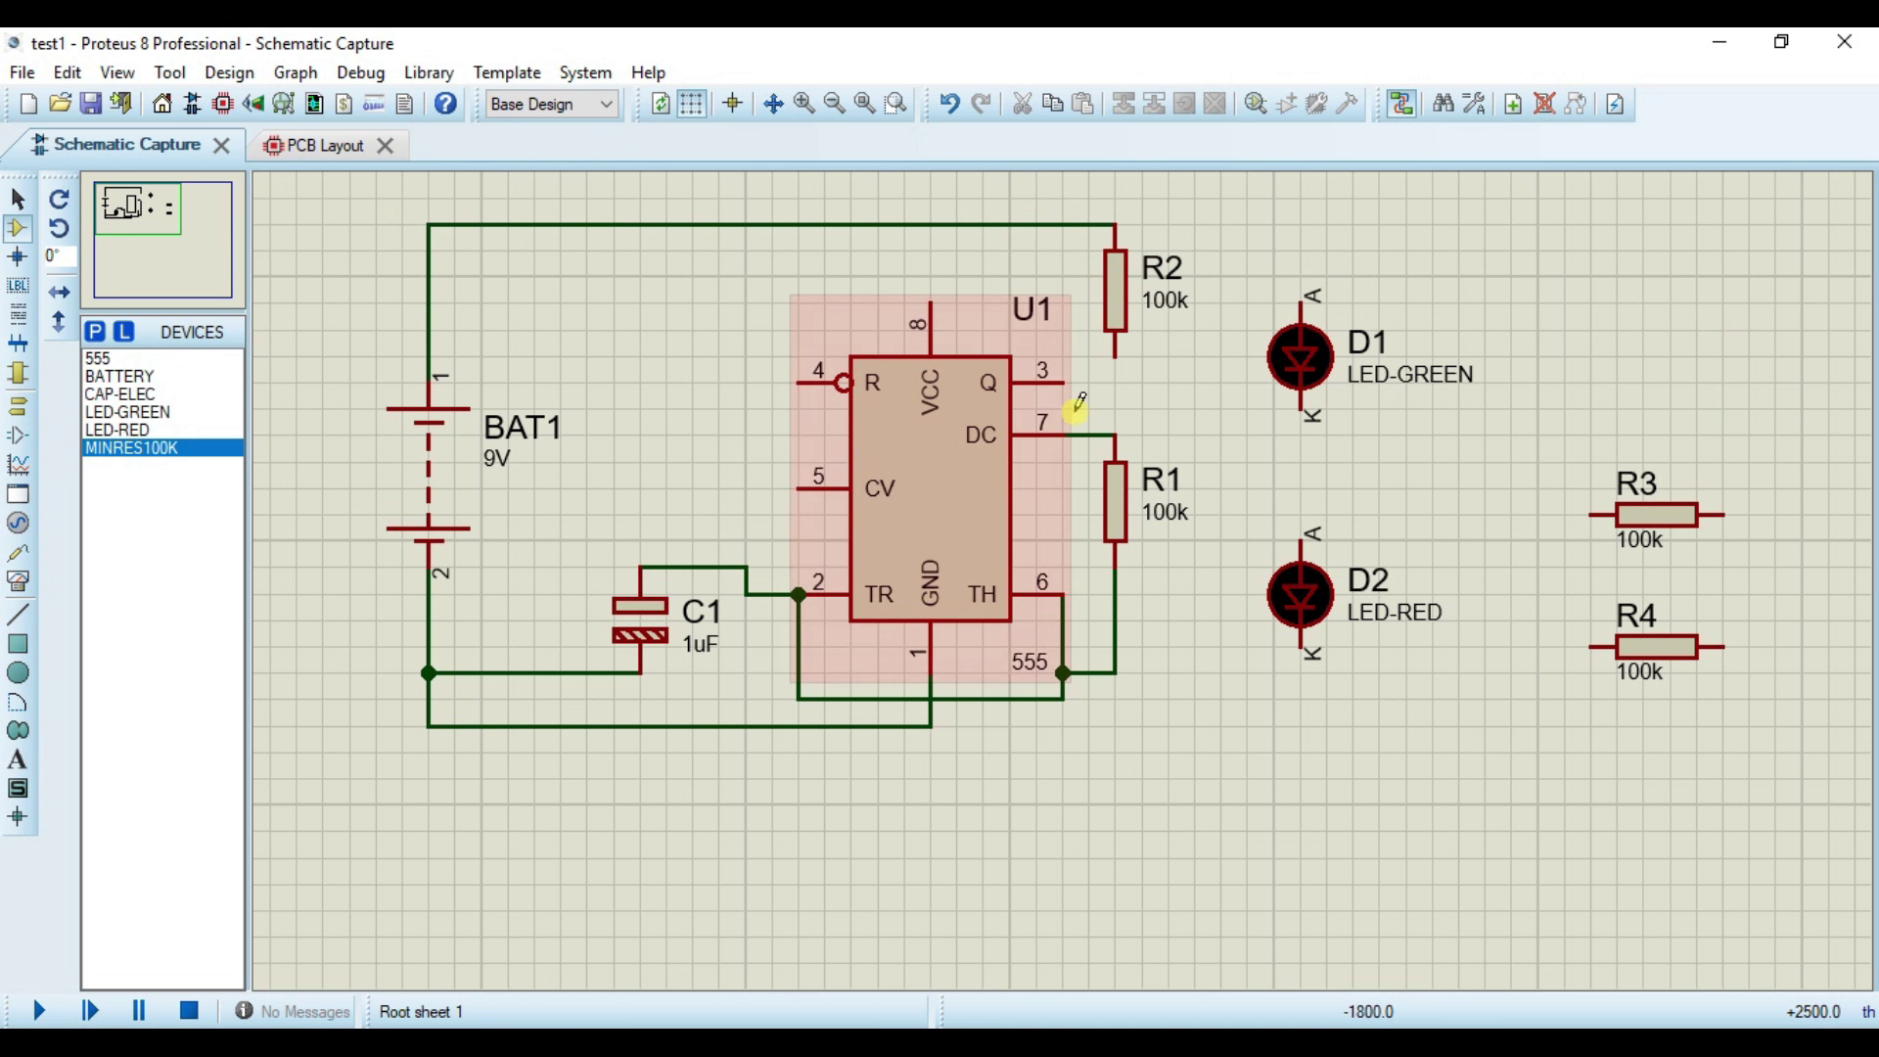
pyautogui.click(1116, 356)
pyautogui.click(1115, 434)
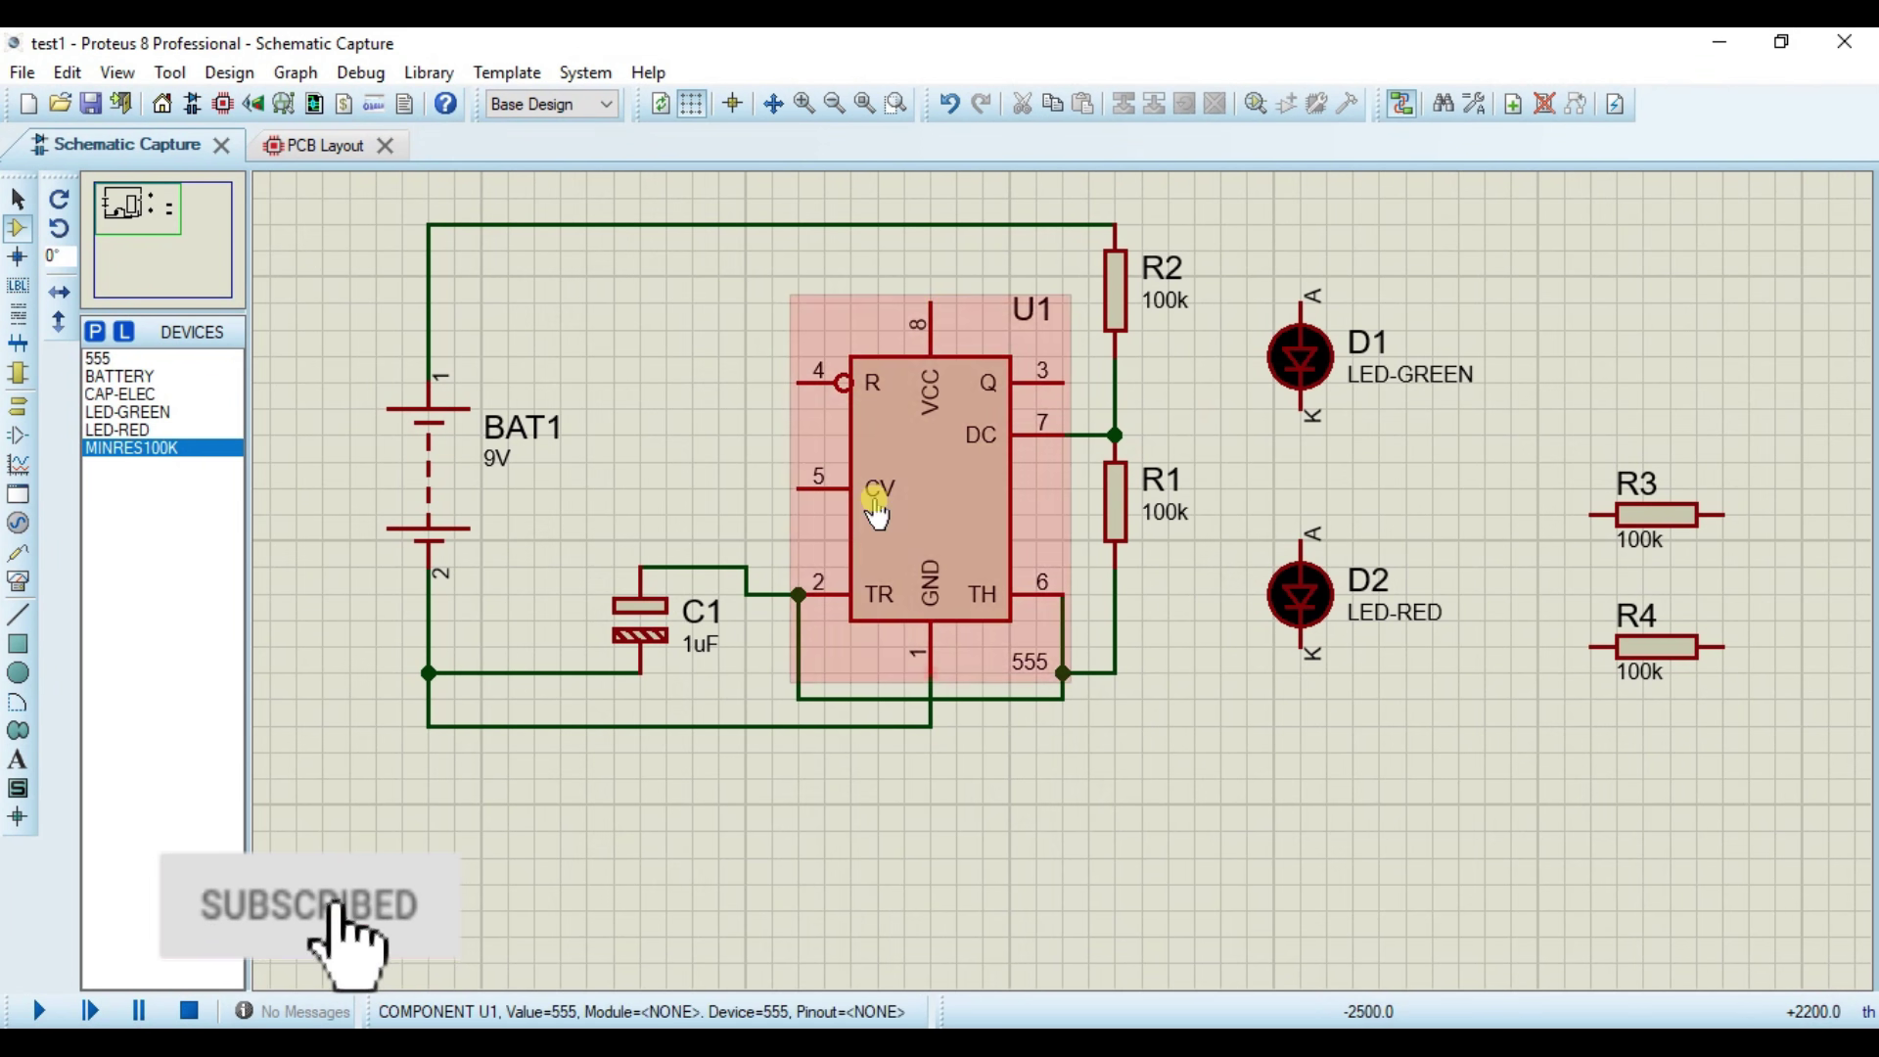
# Step: Connect U1's VCC pin 8 and reset pin 4 to the battery's positive wire
pyautogui.click(929, 325)
pyautogui.click(929, 224)
pyautogui.click(798, 382)
pyautogui.click(799, 224)
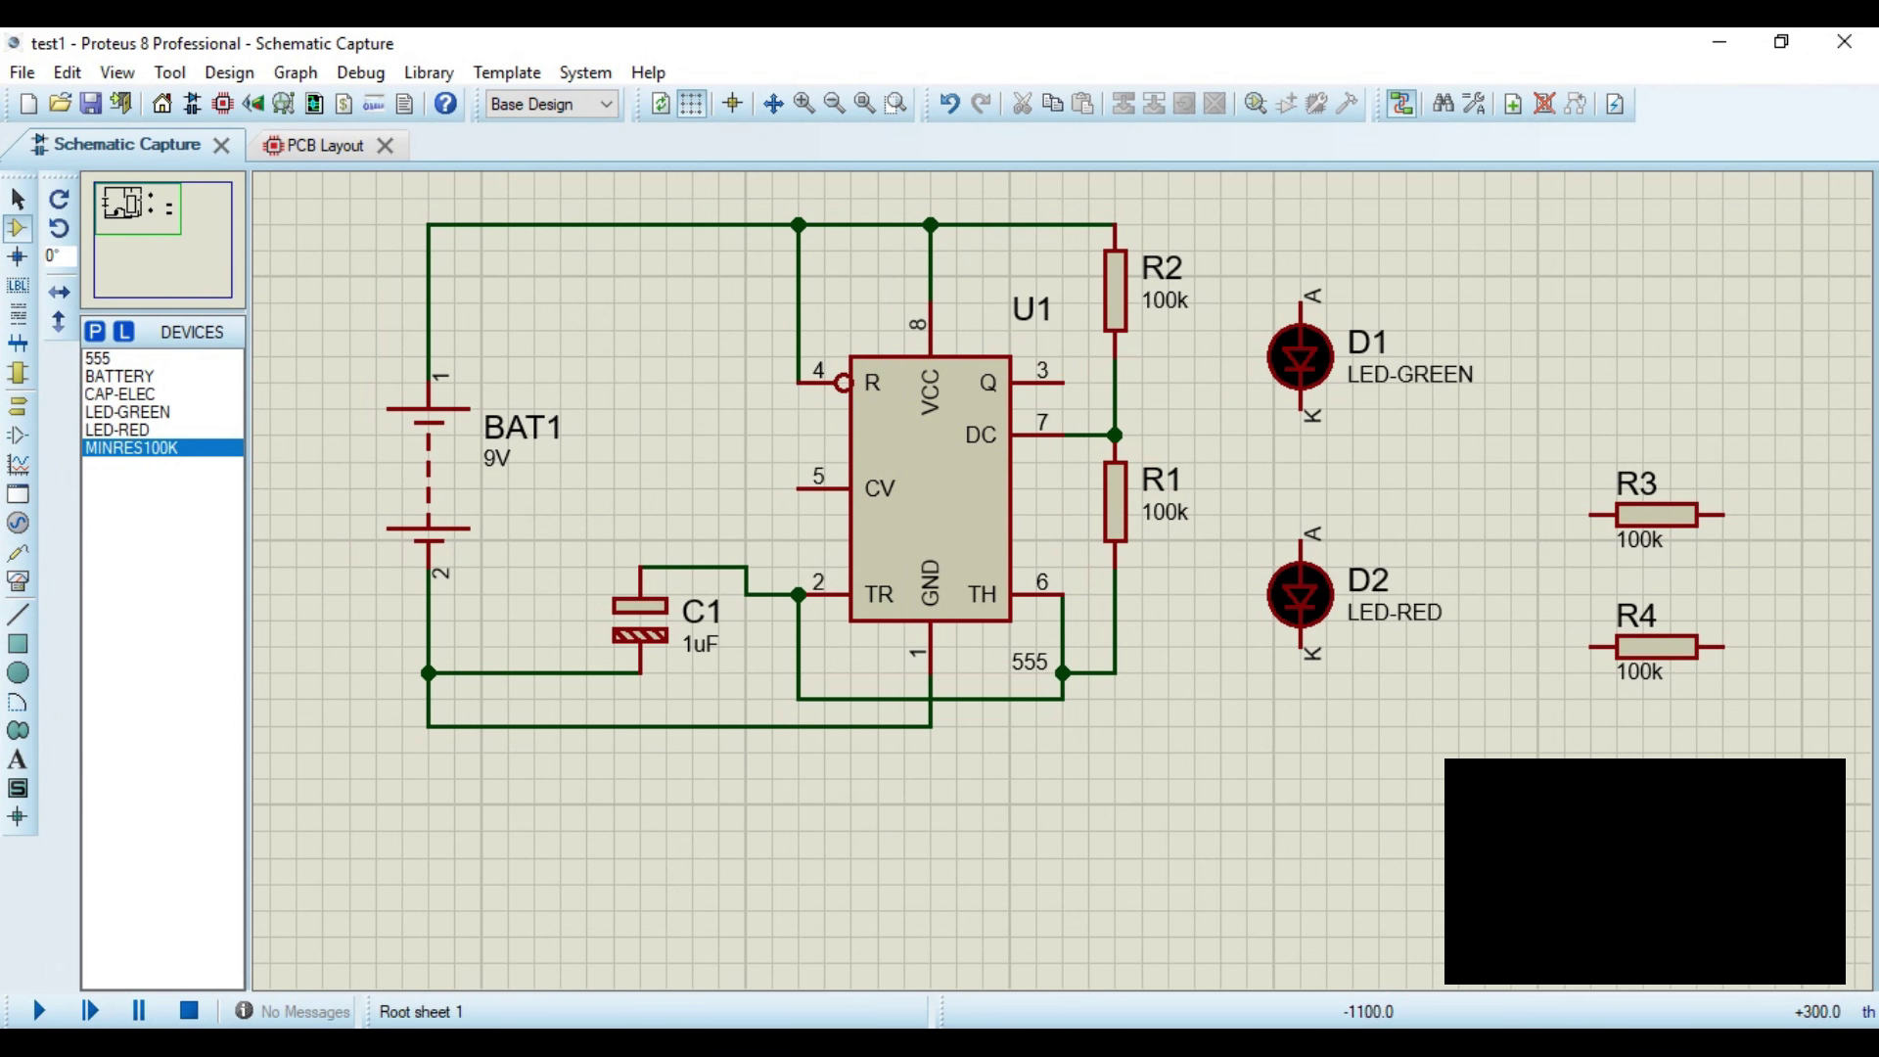
# Step: Wire U1's output pin 3 to D1's cathode and join D2's anode to the same connection
pyautogui.click(1065, 381)
pyautogui.click(1194, 381)
pyautogui.click(1302, 416)
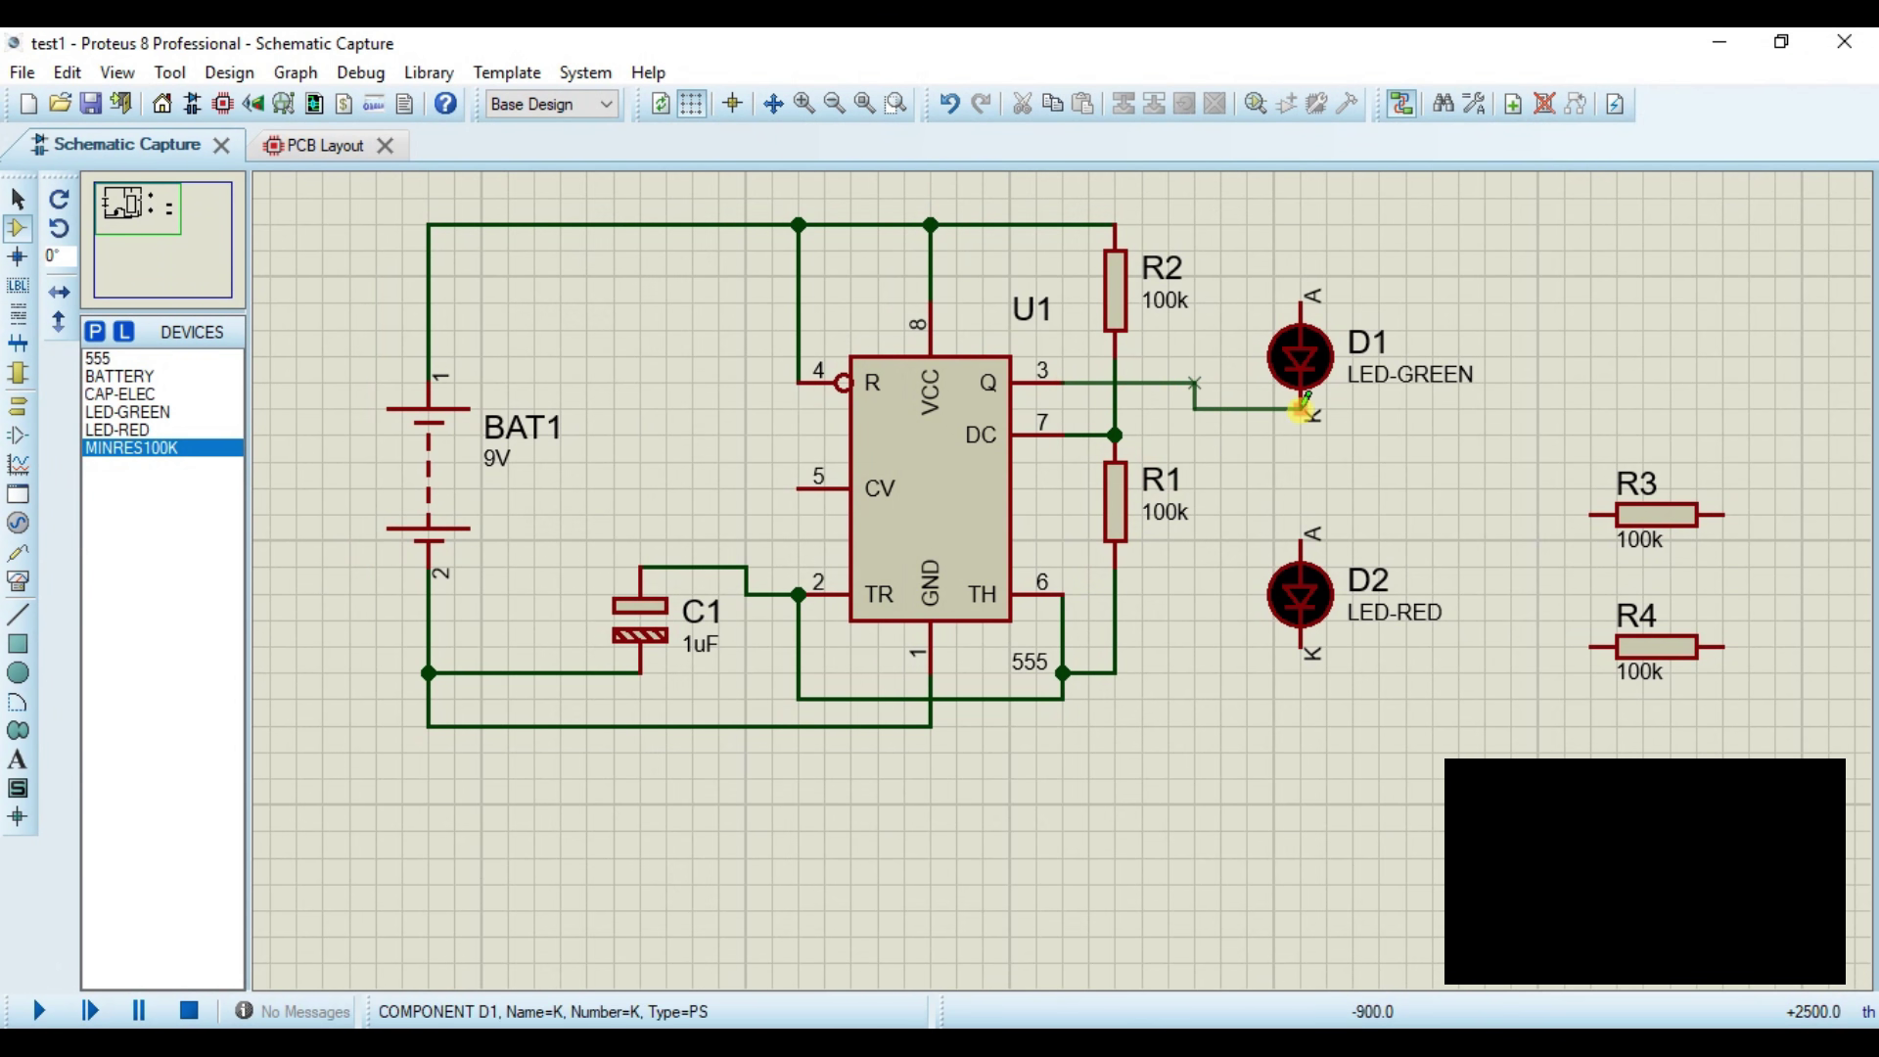
pyautogui.click(1301, 538)
pyautogui.click(1301, 458)
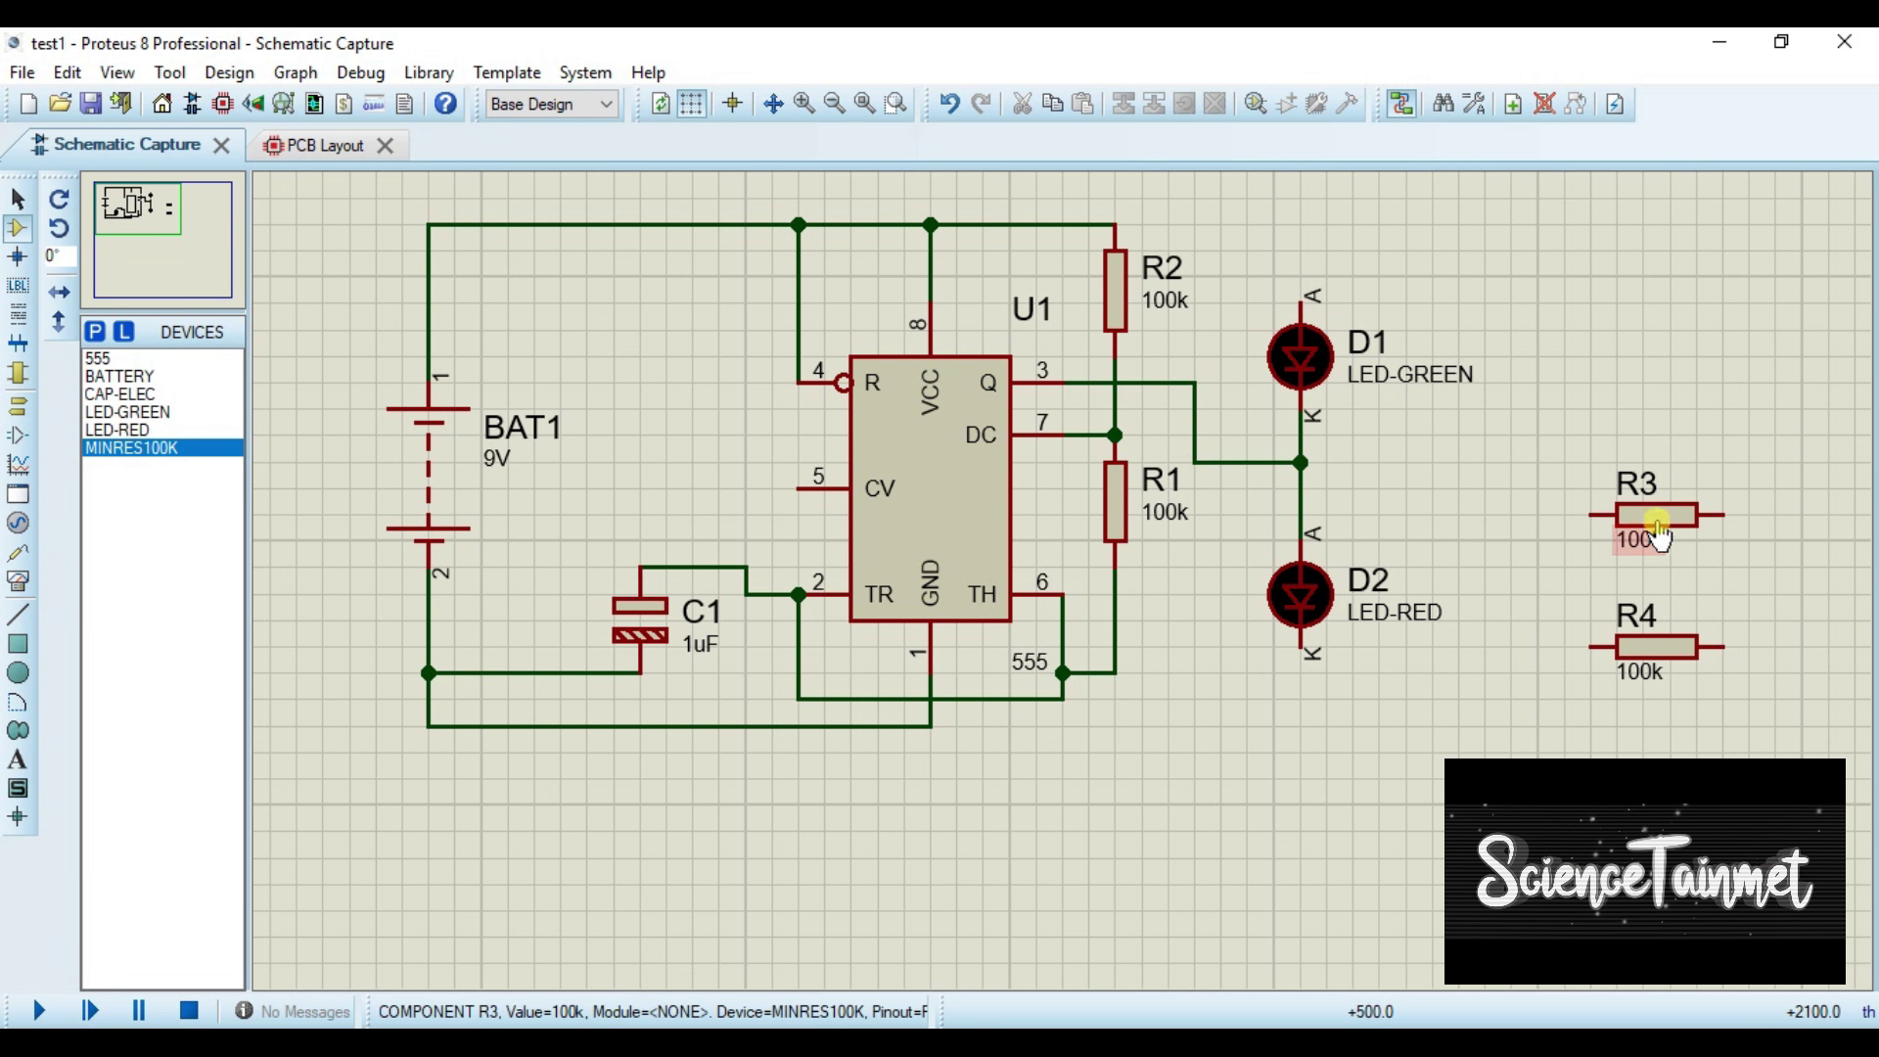
# Step: Move R3 above D1 and wire it between D1's anode and the positive wire at R2's upper end
pyautogui.click(1691, 542)
pyautogui.moveTo(1691, 542); pyautogui.dragTo(1267, 252)
pyautogui.click(1301, 224)
pyautogui.click(1302, 302)
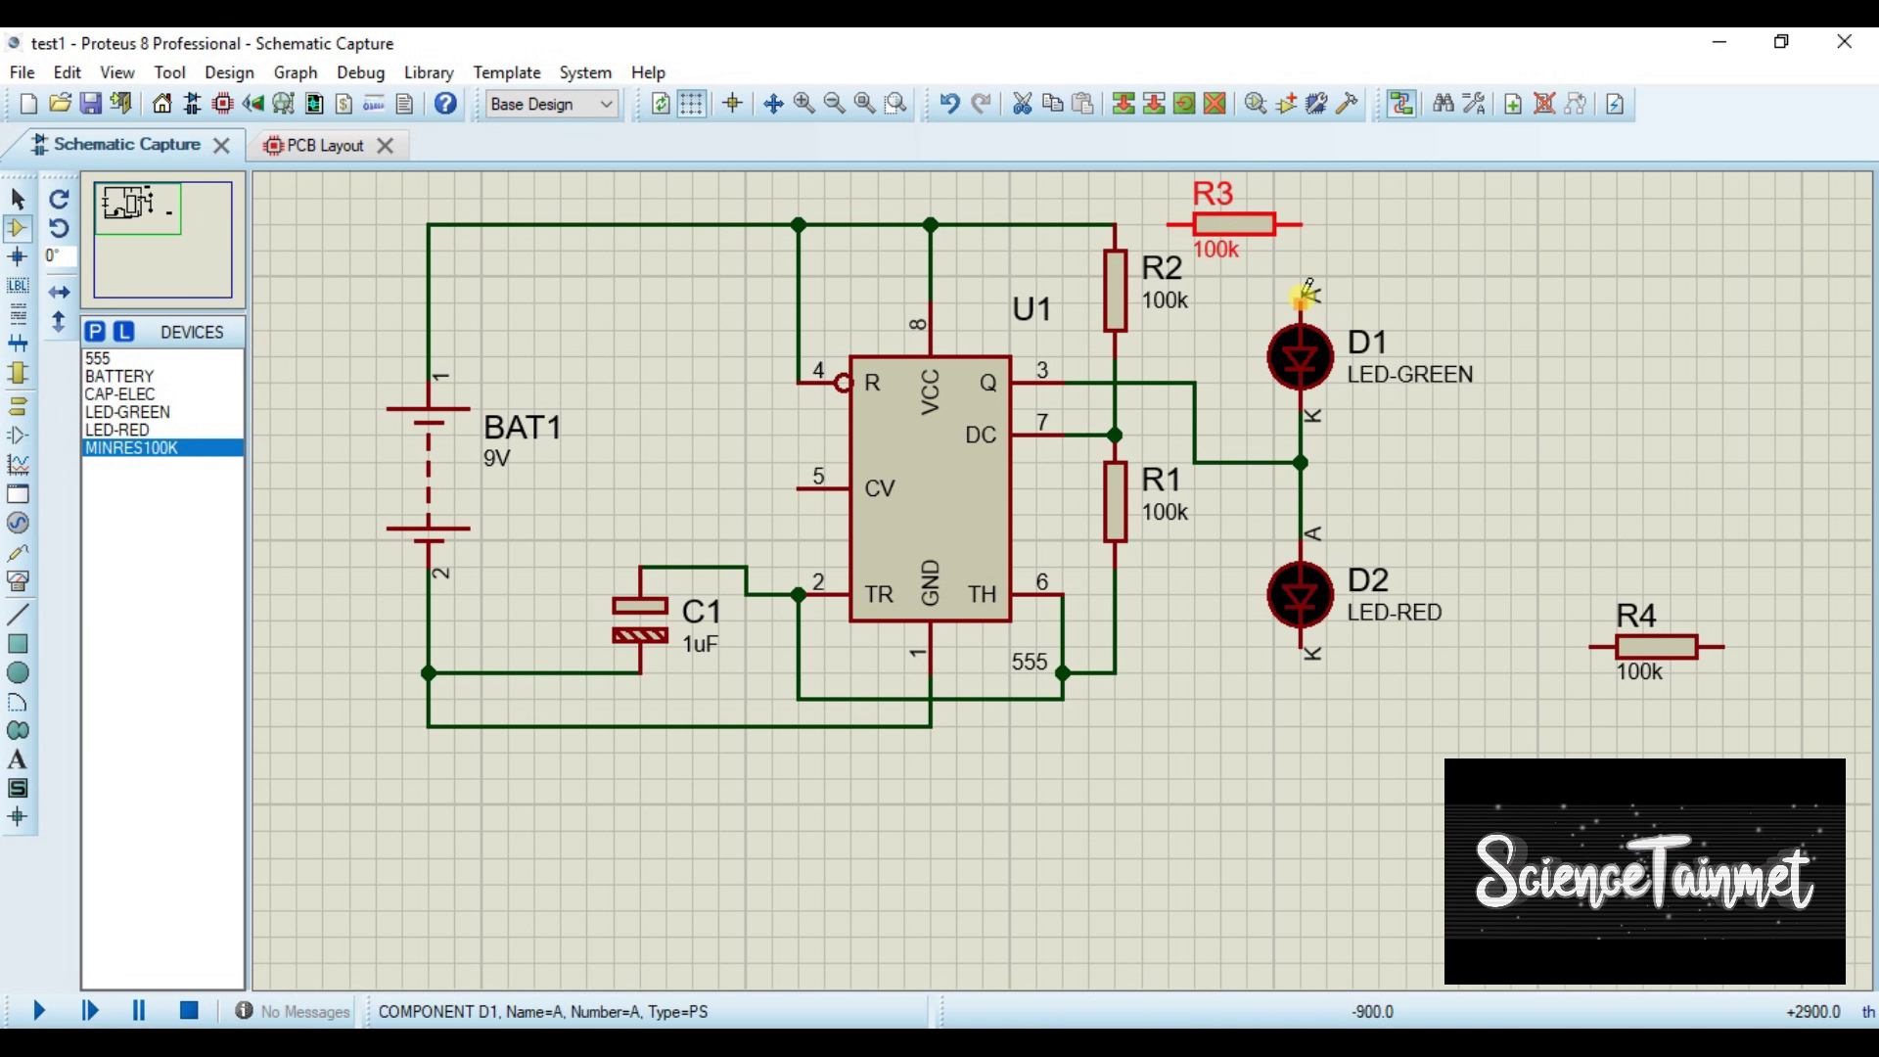
pyautogui.click(1172, 223)
pyautogui.click(1114, 224)
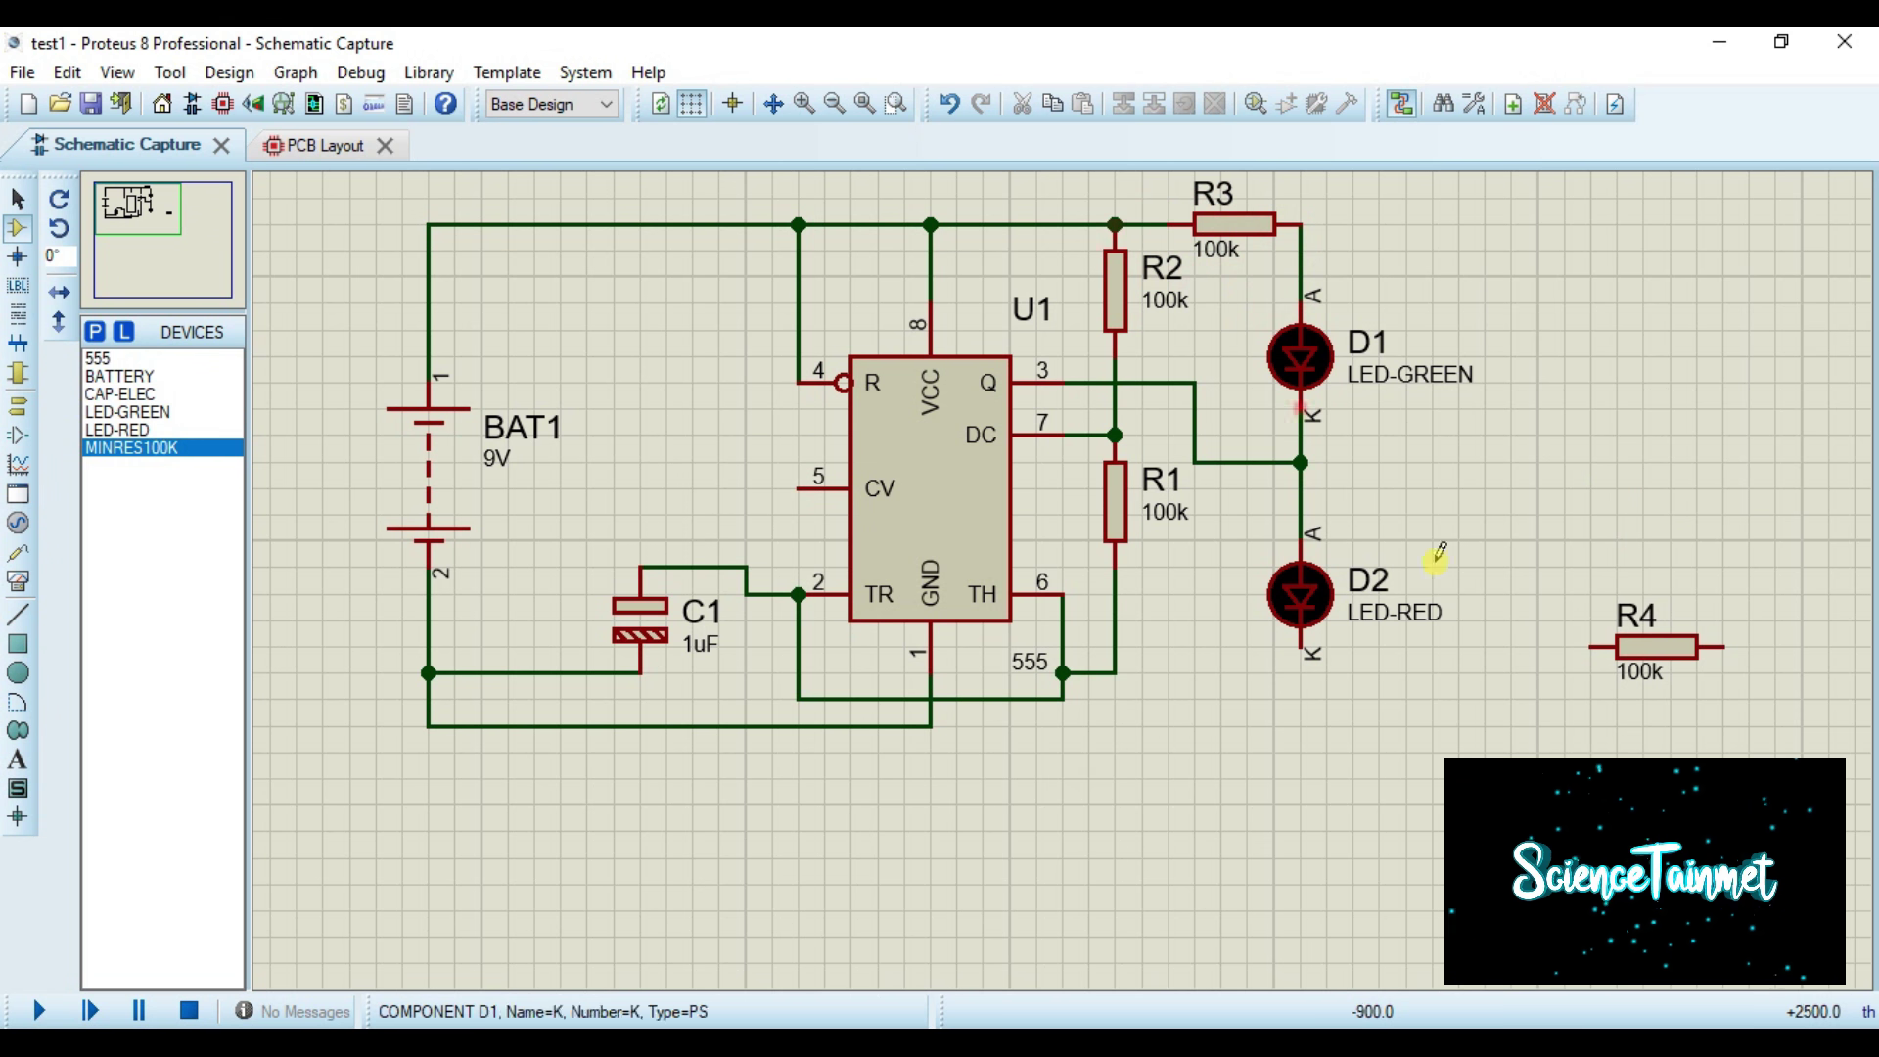
# Step: Move R4 below D2 and wire it between D2's cathode and the negative wire under U1's pin 1
pyautogui.click(1663, 648)
pyautogui.moveTo(1663, 648); pyautogui.dragTo(1199, 736)
pyautogui.click(1300, 650)
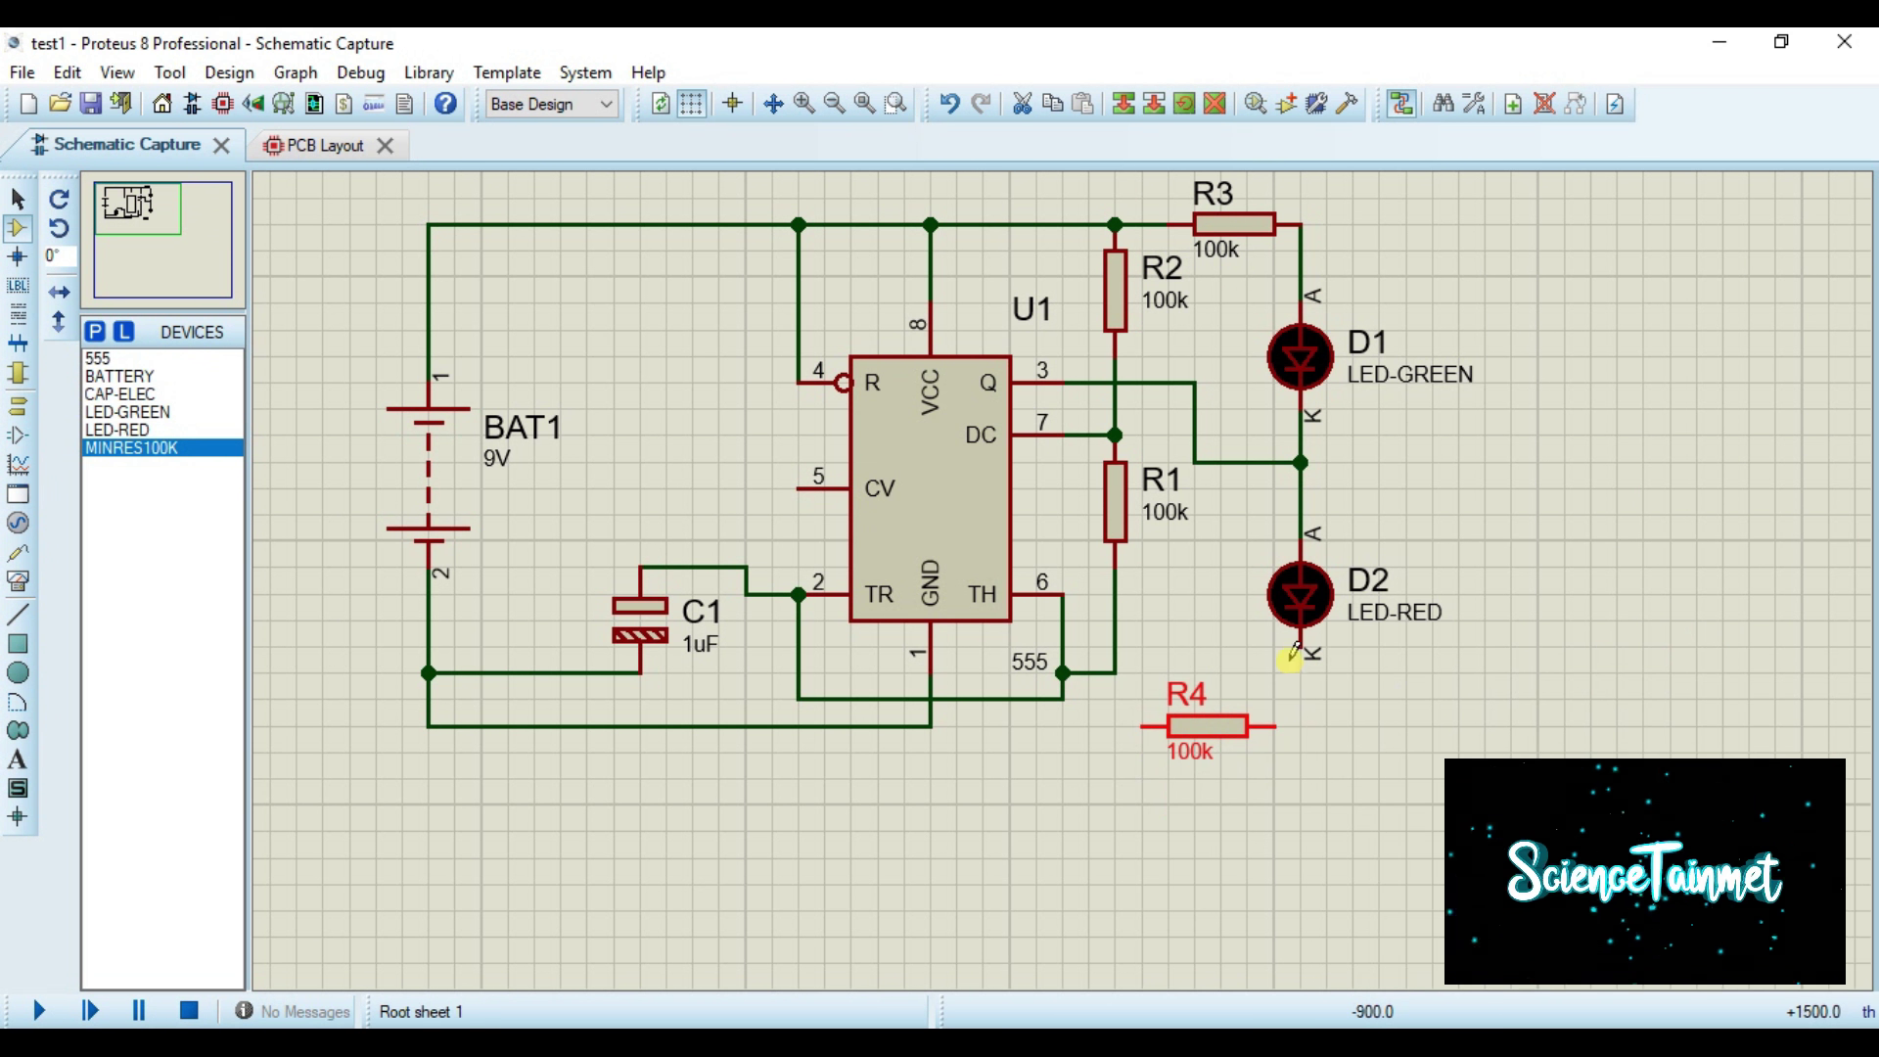
pyautogui.click(1274, 726)
pyautogui.click(1147, 729)
pyautogui.click(931, 726)
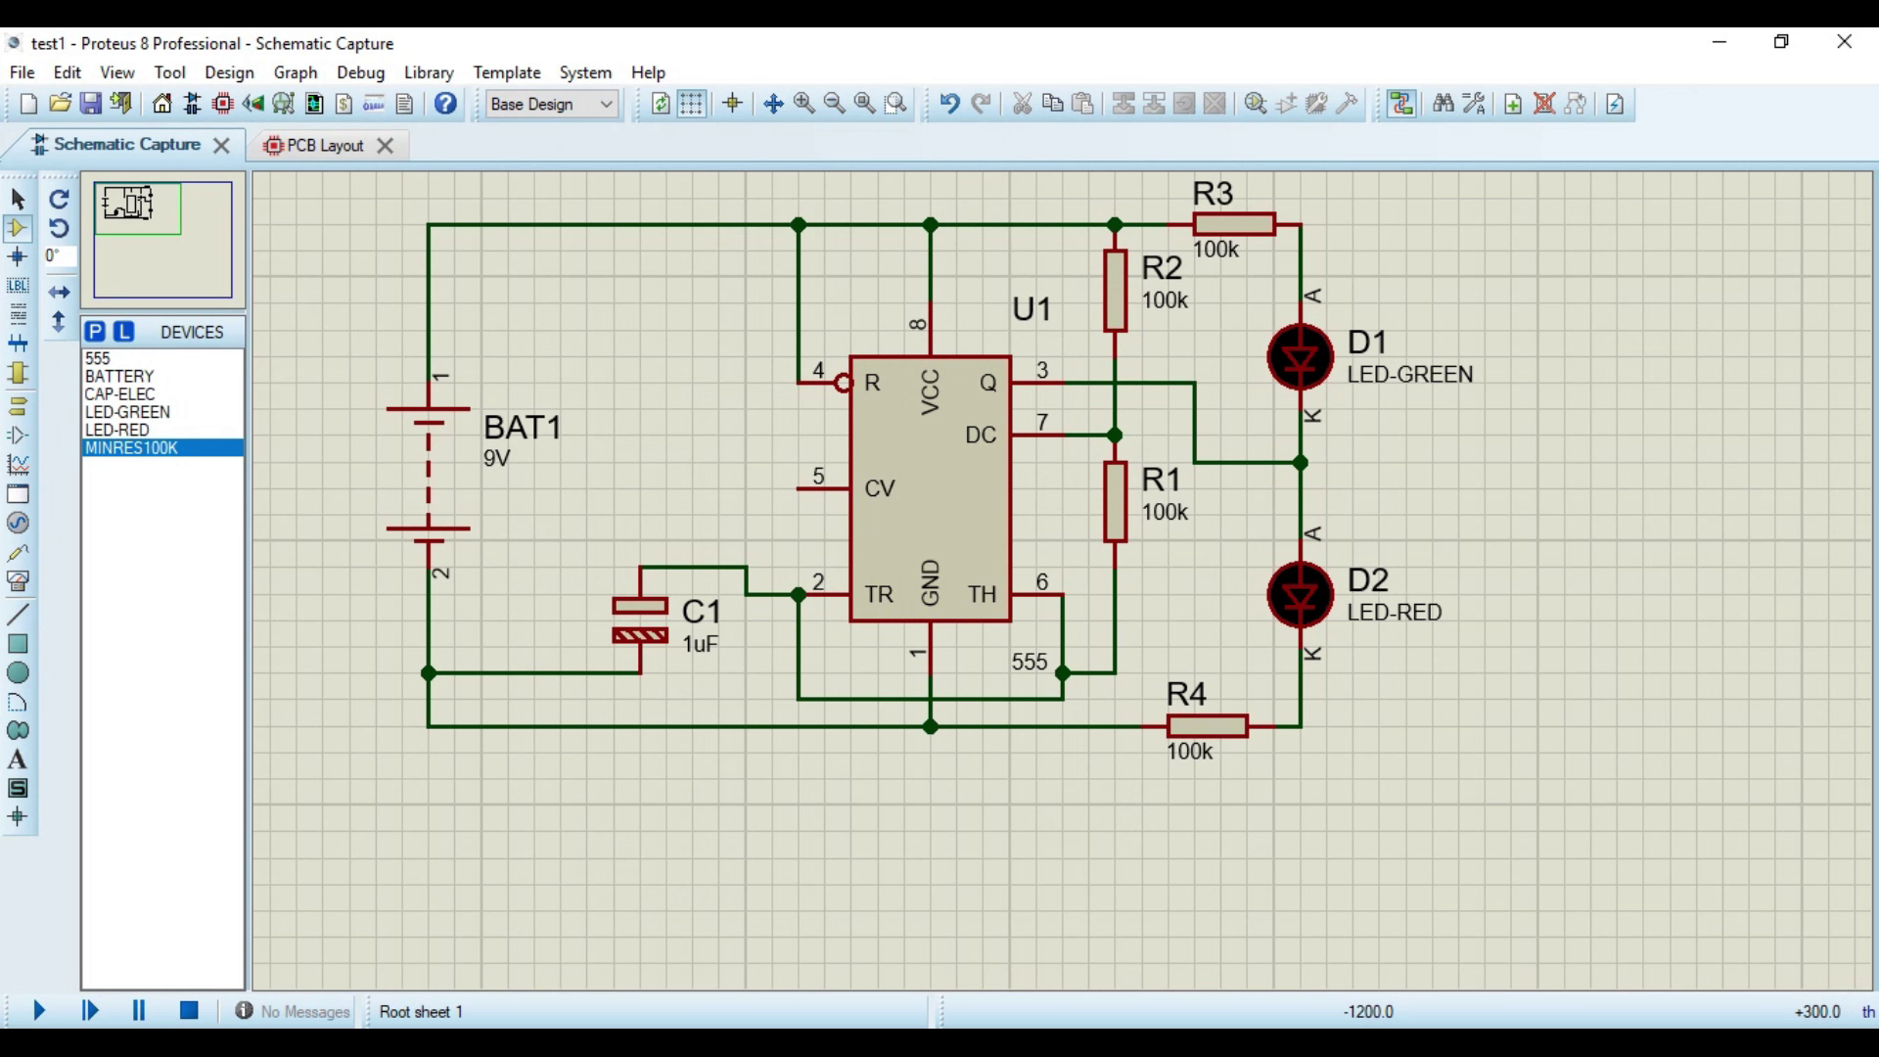
# Step: Set C1's capacitance to 10uF
pyautogui.doubleClick(638, 614)
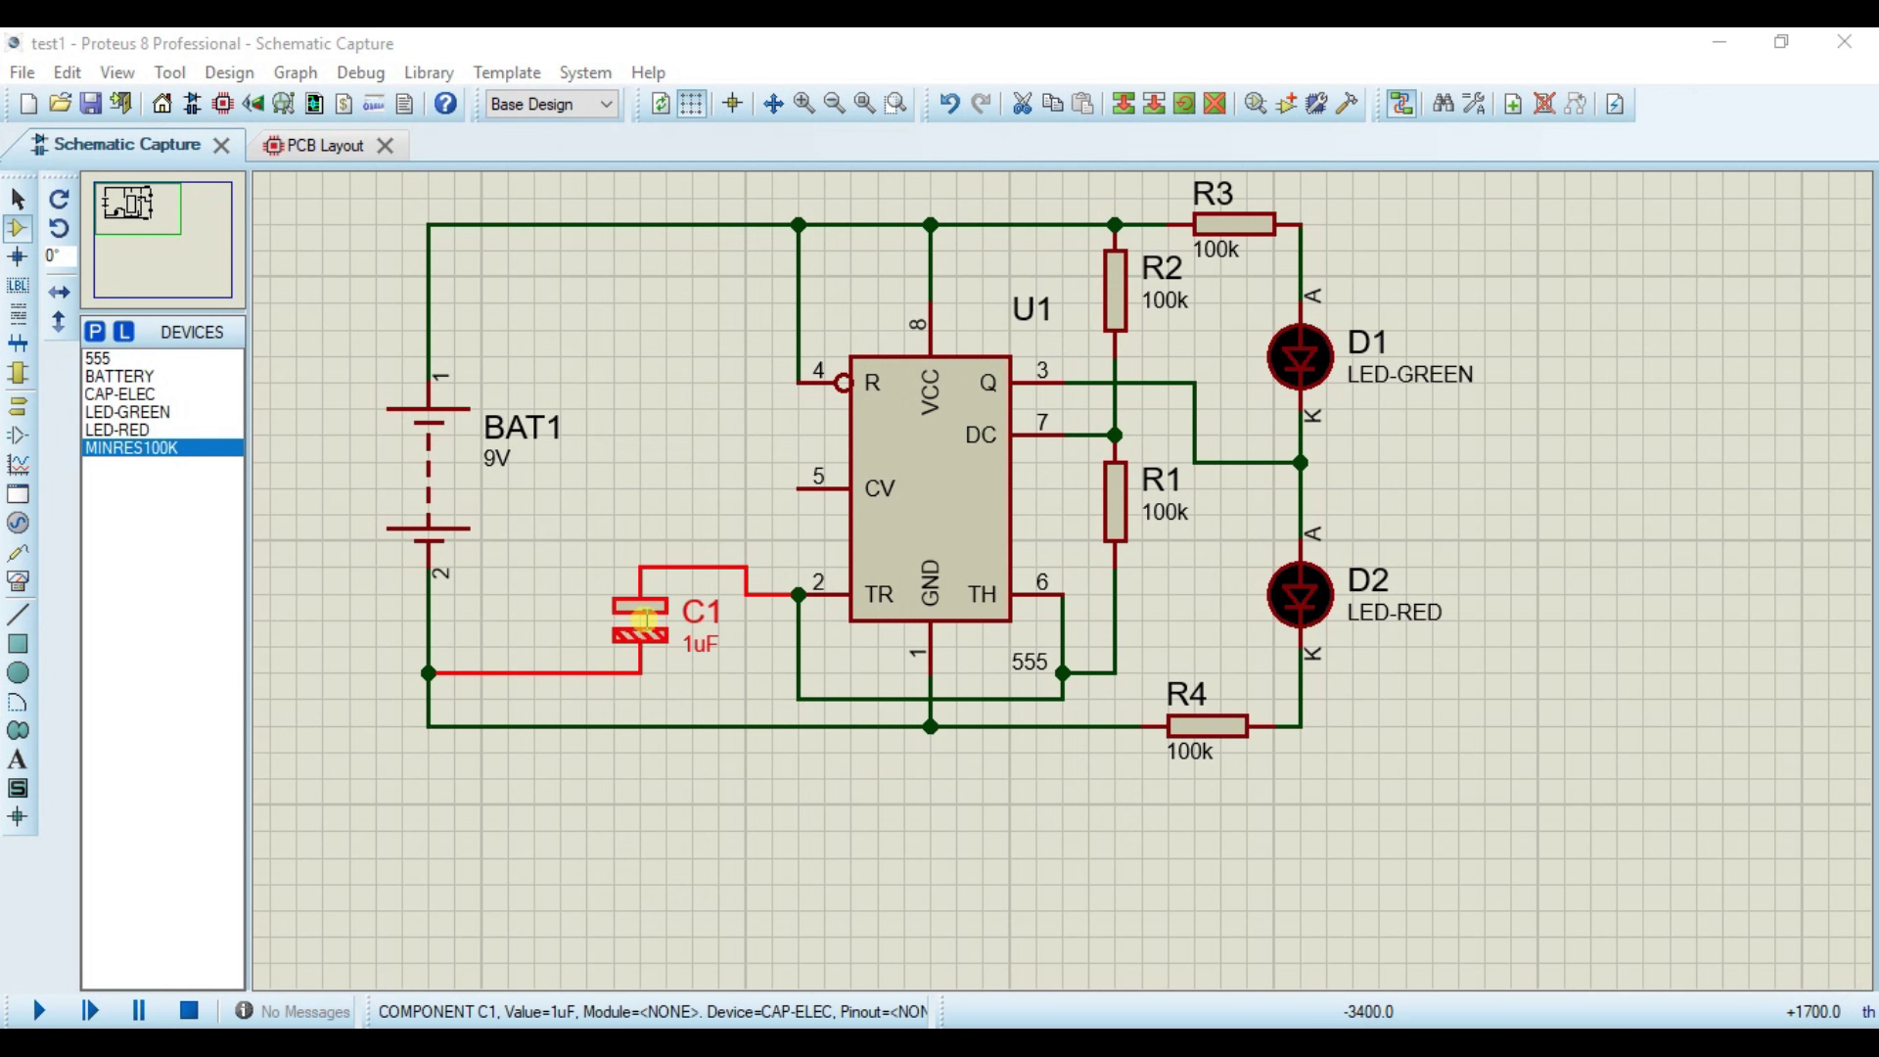
pyautogui.click(784, 356)
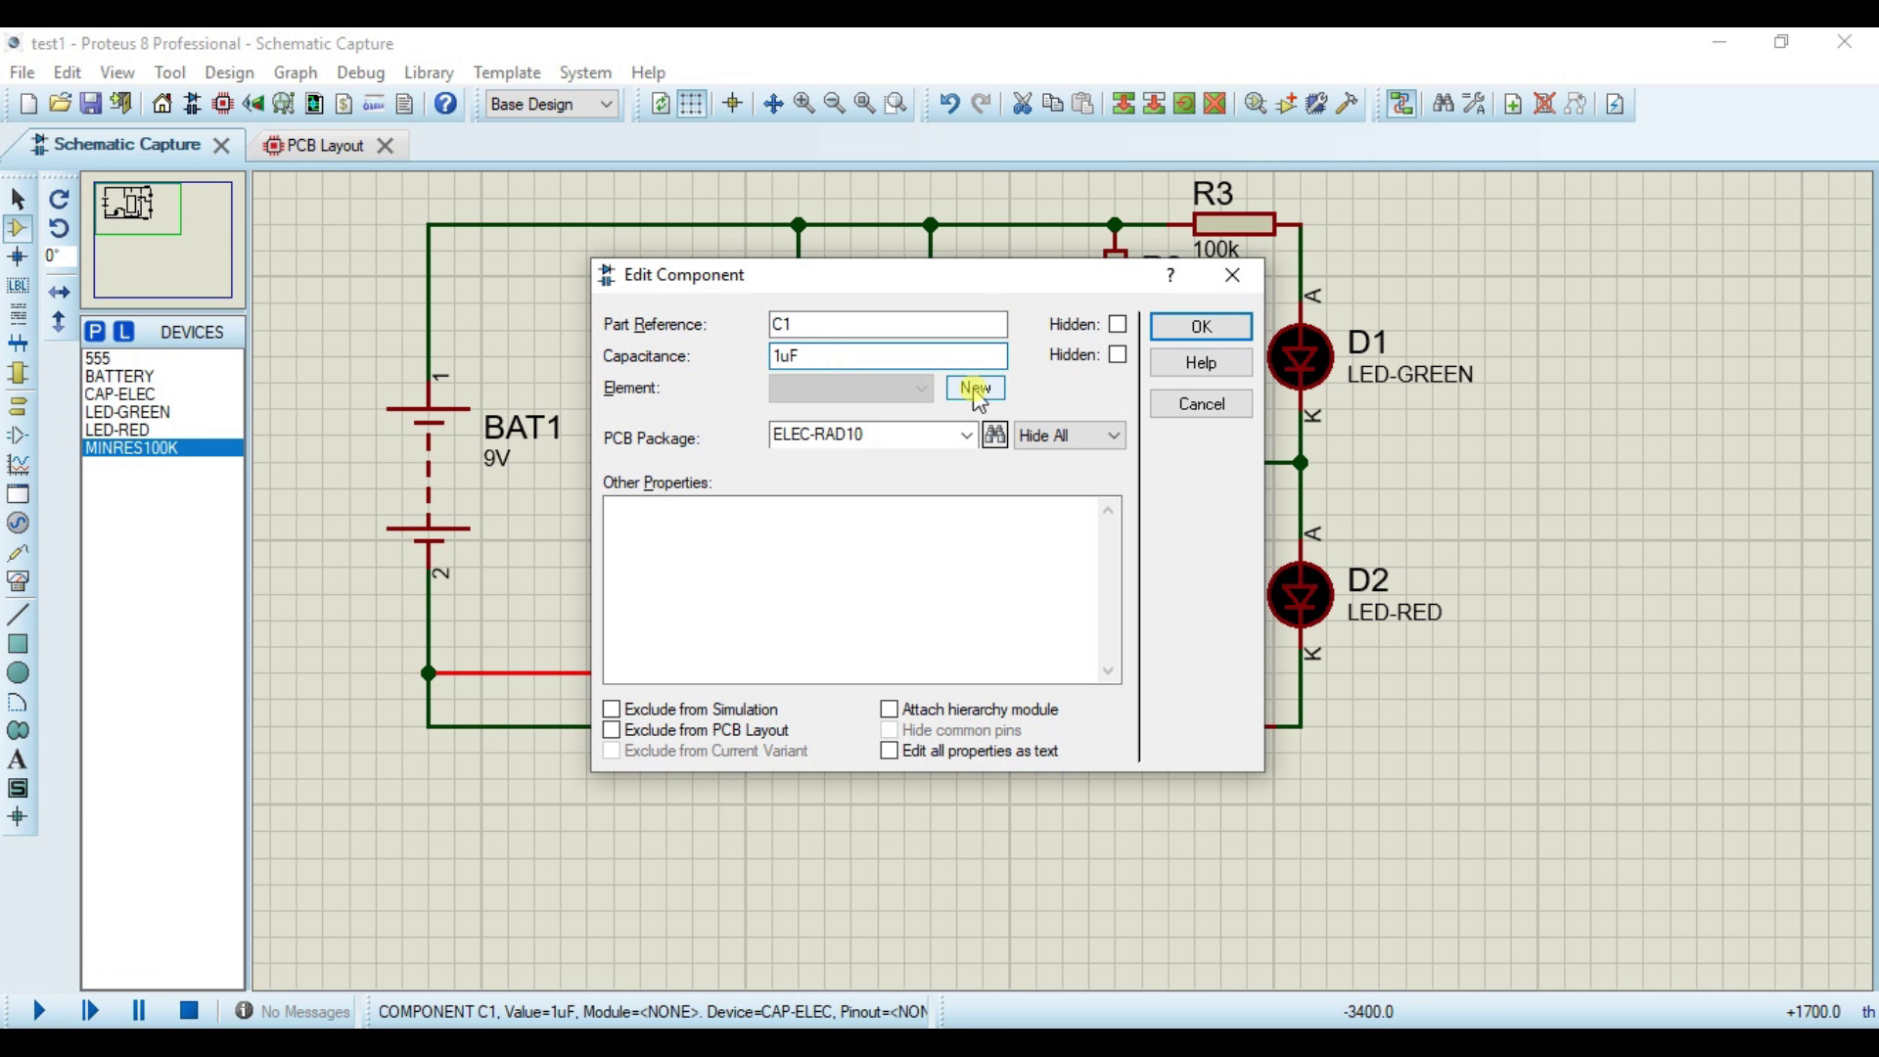
pyautogui.click(1202, 326)
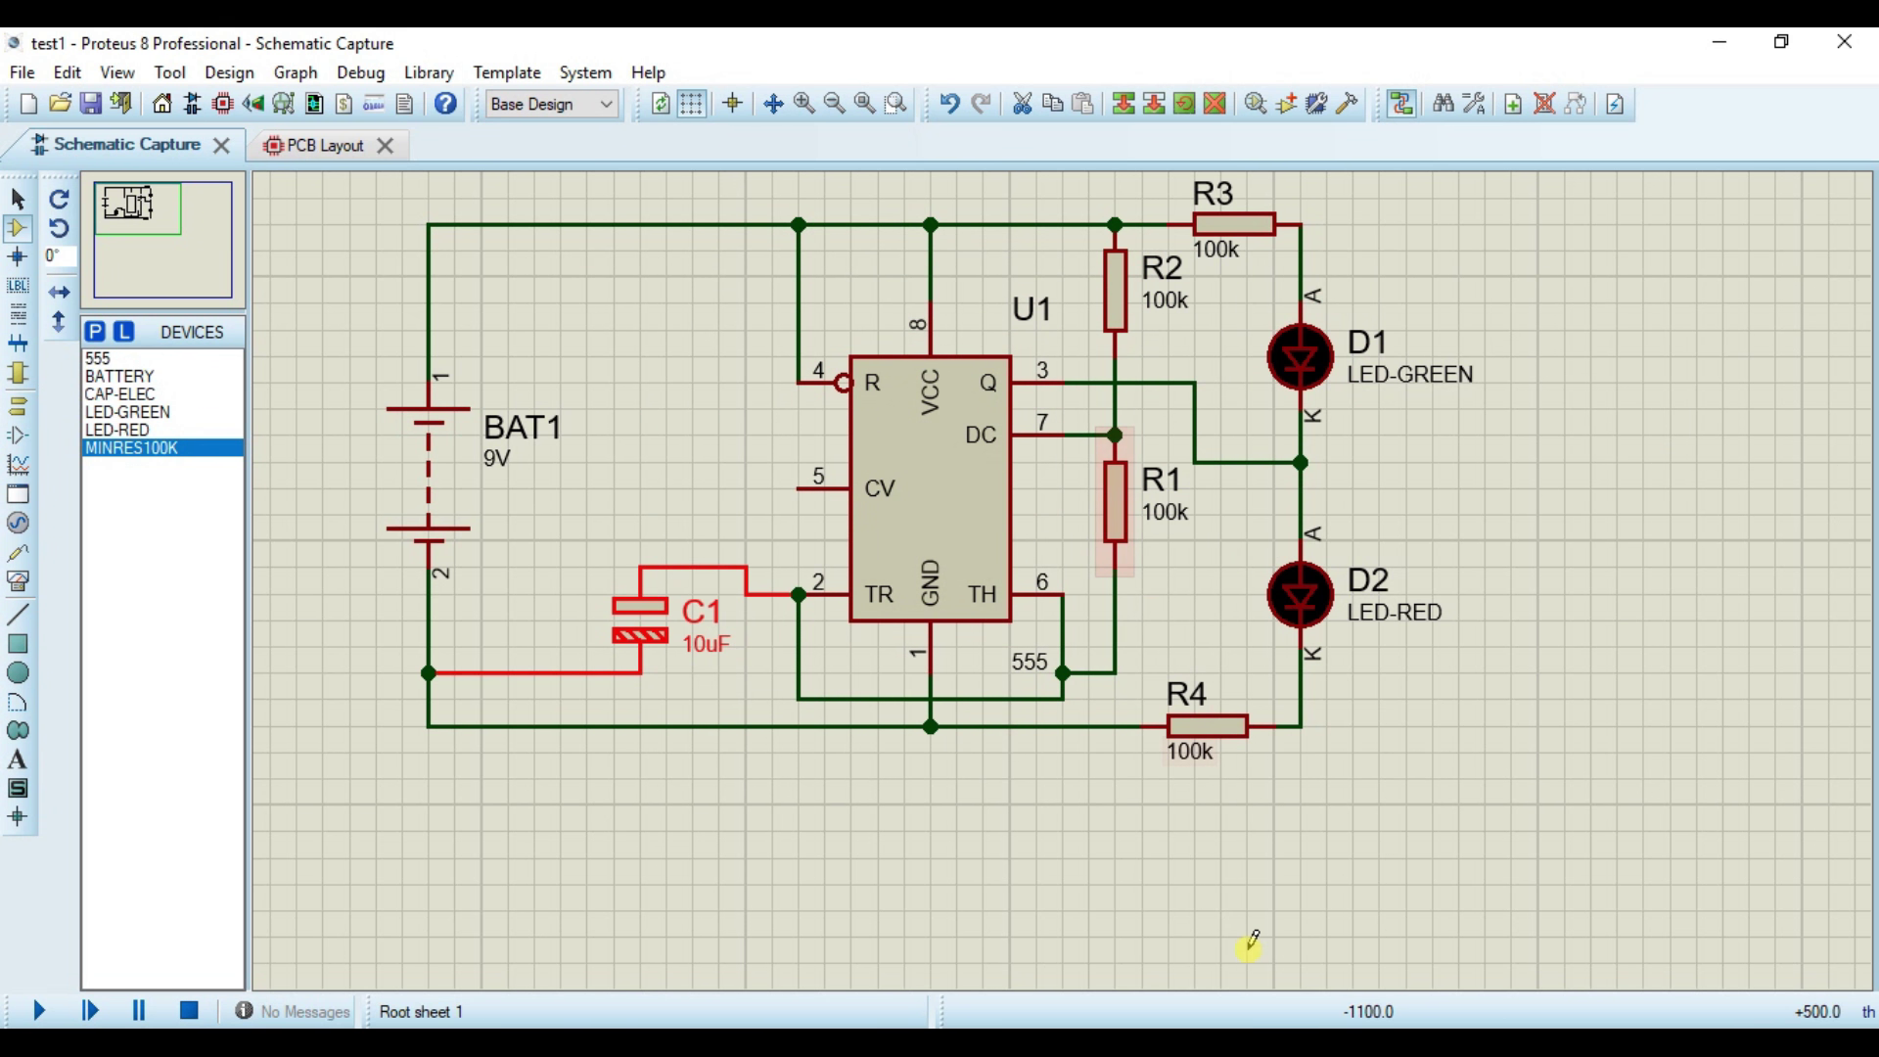
# Step: Check the resistor values in the Photos reference diagram, return to Proteus, and set R1's resistance to 22k
pyautogui.click(1245, 1042)
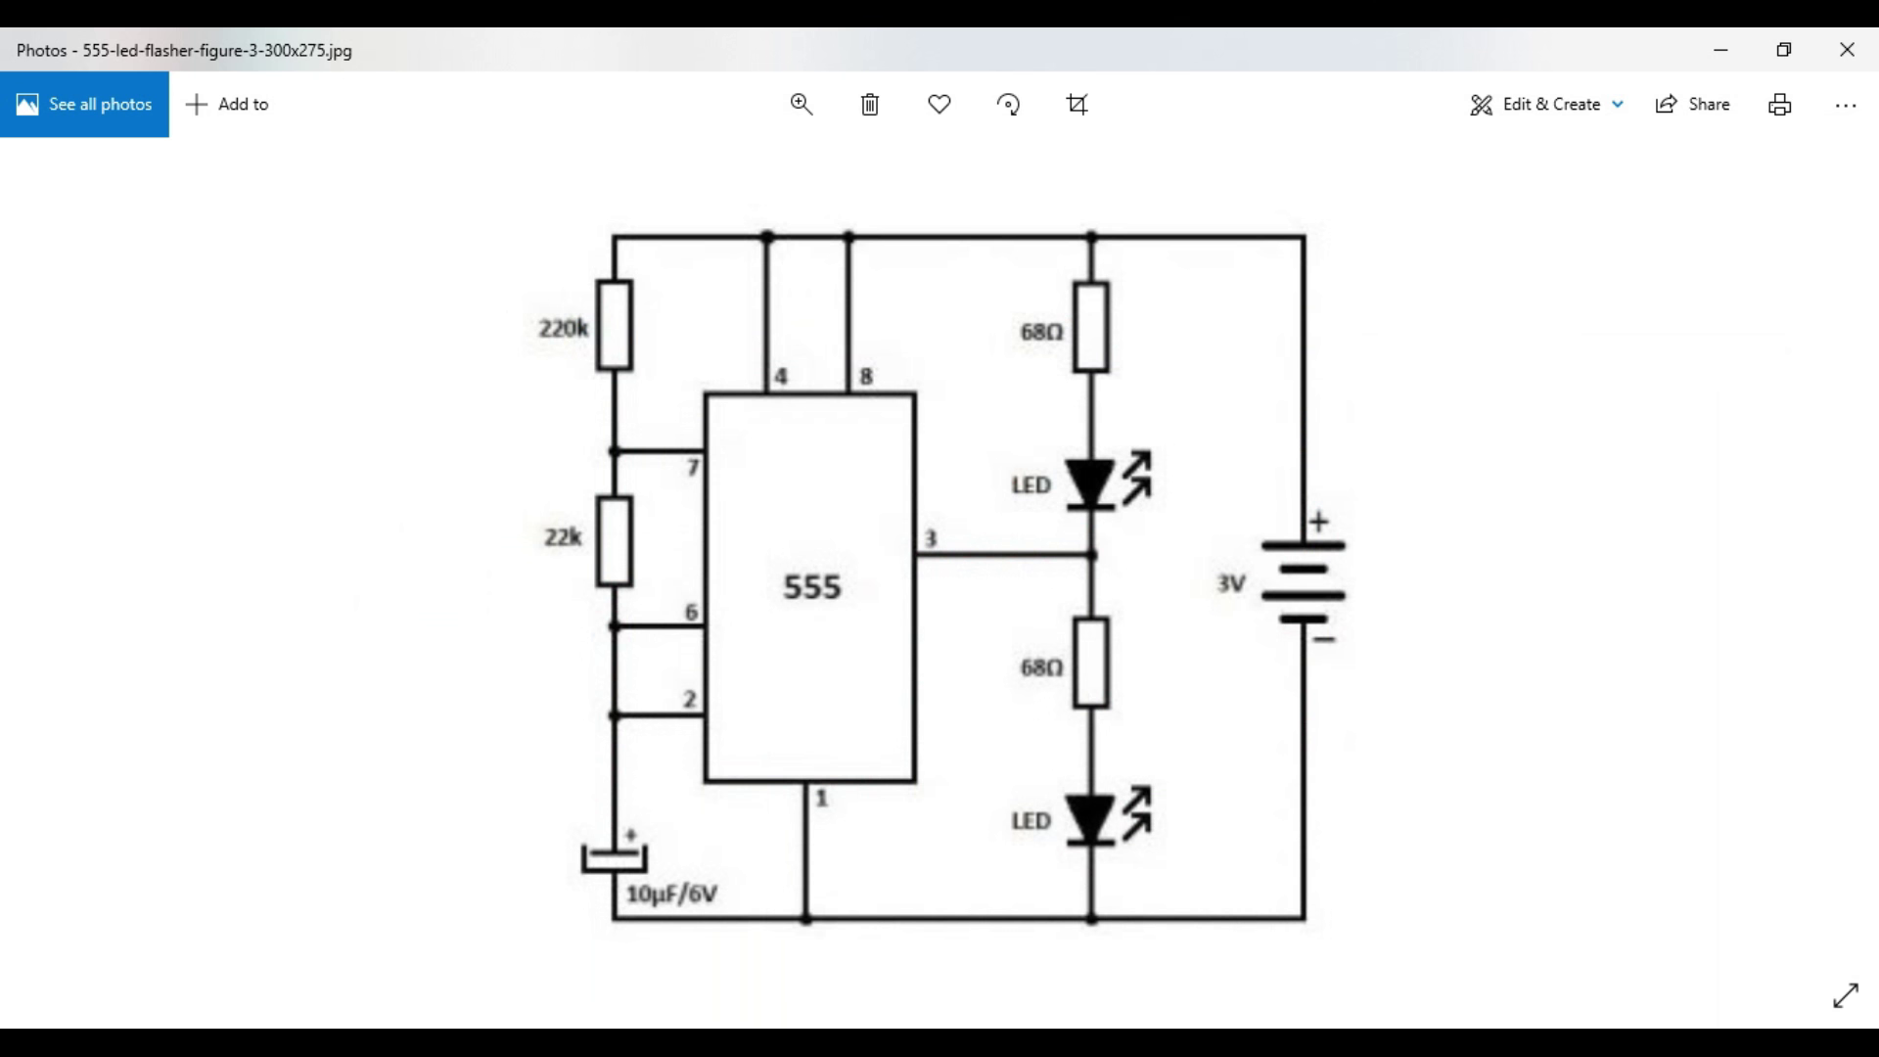
pyautogui.click(1720, 50)
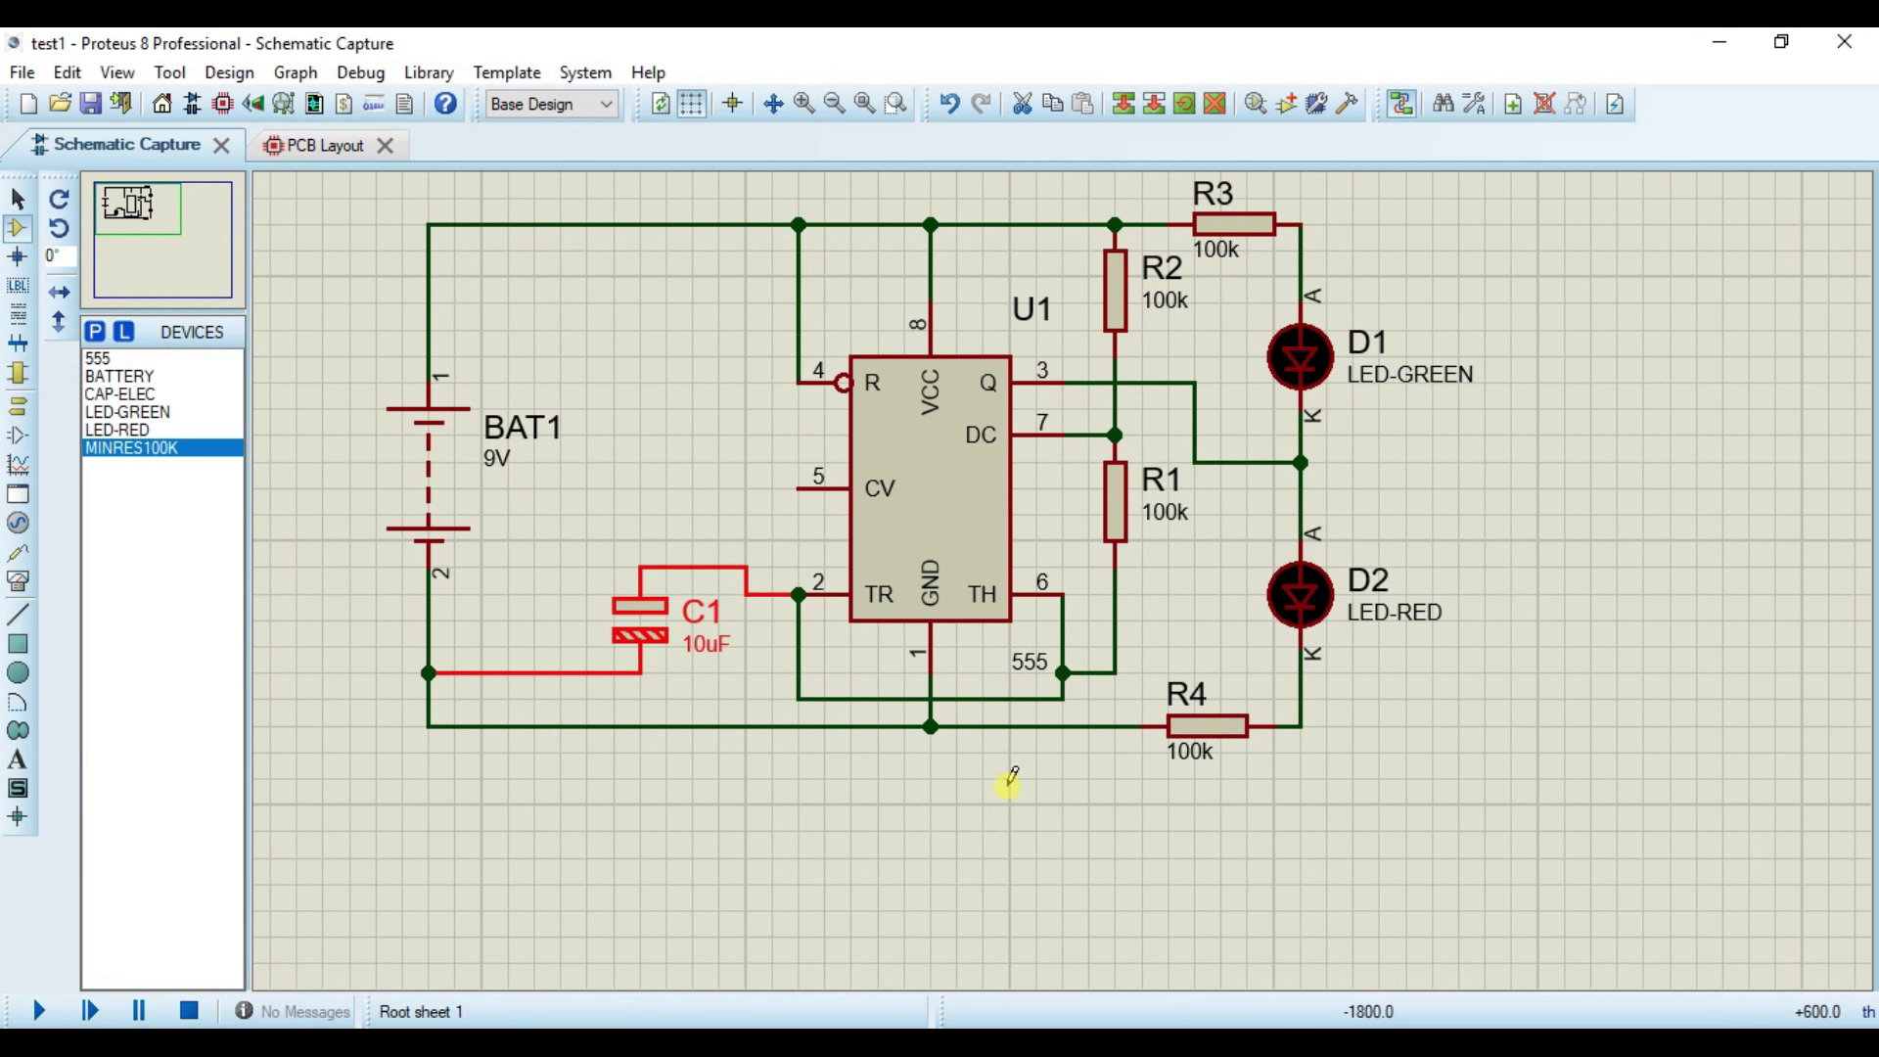
pyautogui.doubleClick(1107, 504)
pyautogui.doubleClick(838, 355)
pyautogui.write('22k')
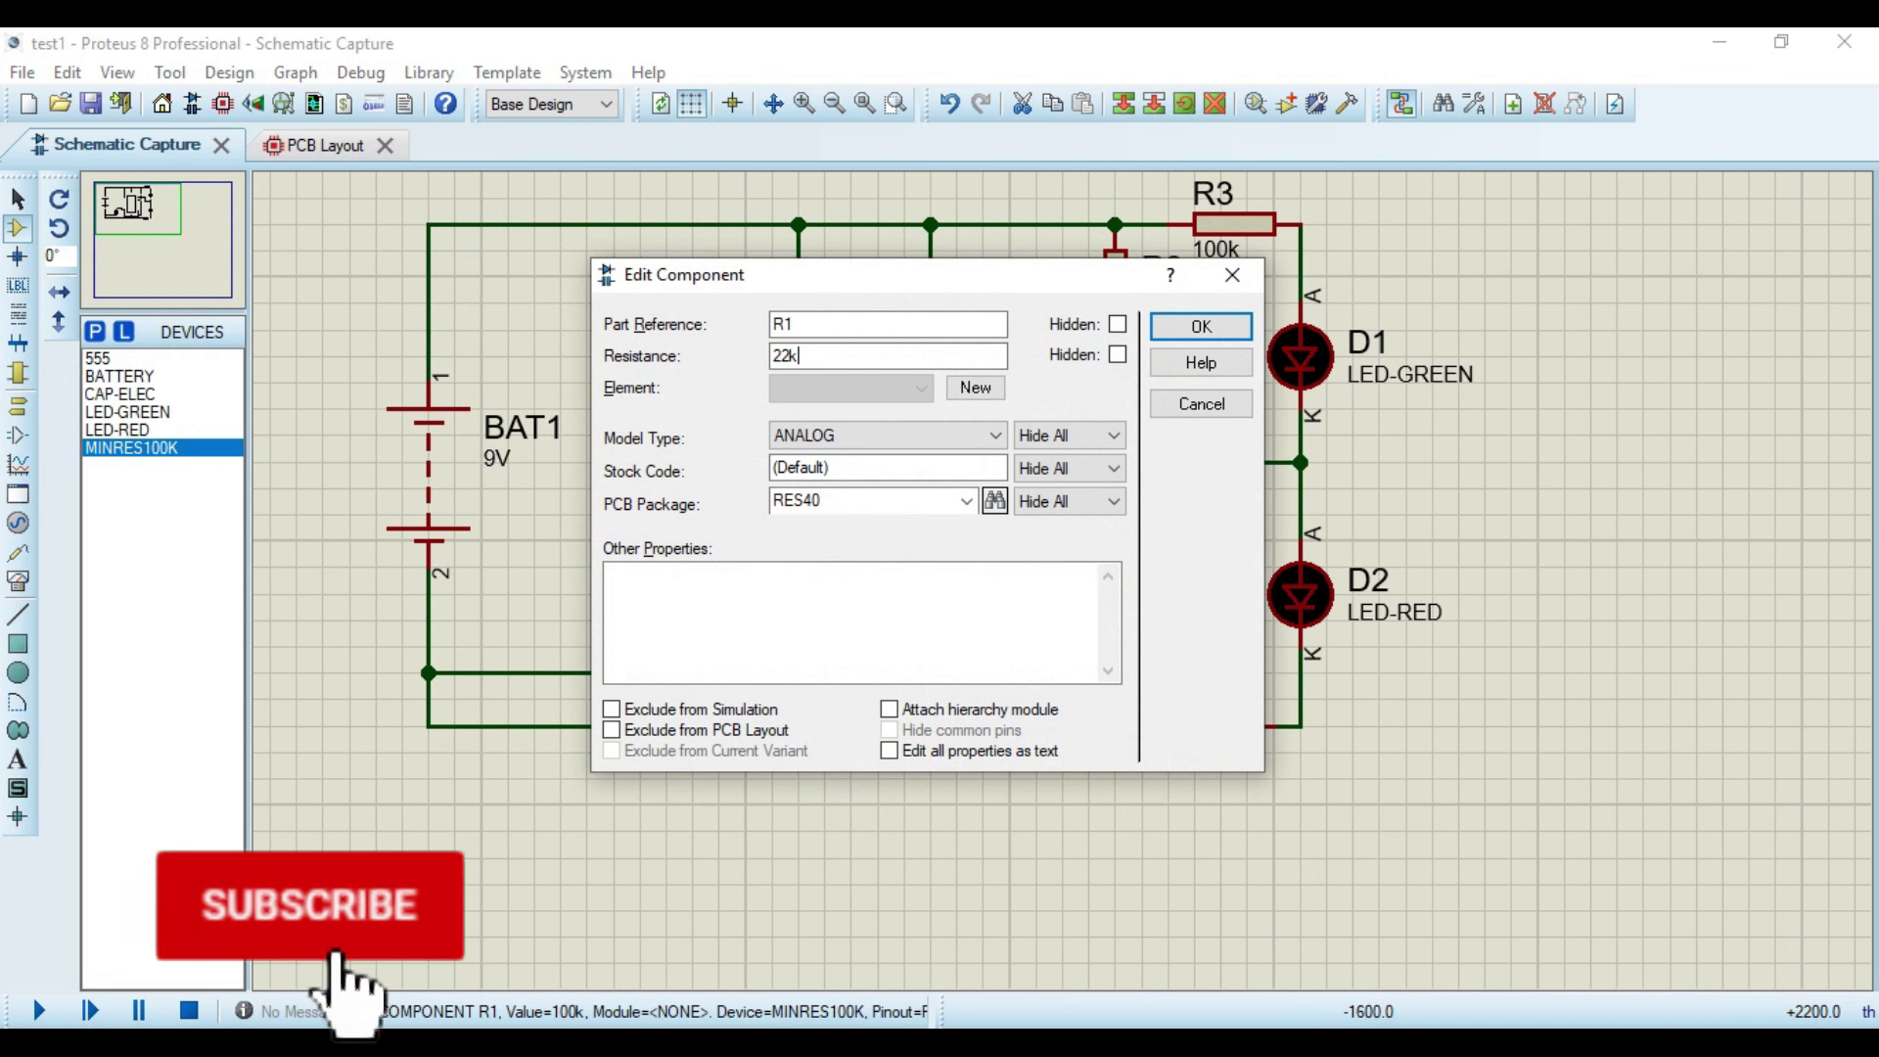
pyautogui.click(1201, 325)
# Step: Set R2's resistance to 220k
pyautogui.doubleClick(1115, 285)
pyautogui.doubleClick(810, 354)
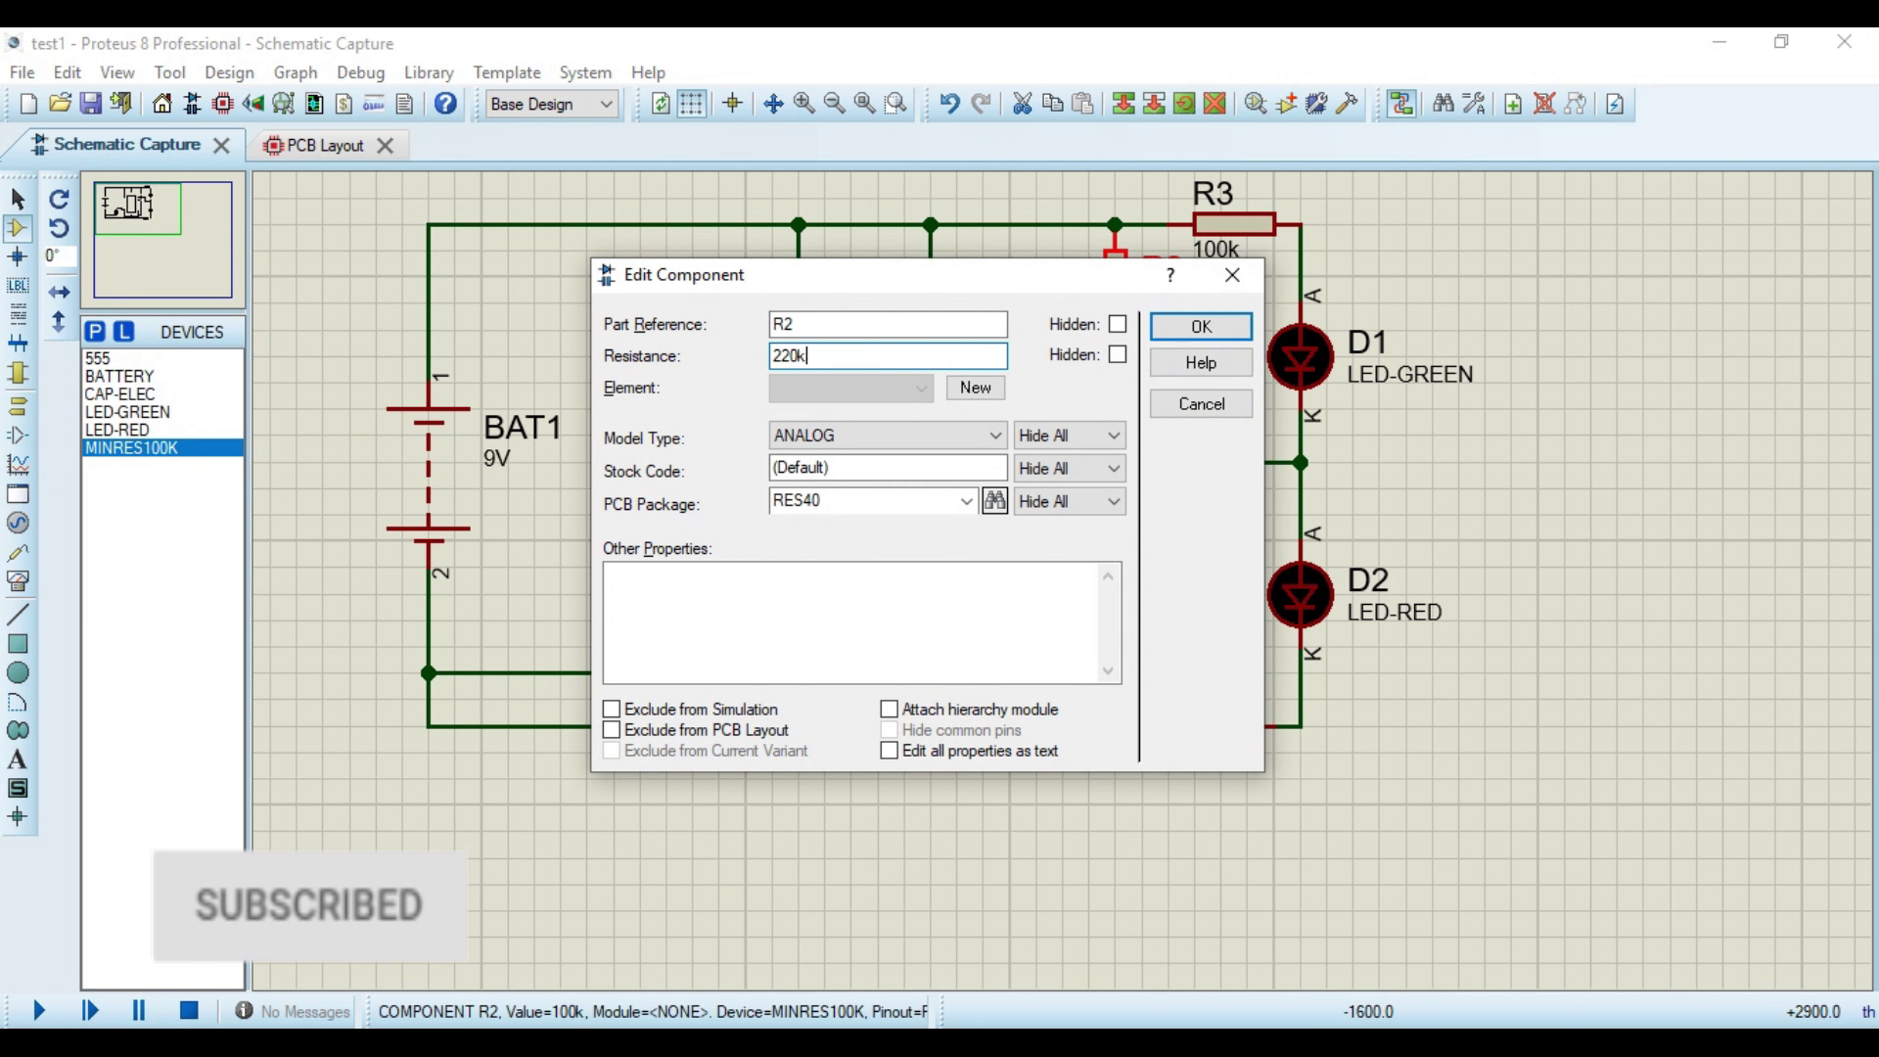
pyautogui.click(1199, 327)
# Step: Check the LED resistor values in the Photos reference diagram, return to Proteus, and set both R3 and R4 to 68
pyautogui.hotkey('alt', 'Tab')
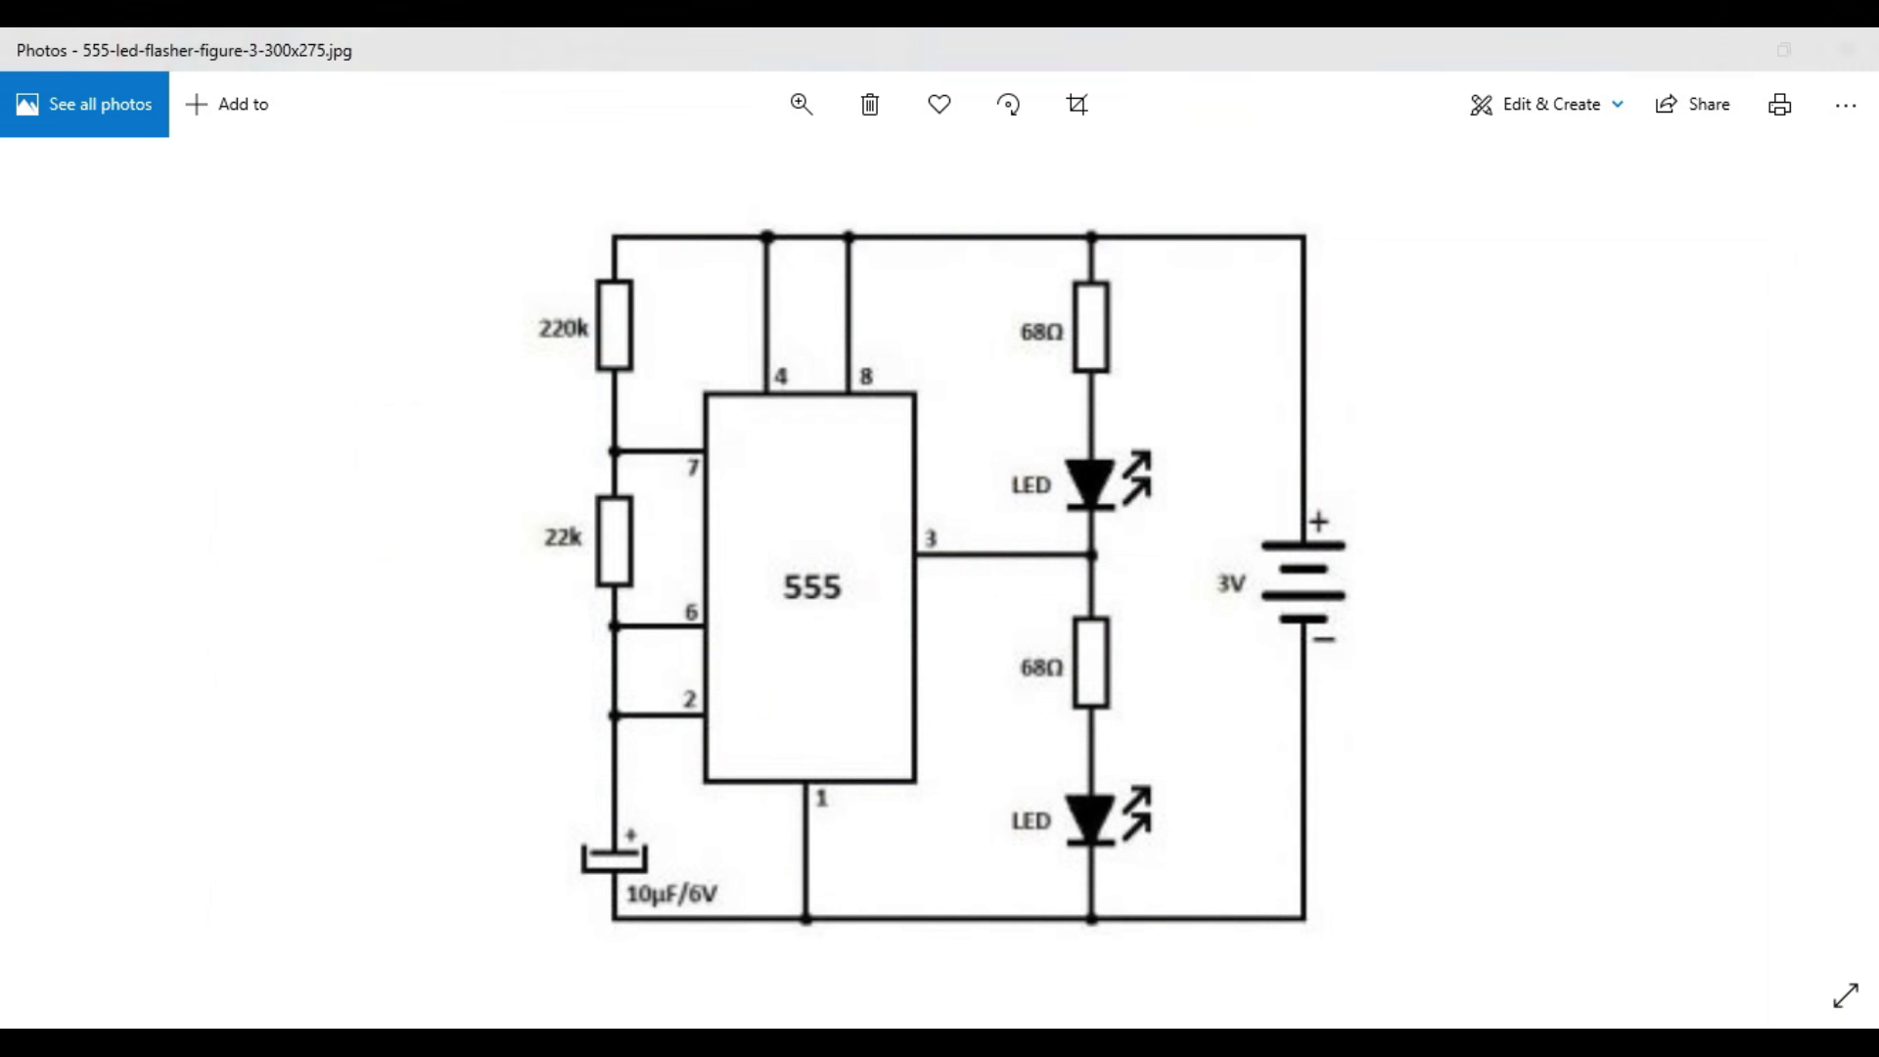
pyautogui.hotkey('alt', 'Tab')
pyautogui.doubleClick(1234, 224)
pyautogui.doubleClick(845, 354)
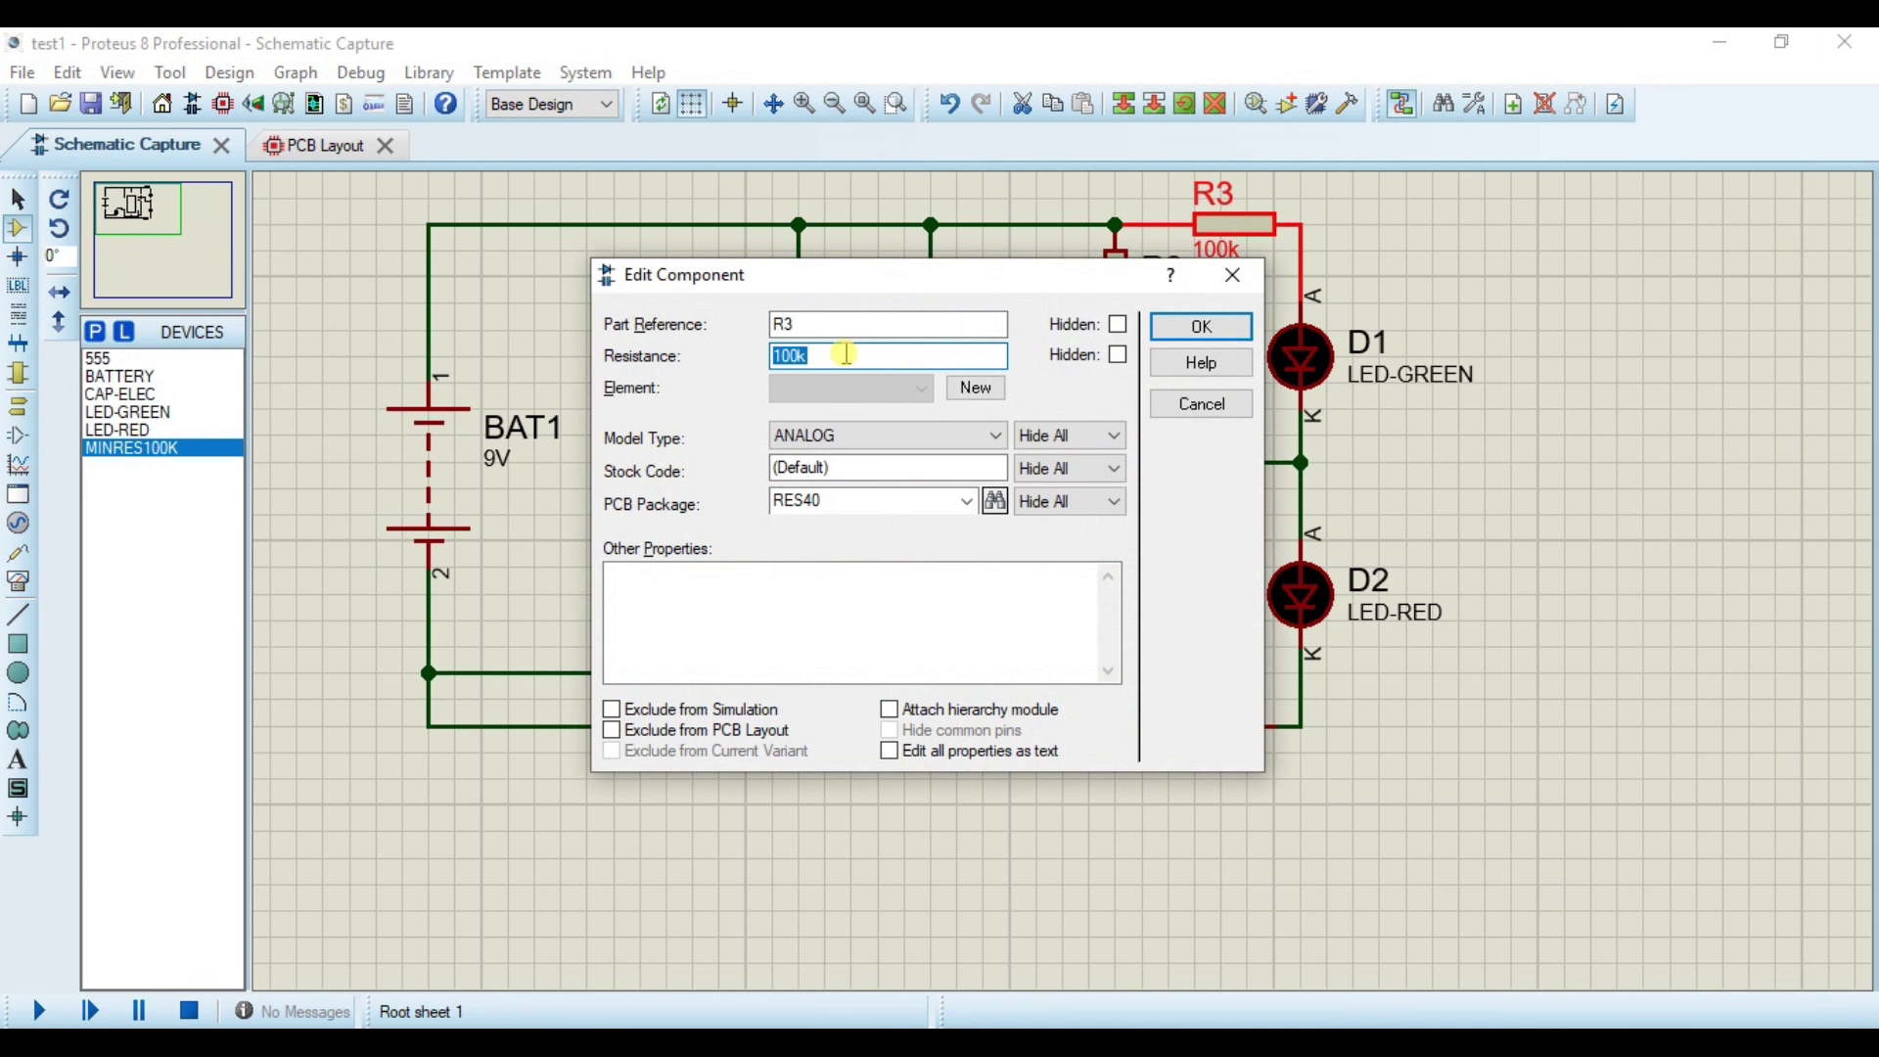
pyautogui.write('68')
pyautogui.click(1201, 328)
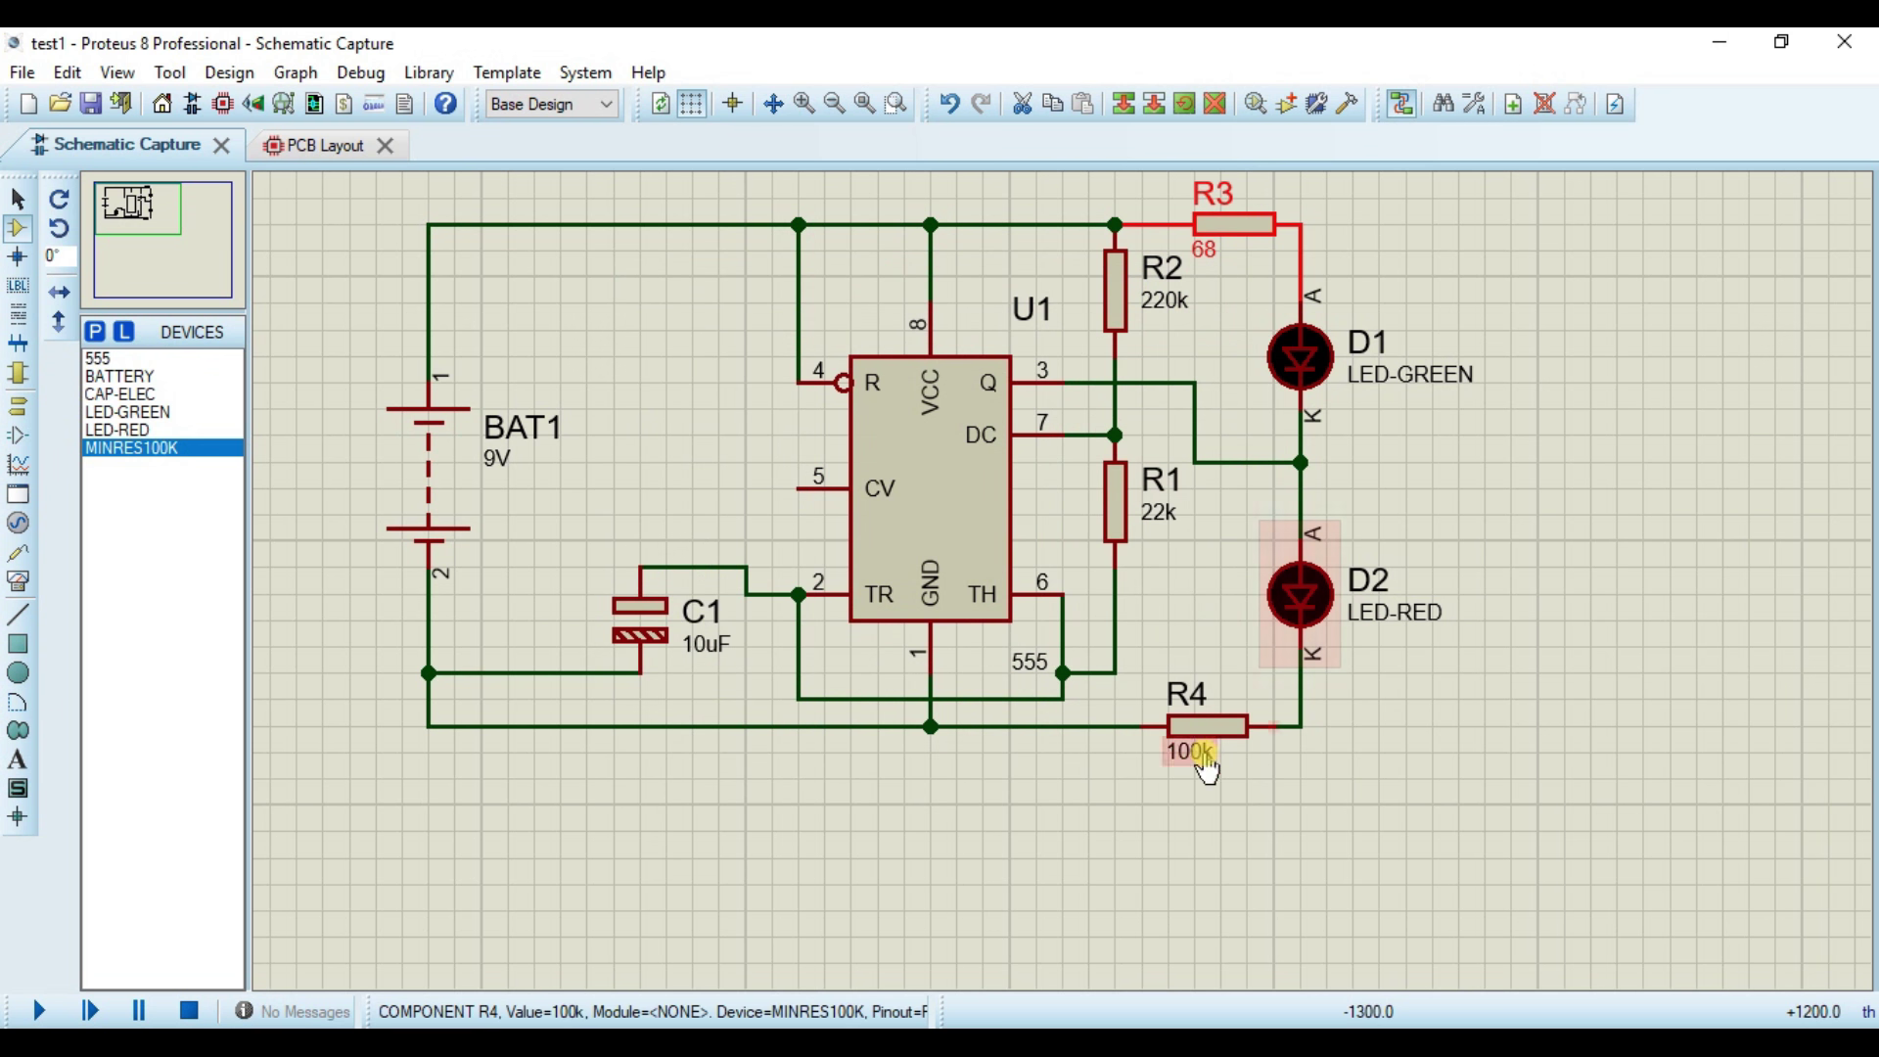
pyautogui.doubleClick(831, 352)
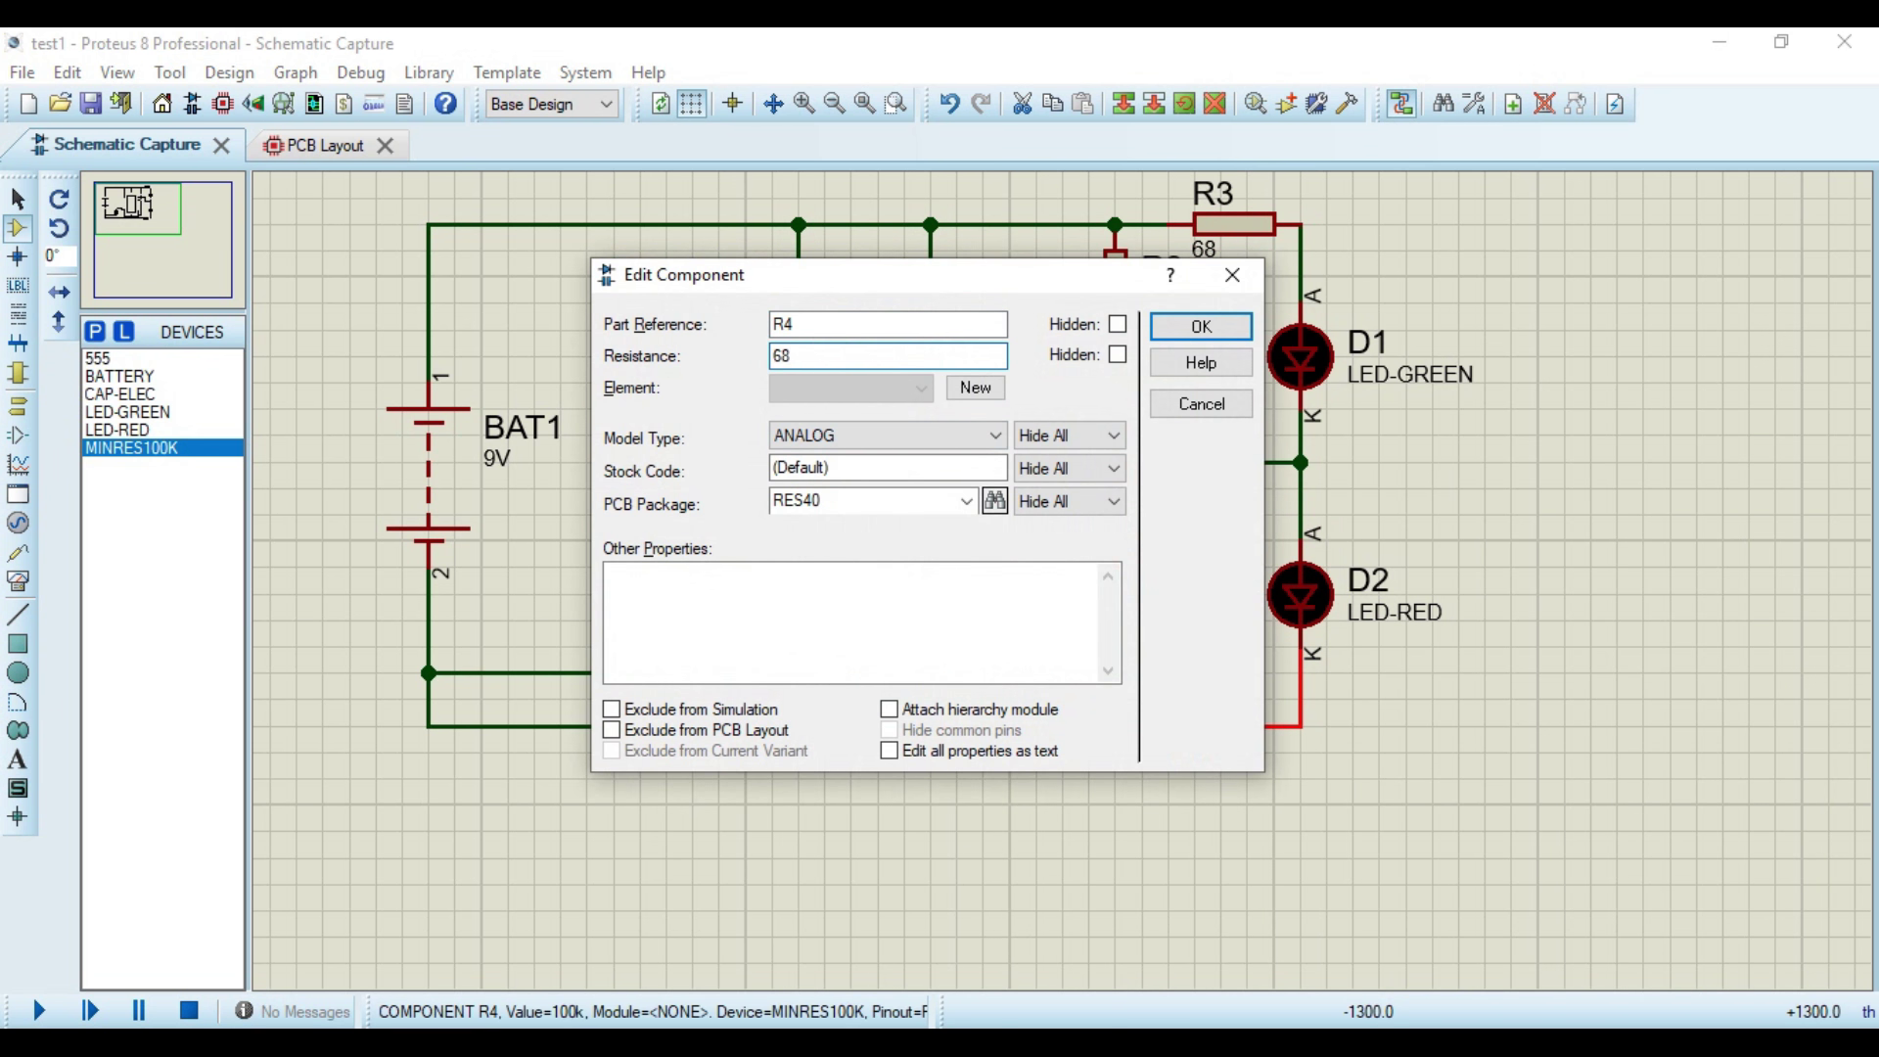
pyautogui.click(1212, 326)
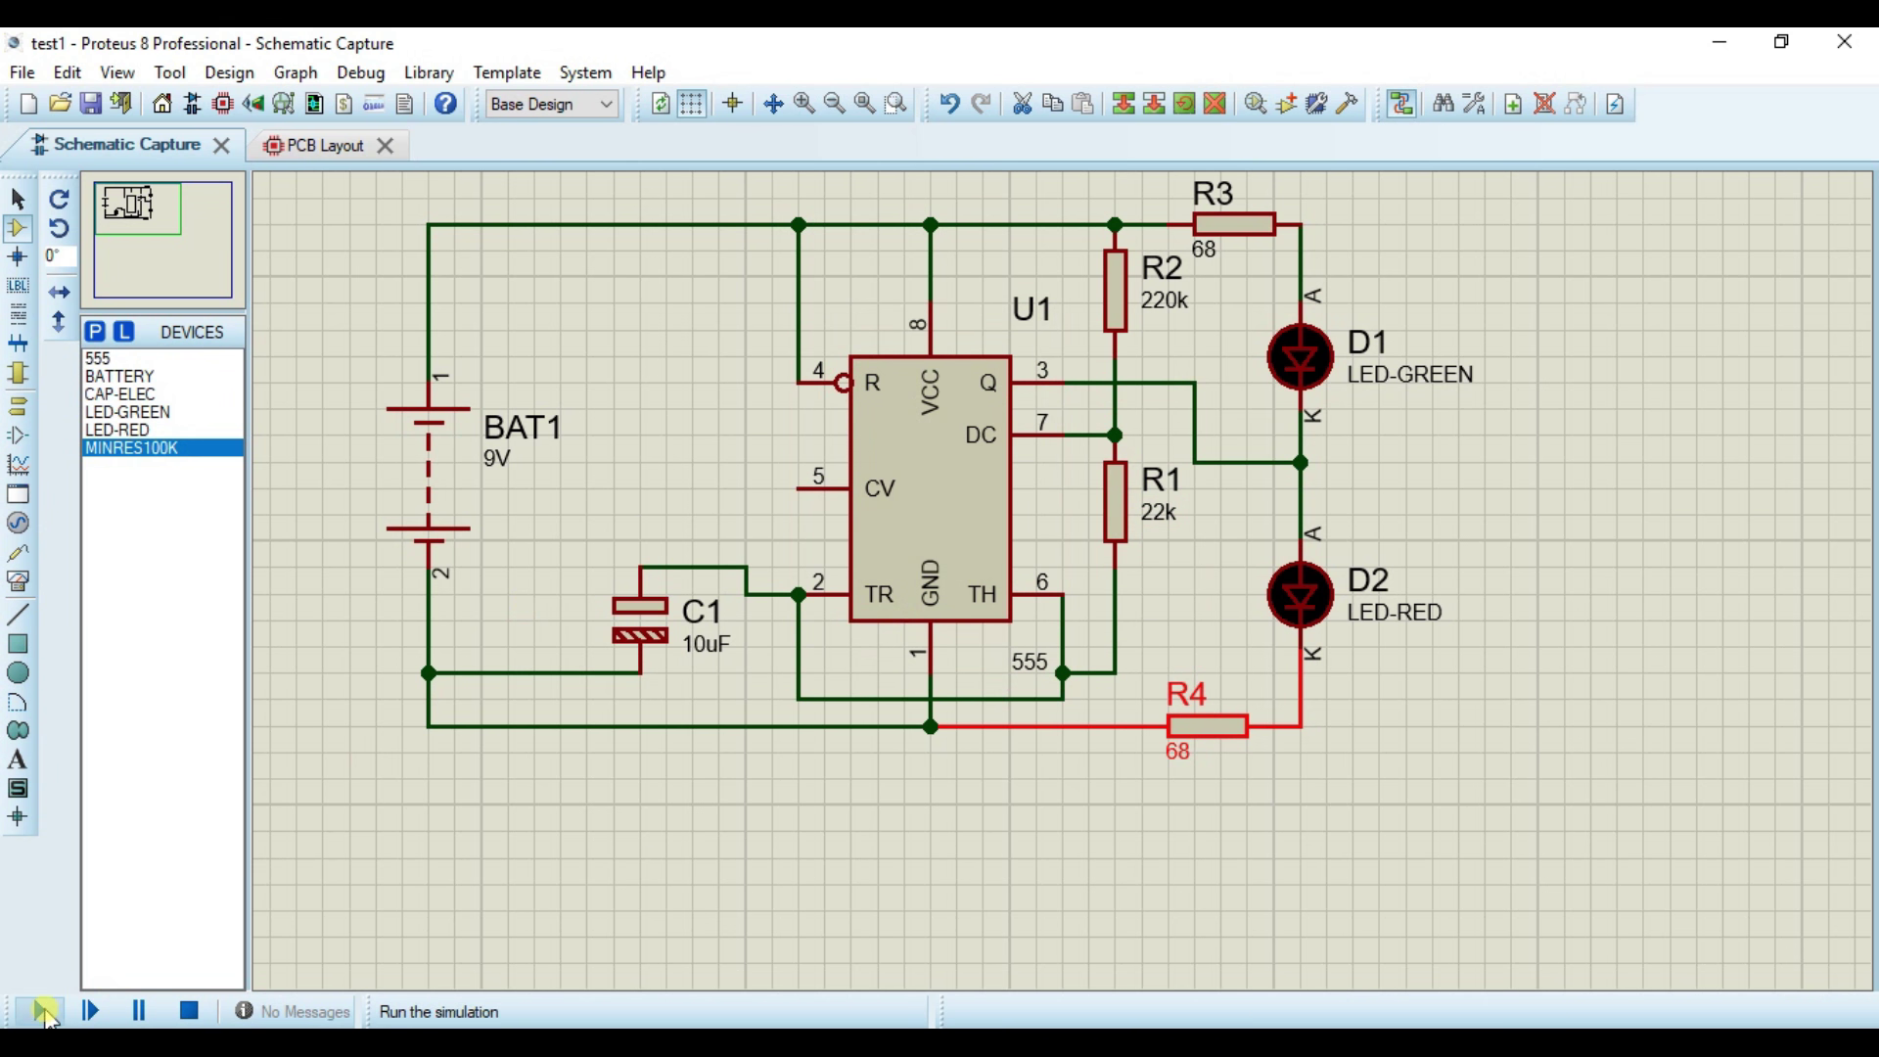
# Step: Run the circuit simulation, examine the simulation error log, and close it
pyautogui.click(43, 1011)
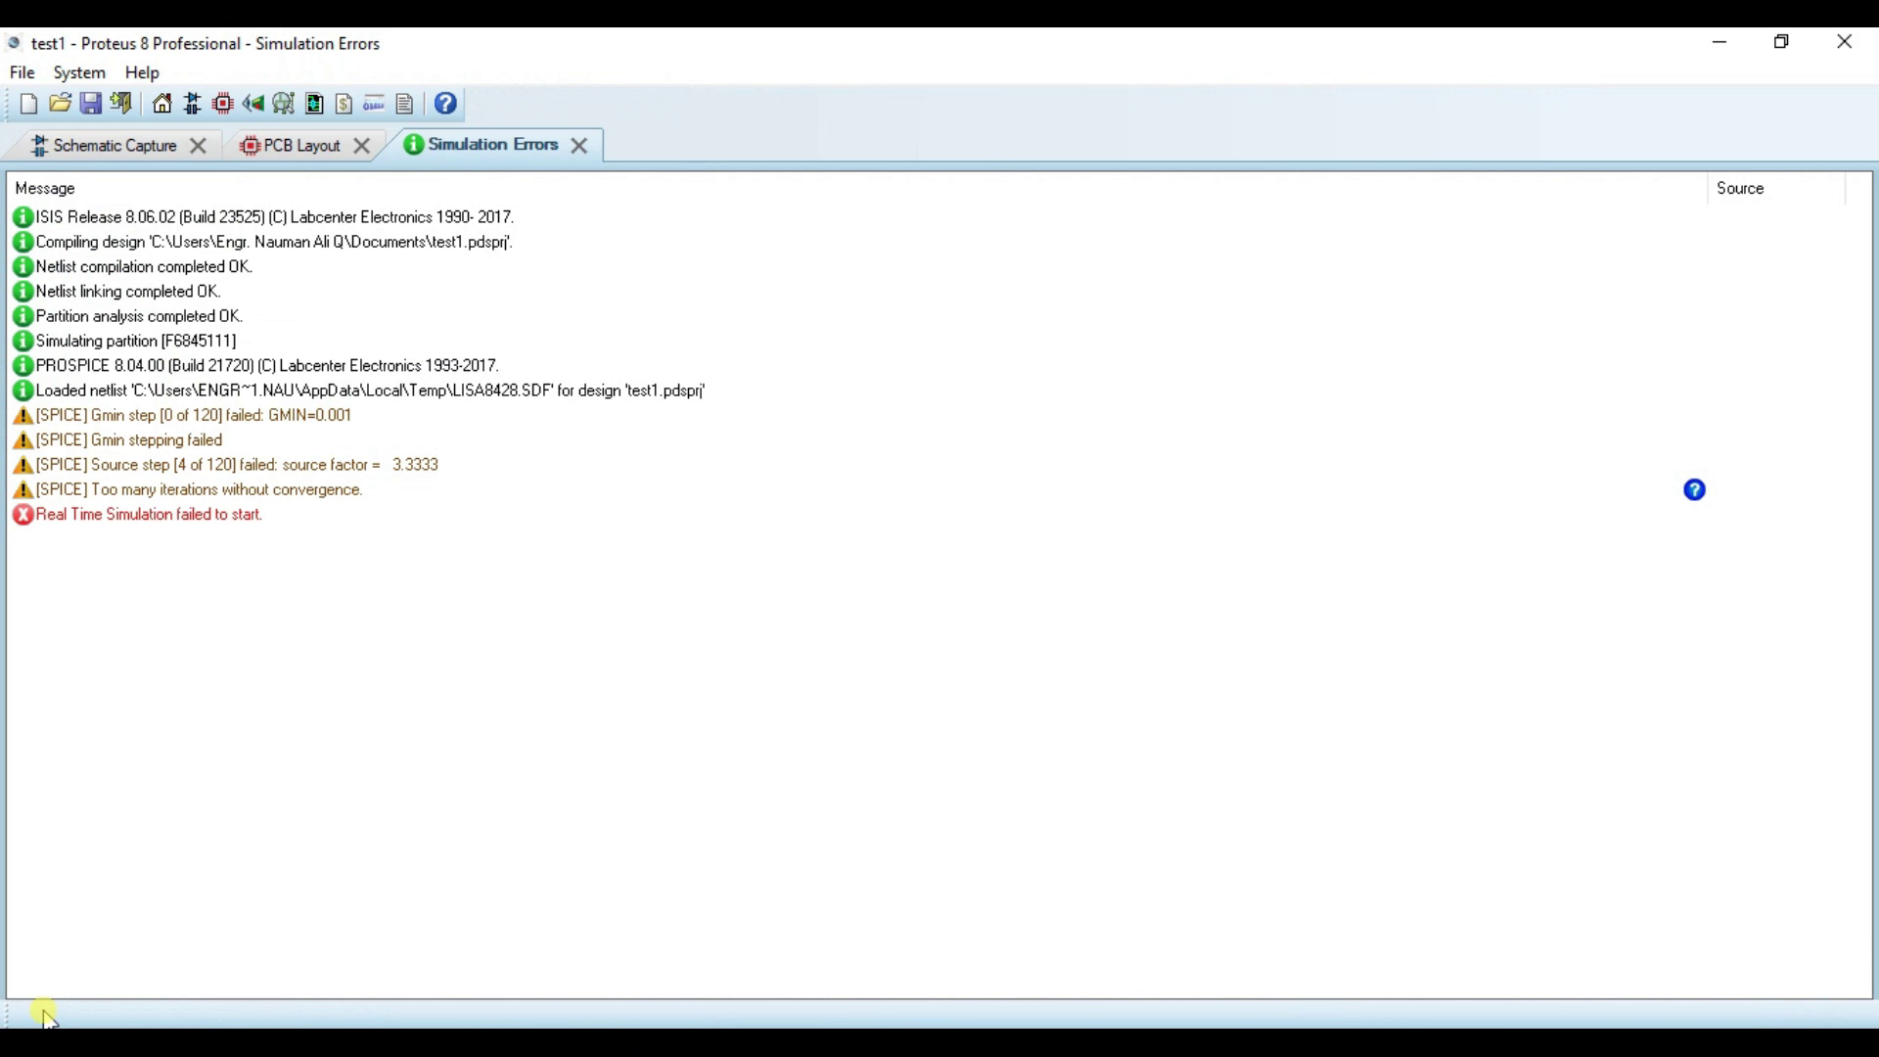
pyautogui.click(147, 518)
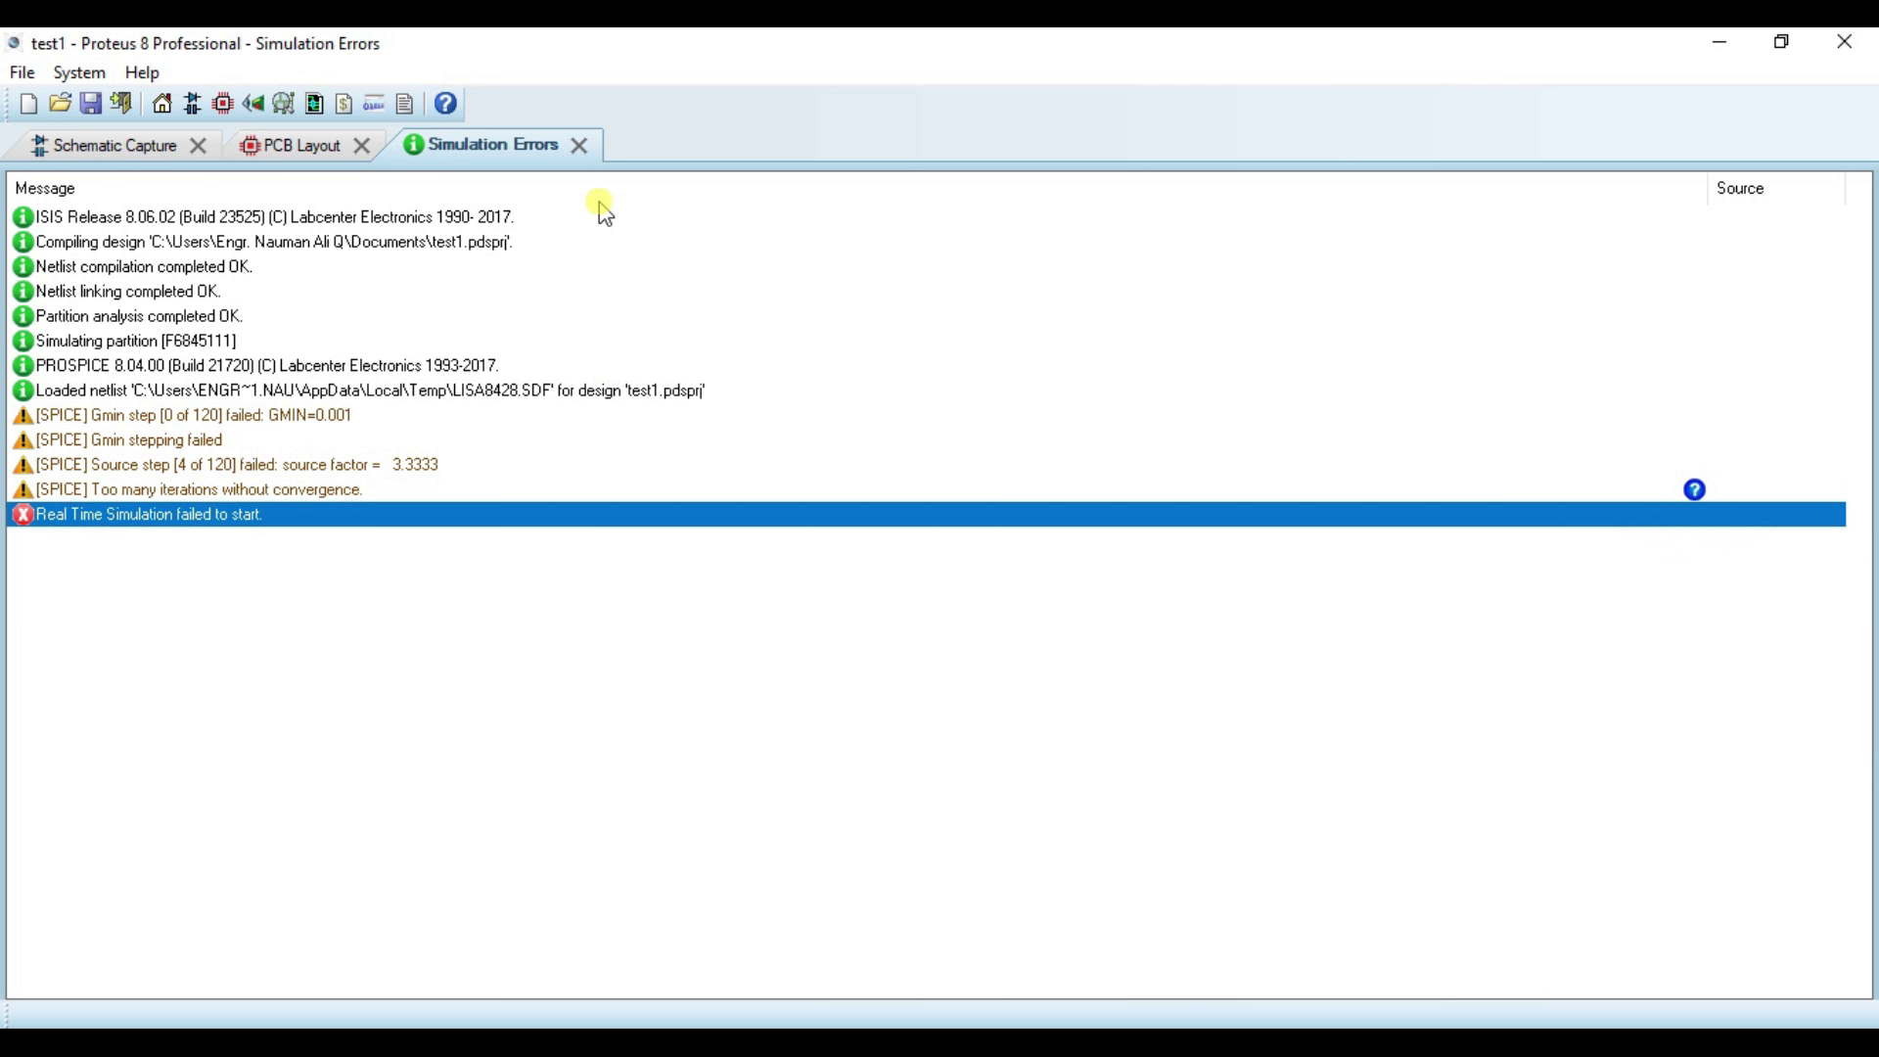
pyautogui.click(582, 146)
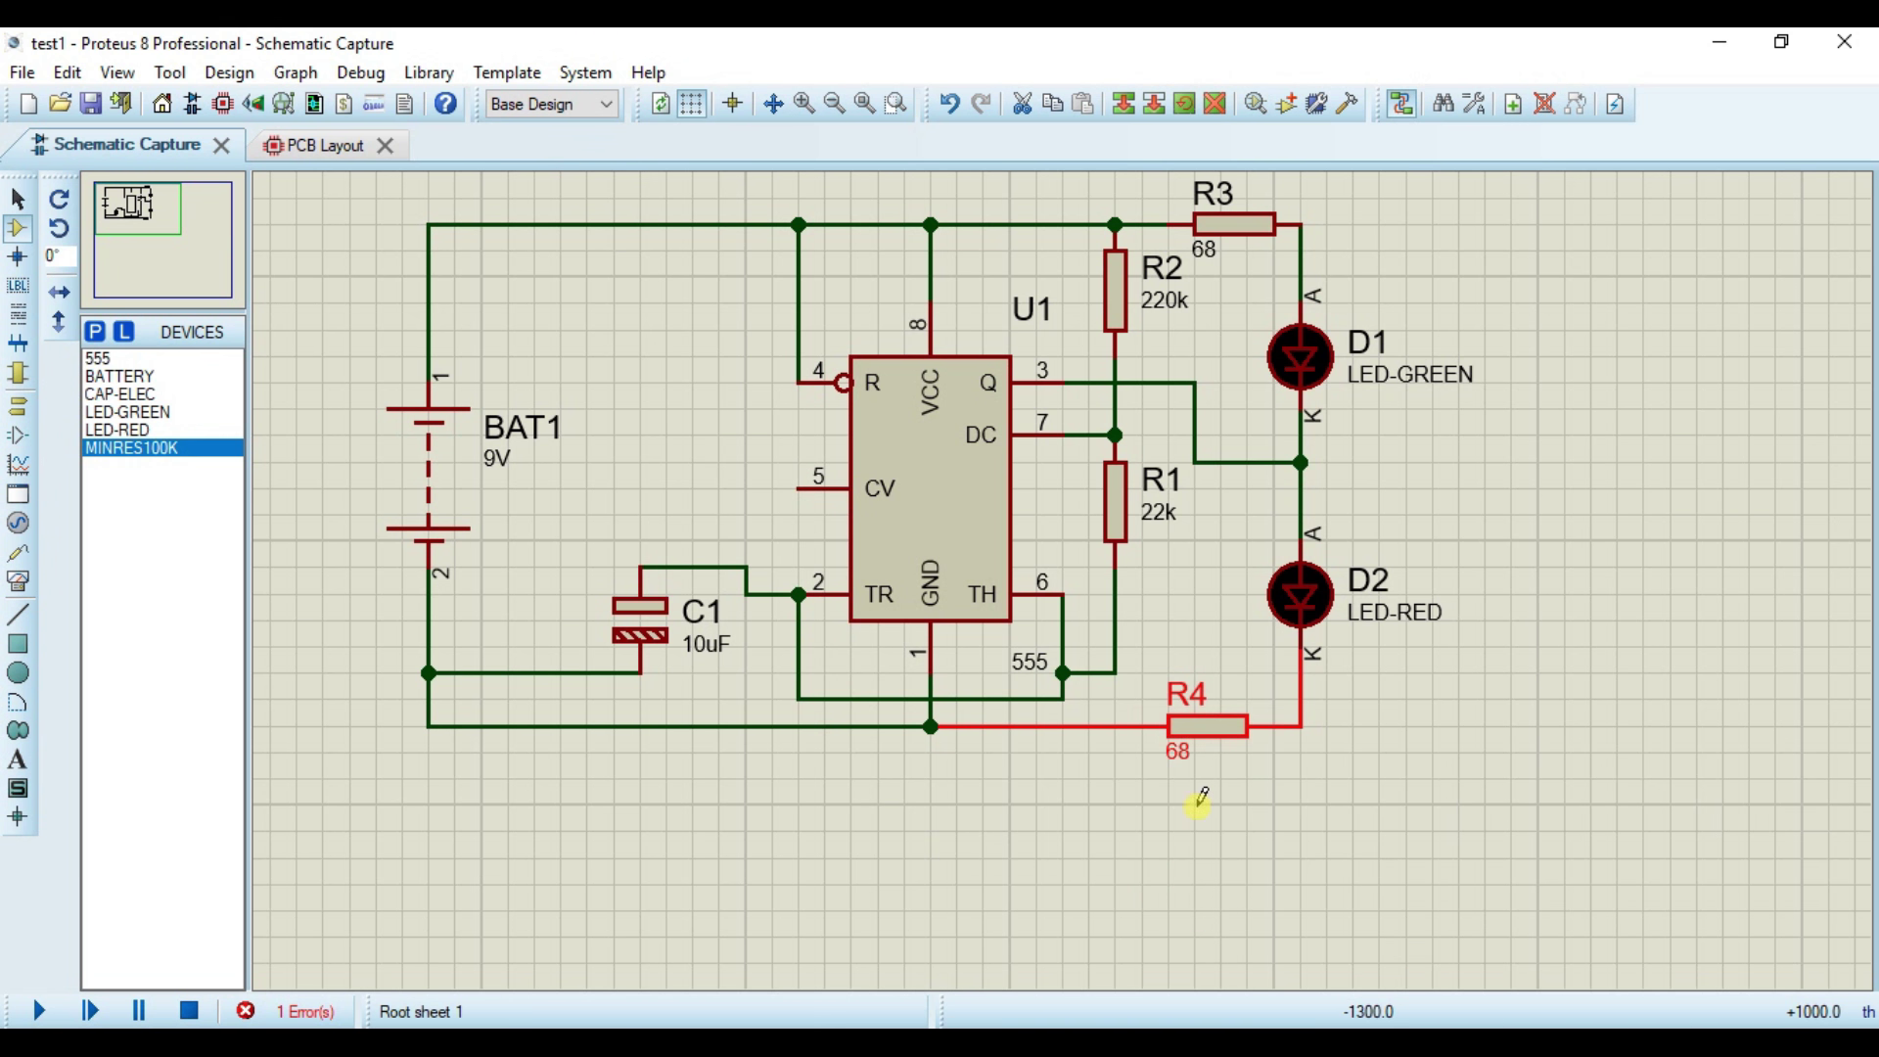
# Step: Place a GROUND terminal below the circuit and wire it to the battery's negative wire
pyautogui.moveTo(1205, 729)
pyautogui.mouseDown()
pyautogui.moveTo(1202, 834)
pyautogui.moveTo(1208, 707)
pyautogui.moveTo(1206, 729)
pyautogui.mouseUp()
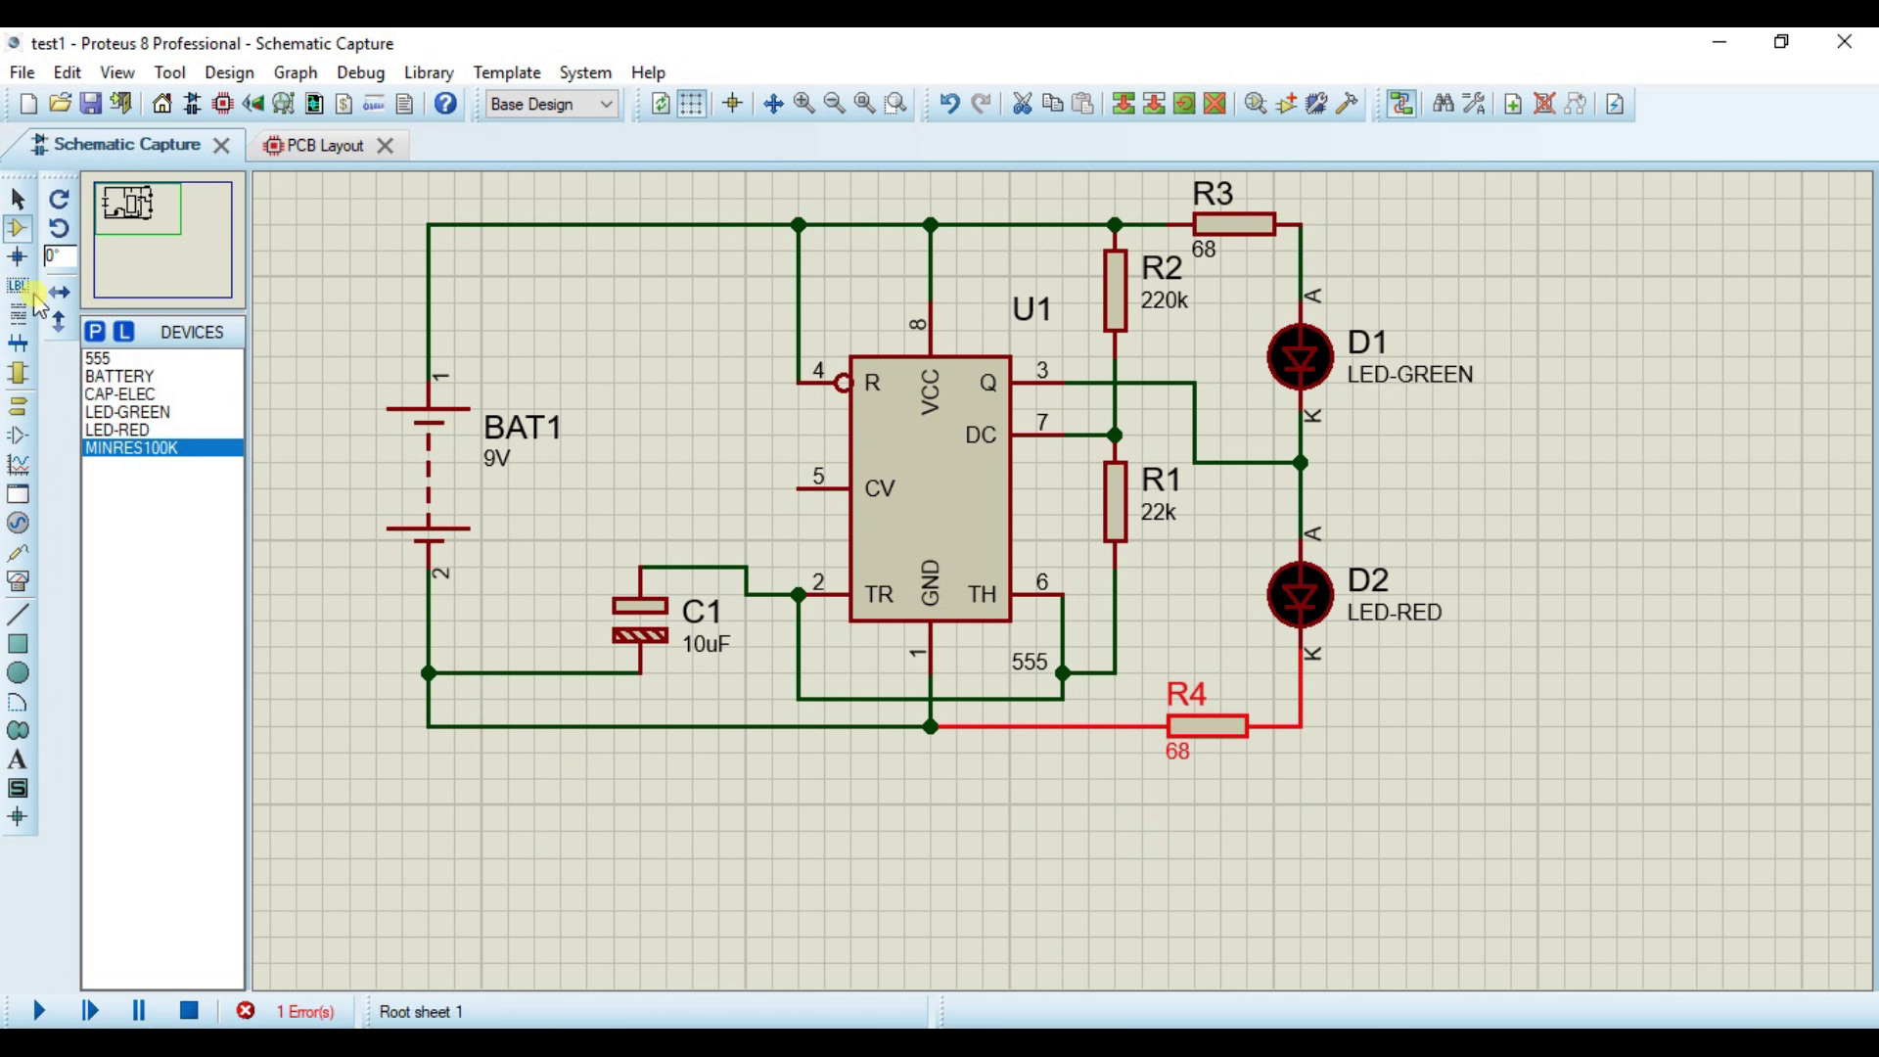
pyautogui.click(17, 406)
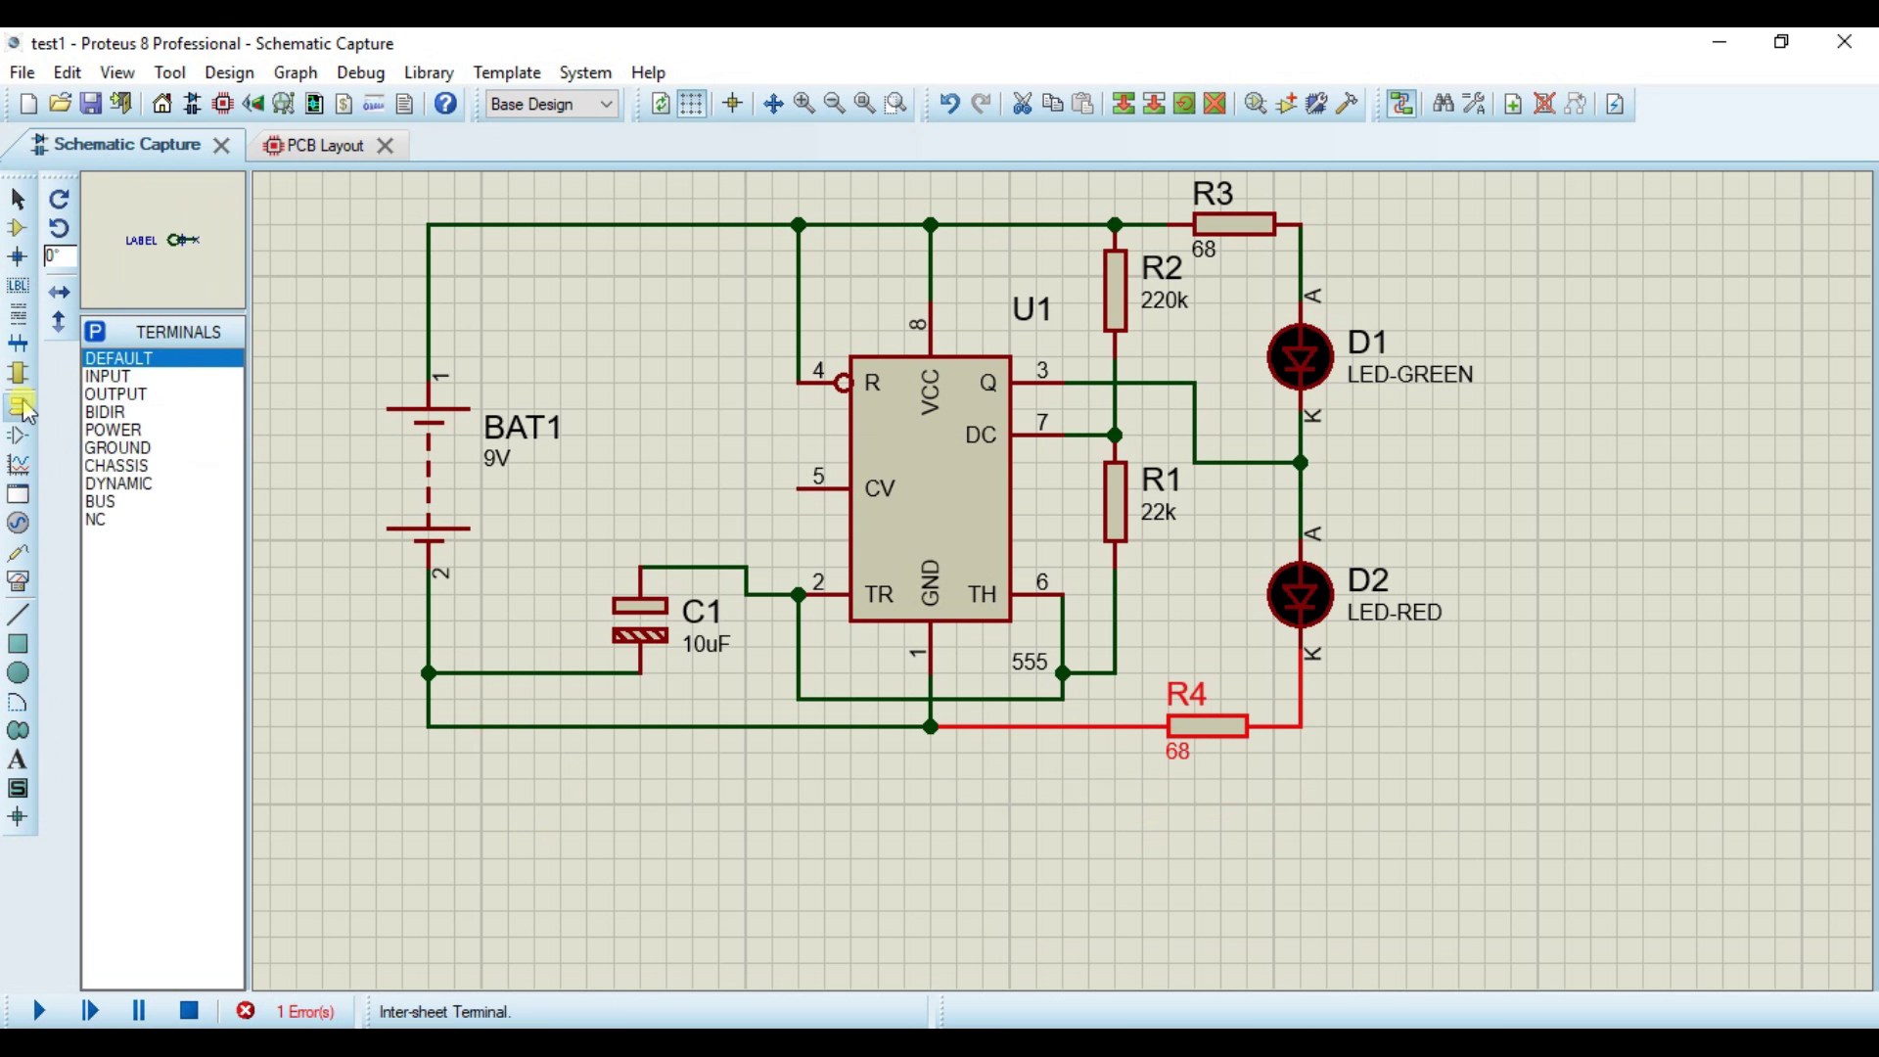
pyautogui.click(135, 449)
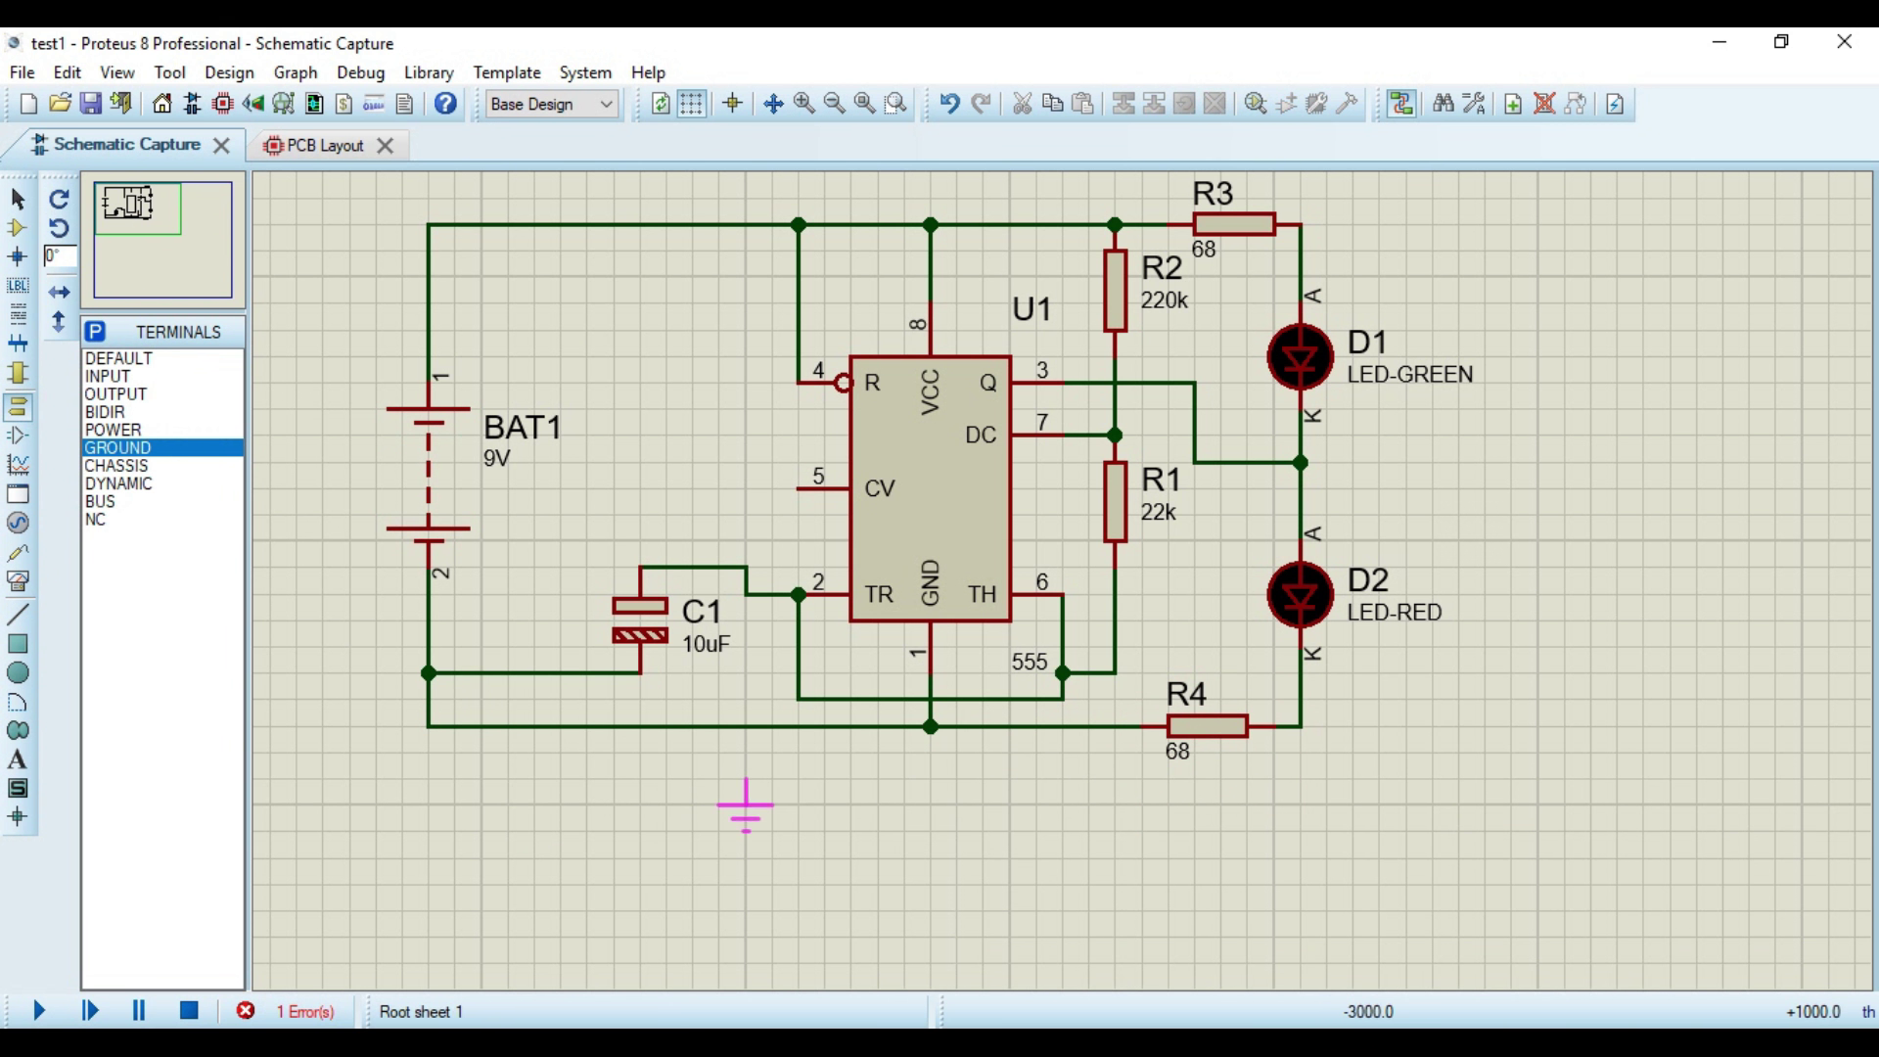
pyautogui.click(745, 780)
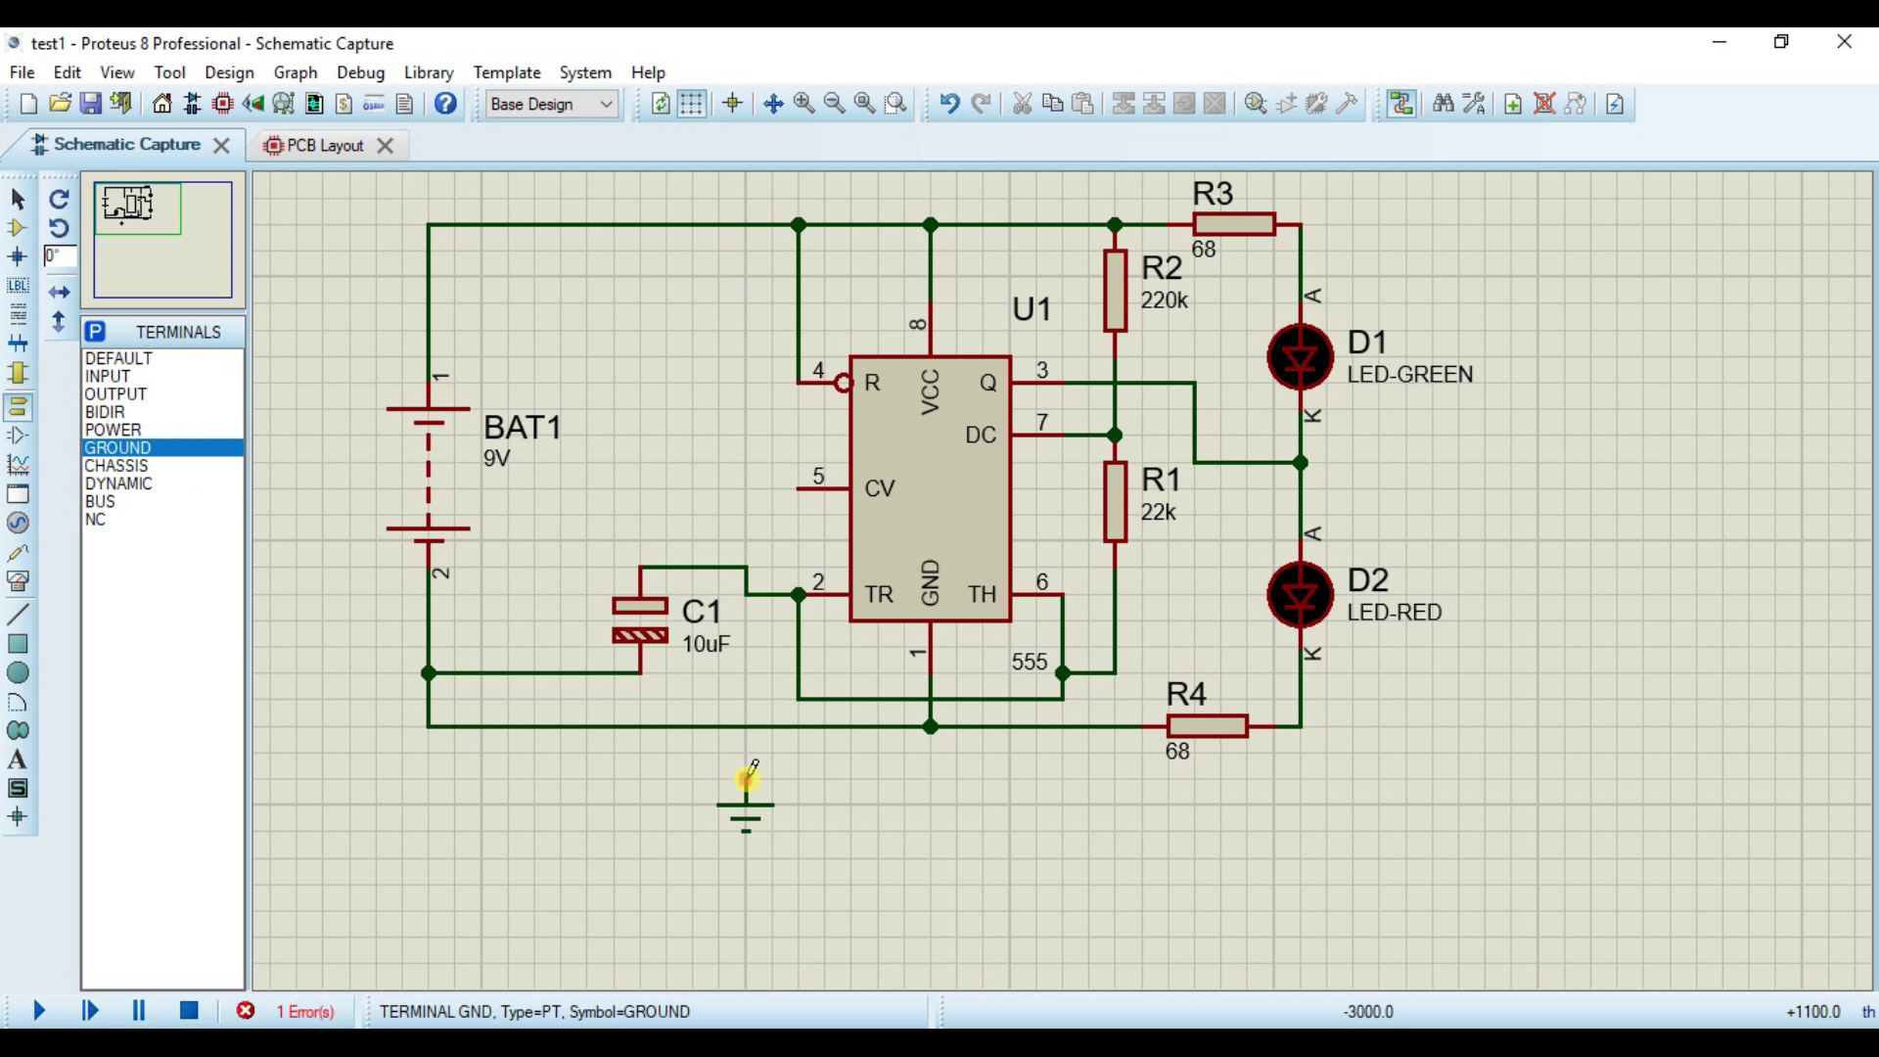
pyautogui.click(746, 726)
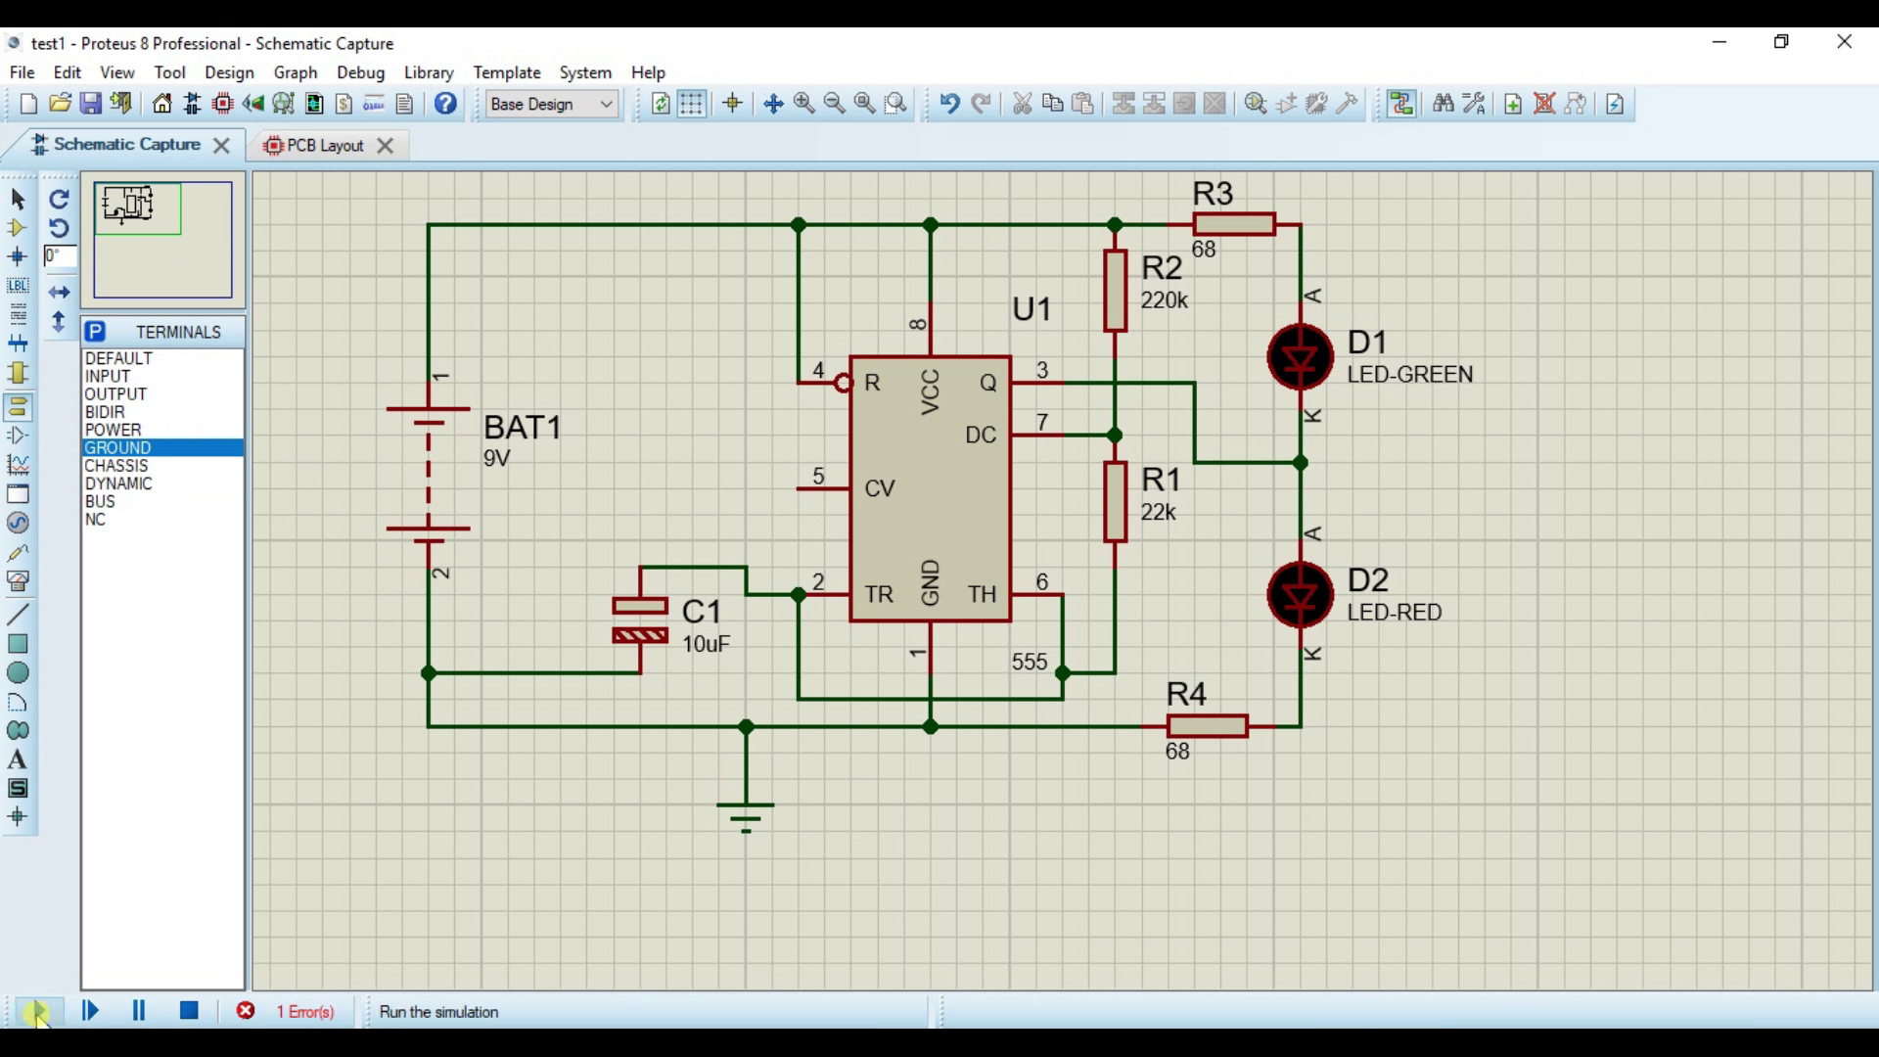
# Step: Run the simulation of the grounded circuit to watch the LEDs, and stop it
pyautogui.click(35, 1013)
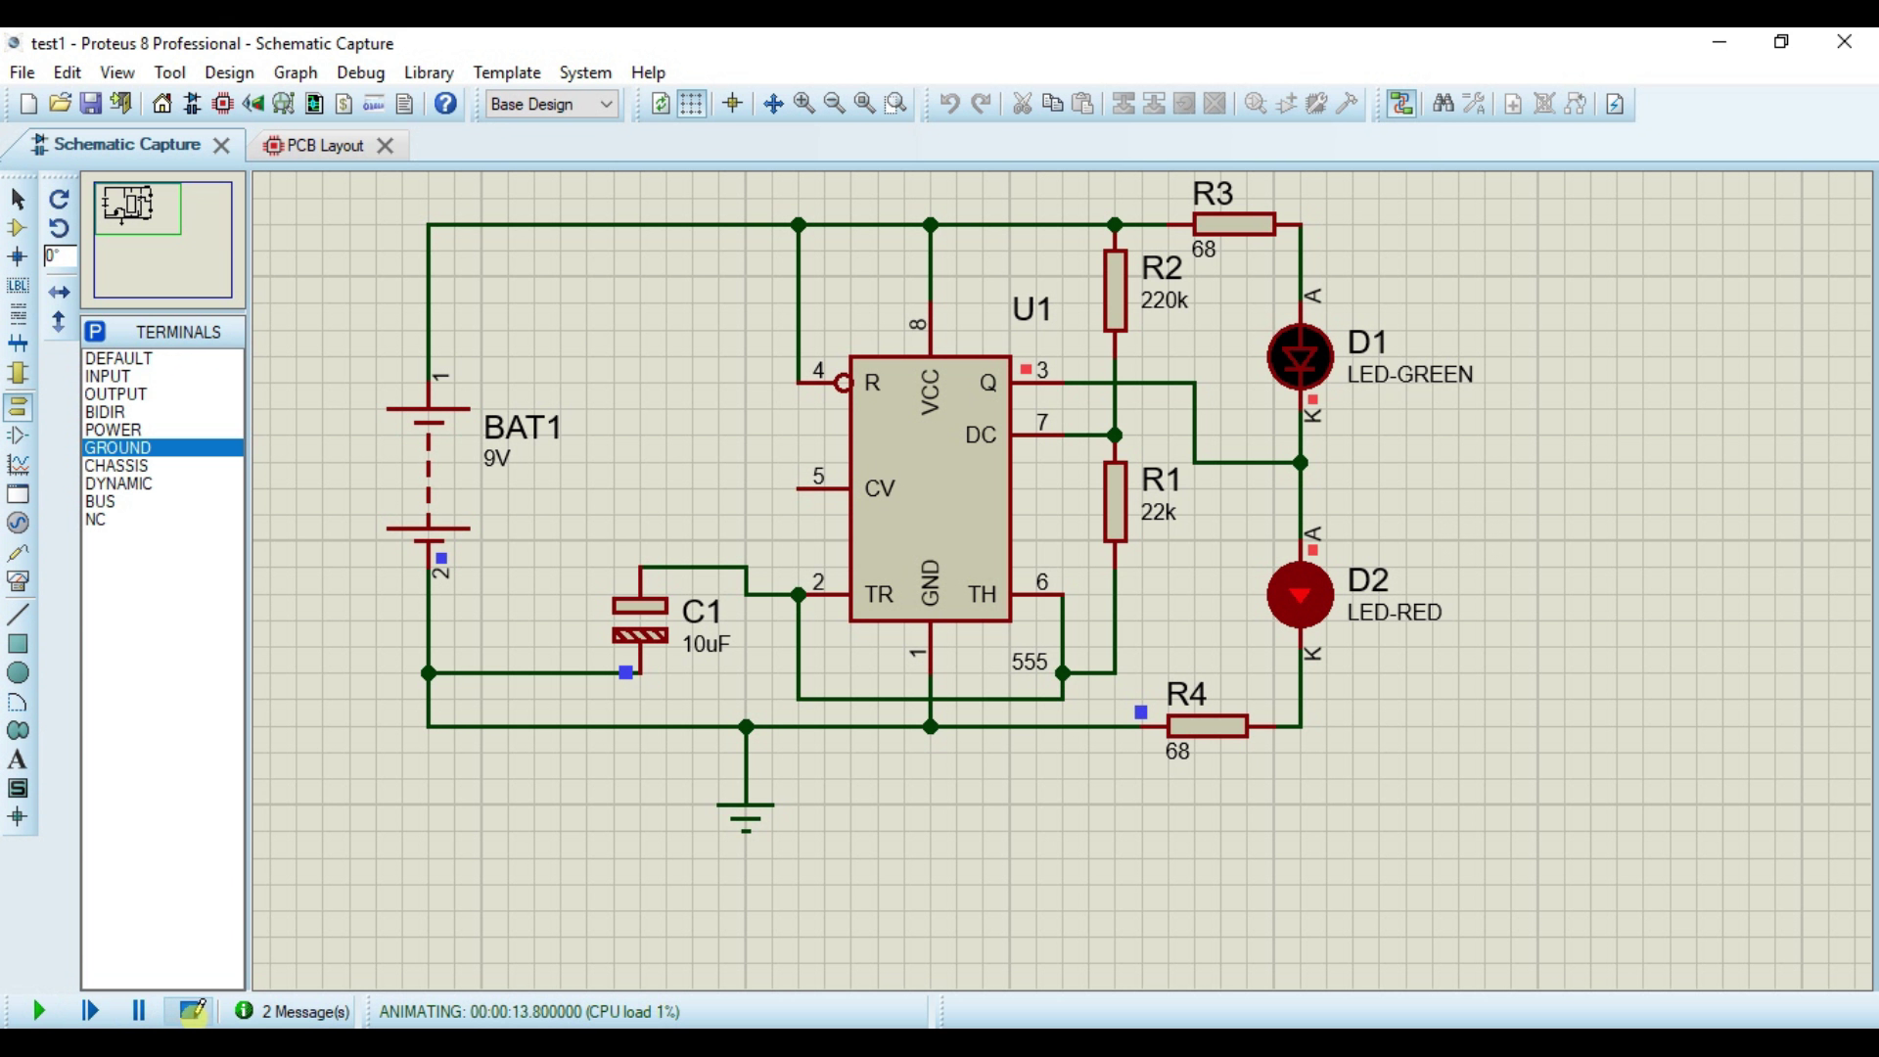
pyautogui.click(192, 1010)
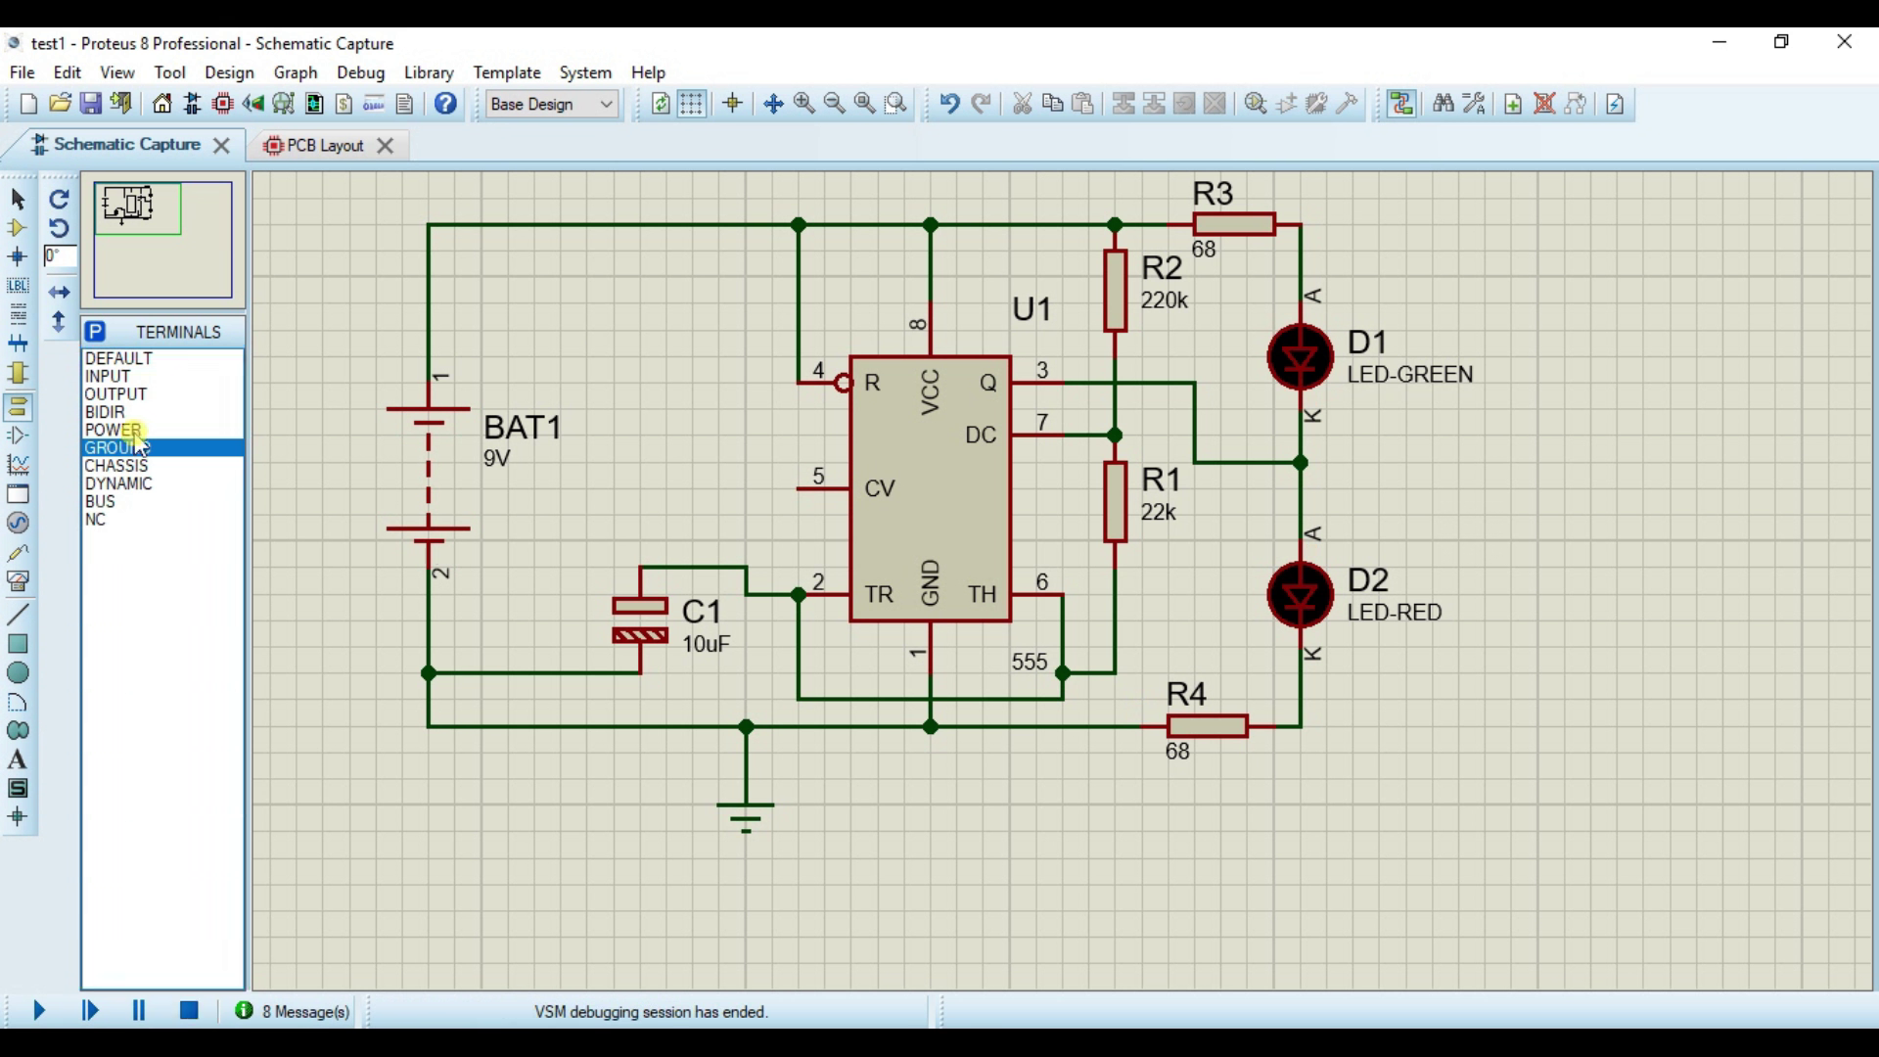
# Step: Open the project's PCB layout and switch to component placement to list the parts
pyautogui.click(330, 155)
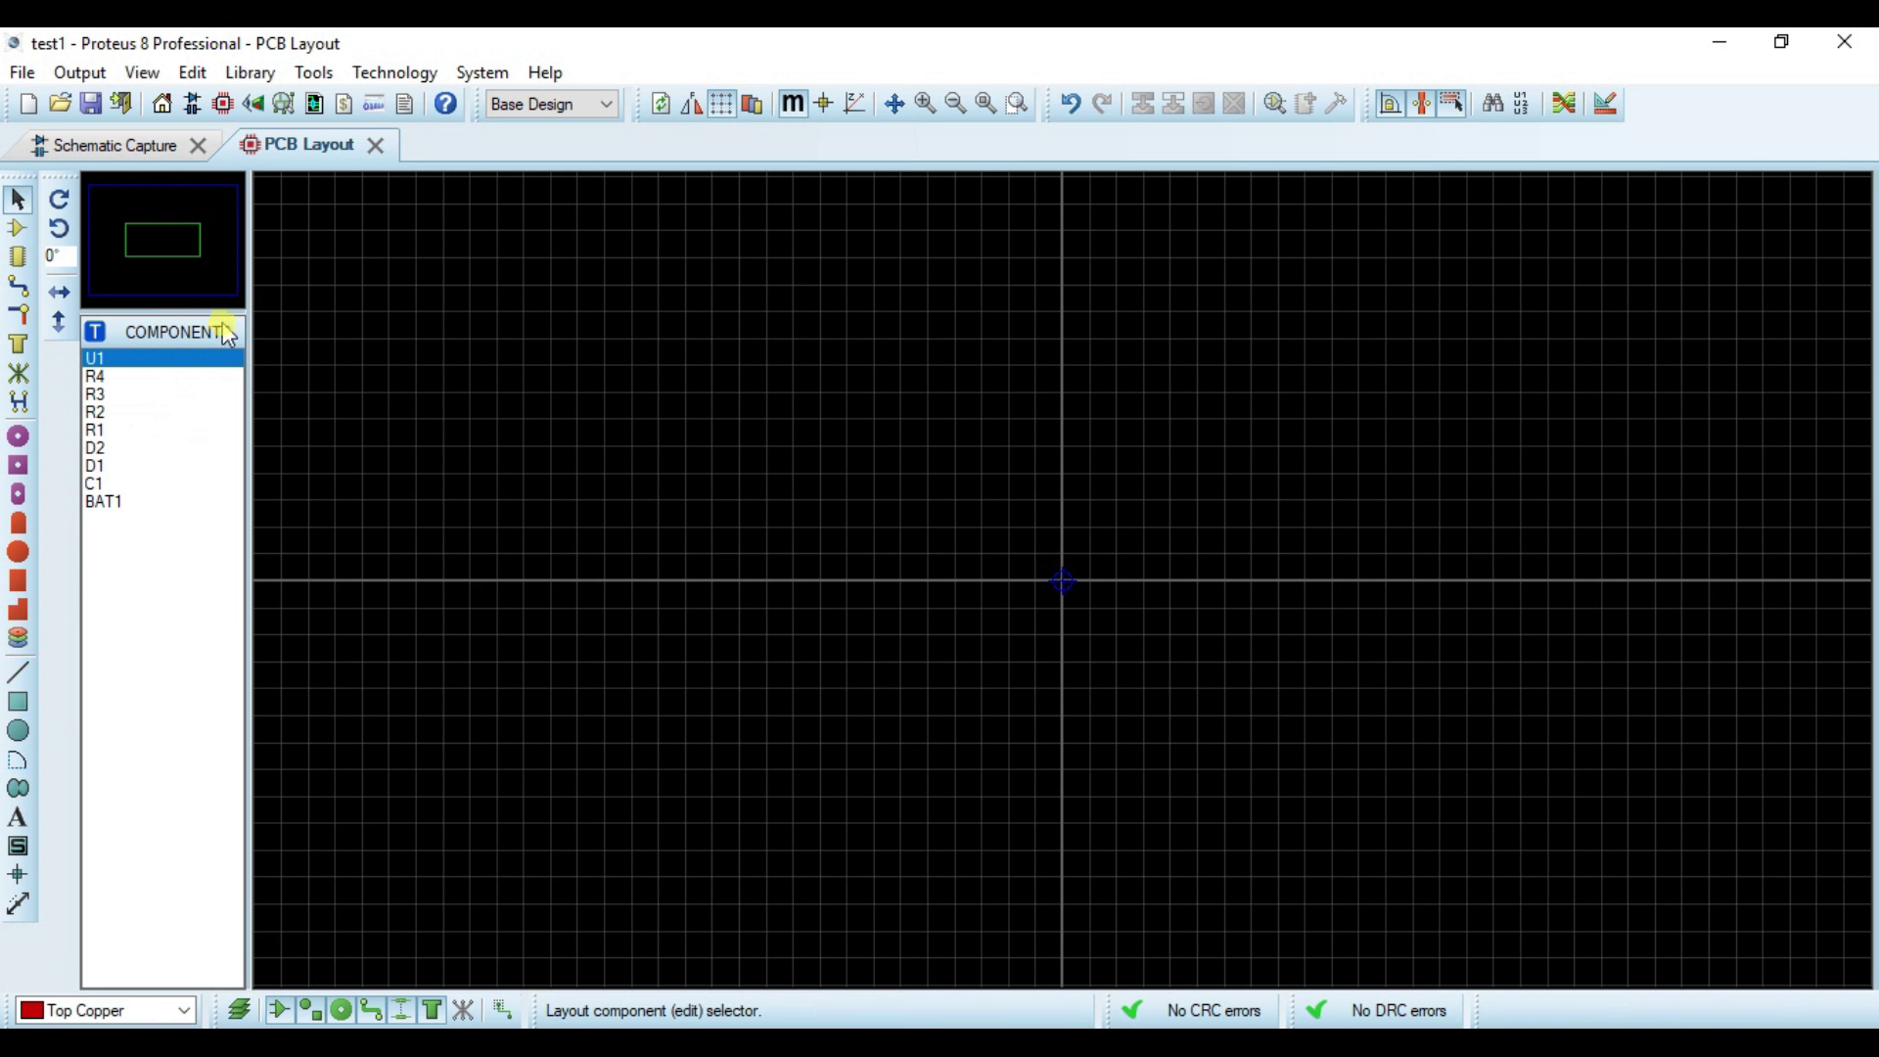
pyautogui.click(93, 358)
pyautogui.click(16, 231)
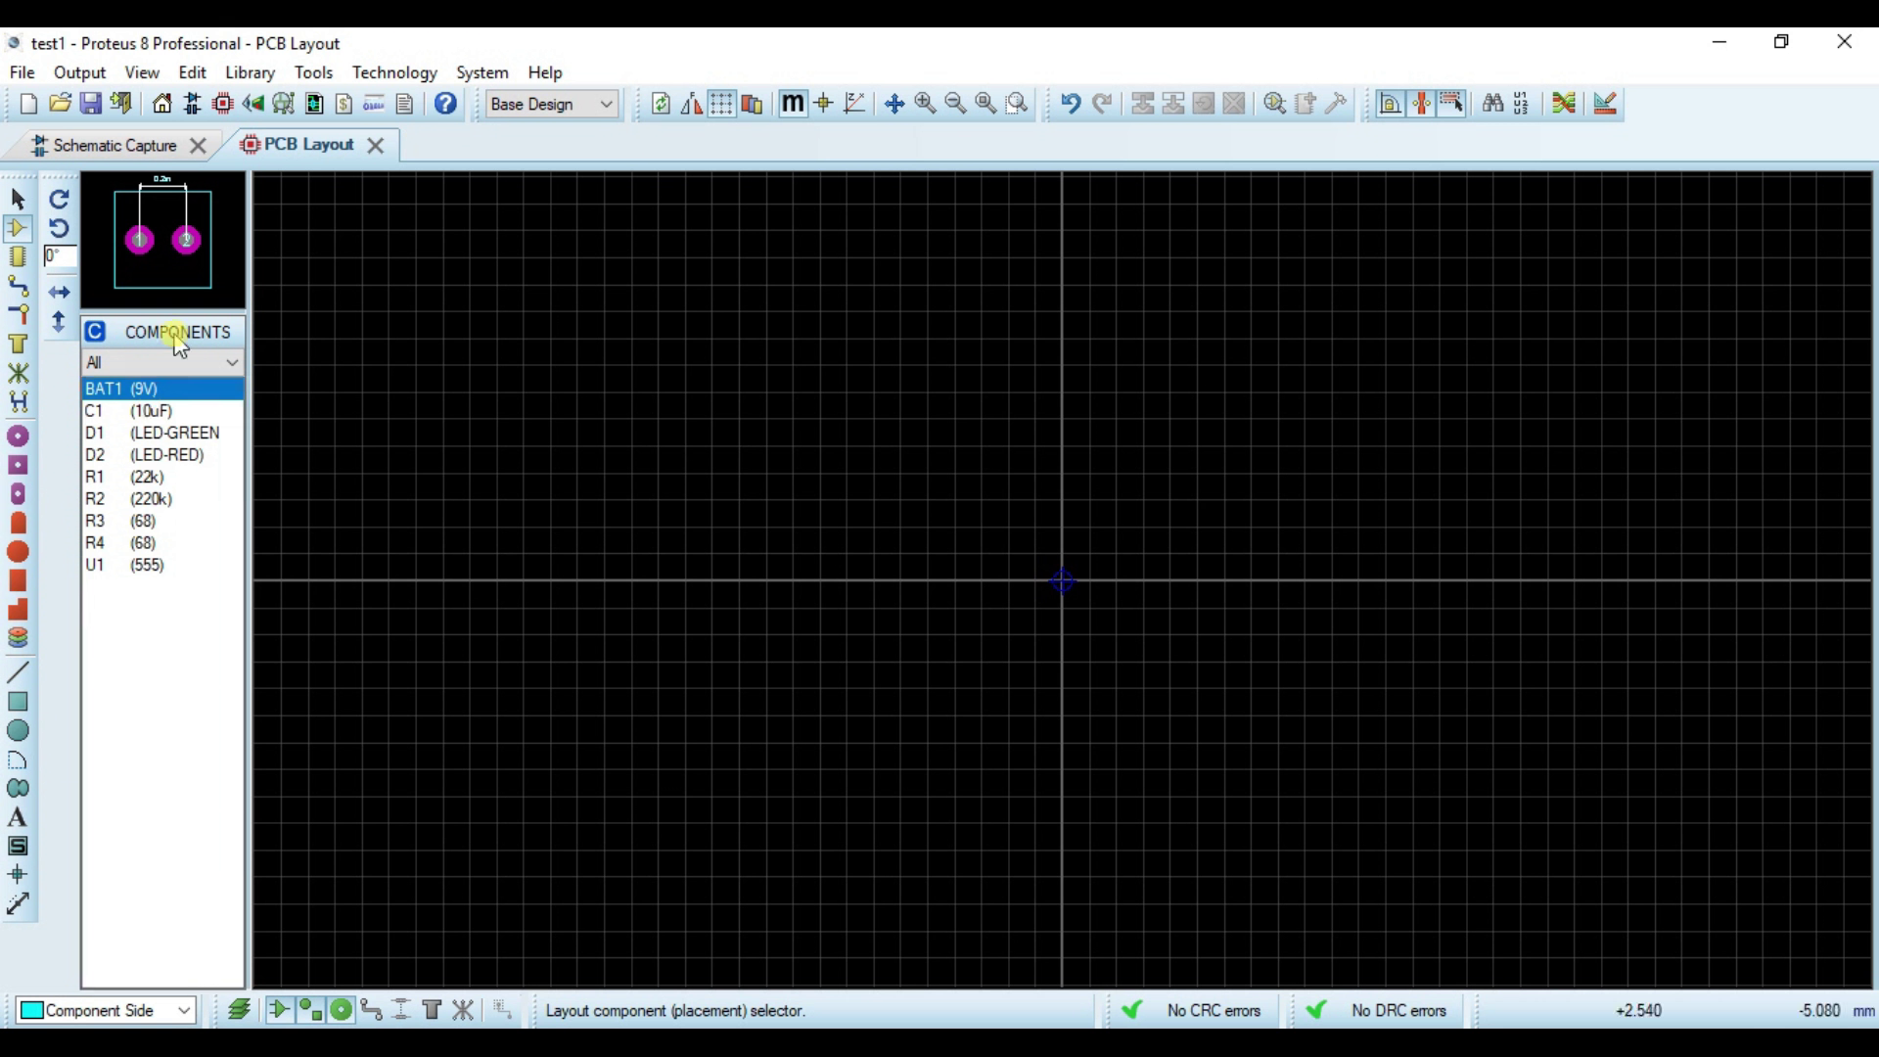
# Step: Preview the footprints of components C1, D1, D2, R1 and R2 before placement
pyautogui.click(151, 410)
pyautogui.click(151, 432)
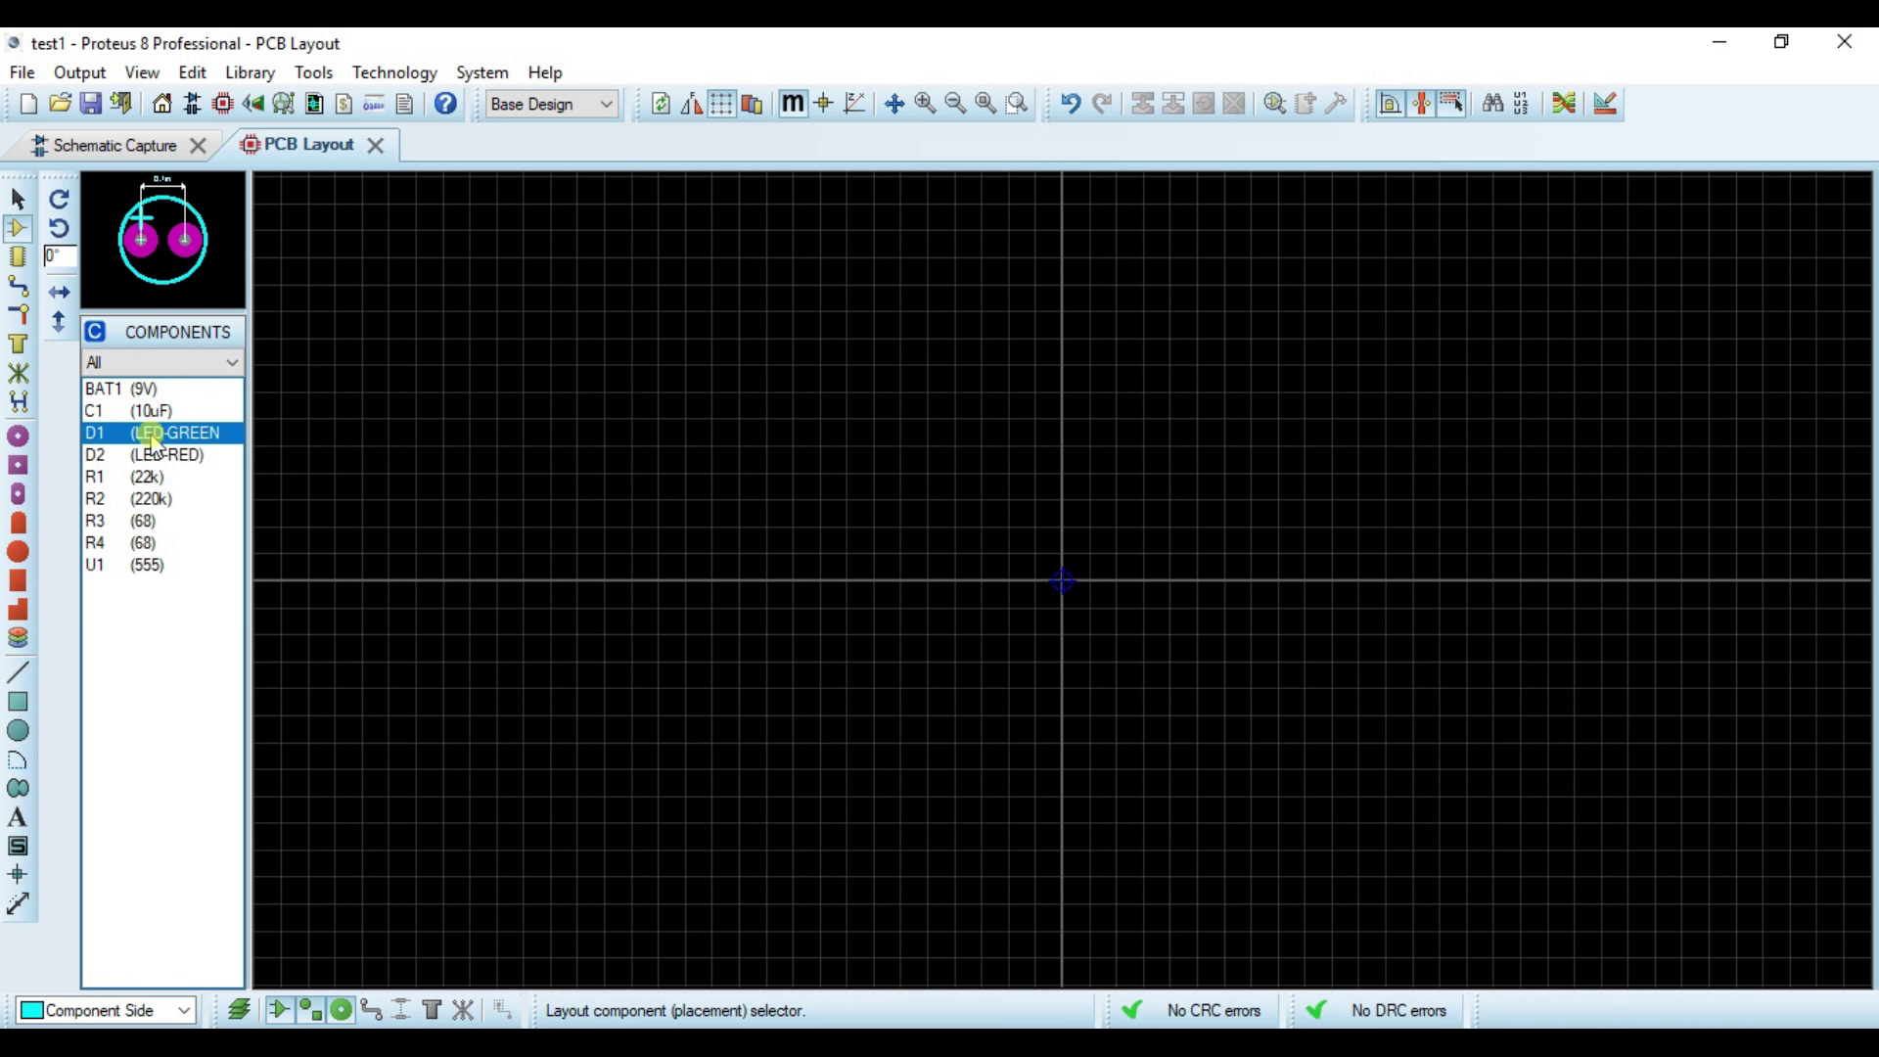
pyautogui.click(152, 455)
pyautogui.click(150, 476)
pyautogui.click(151, 498)
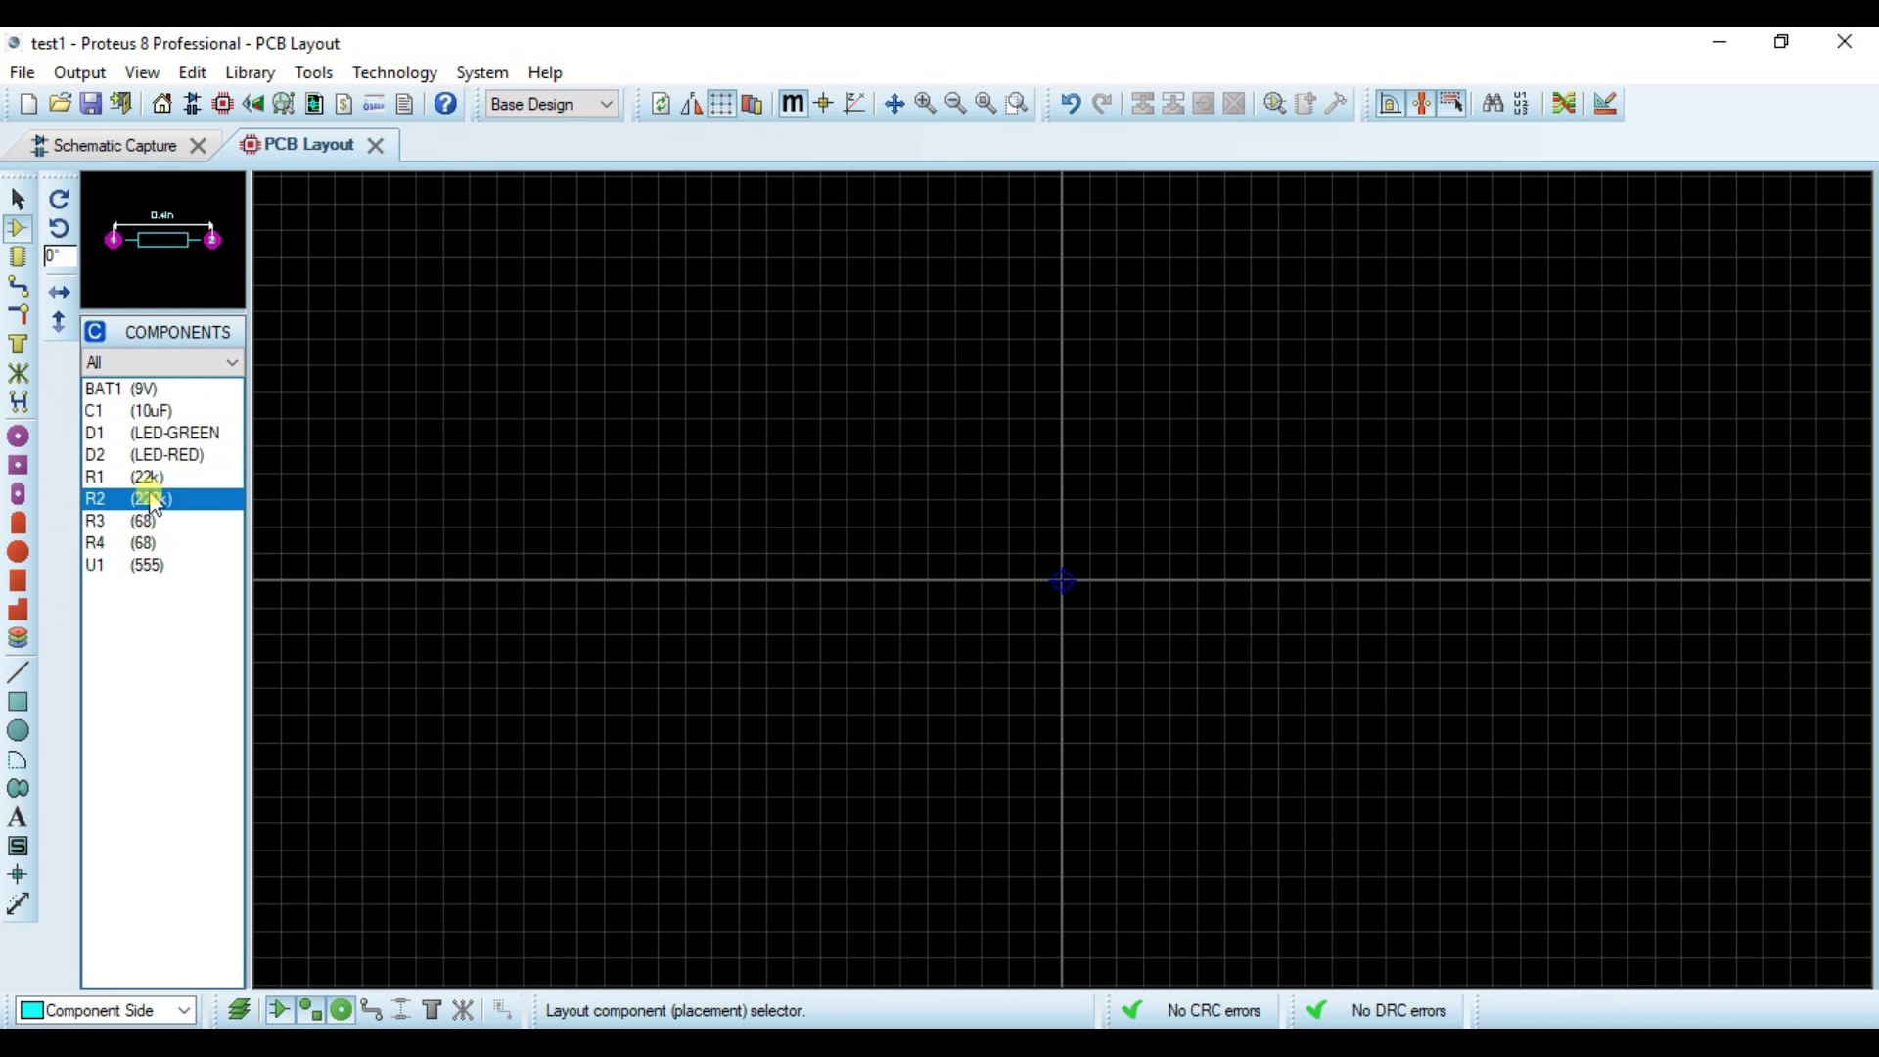
# Step: Place the battery BAT1 in the upper-left part of the layout and rotate it clockwise
pyautogui.click(142, 390)
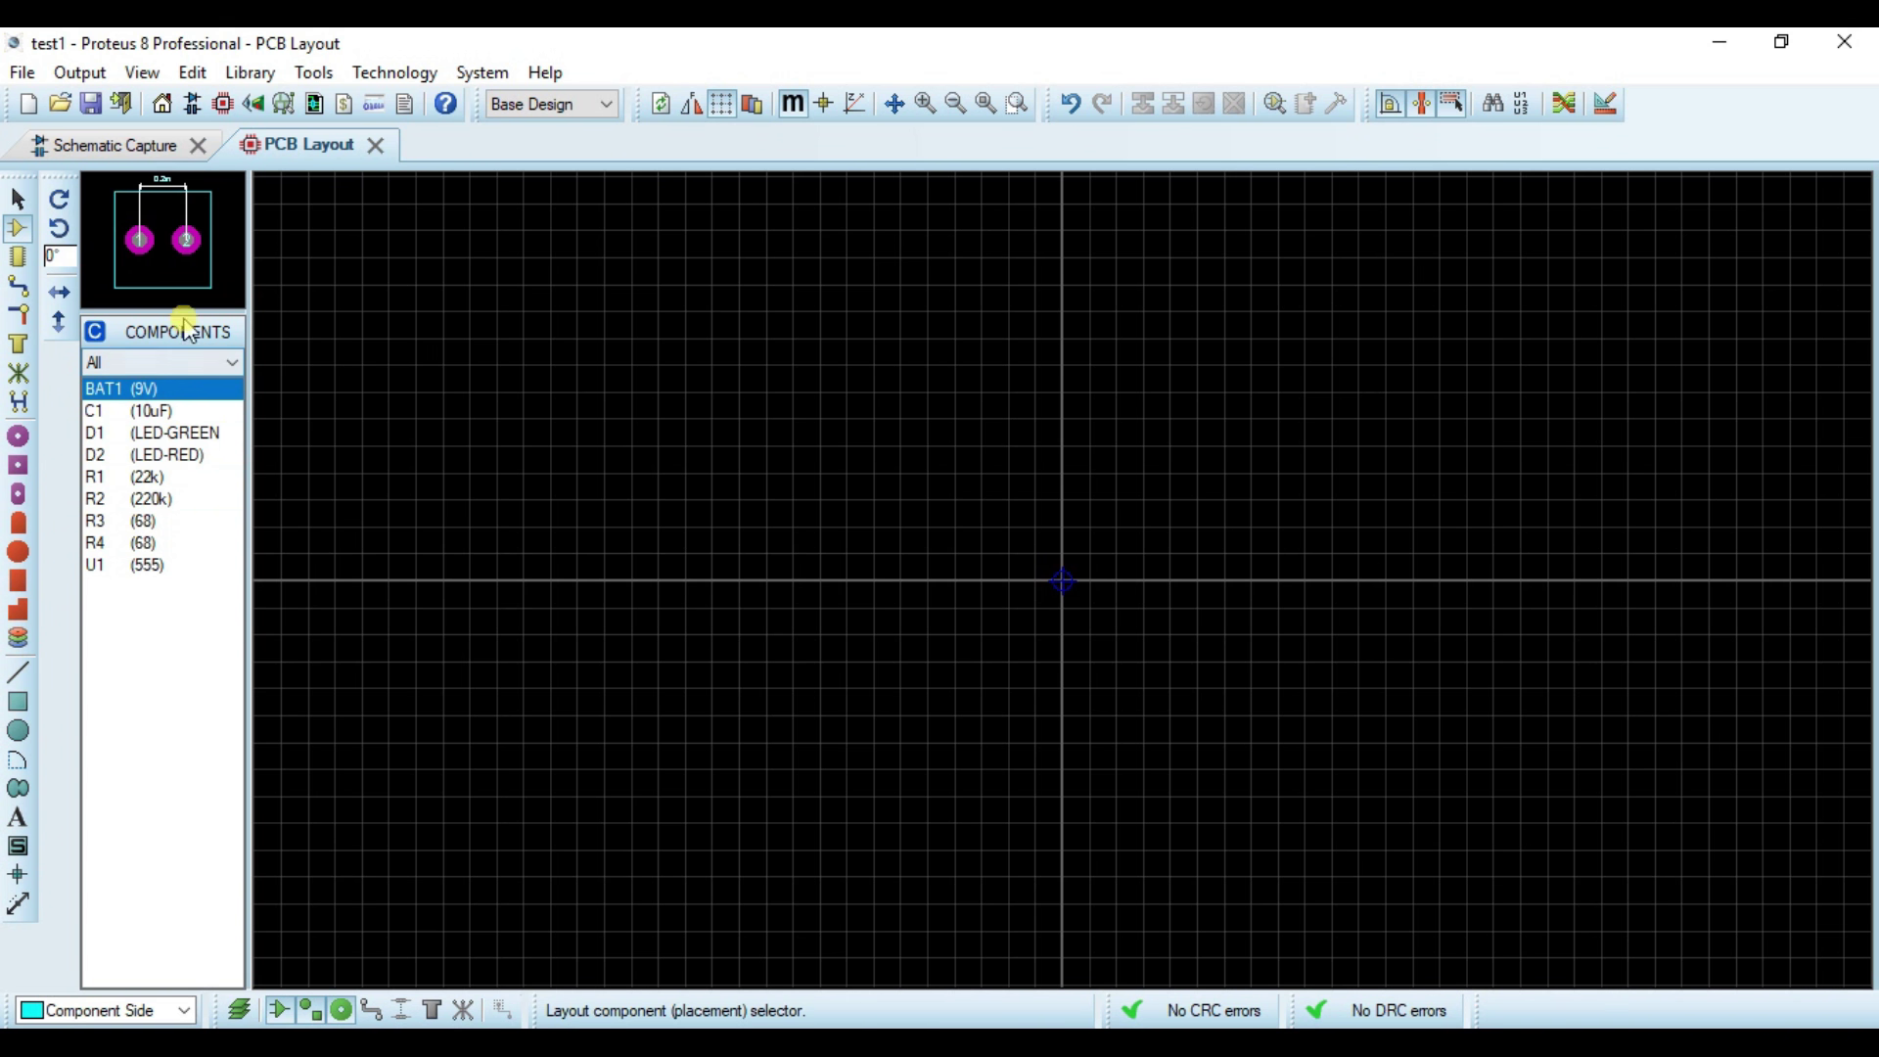
pyautogui.click(459, 445)
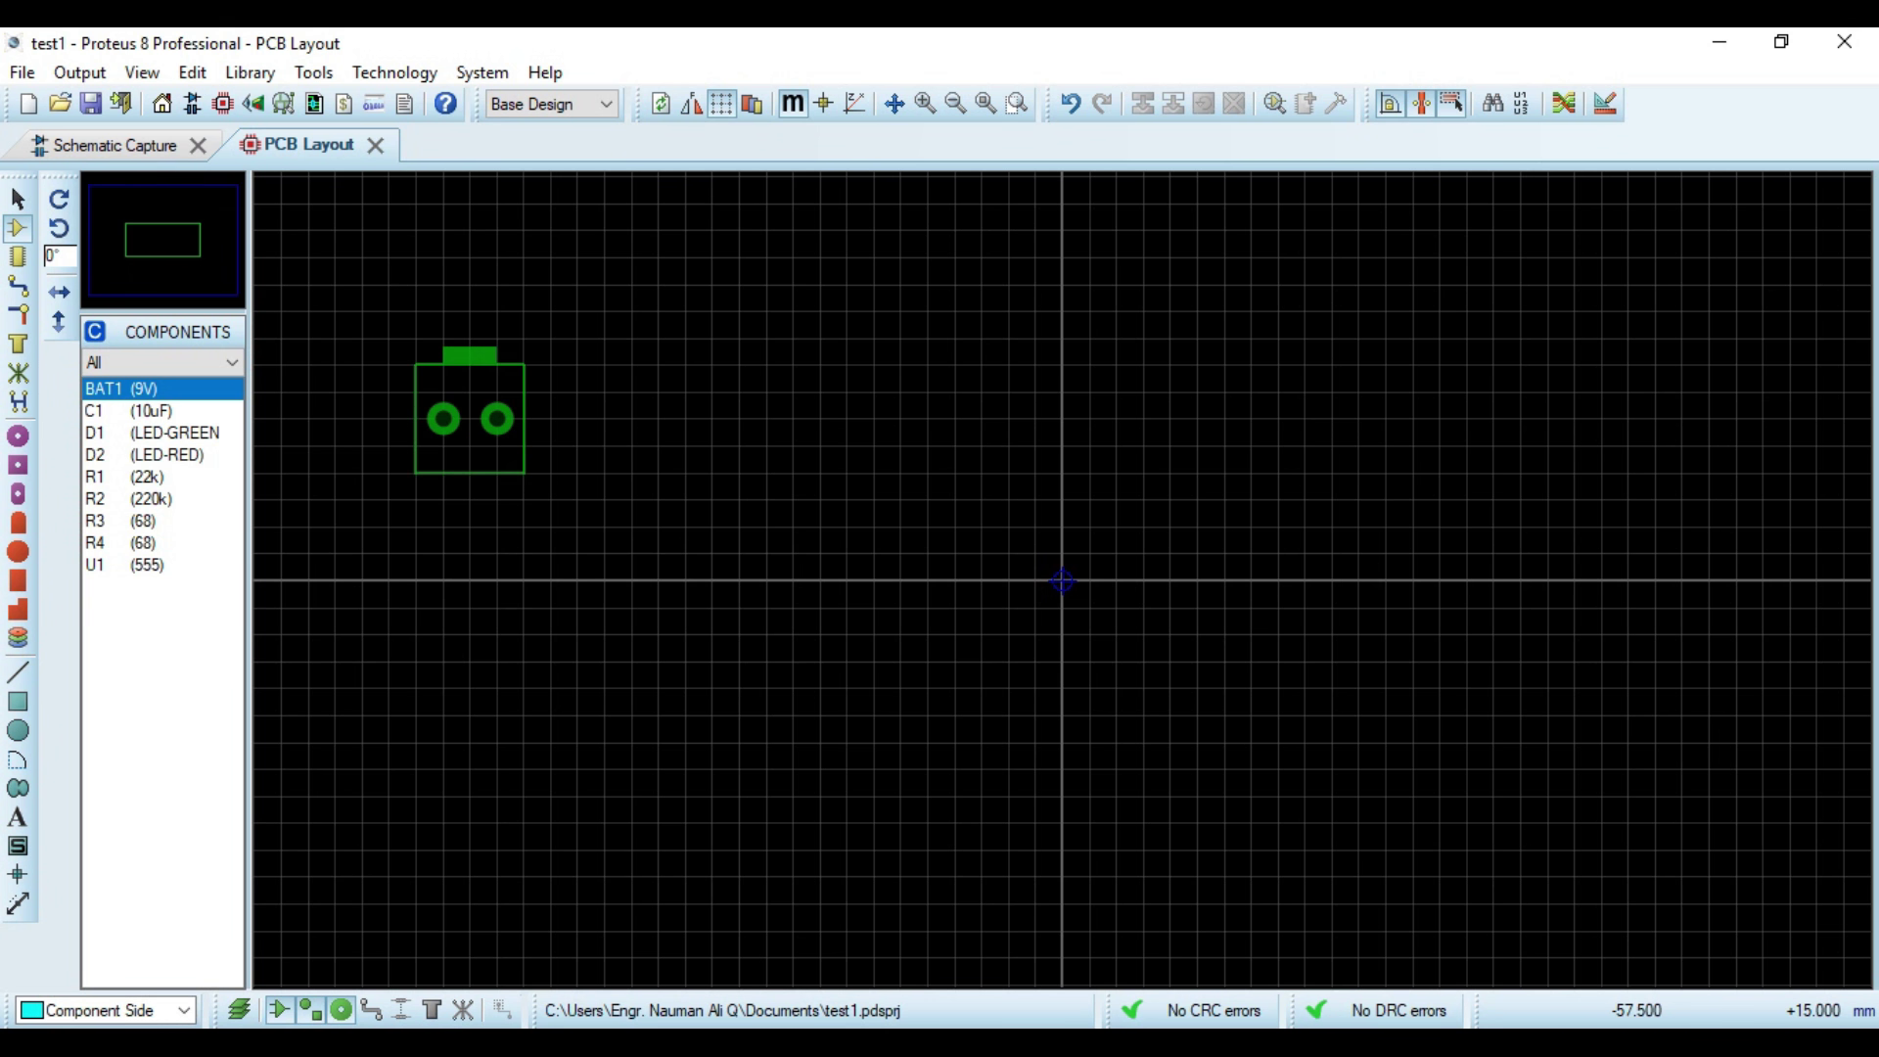
pyautogui.click(442, 445)
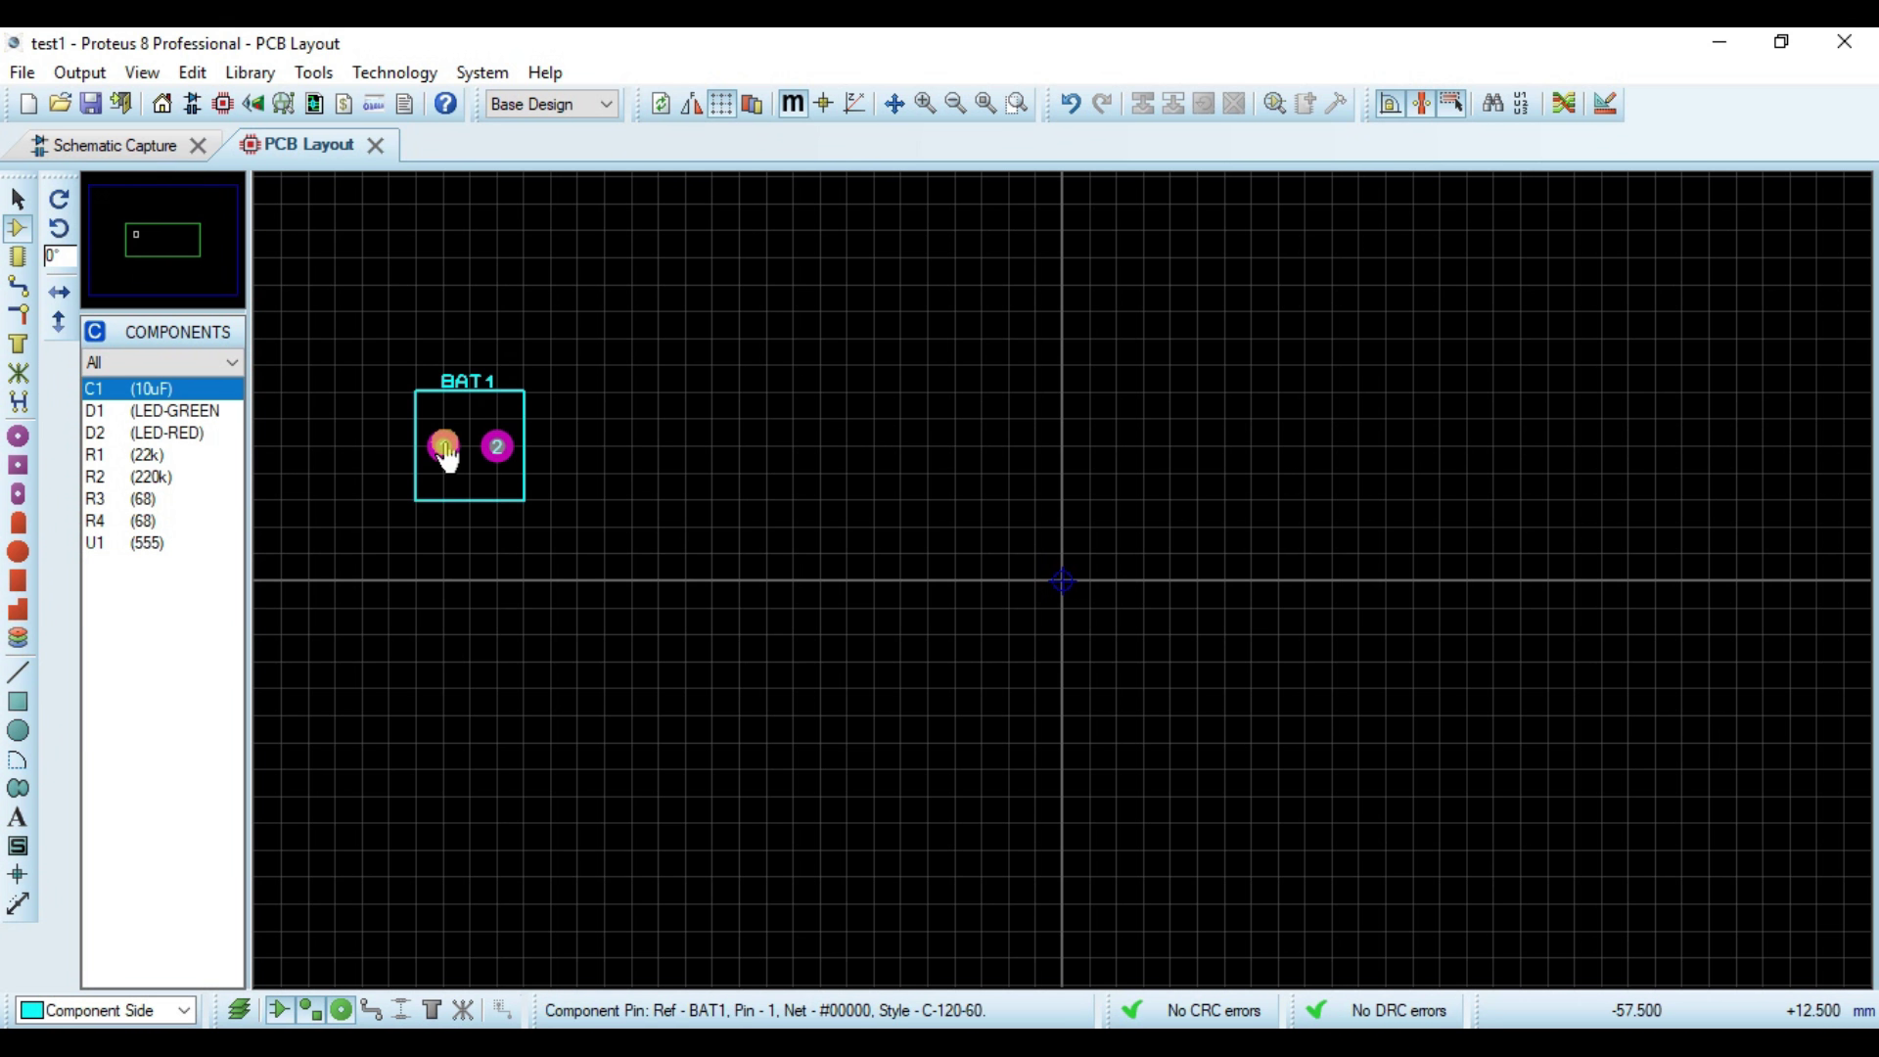
pyautogui.rightClick(442, 446)
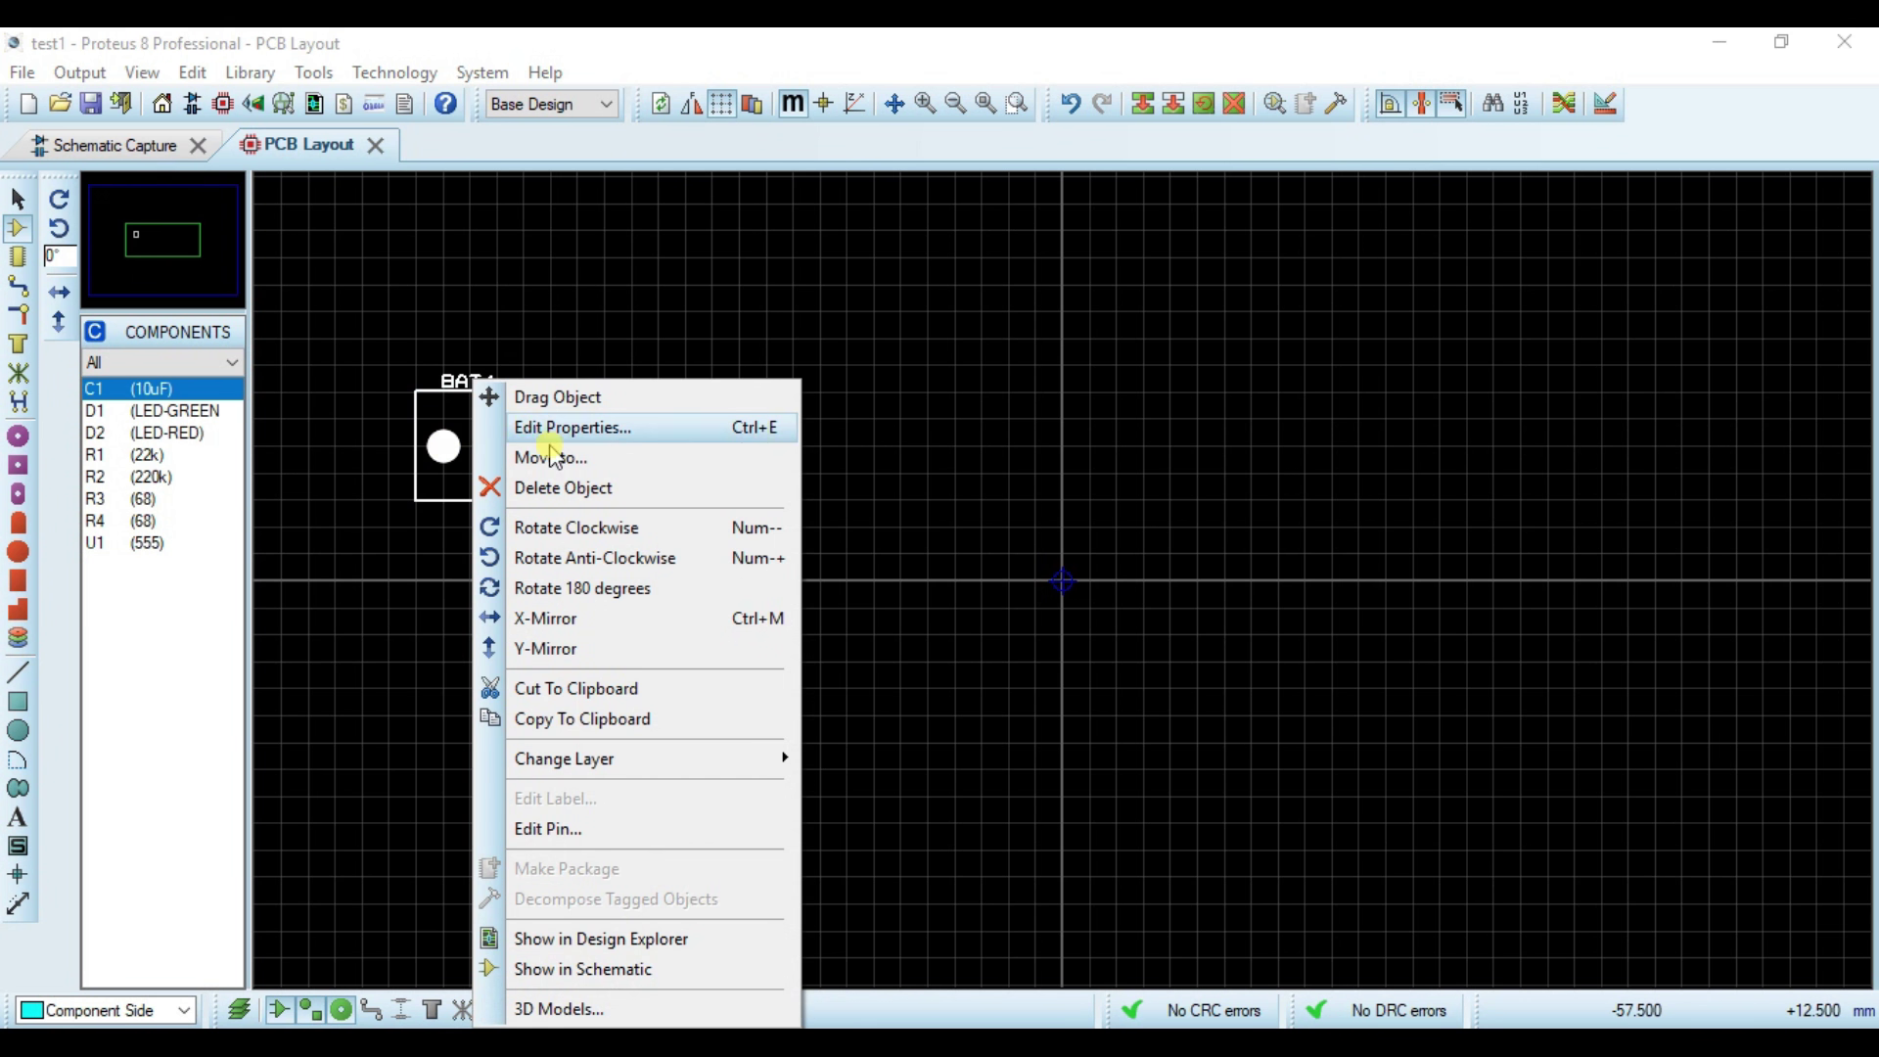
pyautogui.click(555, 527)
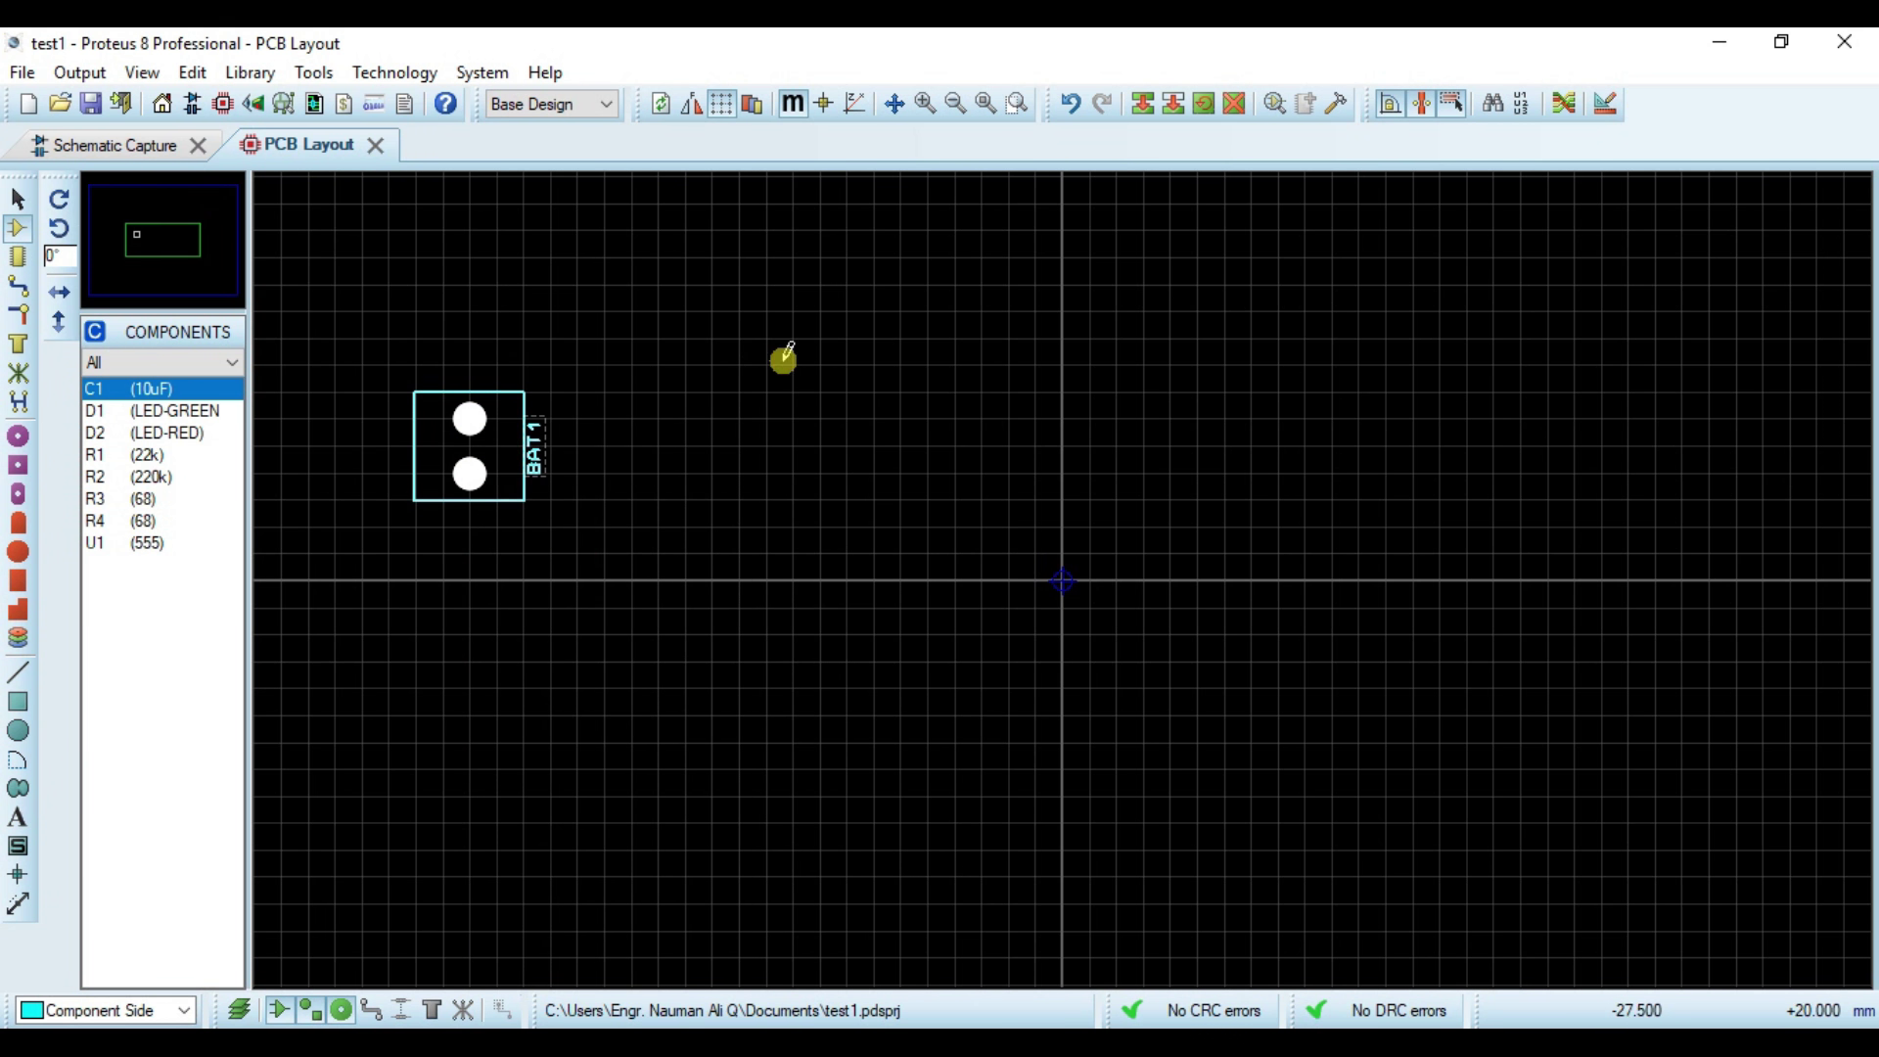
# Step: Place capacitor C1 below and right of the battery, and LEDs D1 and D2 one above the other beside the origin
pyautogui.click(627, 581)
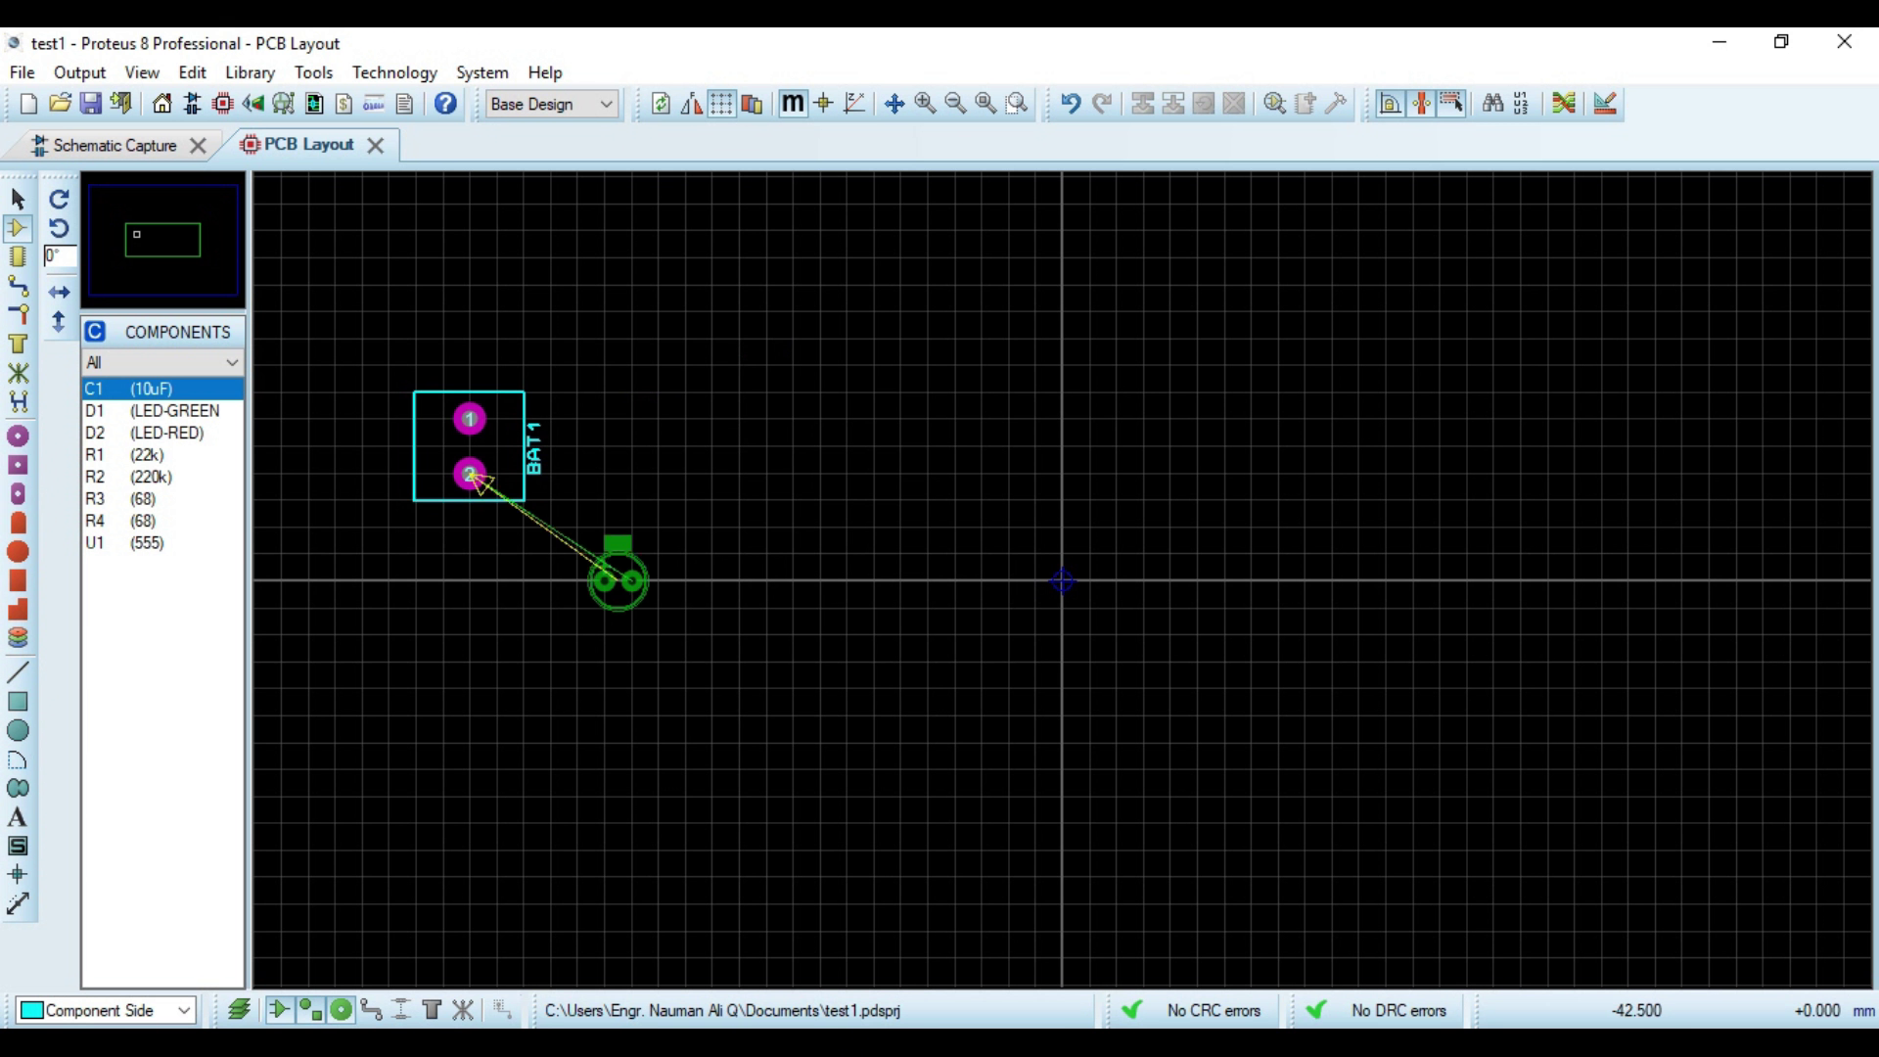
pyautogui.click(602, 580)
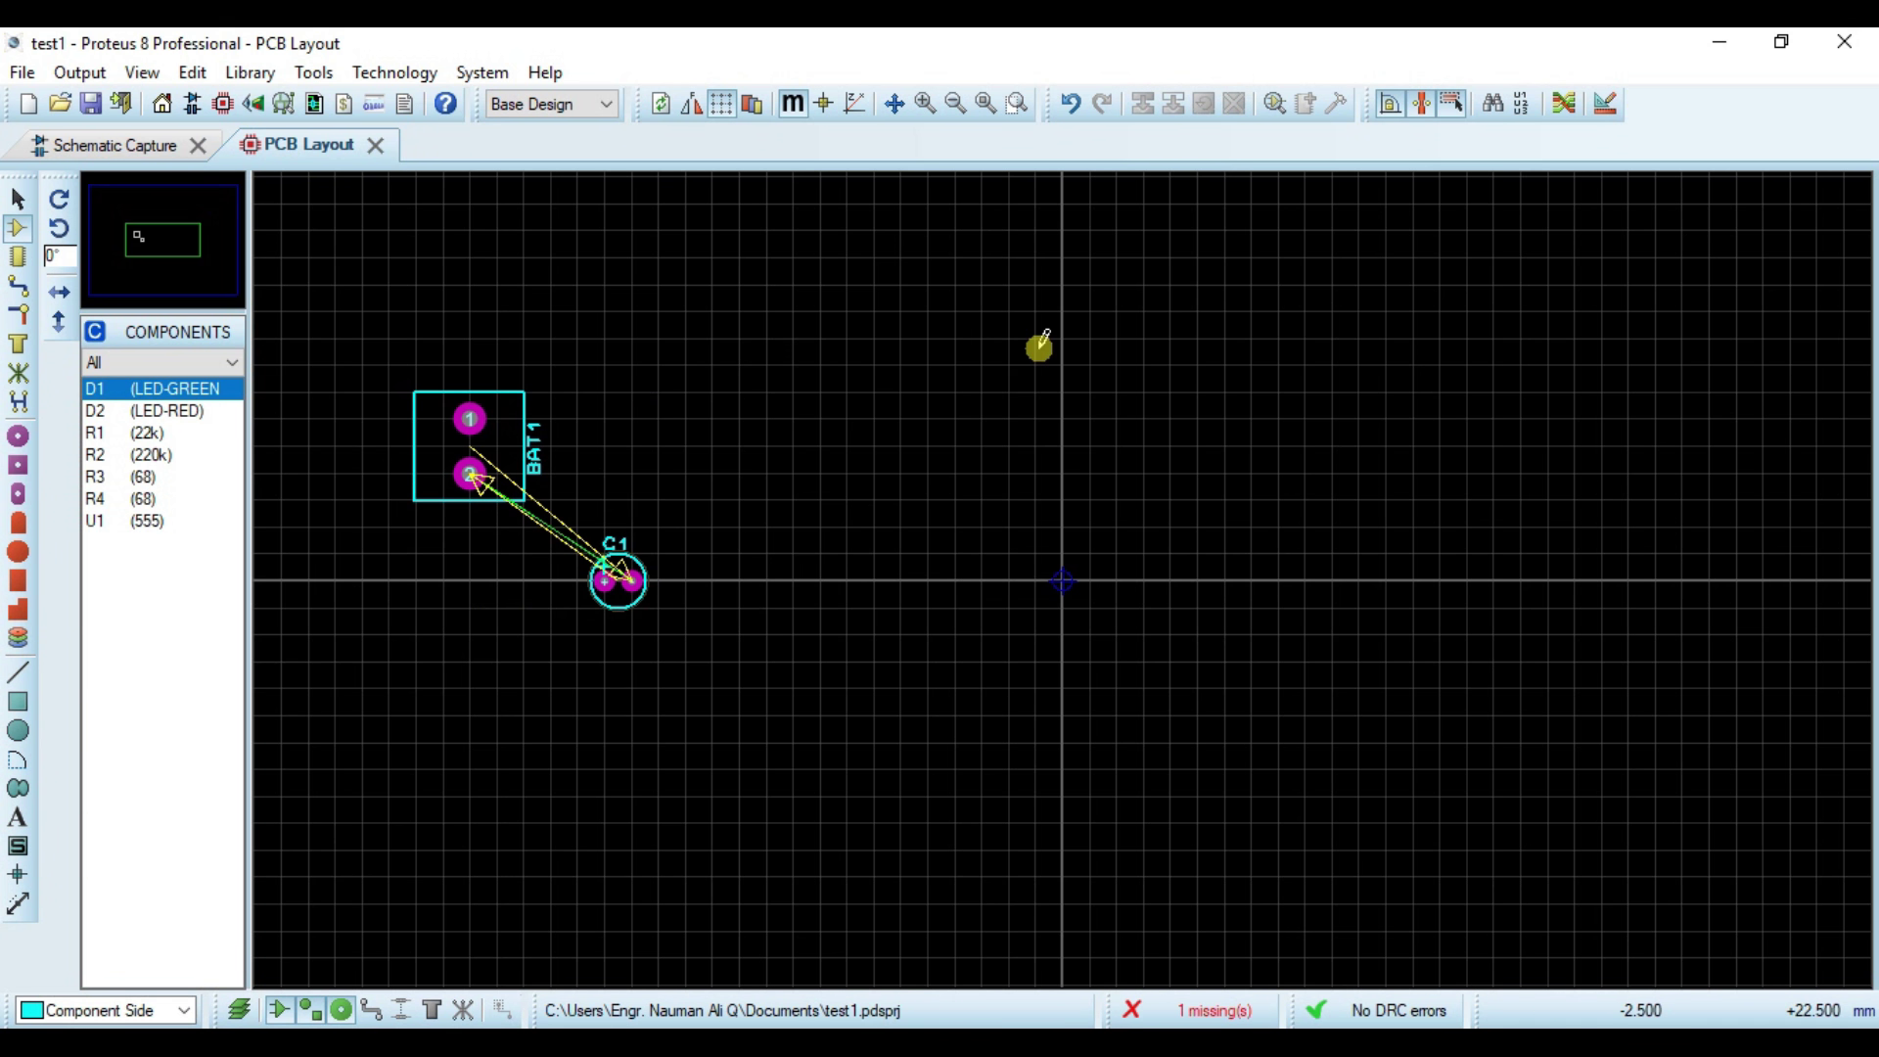
pyautogui.click(1022, 365)
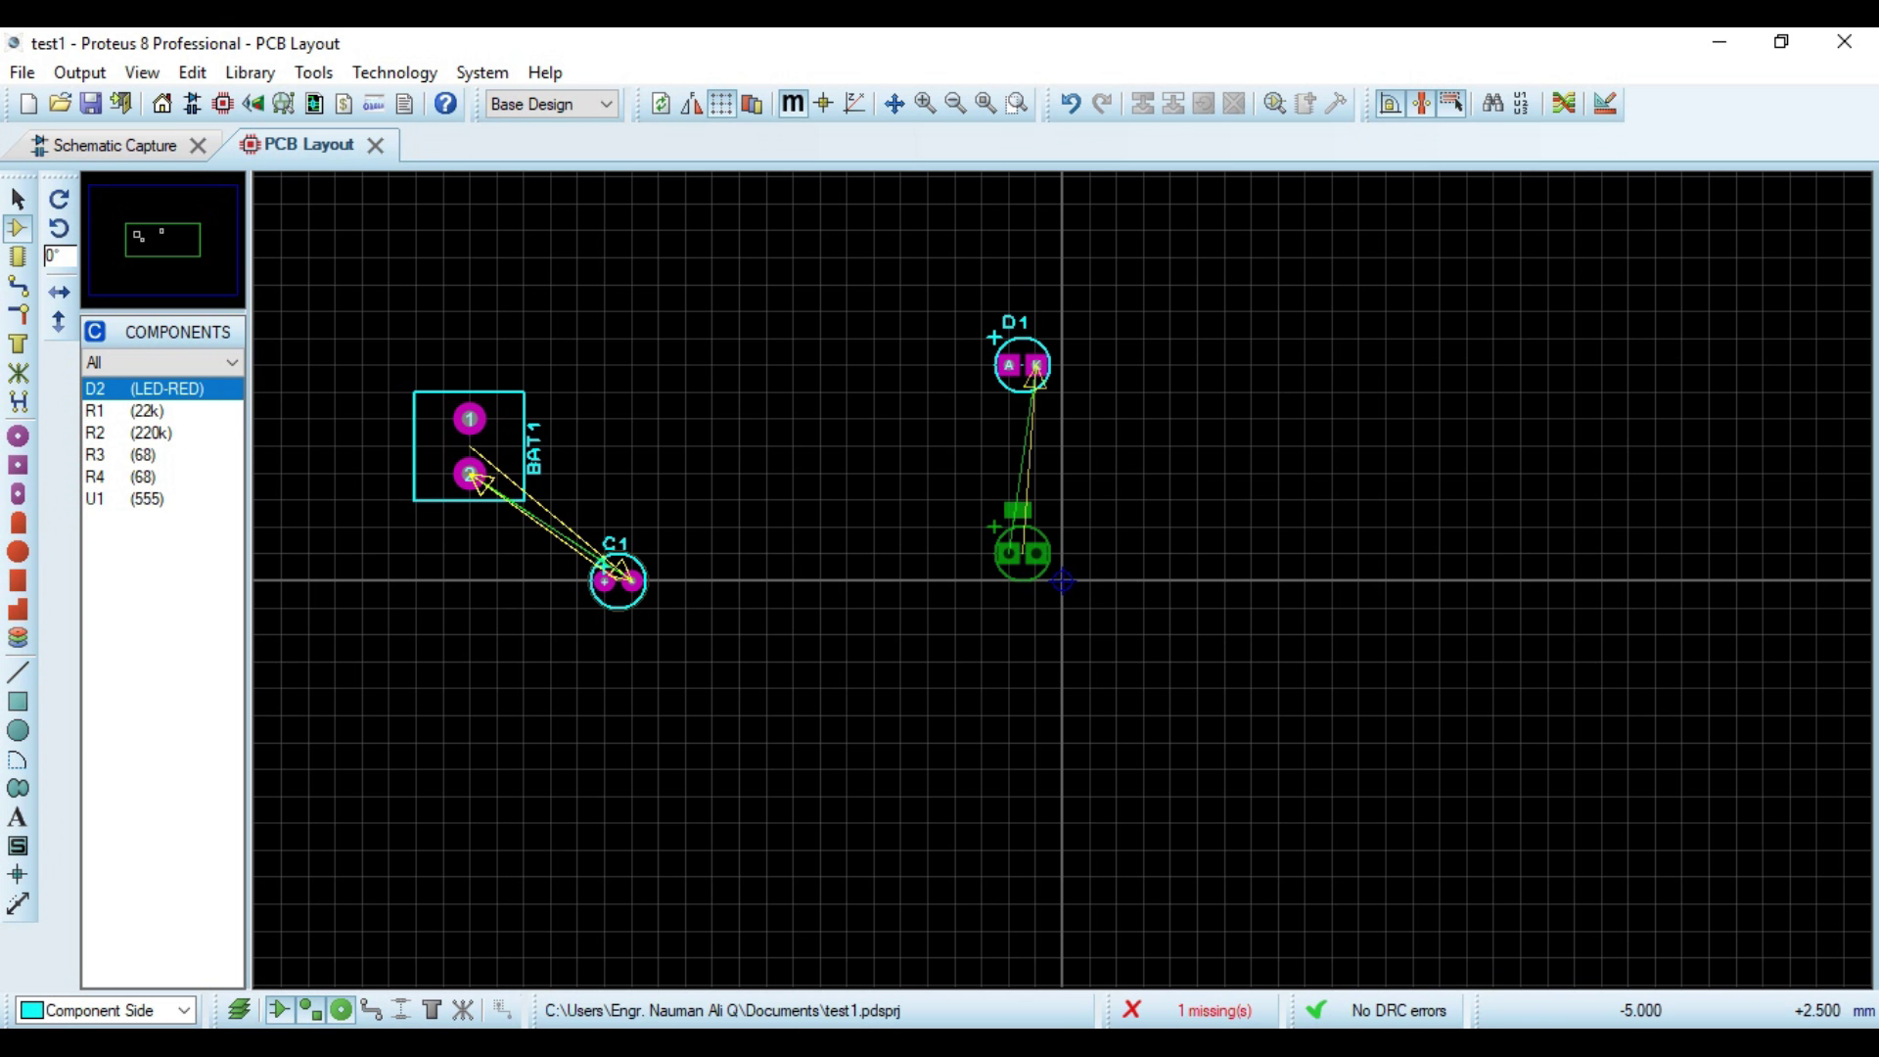
pyautogui.click(1022, 580)
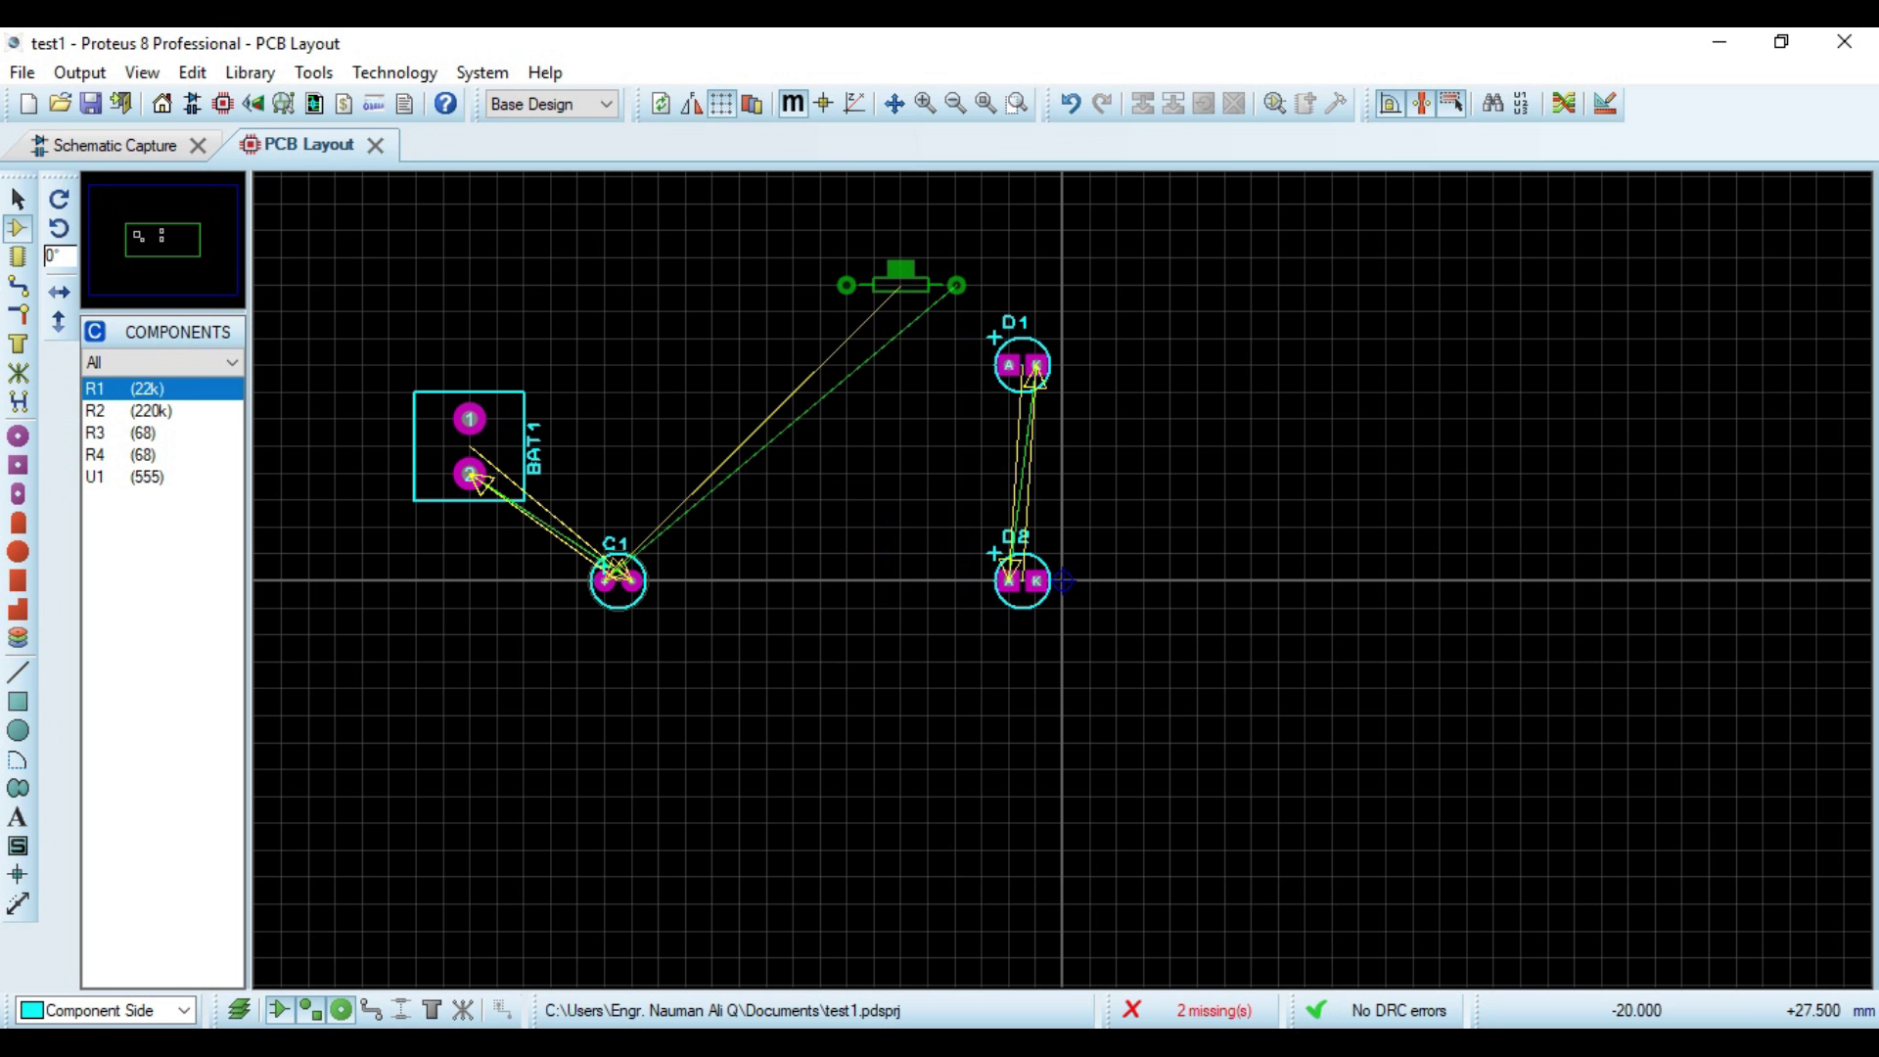
# Step: Place resistors R1 to R4 in a column left of the LEDs, and the 555 chip U1 between the battery and the resistors
pyautogui.click(901, 283)
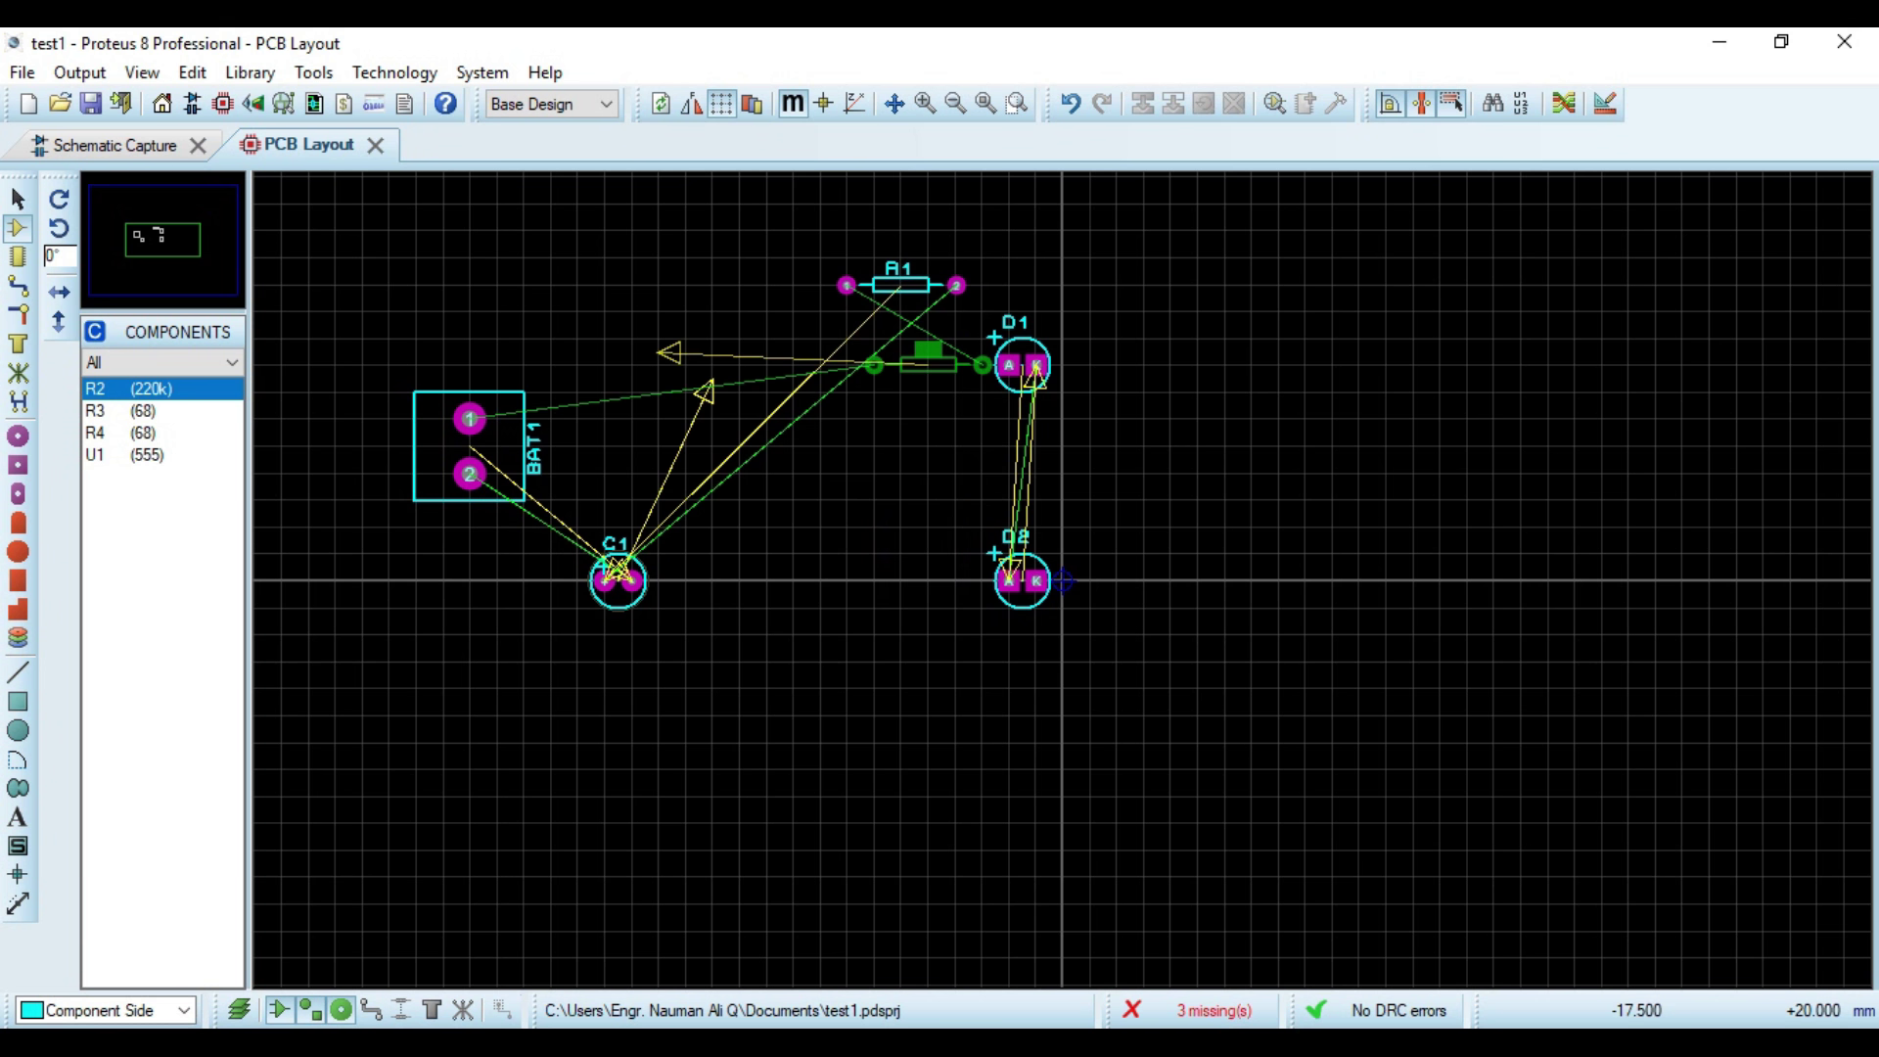
pyautogui.click(901, 364)
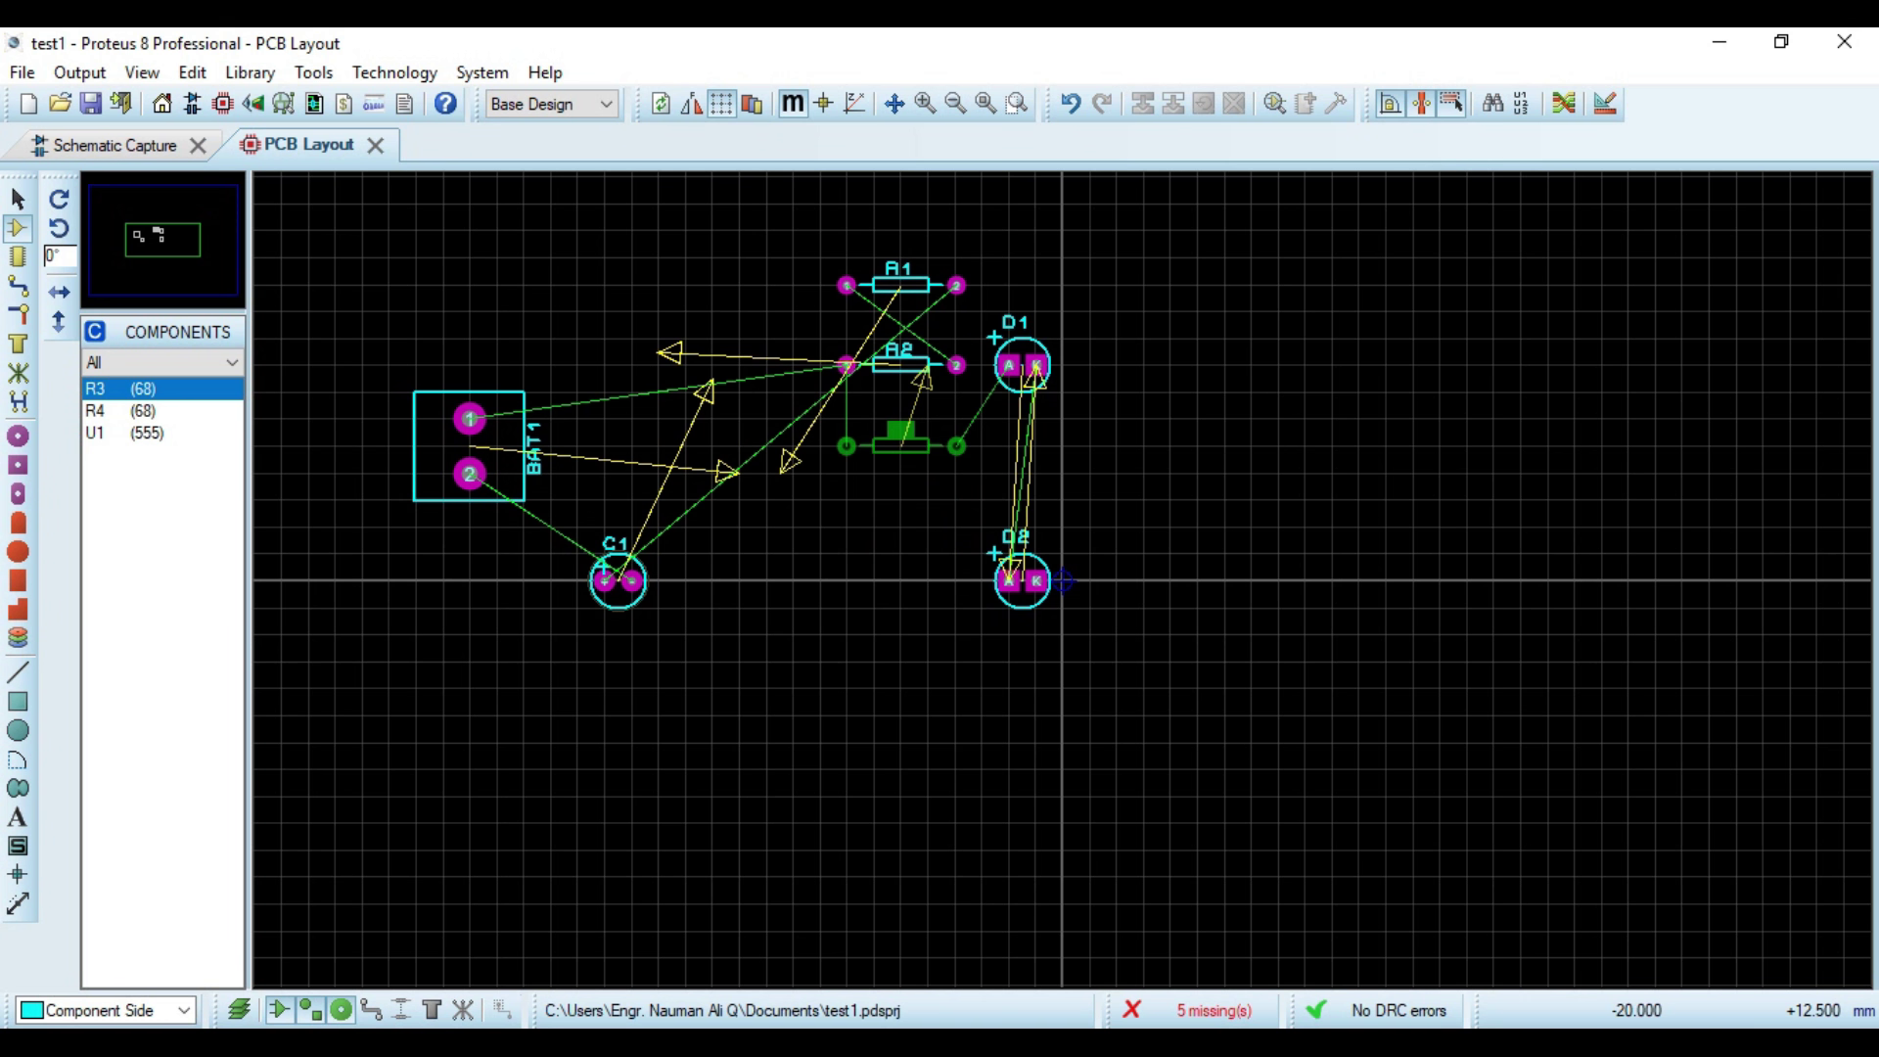
pyautogui.click(870, 483)
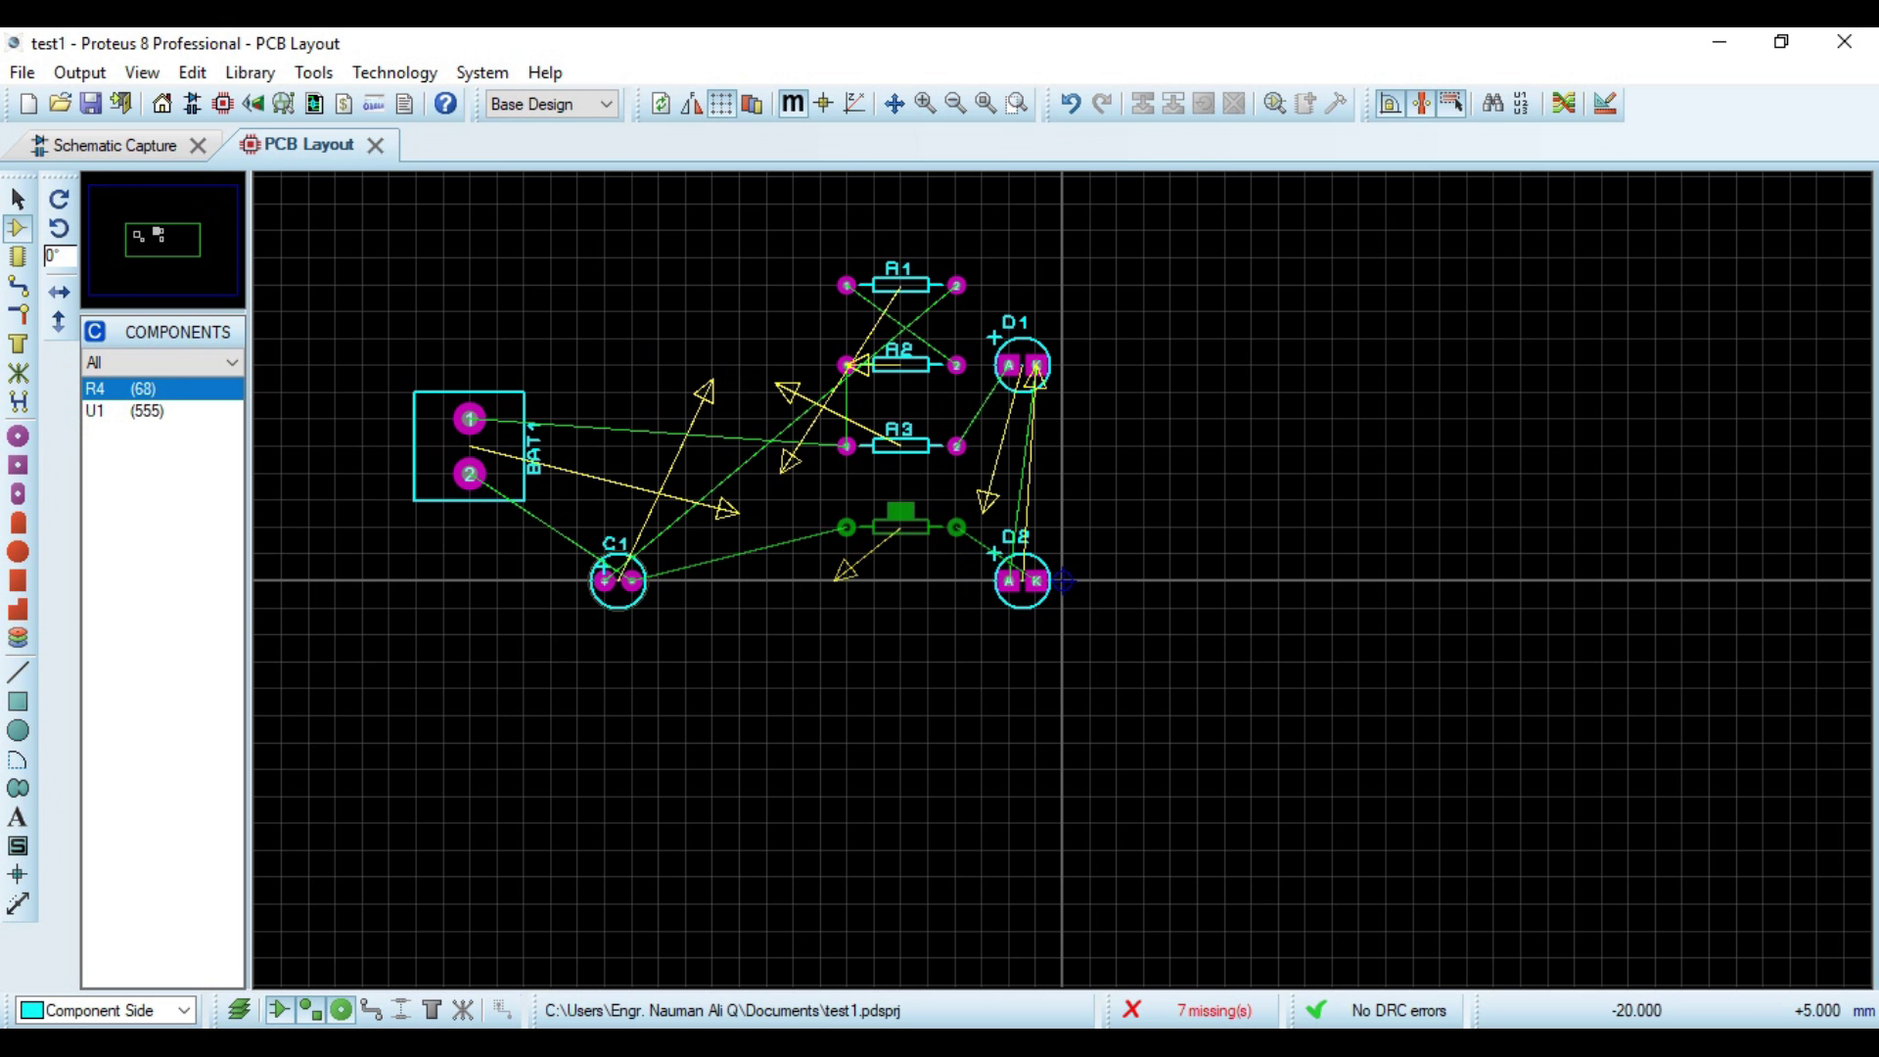
pyautogui.click(844, 533)
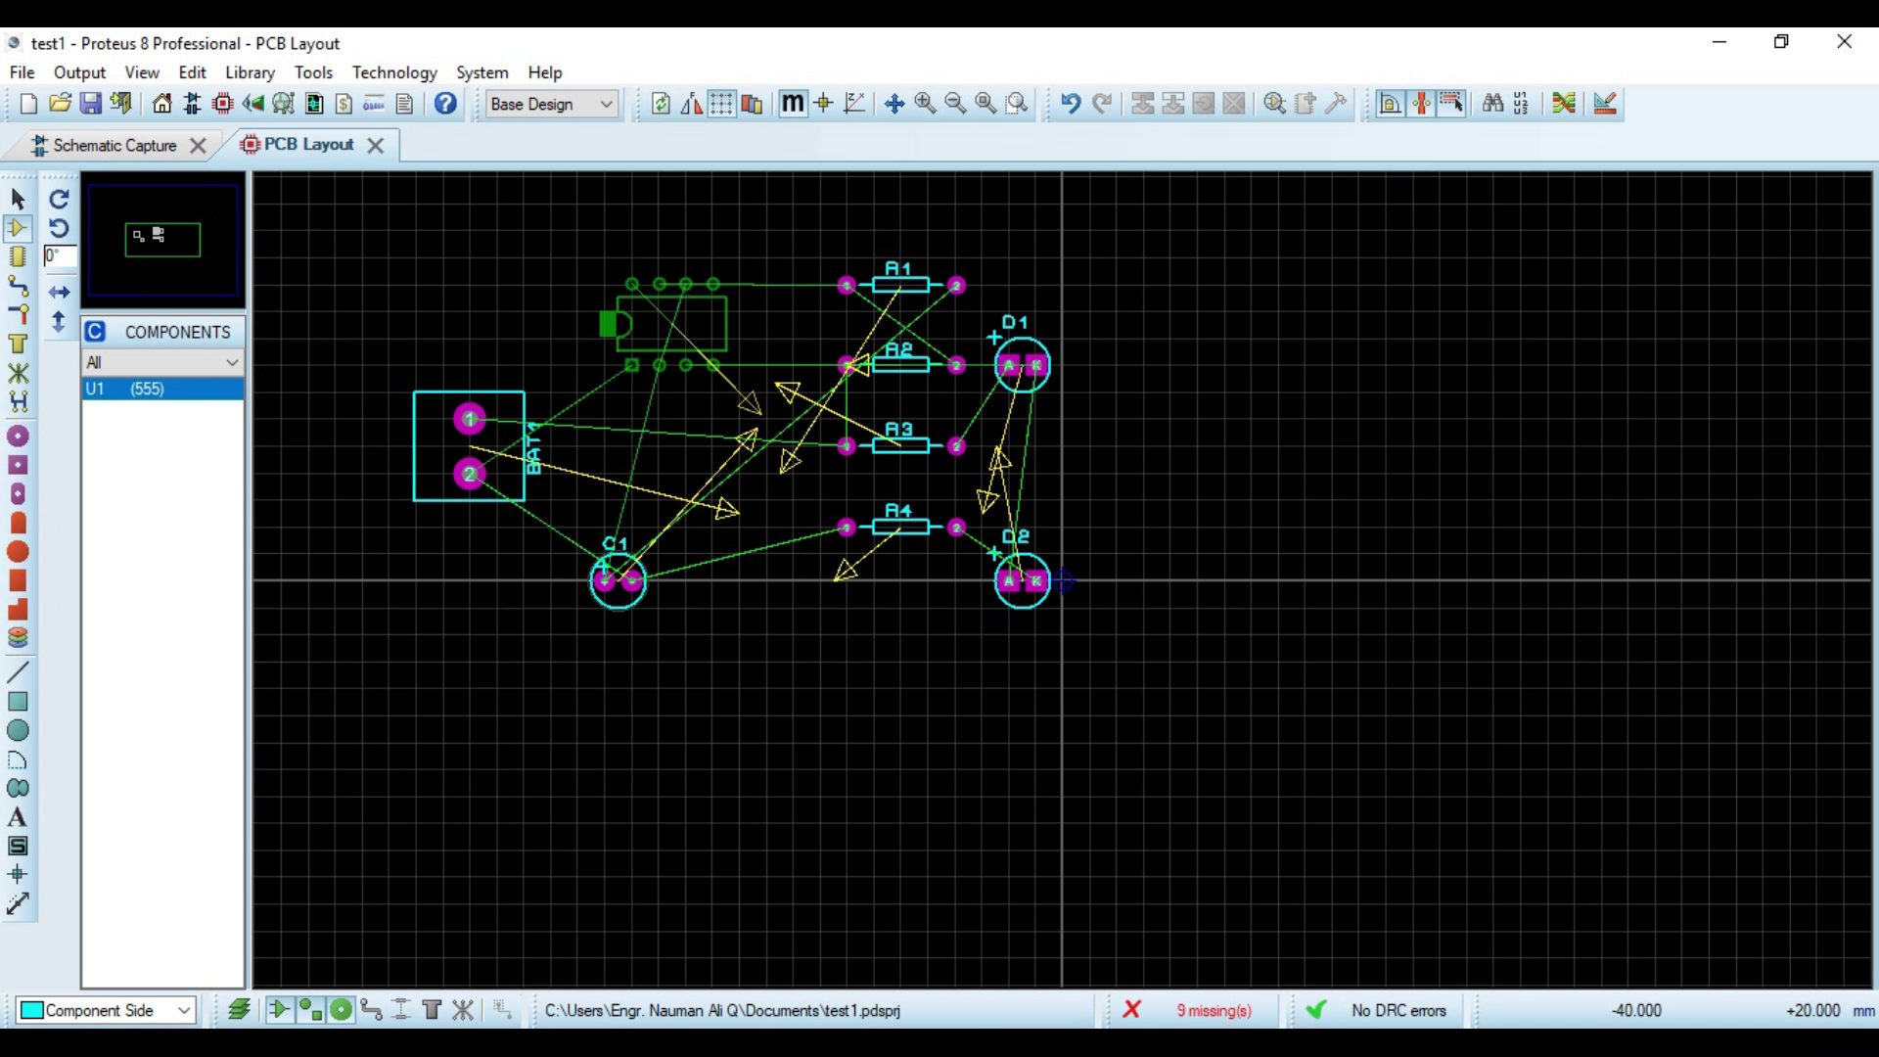
pyautogui.click(634, 475)
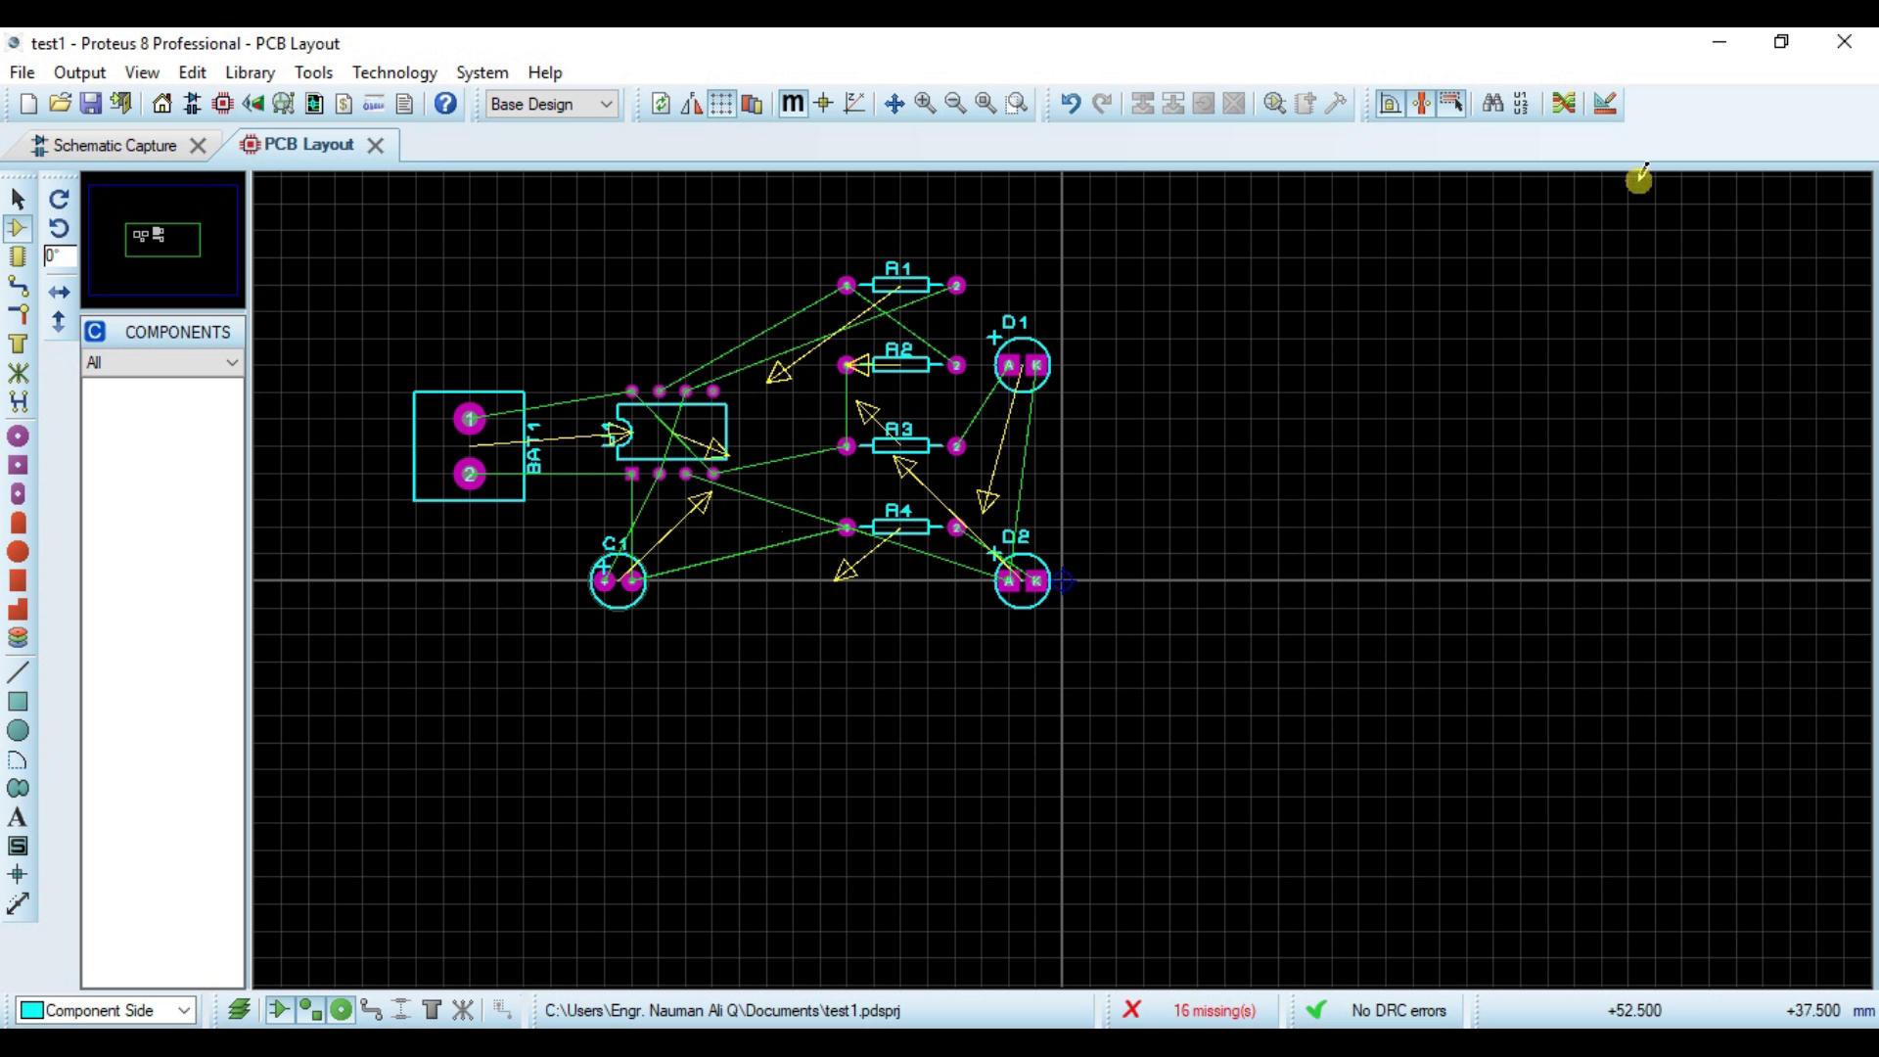
# Step: Auto-route the board with the basic schedule and draw a Top Silk rectangle around the whole circuit with free space below it
pyautogui.click(1564, 106)
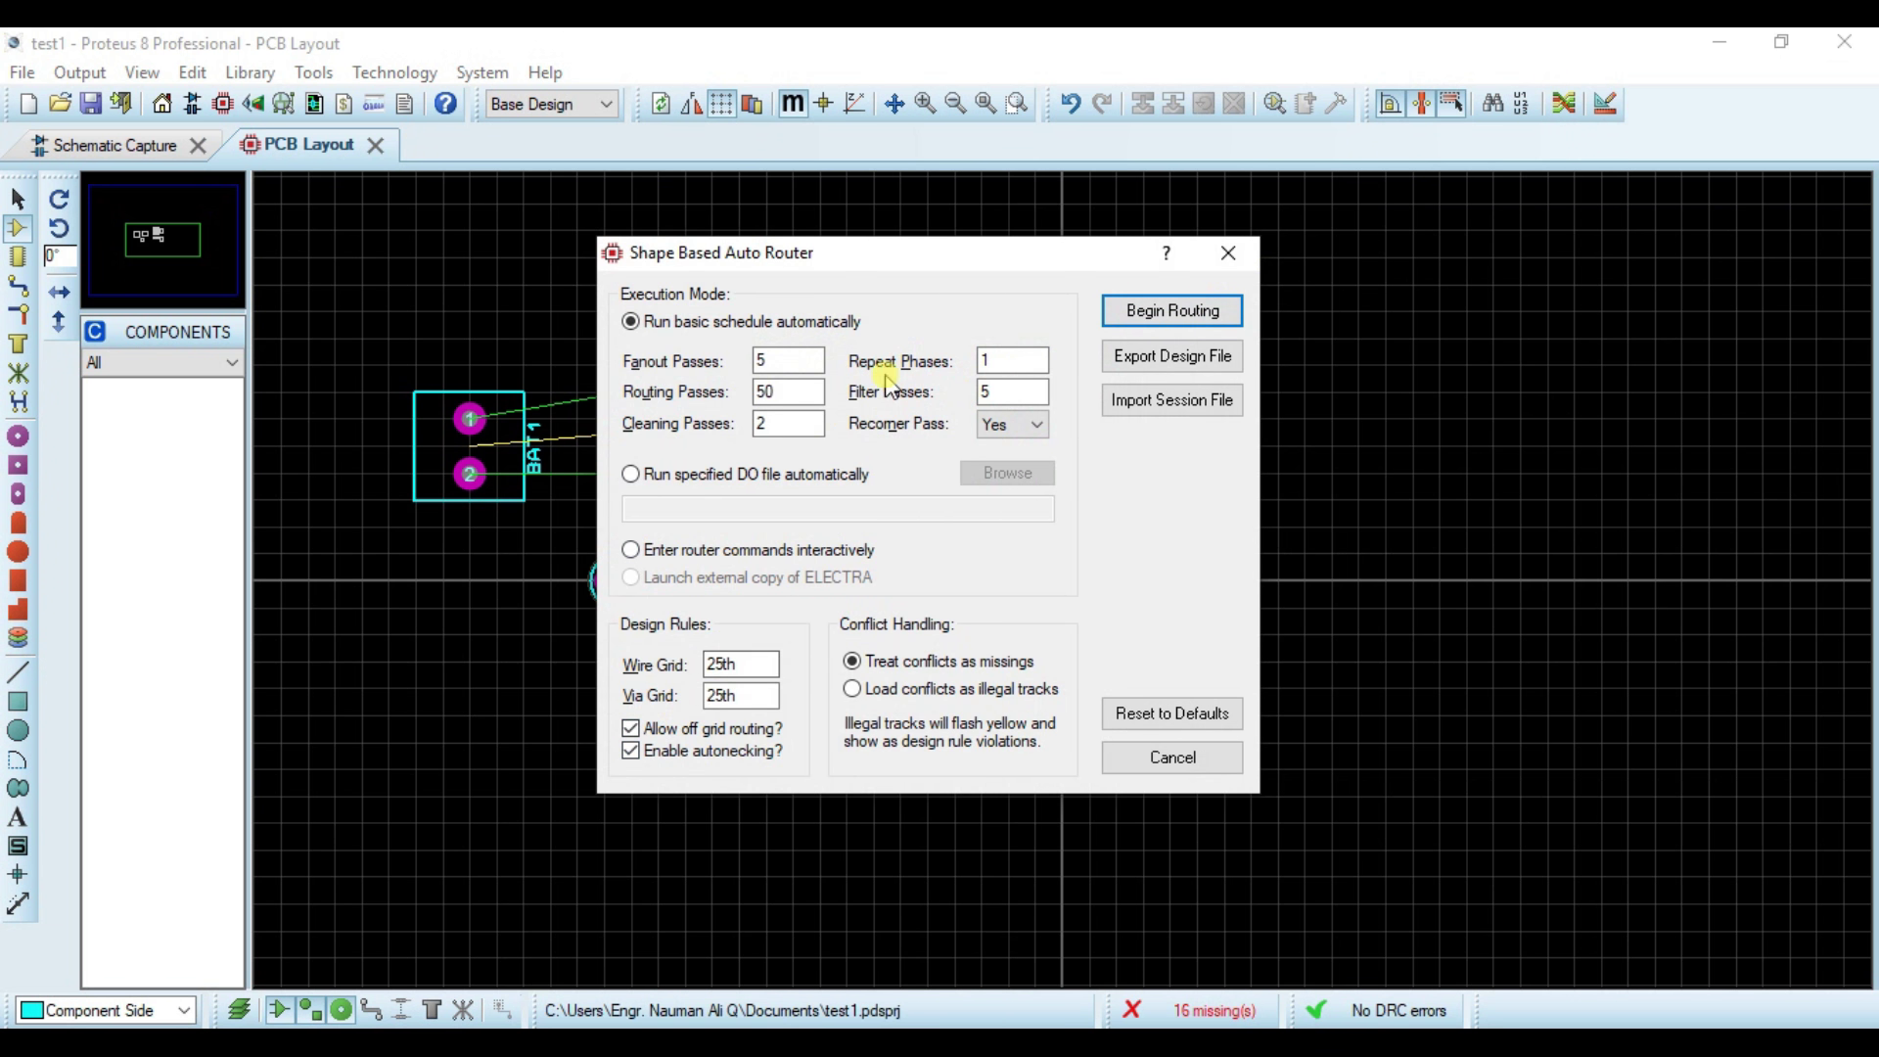
pyautogui.click(1170, 311)
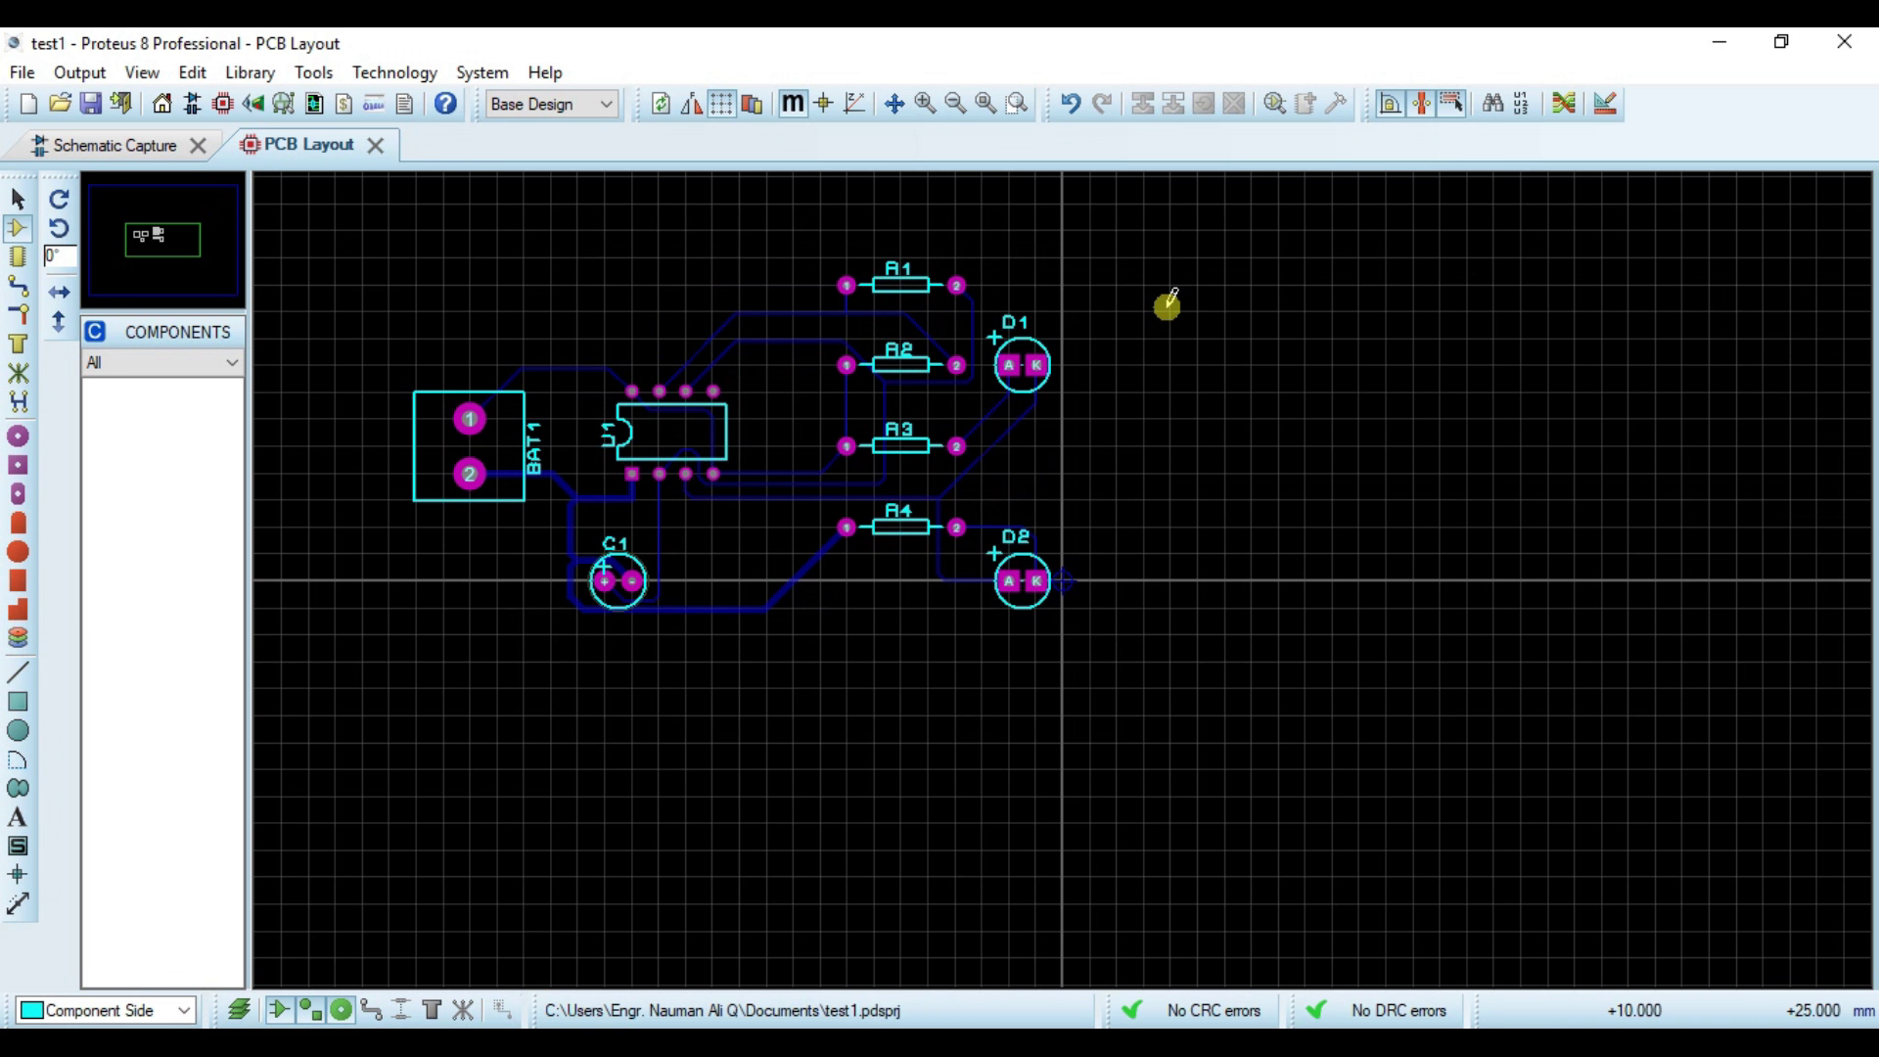
pyautogui.click(18, 702)
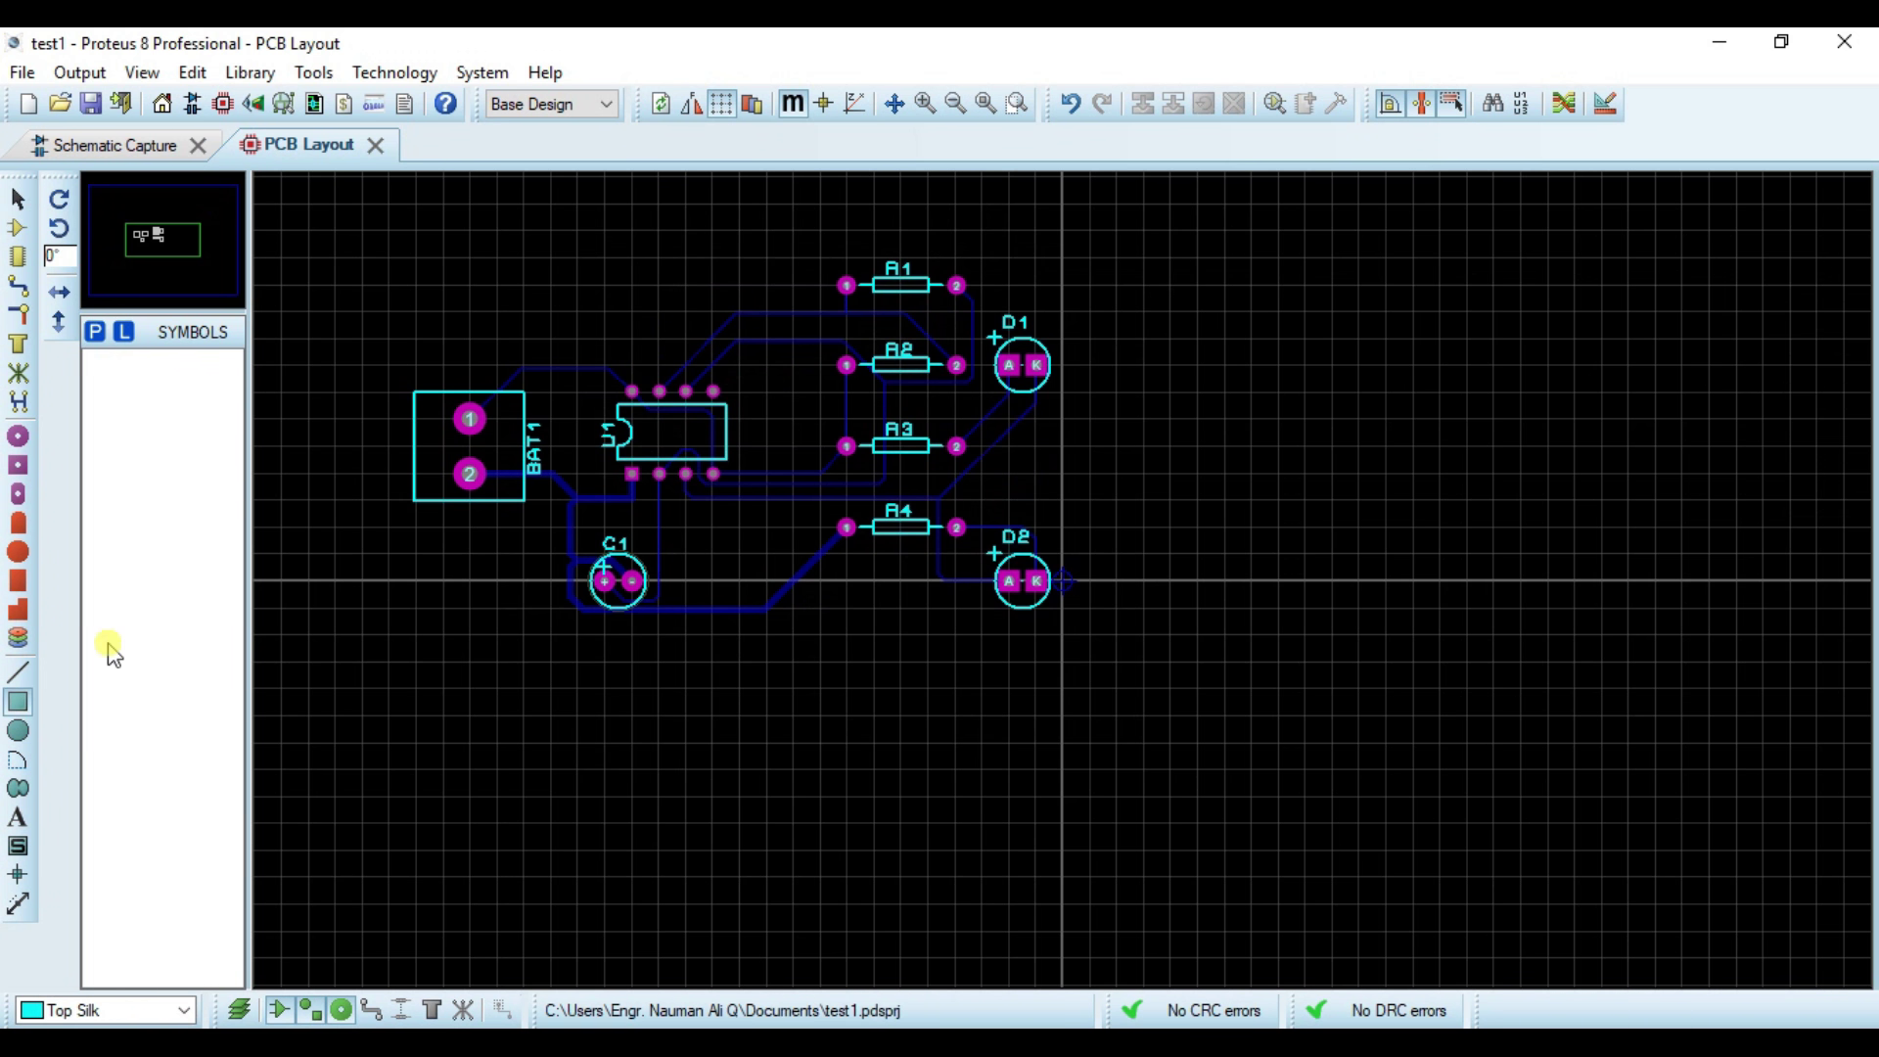
pyautogui.moveTo(389, 232); pyautogui.dragTo(1173, 777)
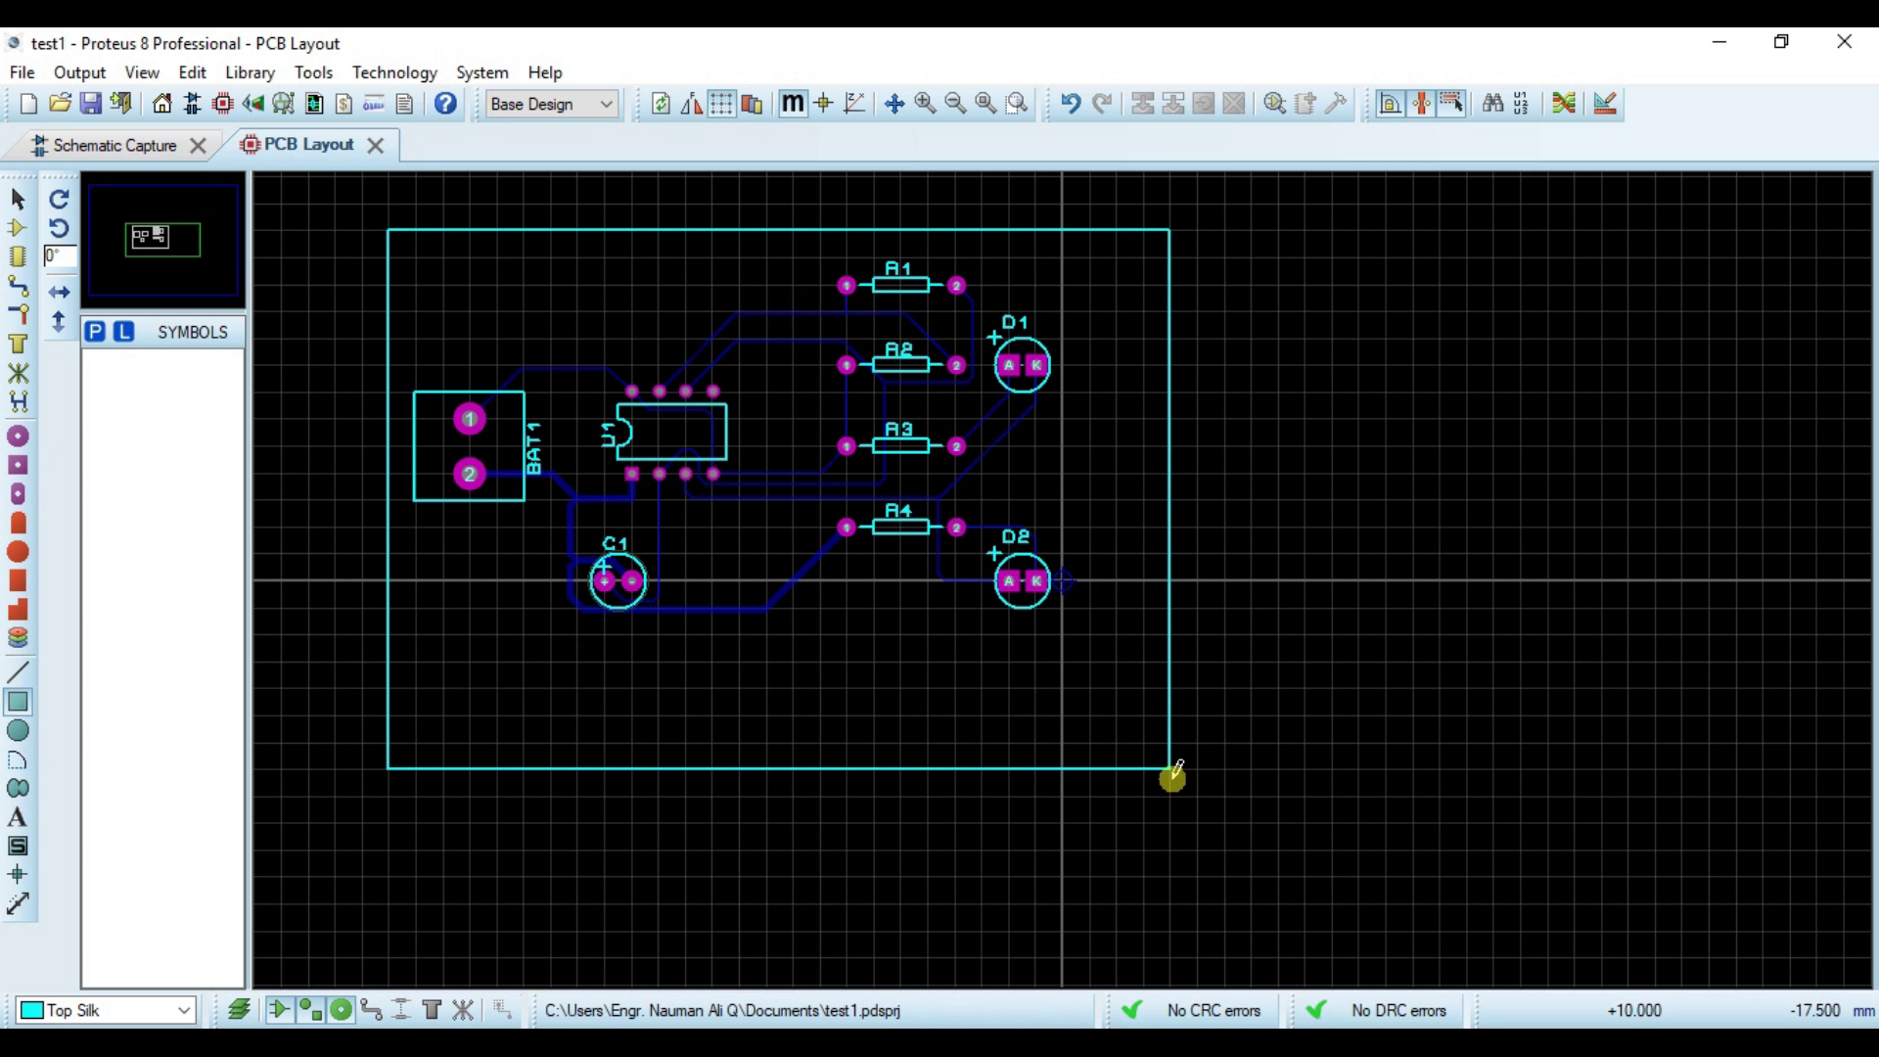
# Step: Add the Top Silk text "ScienceTainmet by" followed by the author's first name inside the outline, below the circuit
pyautogui.click(18, 817)
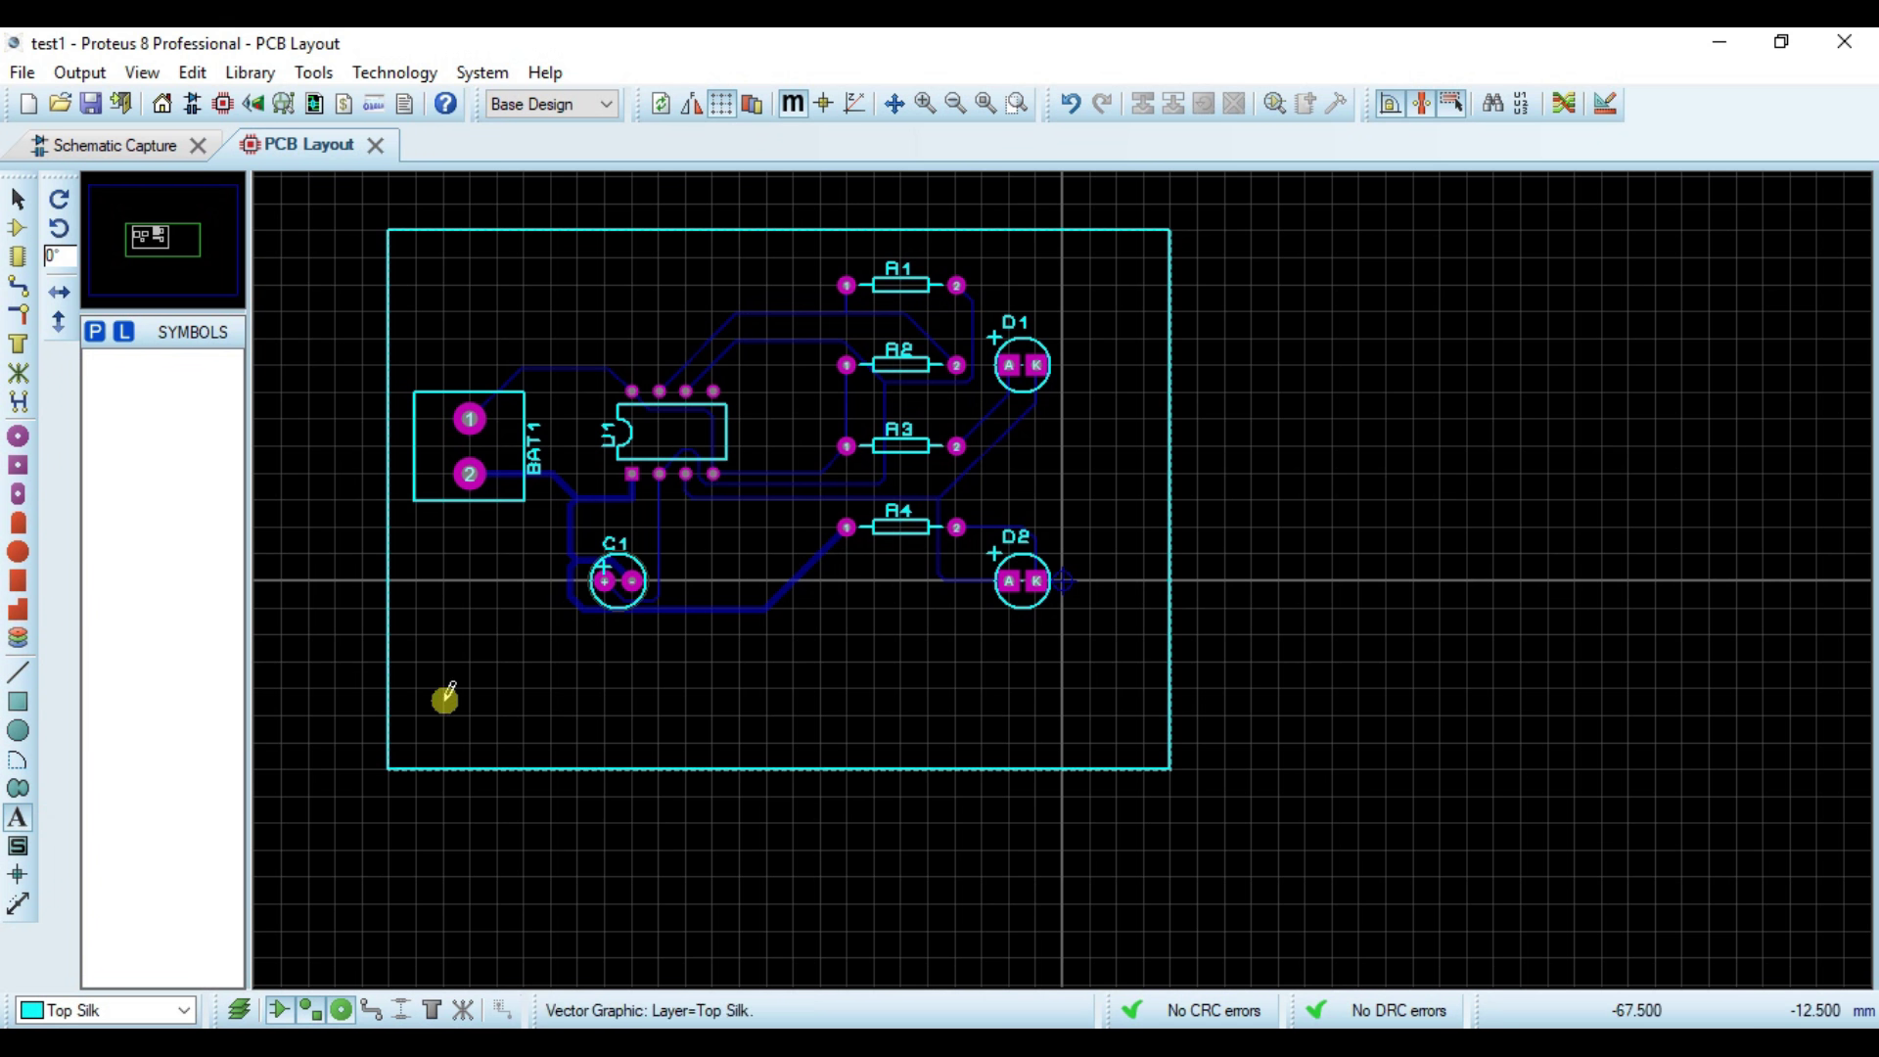
pyautogui.click(445, 697)
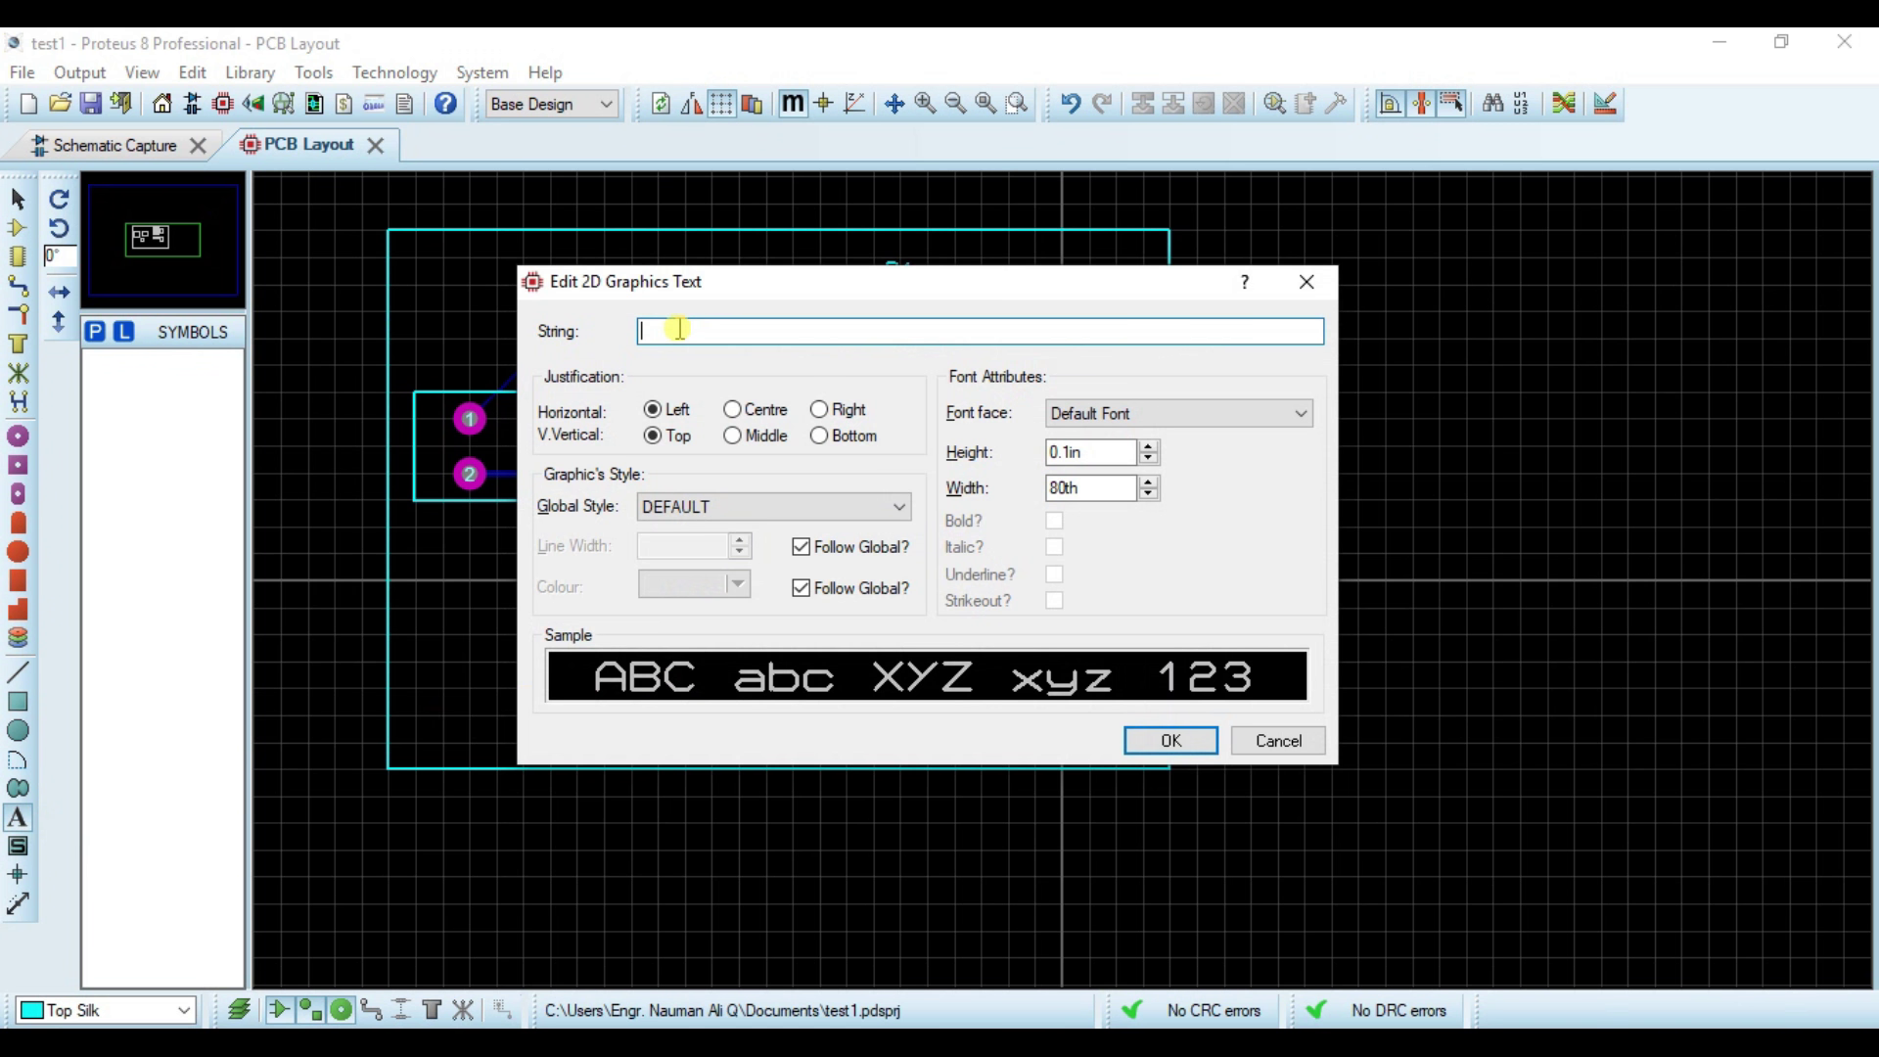
pyautogui.write('ScienceTainmet by Nauman')
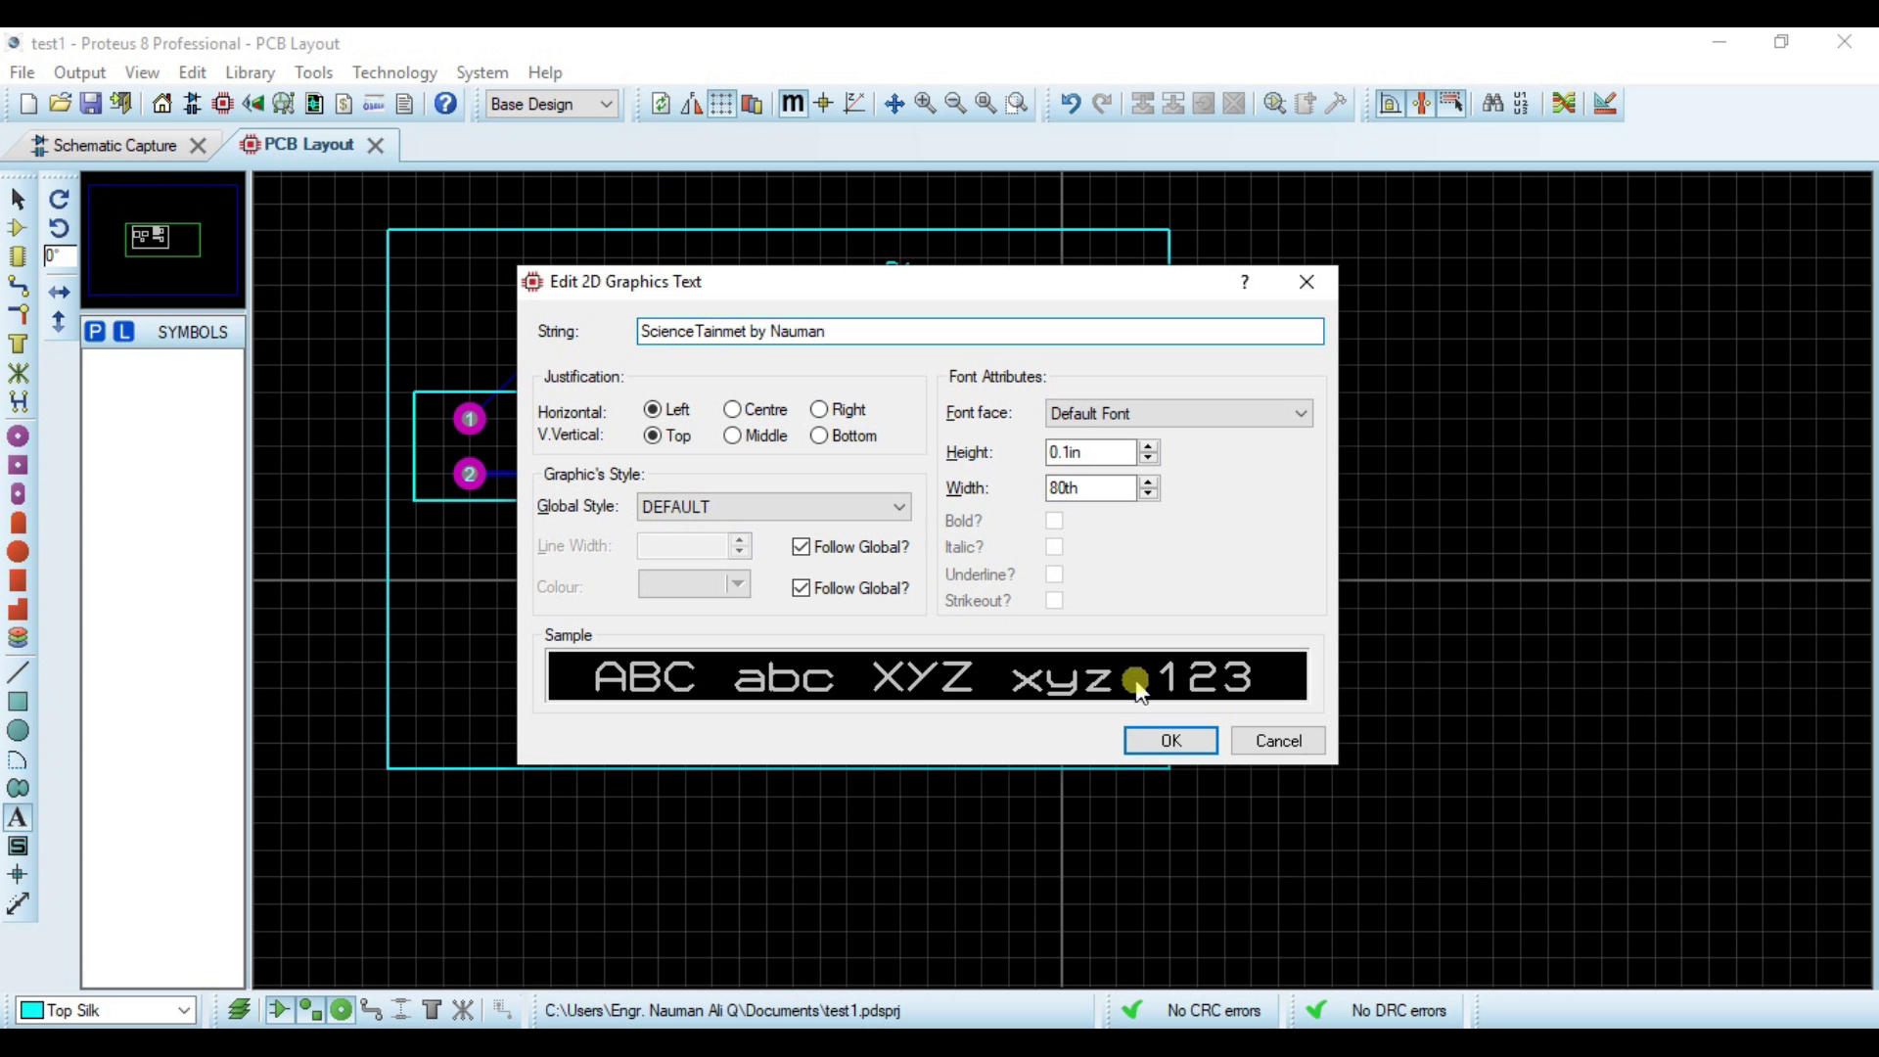
pyautogui.click(1165, 740)
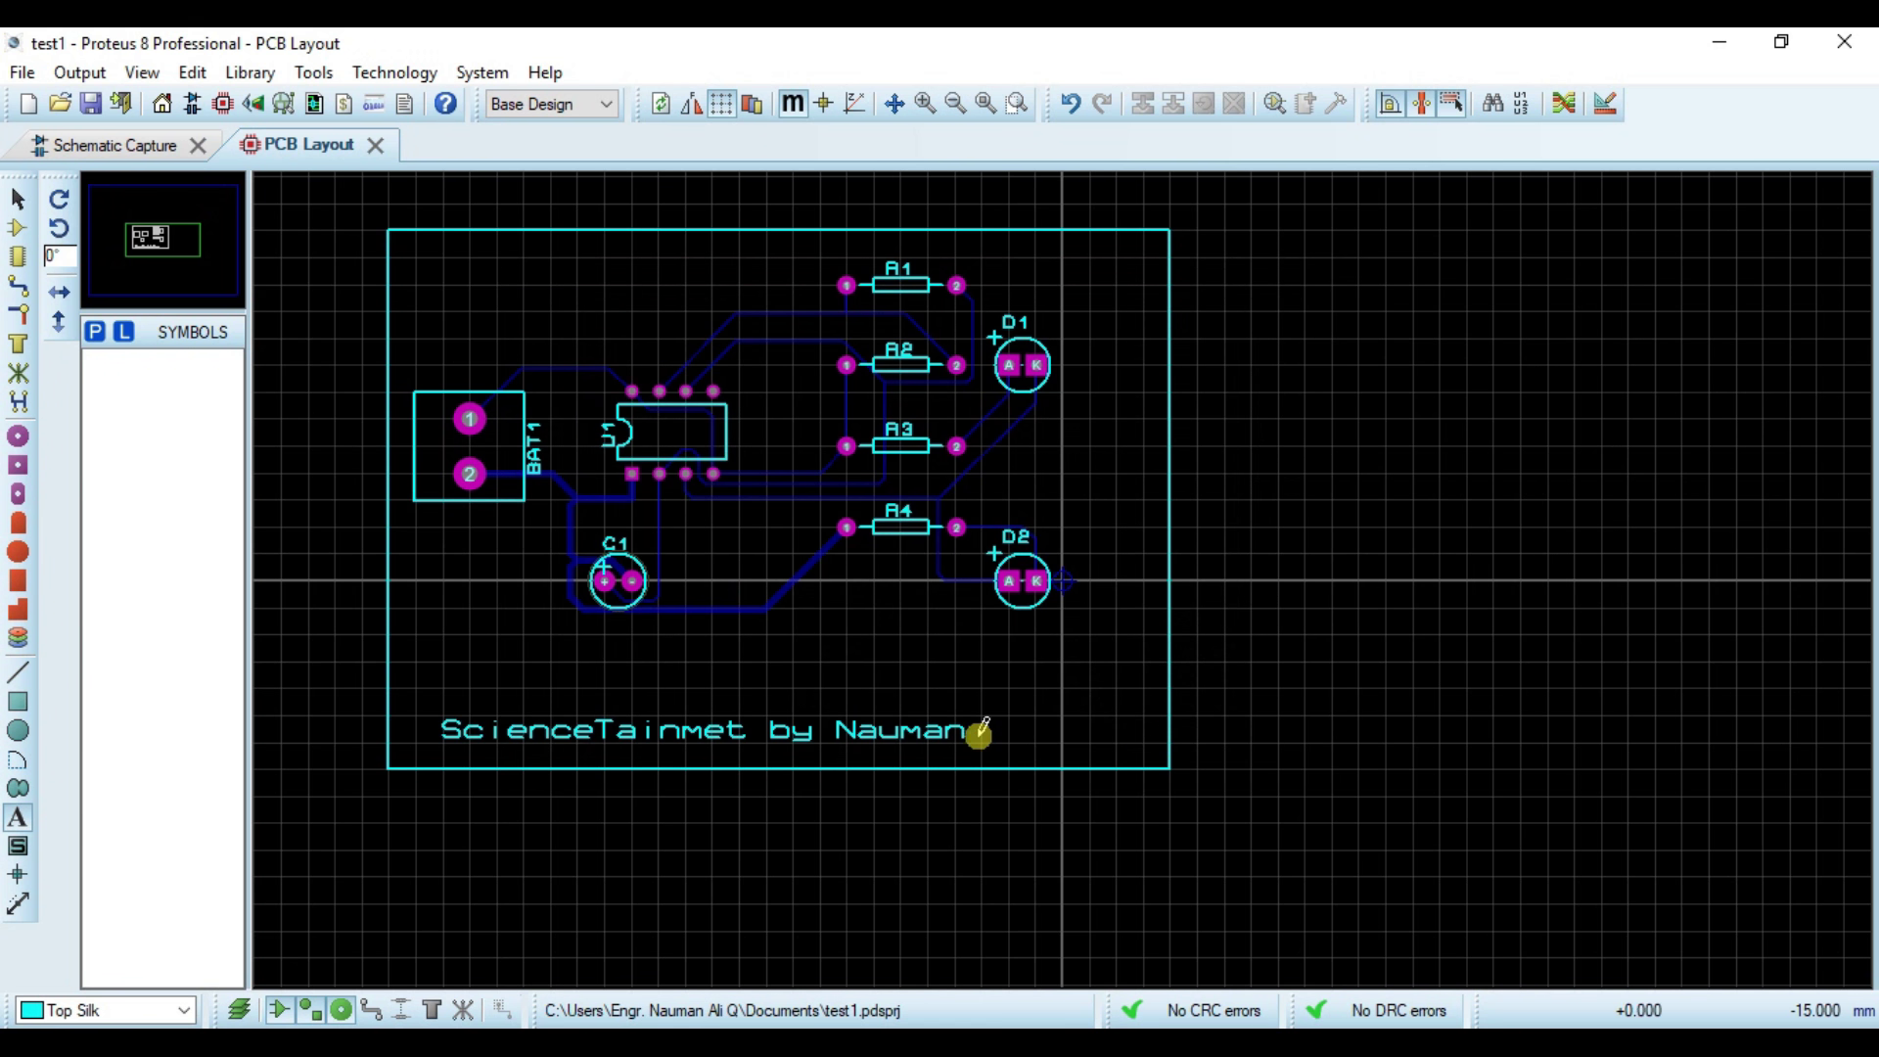
# Step: Move the board text slightly to the right so it sits centred along the outline's lower edge
pyautogui.click(17, 199)
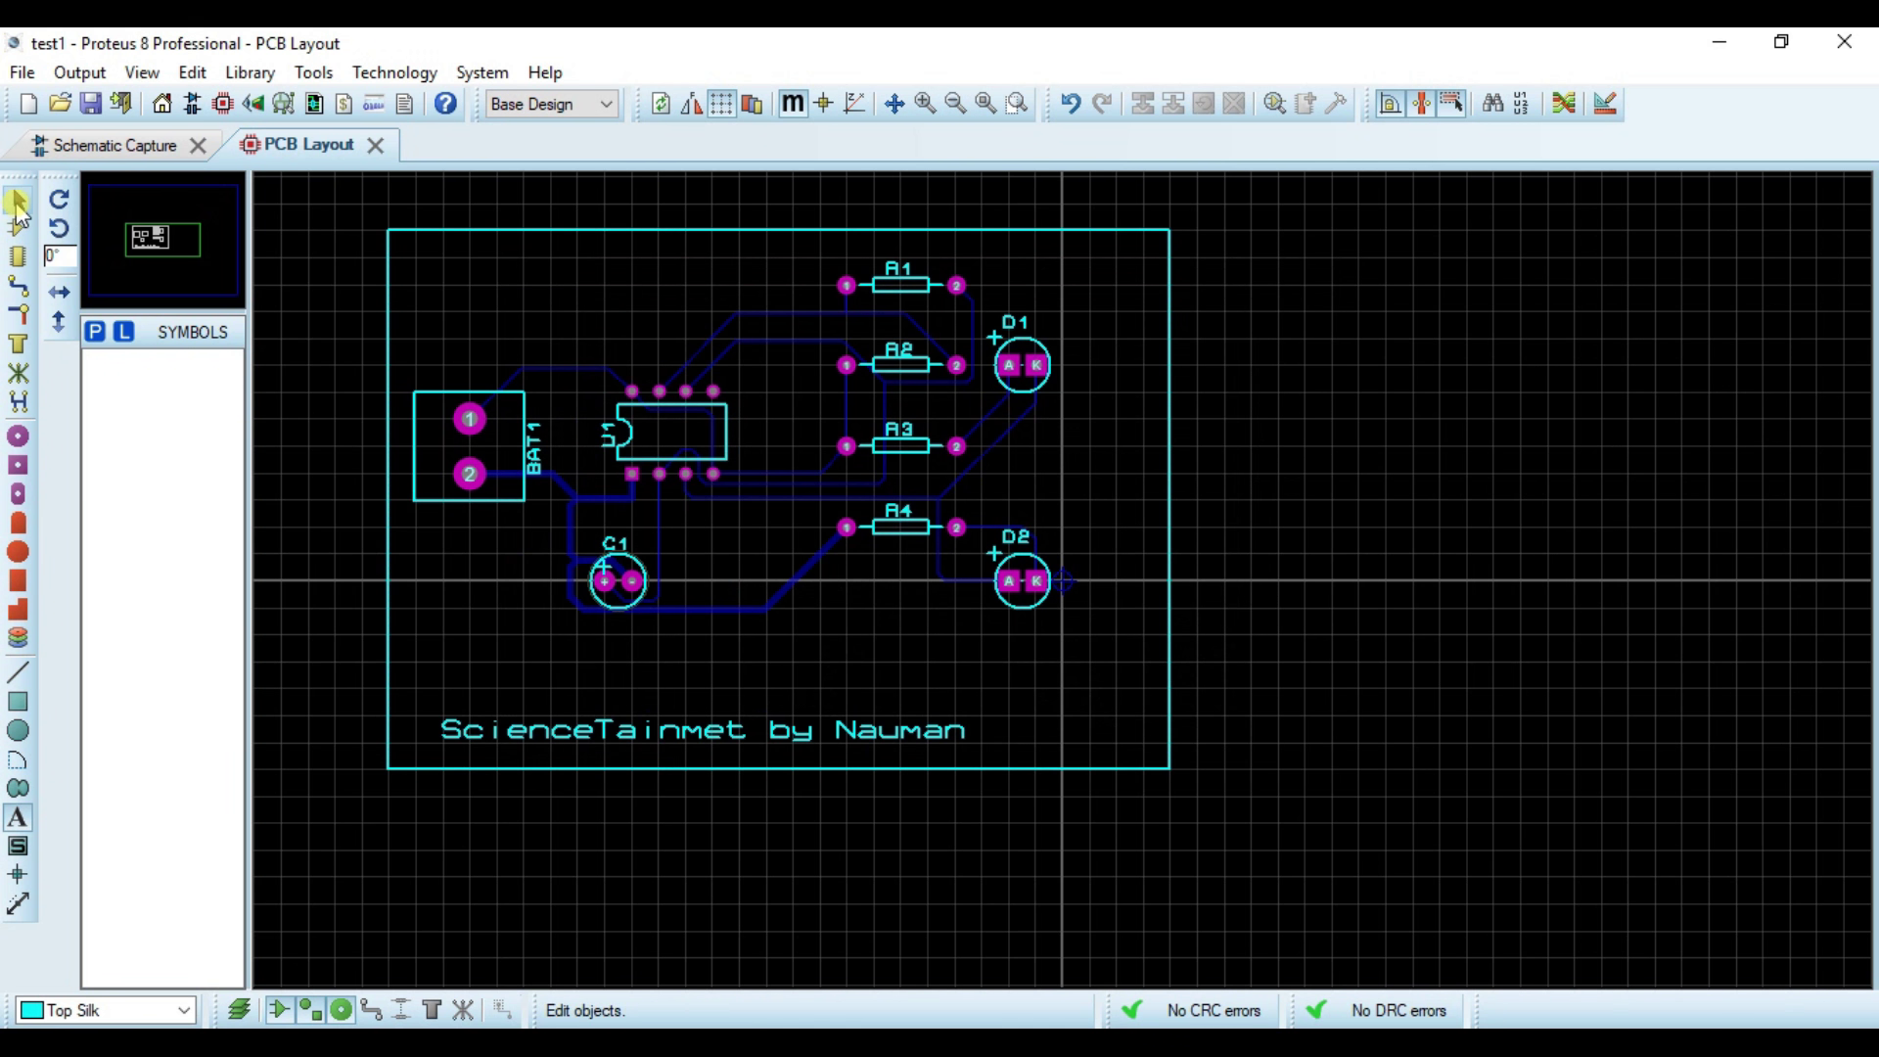
pyautogui.click(692, 731)
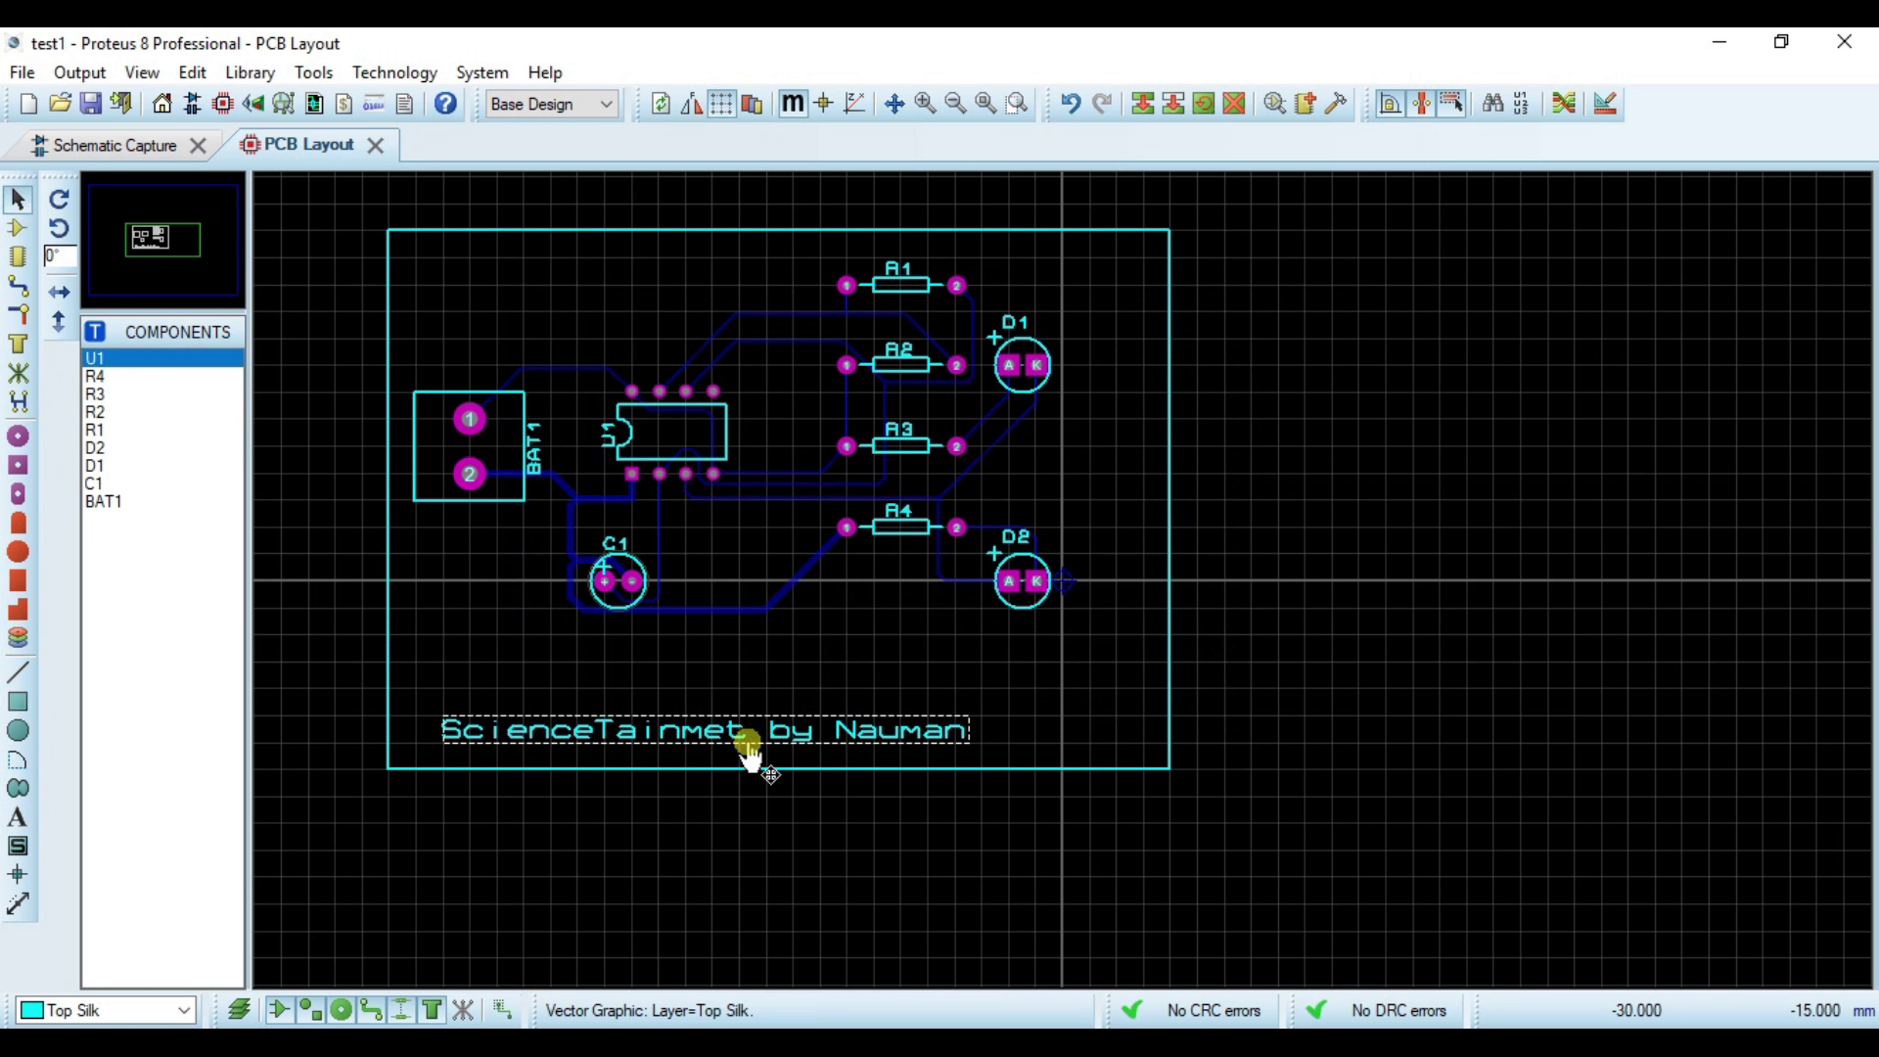
pyautogui.moveTo(691, 732); pyautogui.dragTo(743, 732)
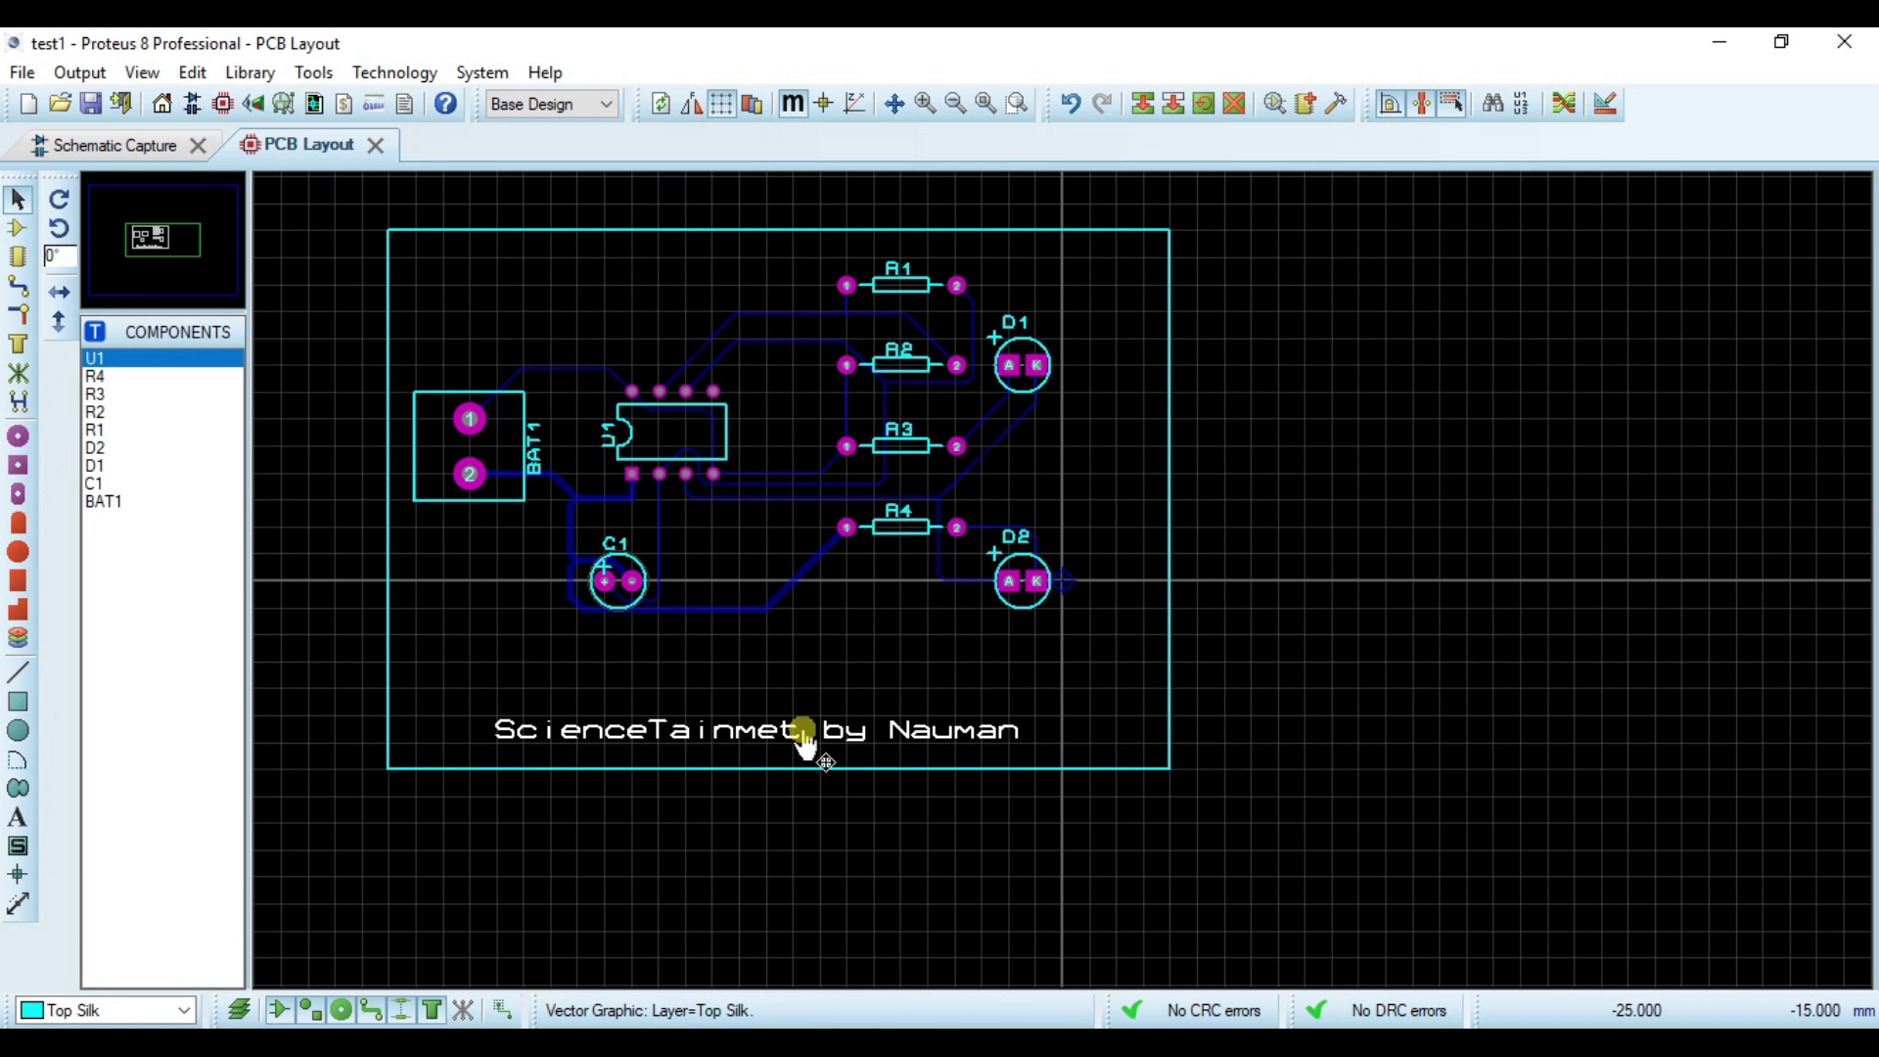
pyautogui.click(762, 613)
pyautogui.click(832, 643)
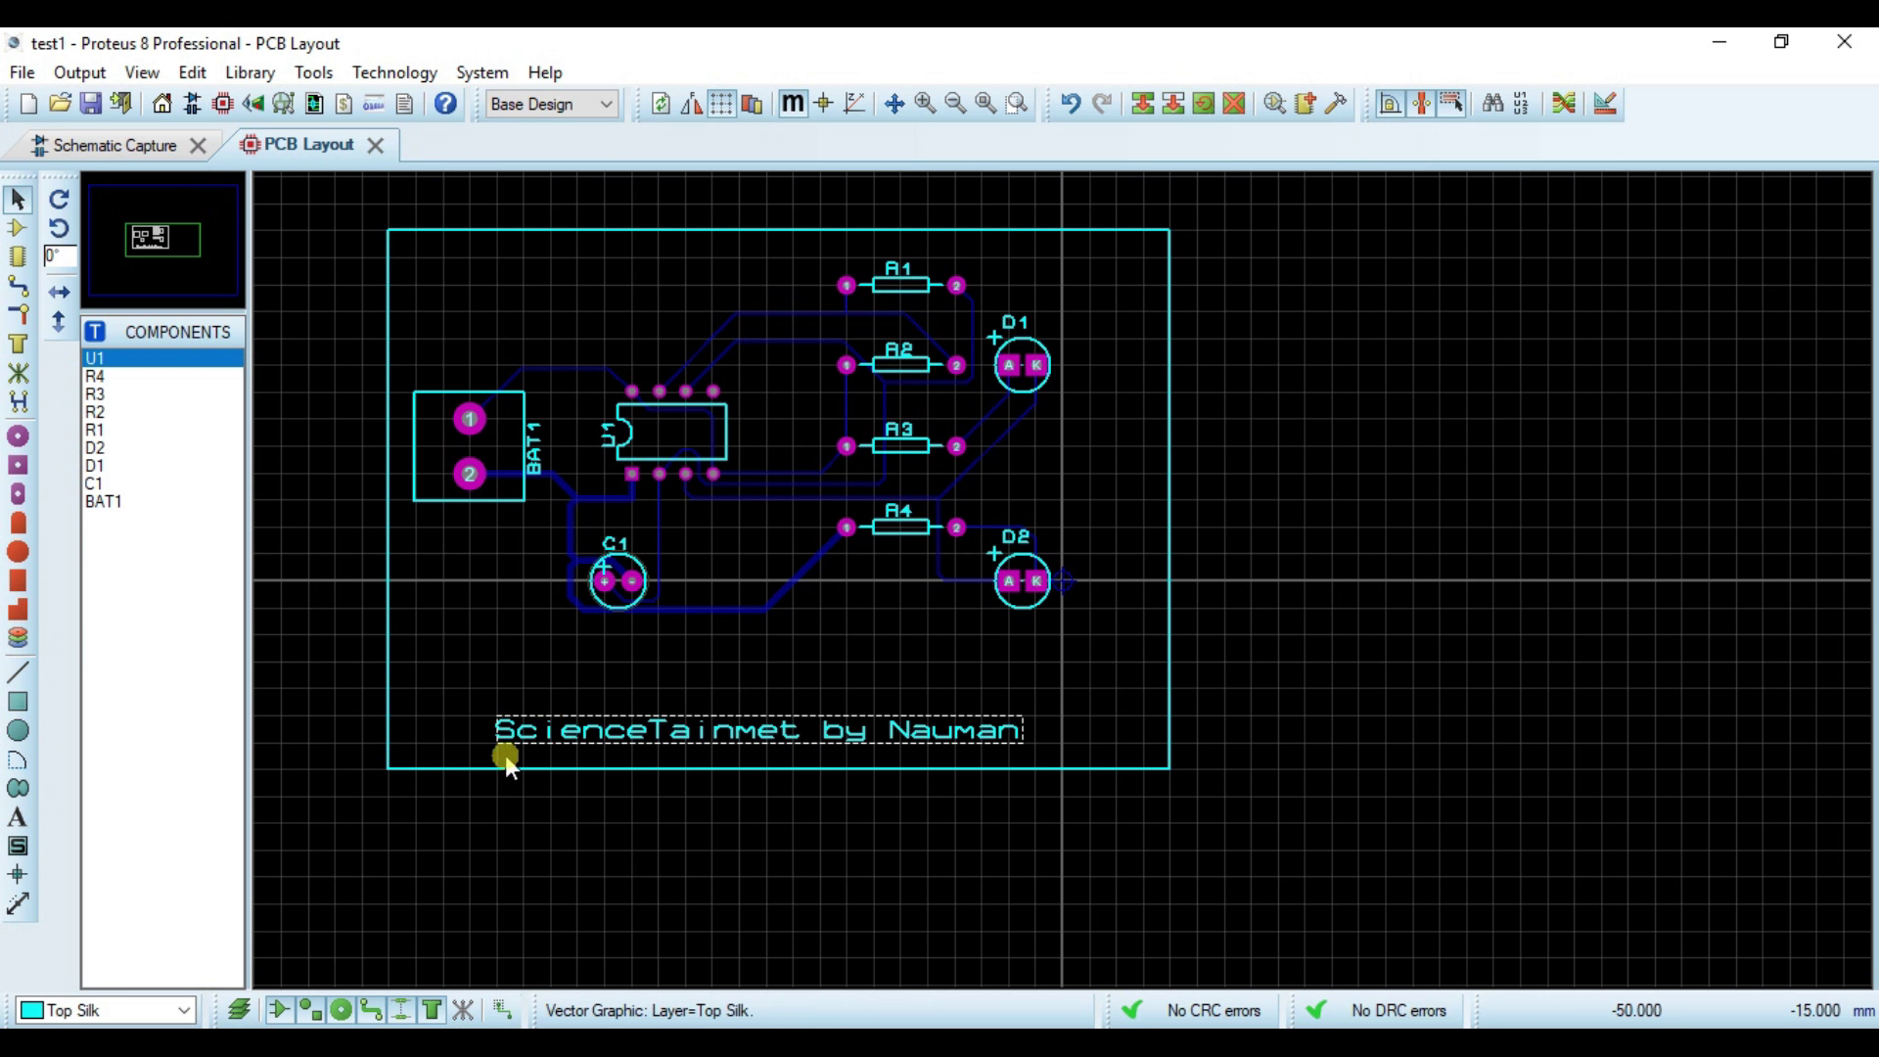
# Step: Set the current layer to Bottom Copper and check the board text's properties, keeping its existing settings
pyautogui.doubleClick(692, 736)
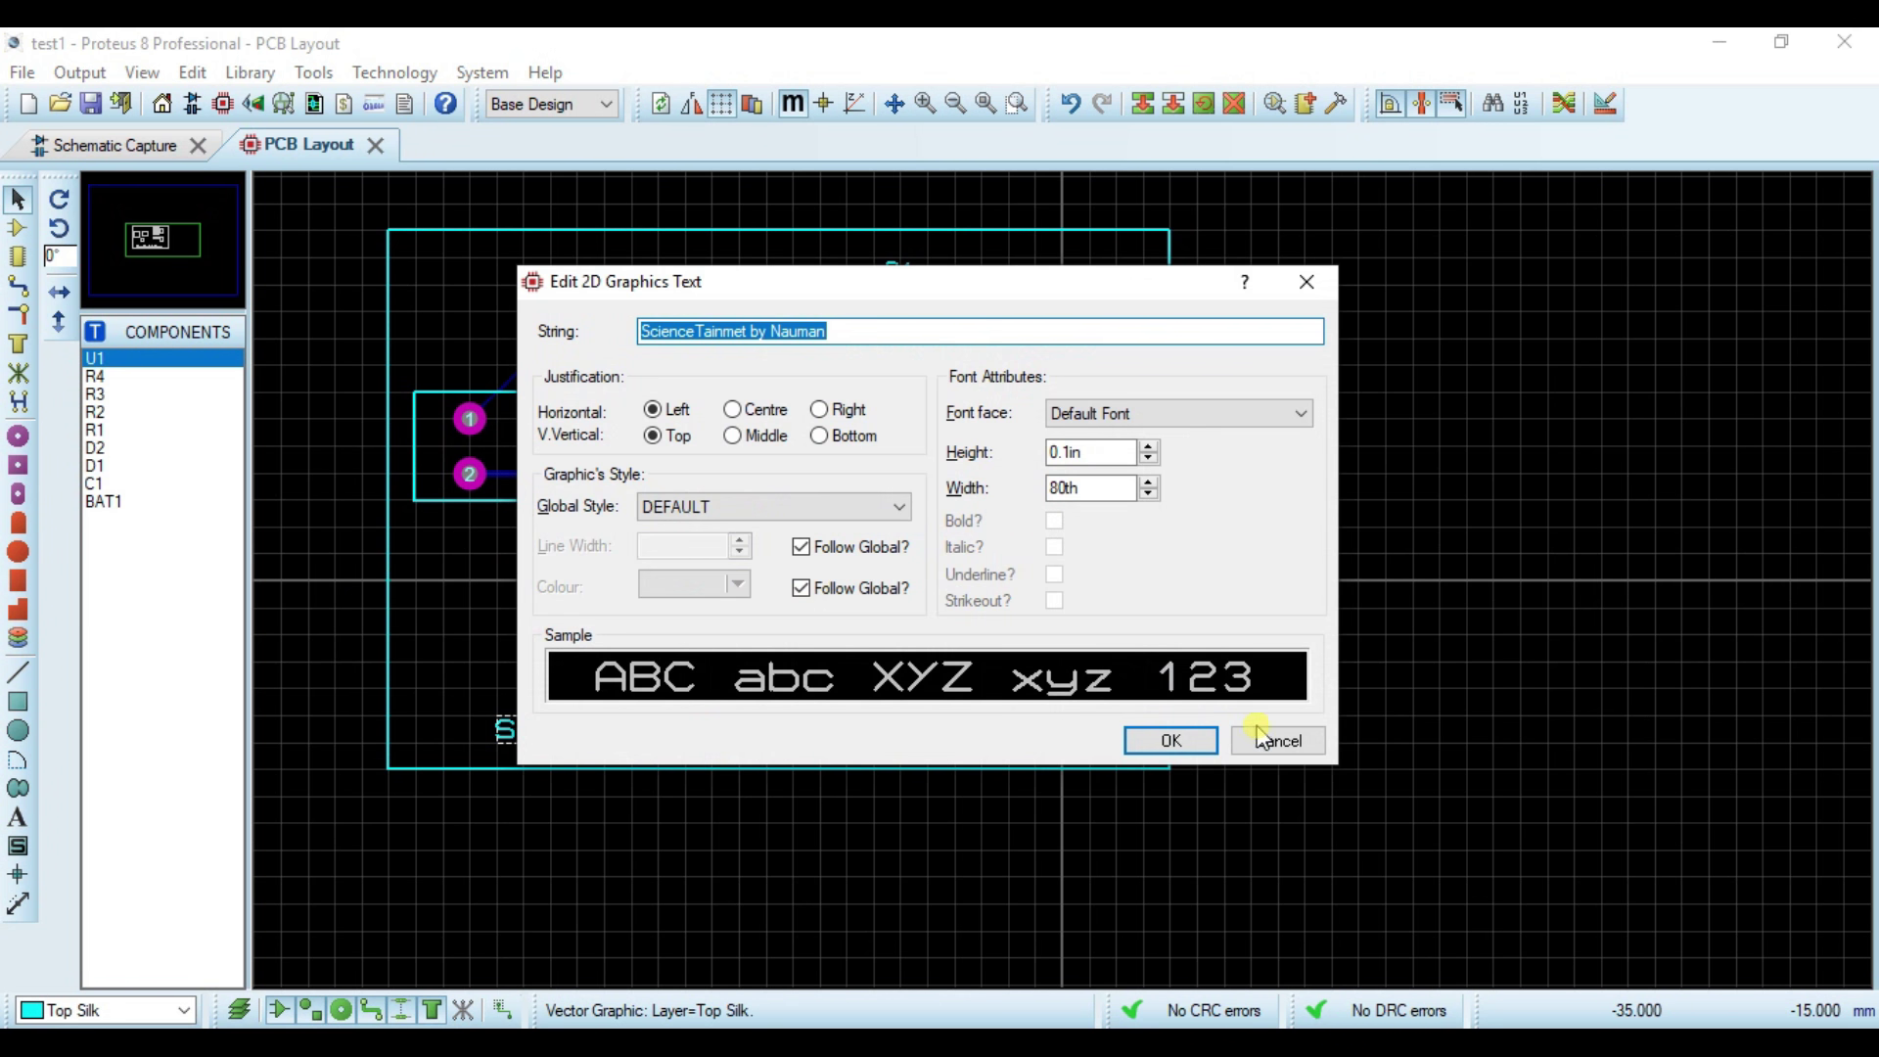
pyautogui.click(1160, 741)
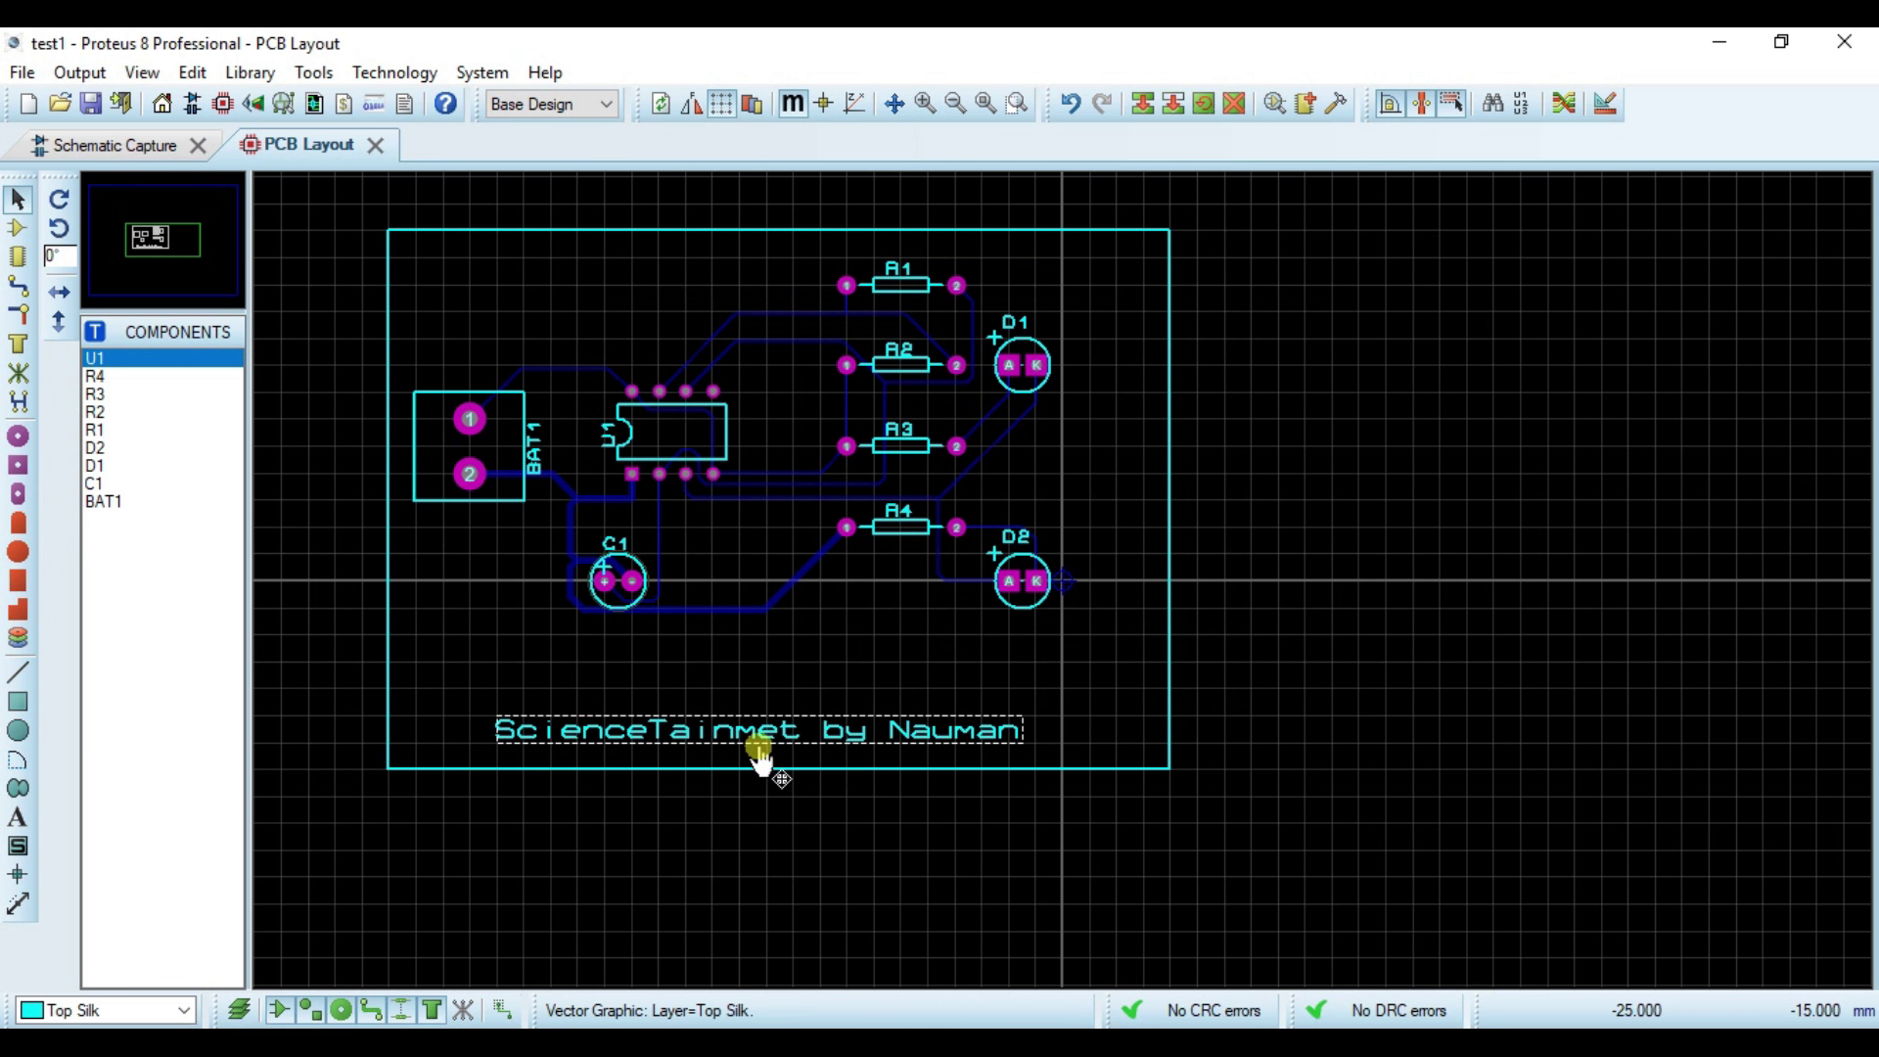
pyautogui.click(183, 1010)
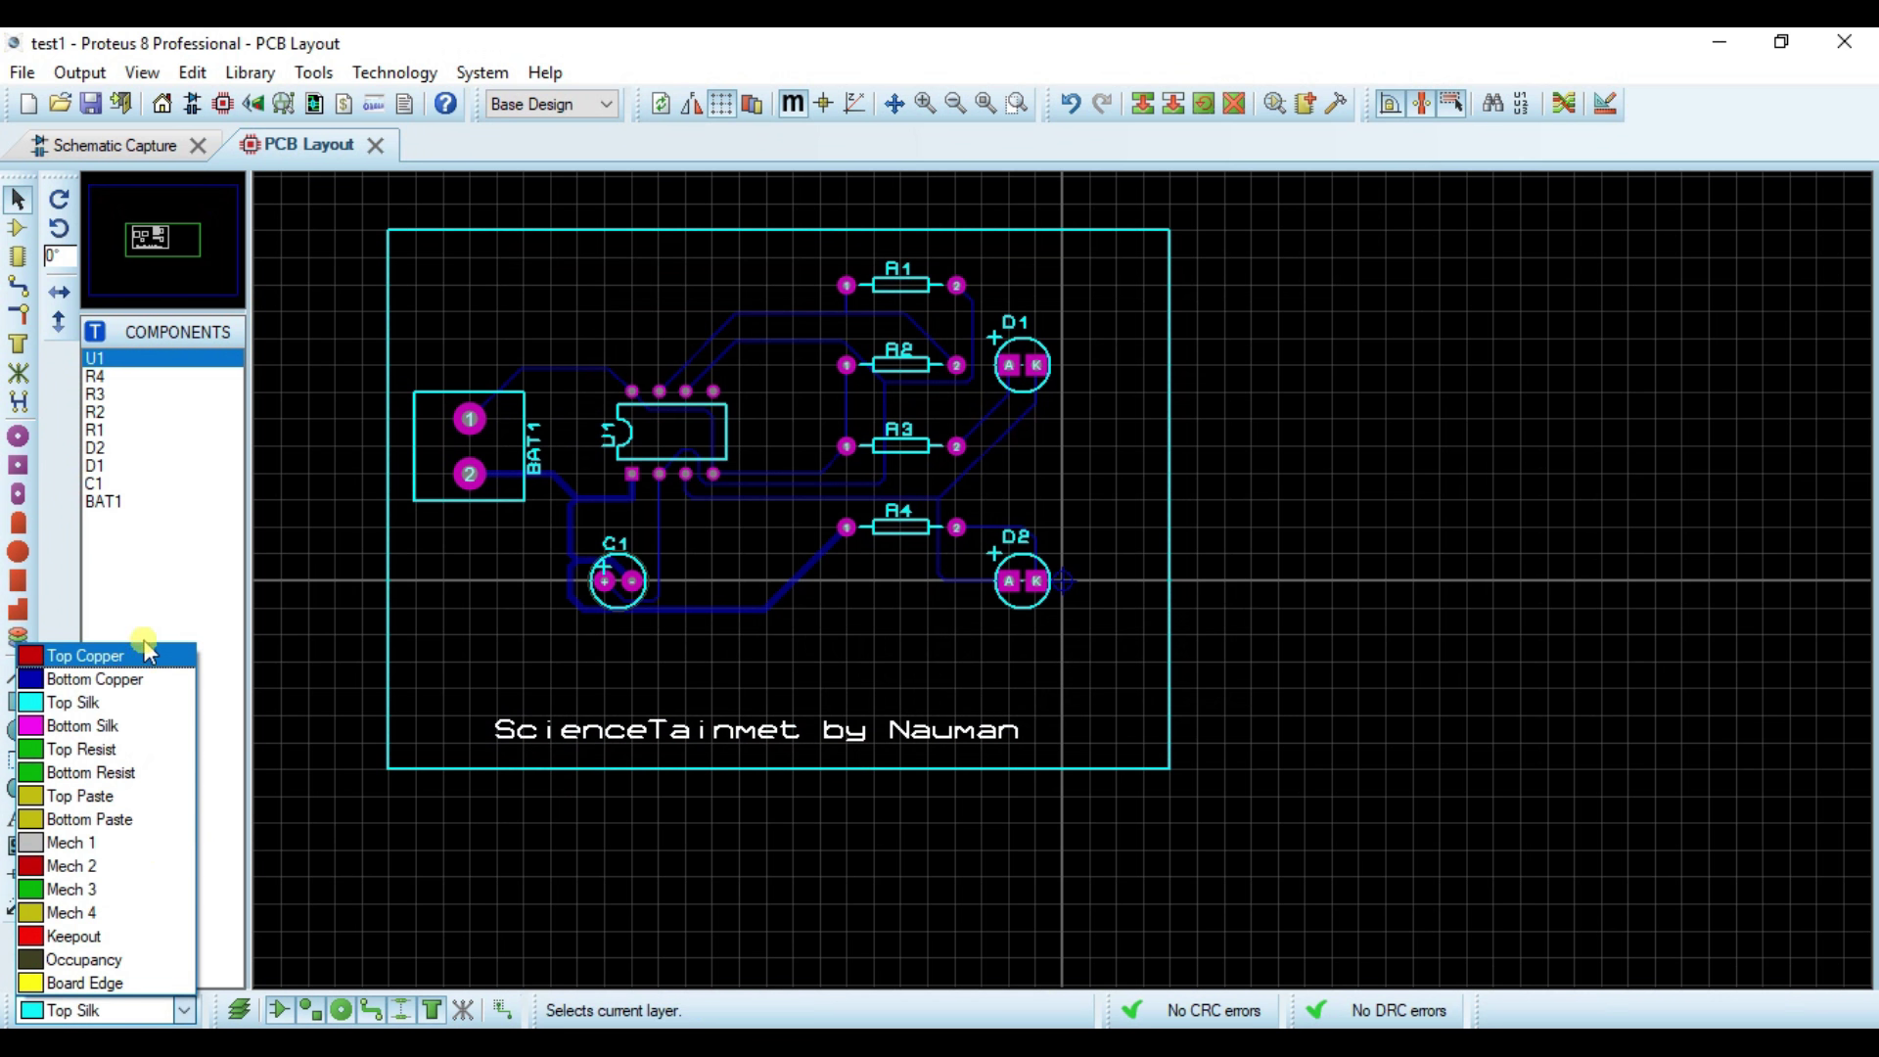
pyautogui.click(138, 679)
pyautogui.doubleClick(729, 742)
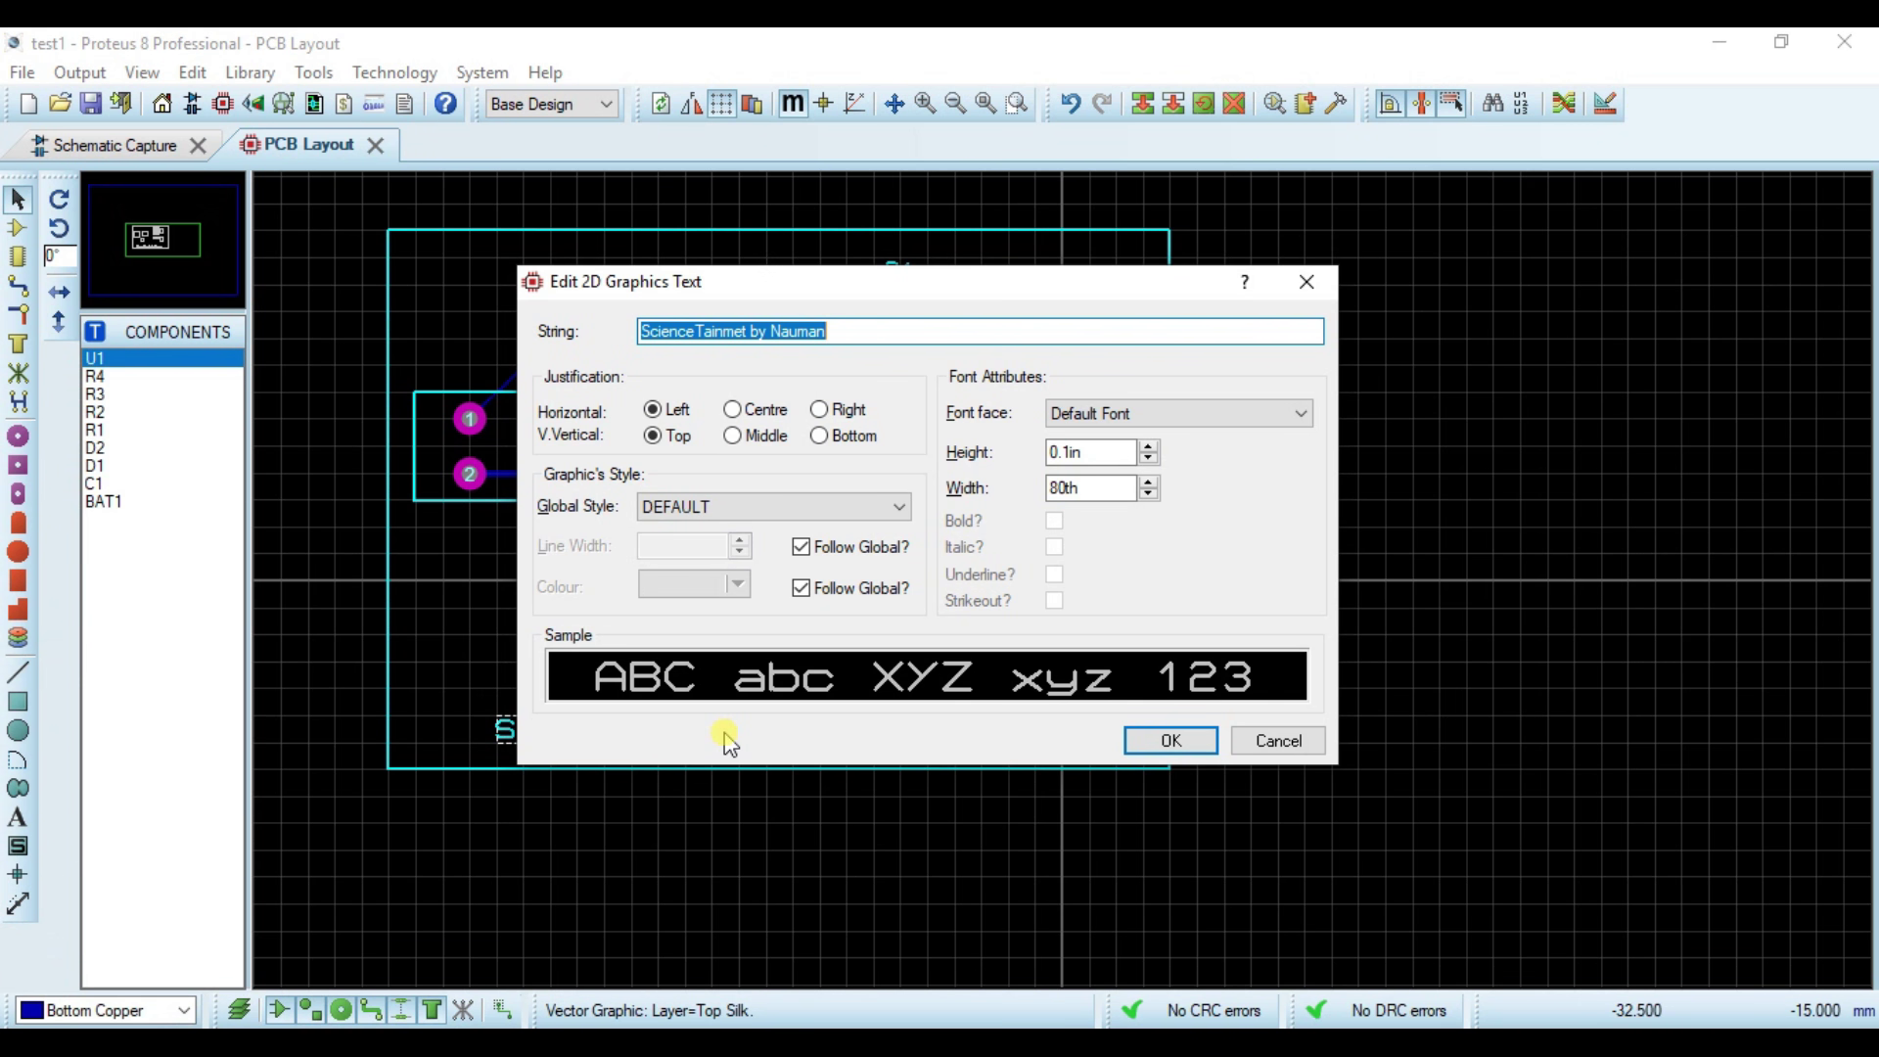
pyautogui.click(1178, 741)
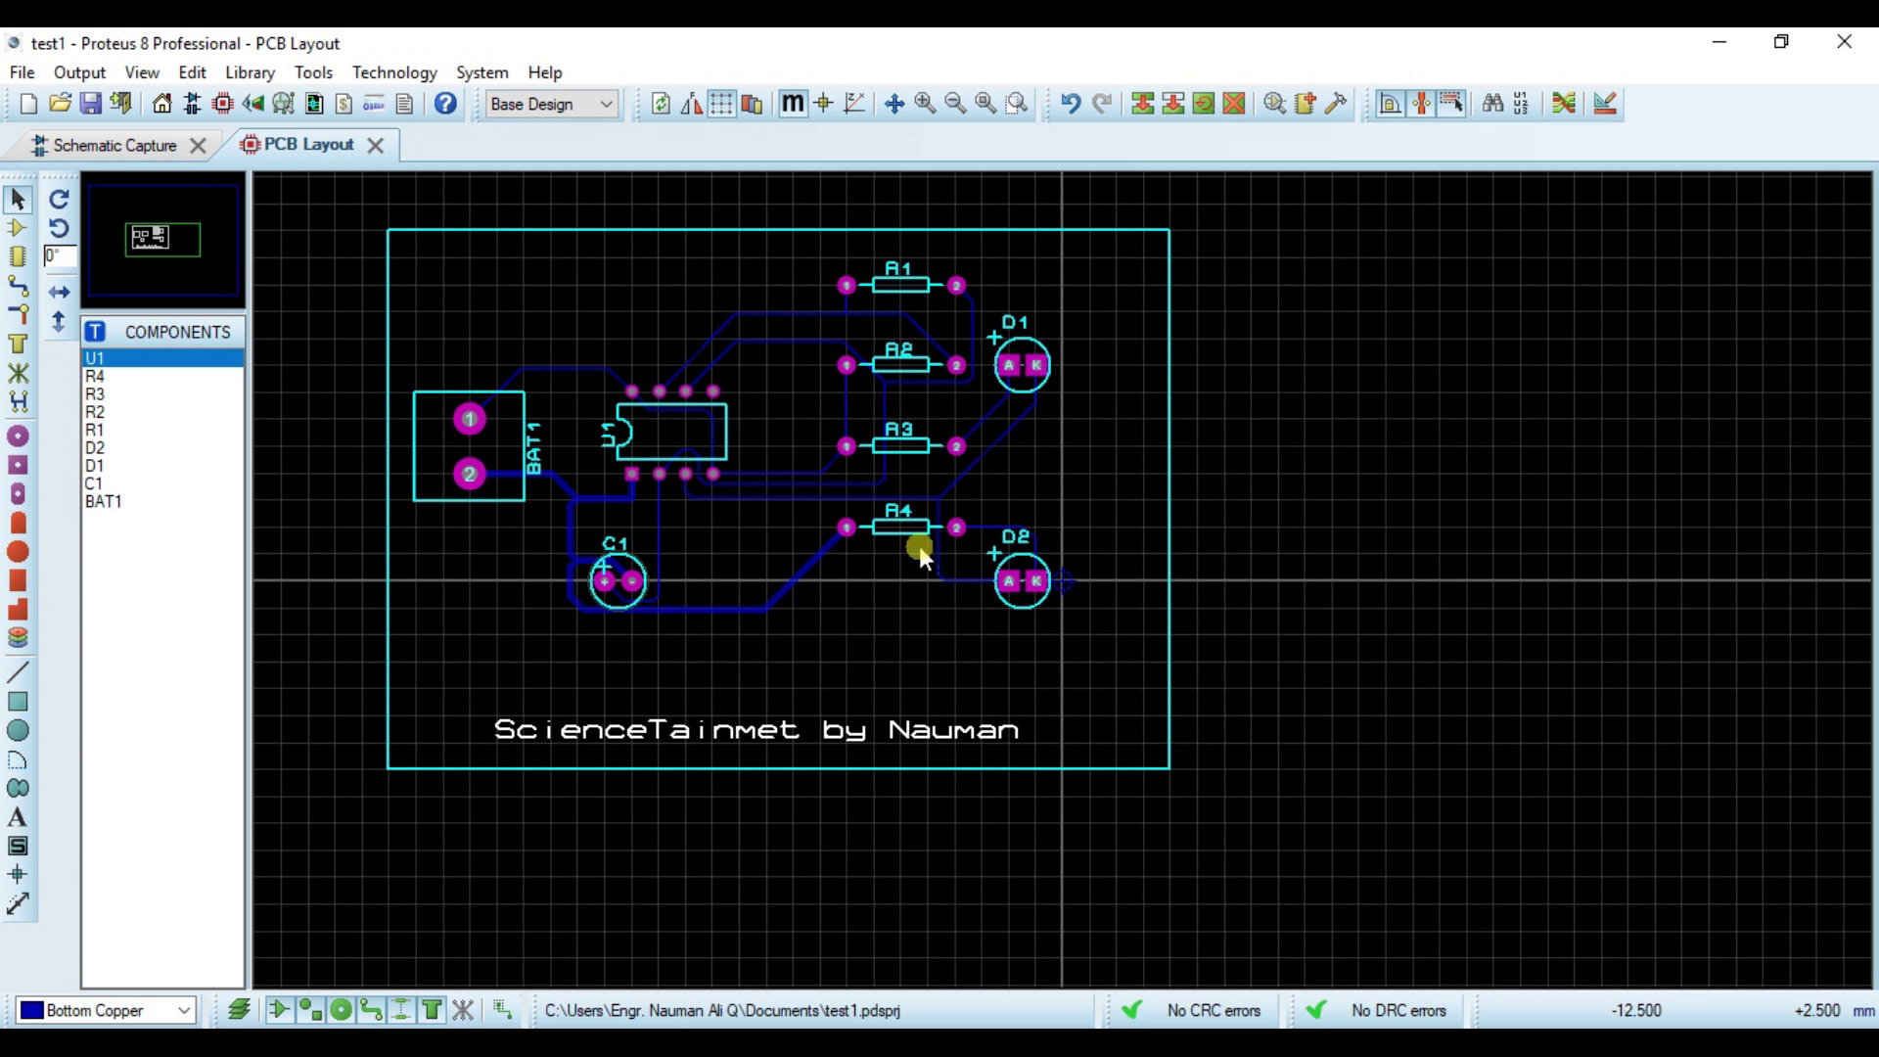
# Step: Open the board in the 3D visualizer and examine it from the top, front, left, back and right
pyautogui.click(253, 108)
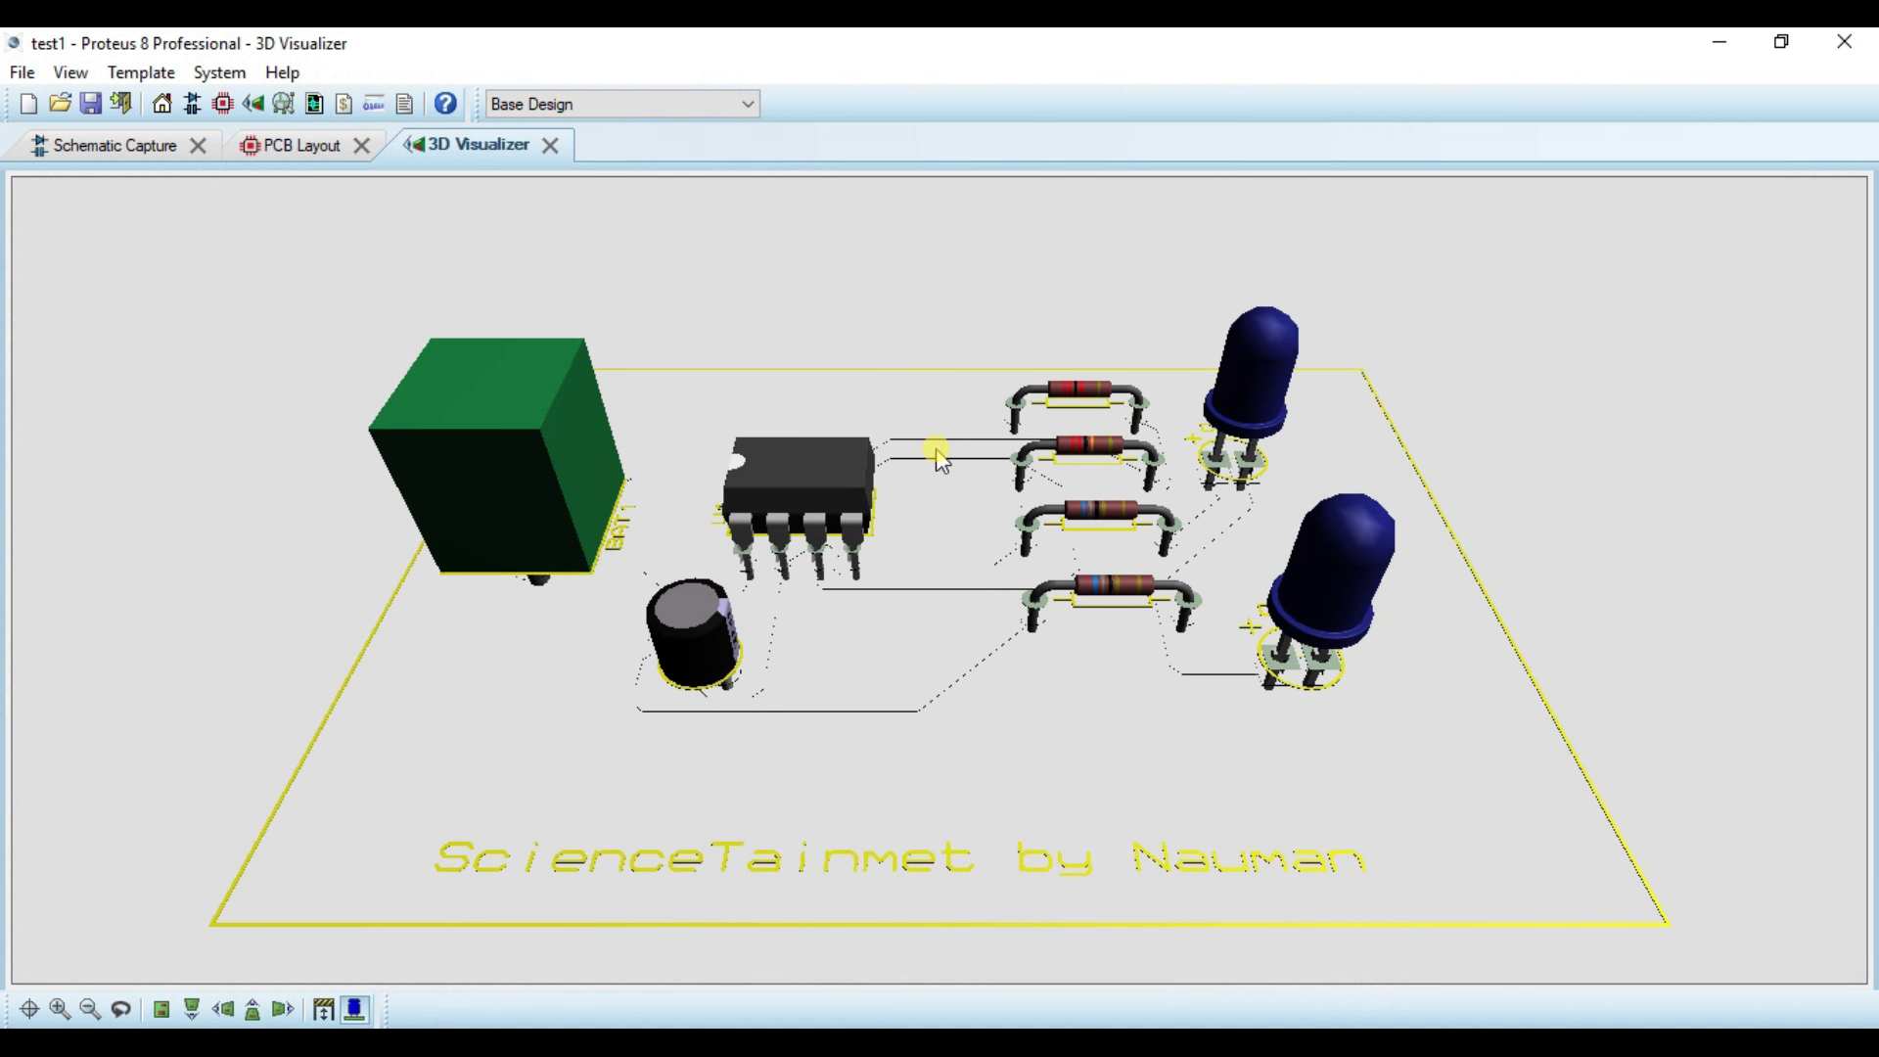
pyautogui.click(940, 462)
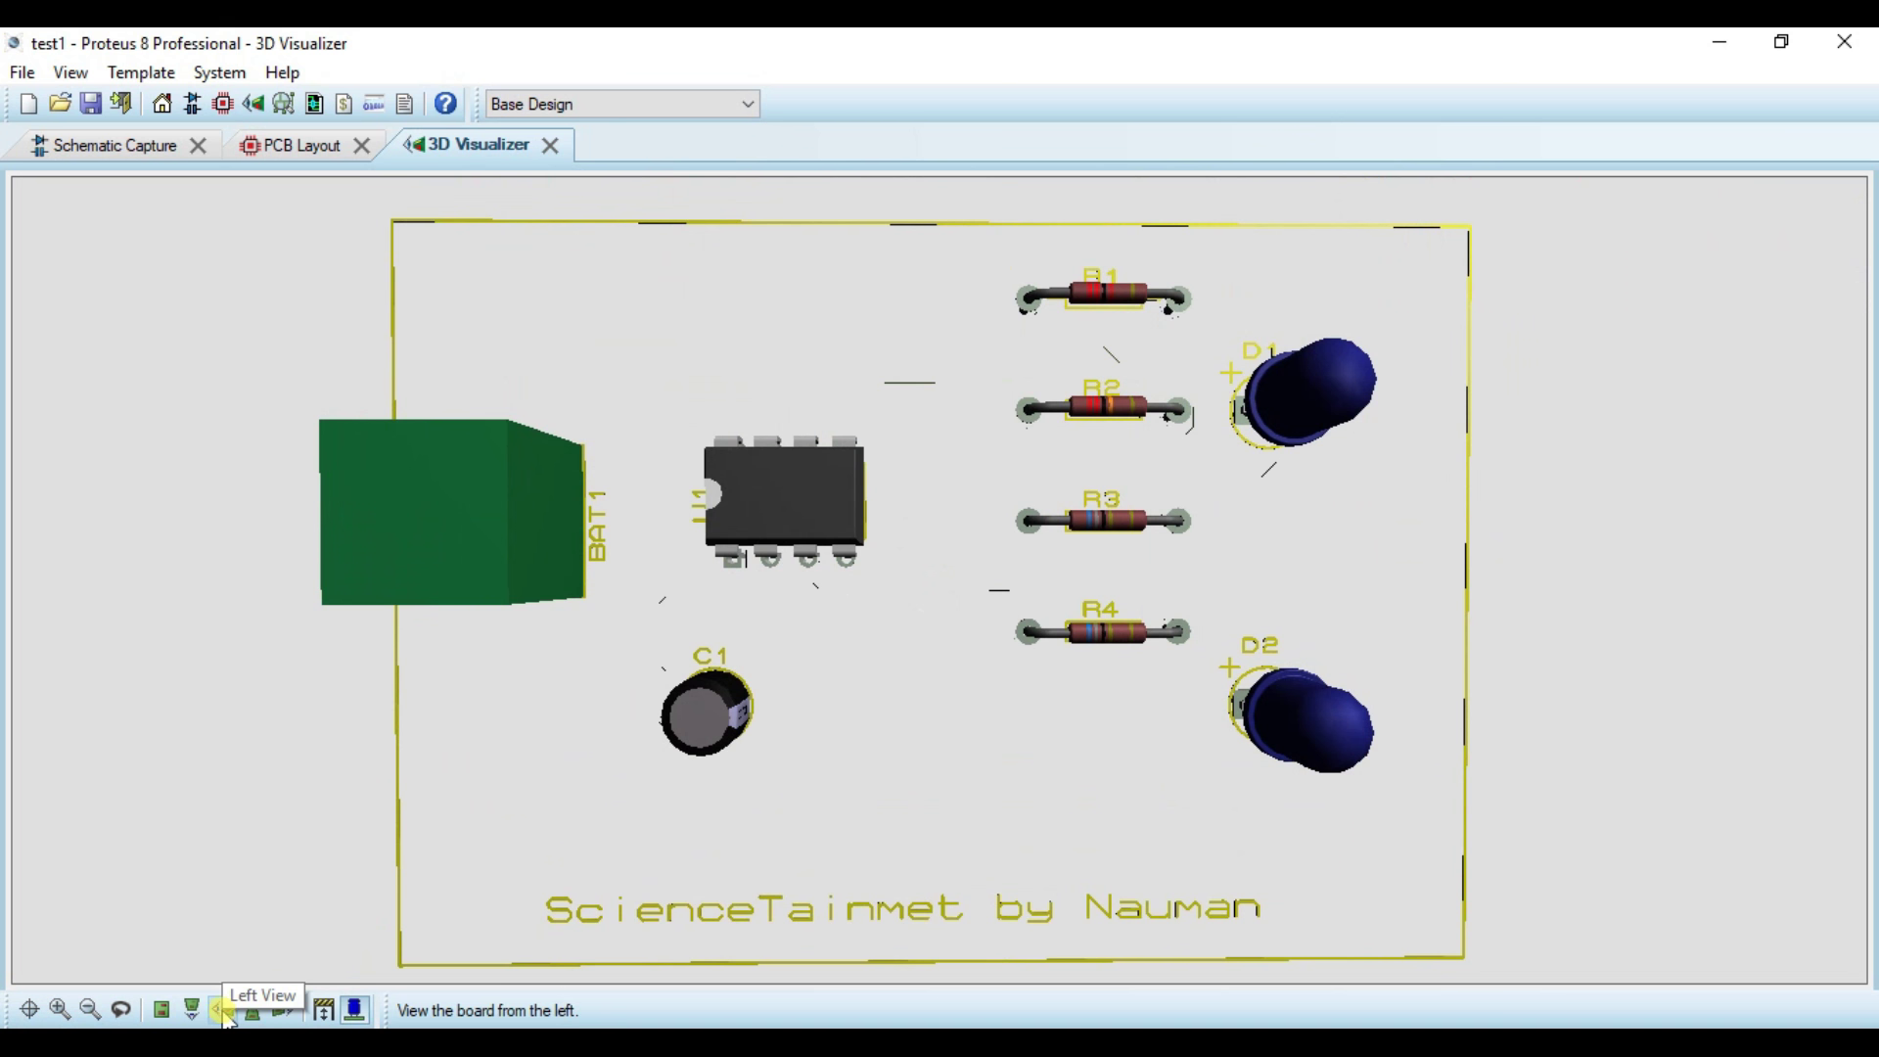
pyautogui.click(162, 1011)
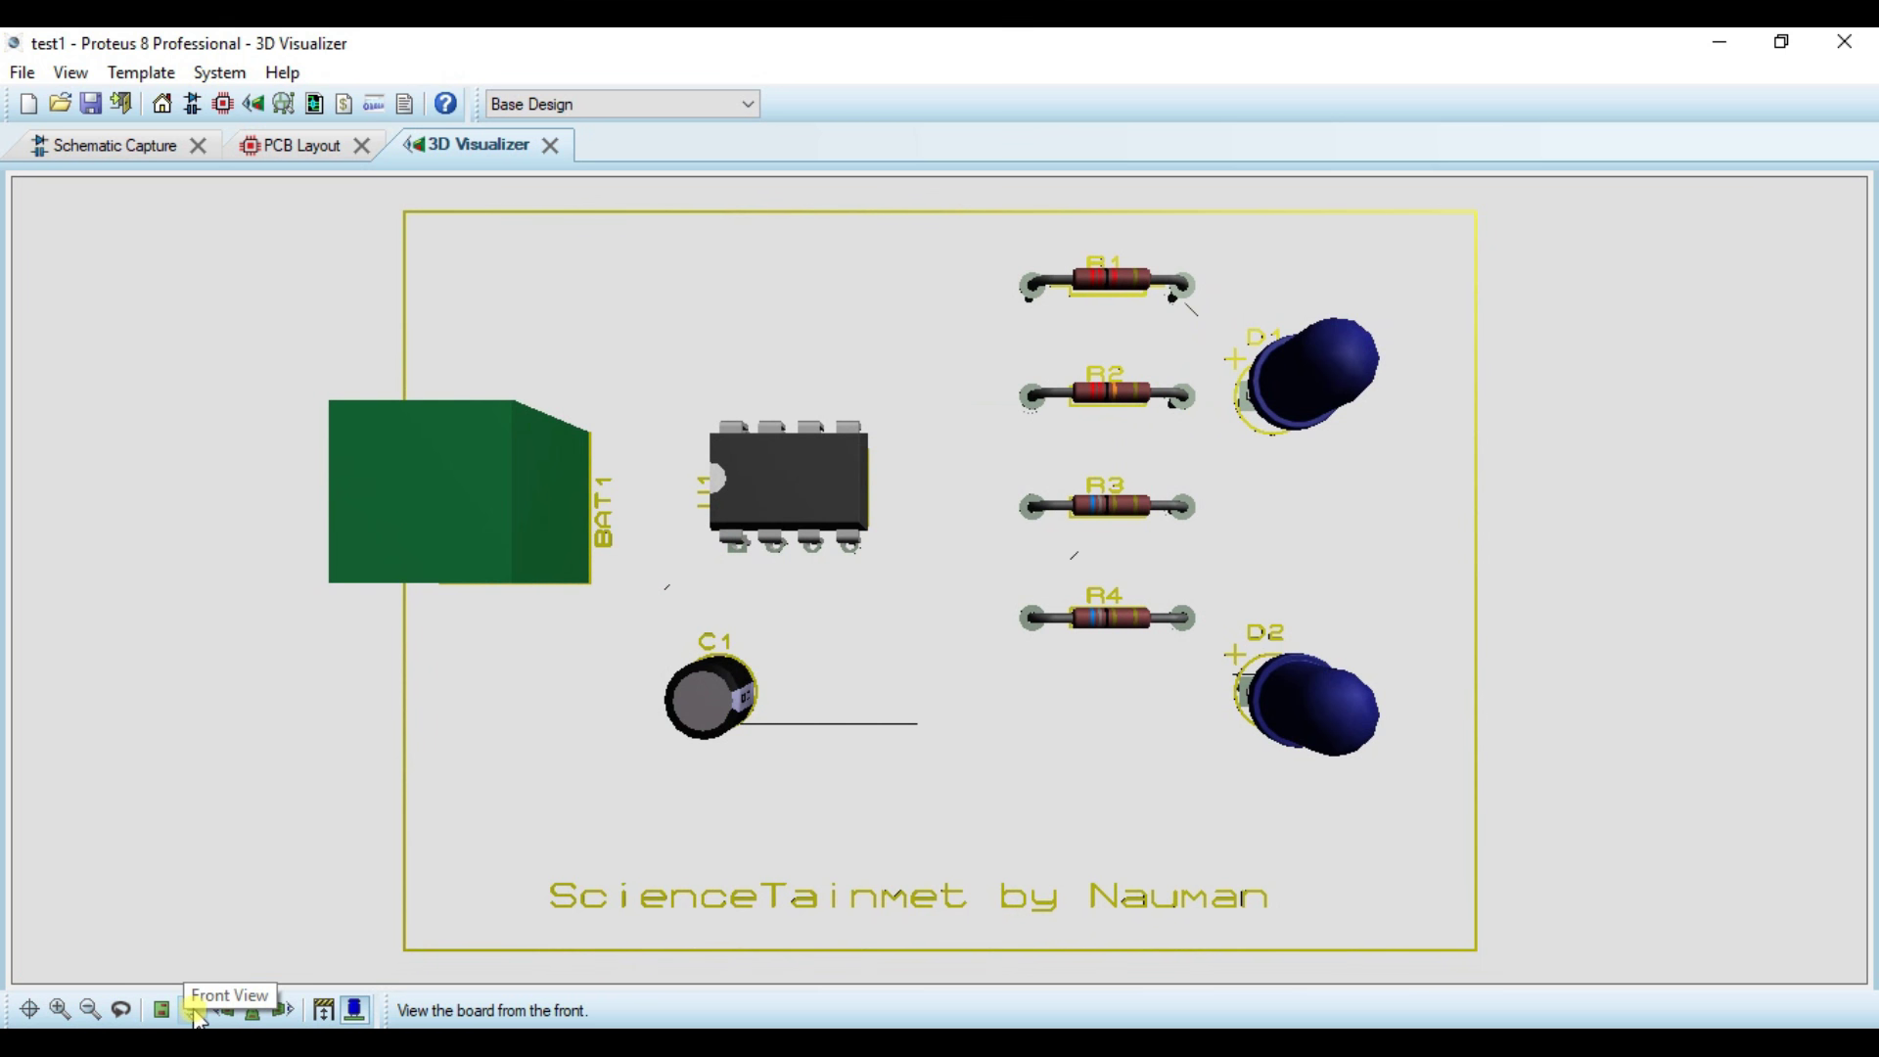
pyautogui.click(192, 1012)
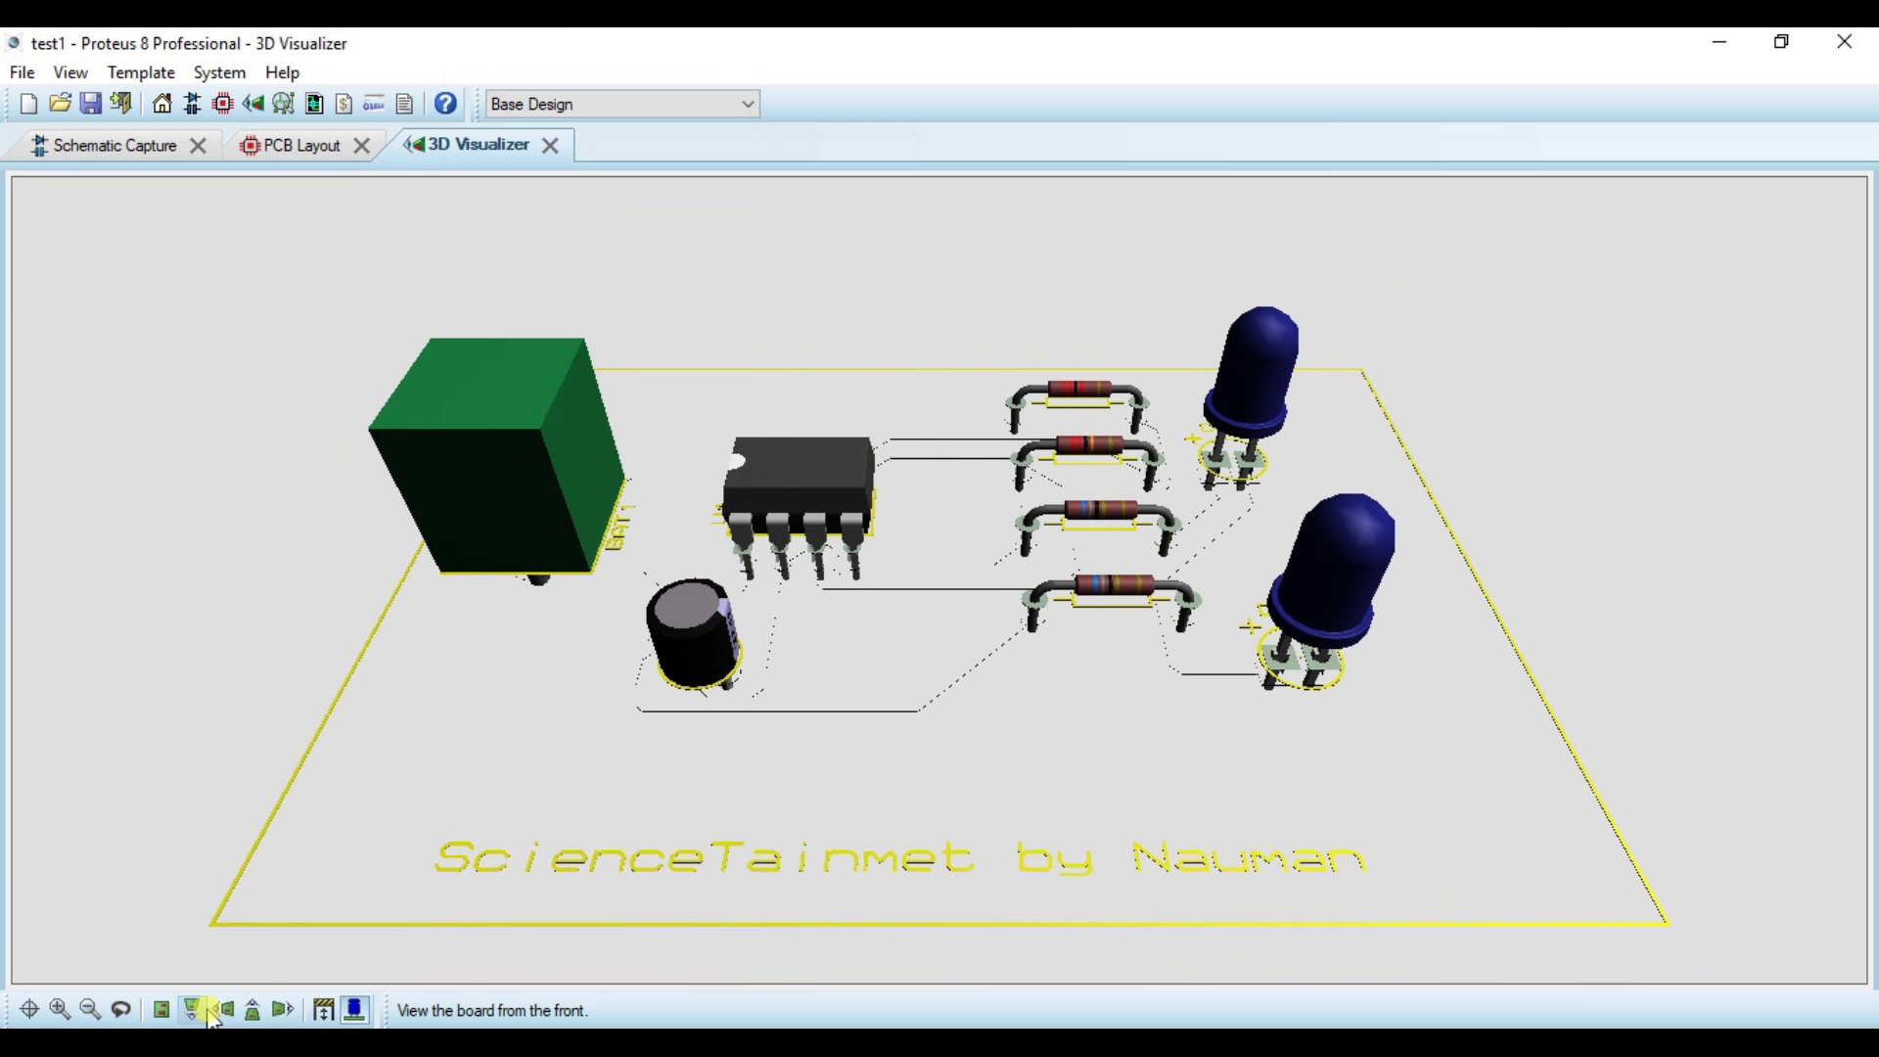
pyautogui.click(223, 1011)
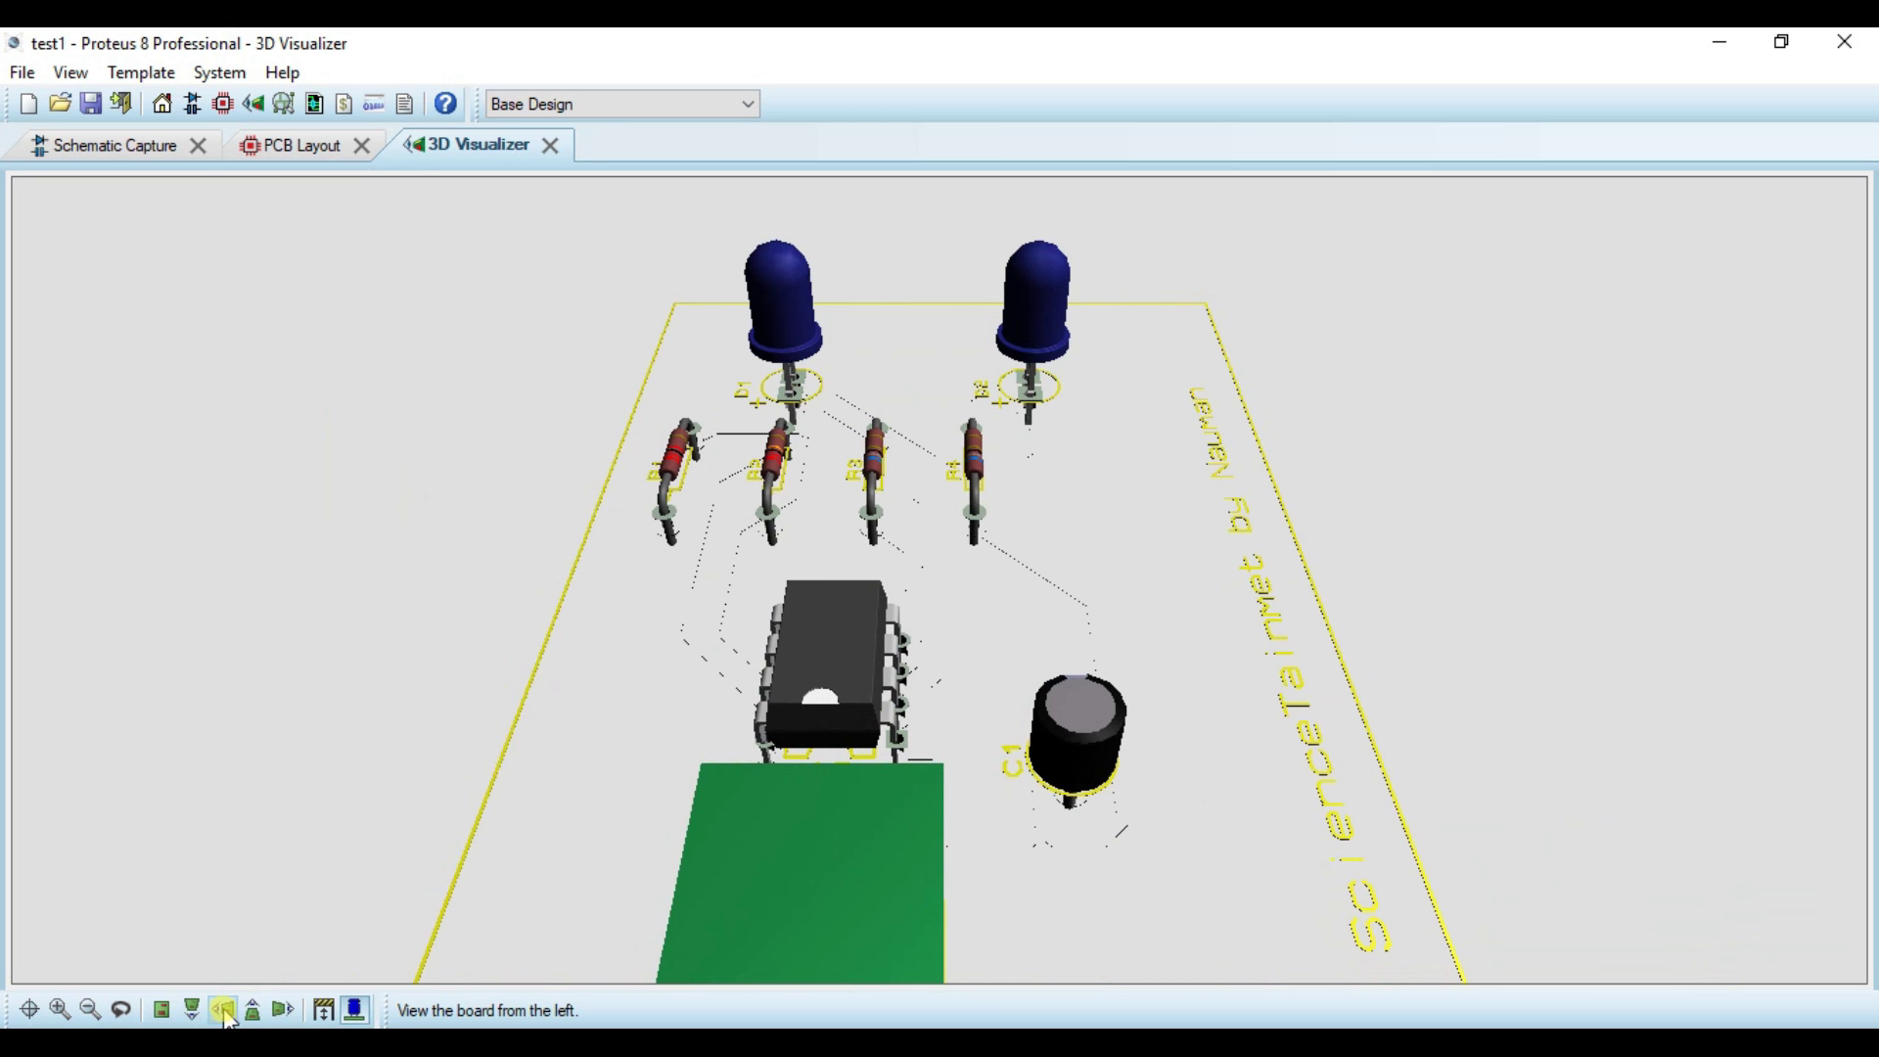
pyautogui.click(253, 1011)
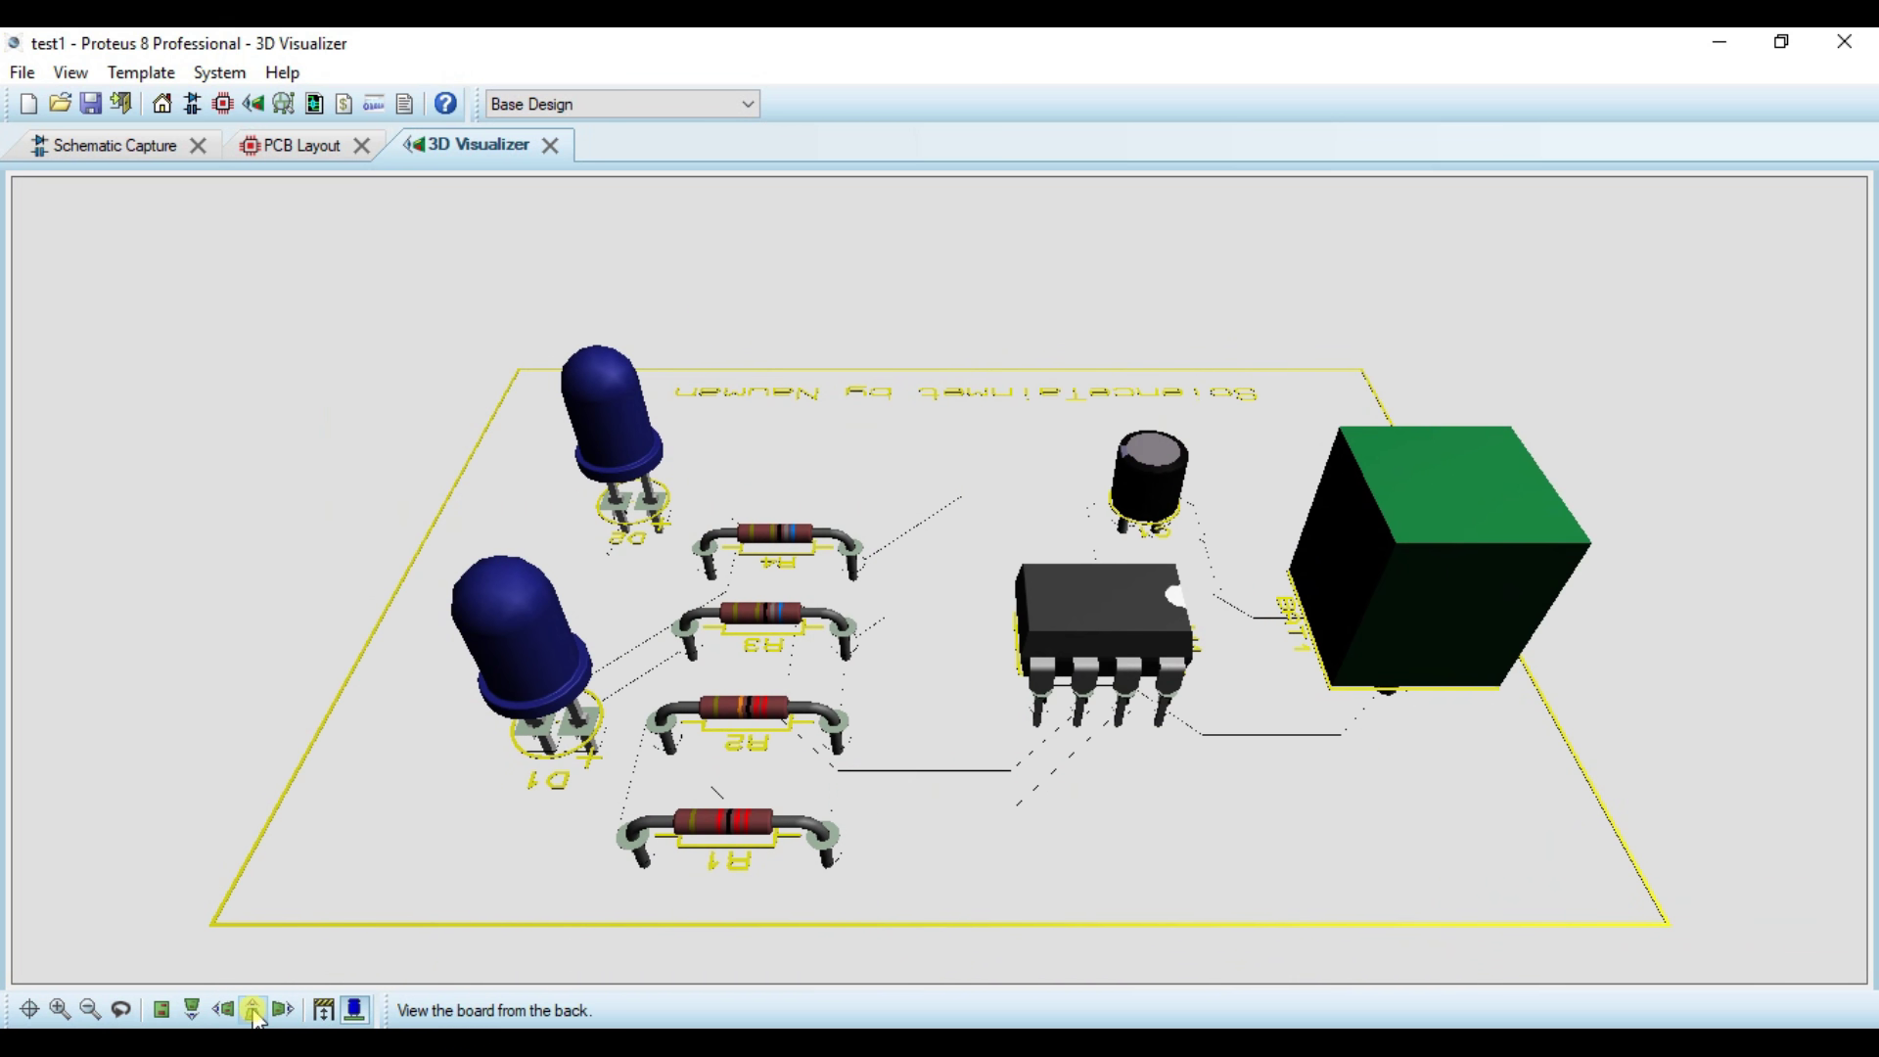
pyautogui.click(286, 1011)
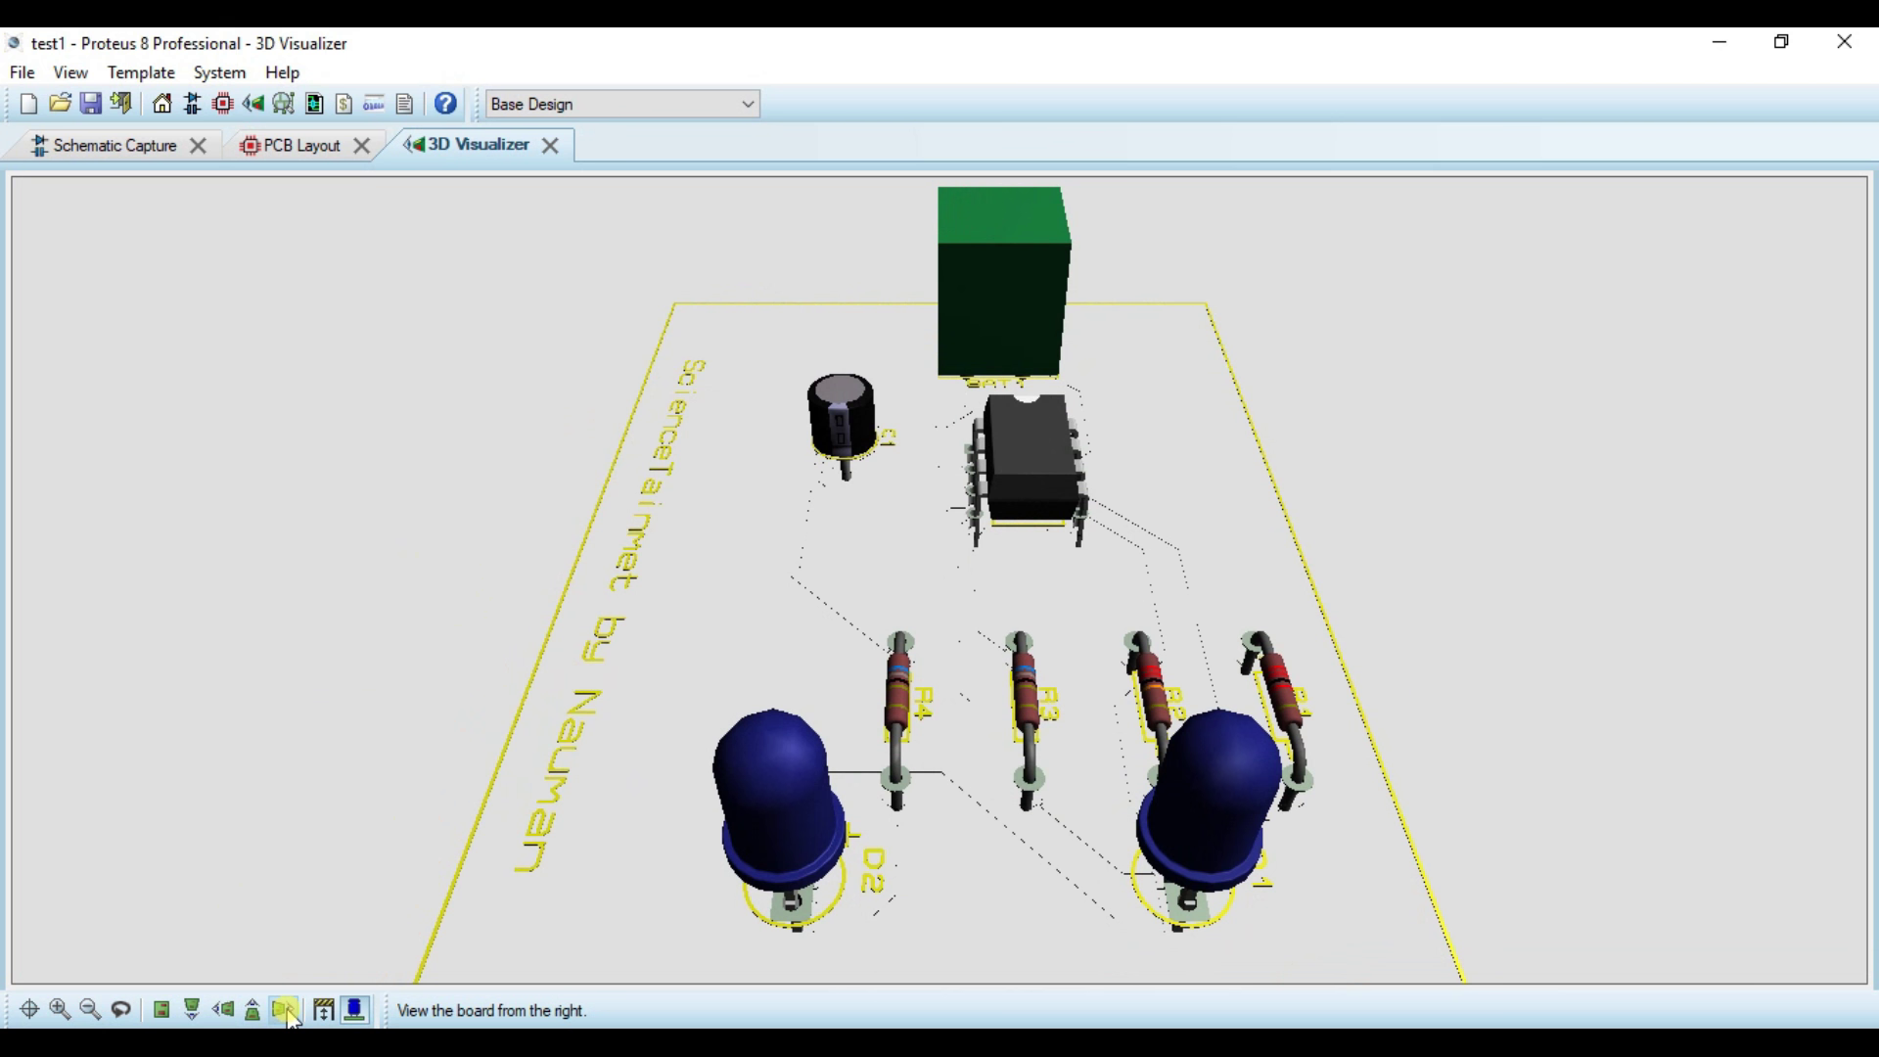
# Step: Inspect the 3D board with its components hidden and shown again, orbiting around it before returning to the front view
pyautogui.click(355, 1010)
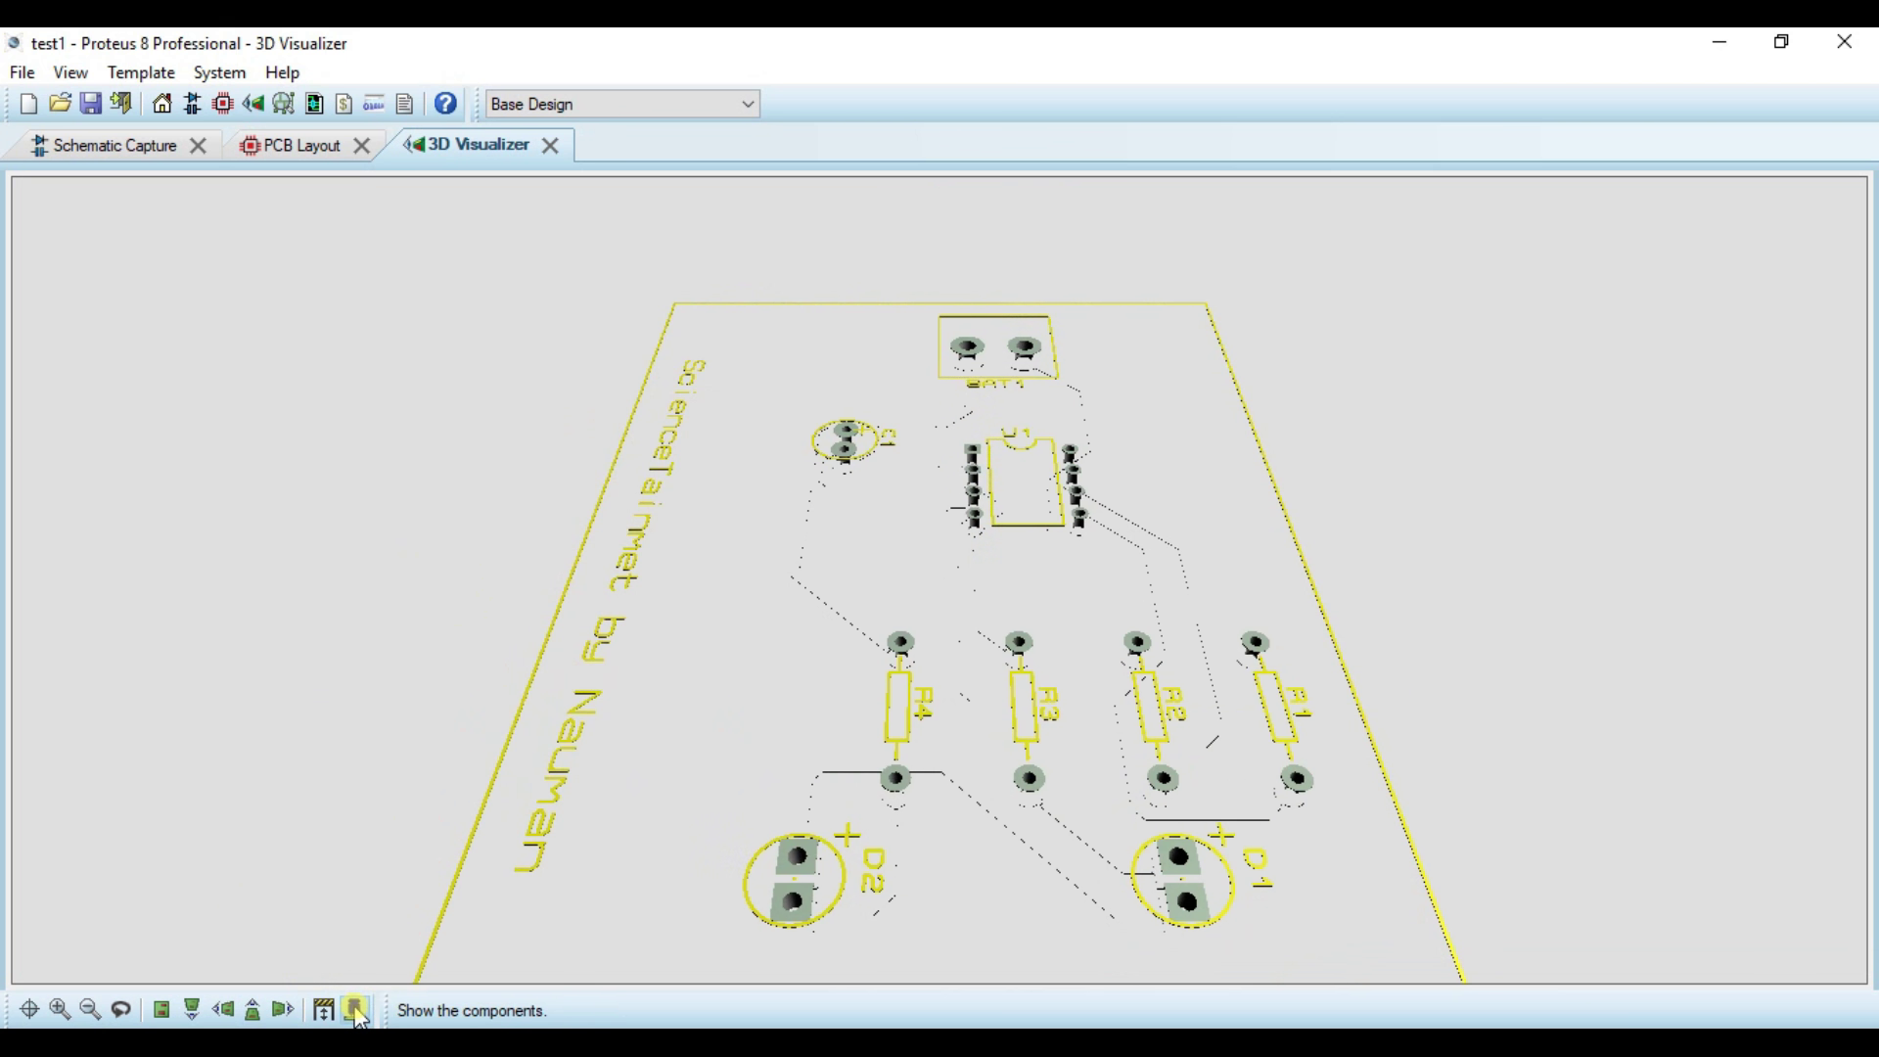
pyautogui.click(356, 1010)
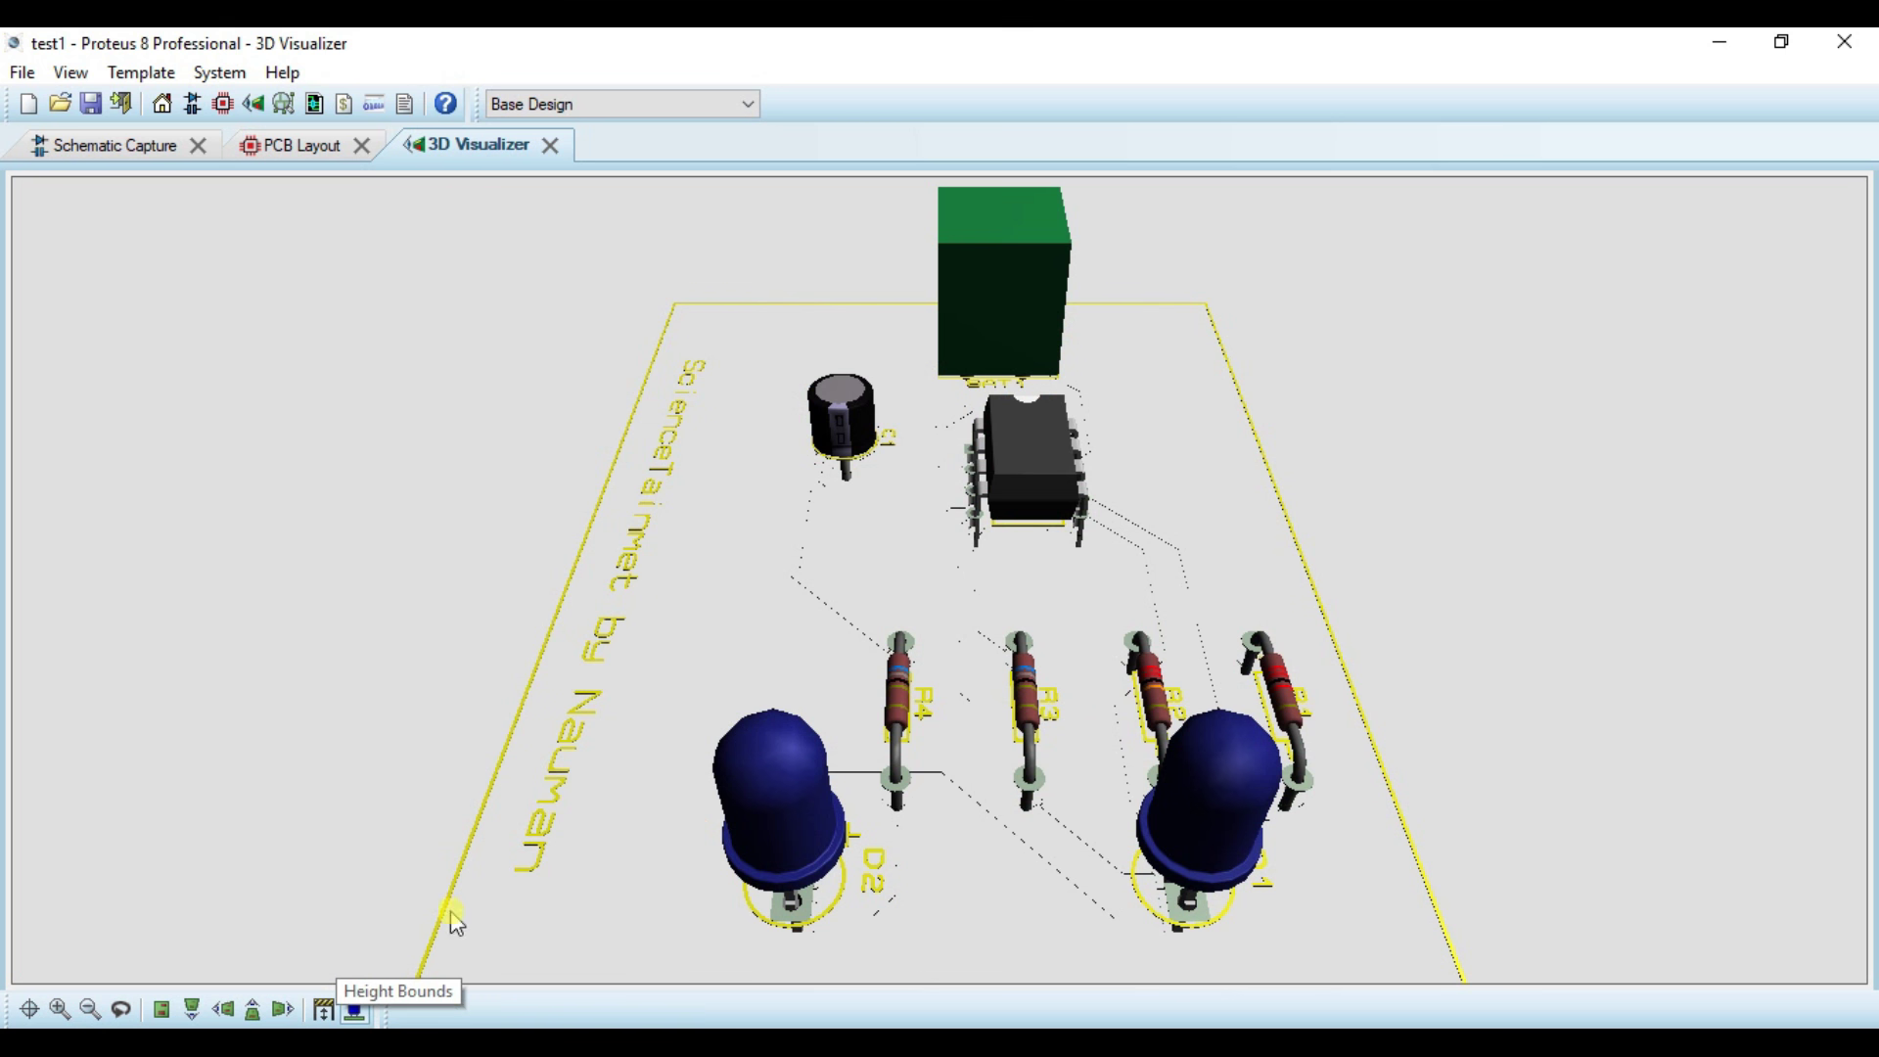
pyautogui.click(889, 621)
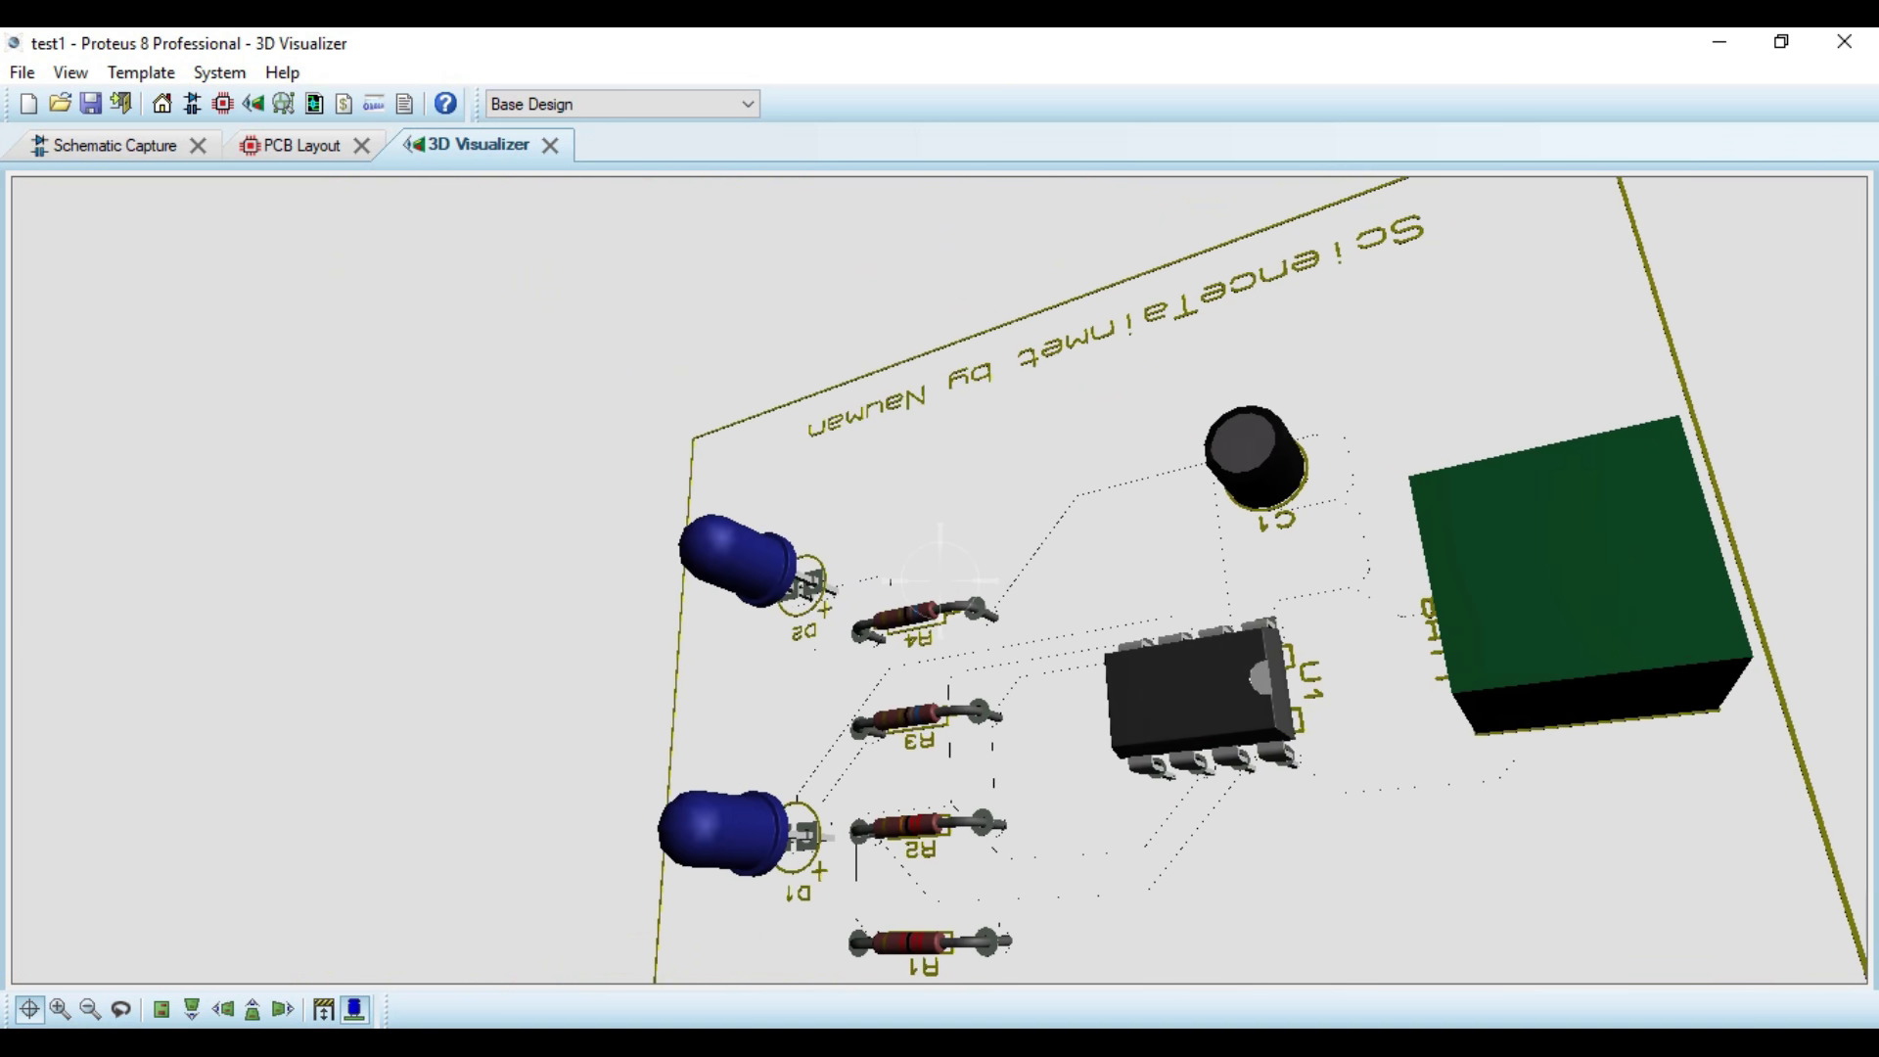
pyautogui.click(940, 580)
pyautogui.click(193, 1010)
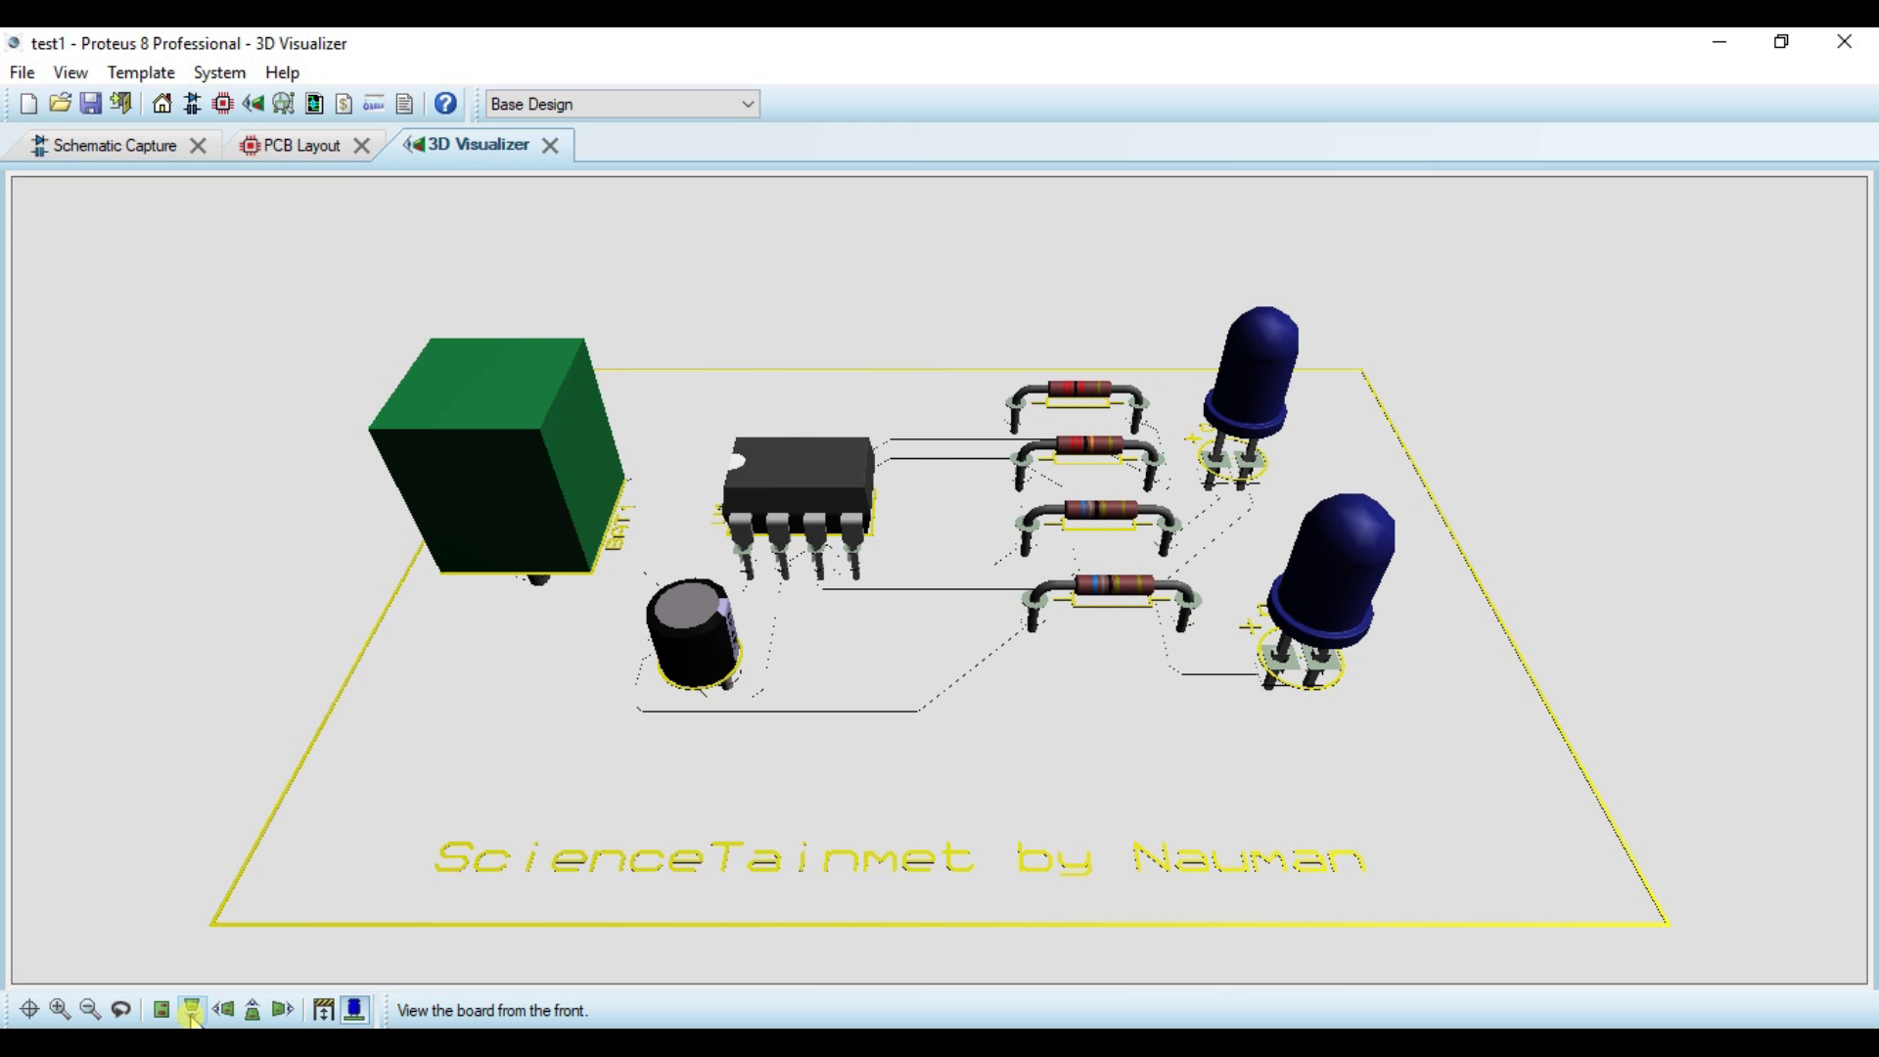
# Step: Return to the PCB layout and open its print layout settings, dismissing the preview tip
pyautogui.click(124, 147)
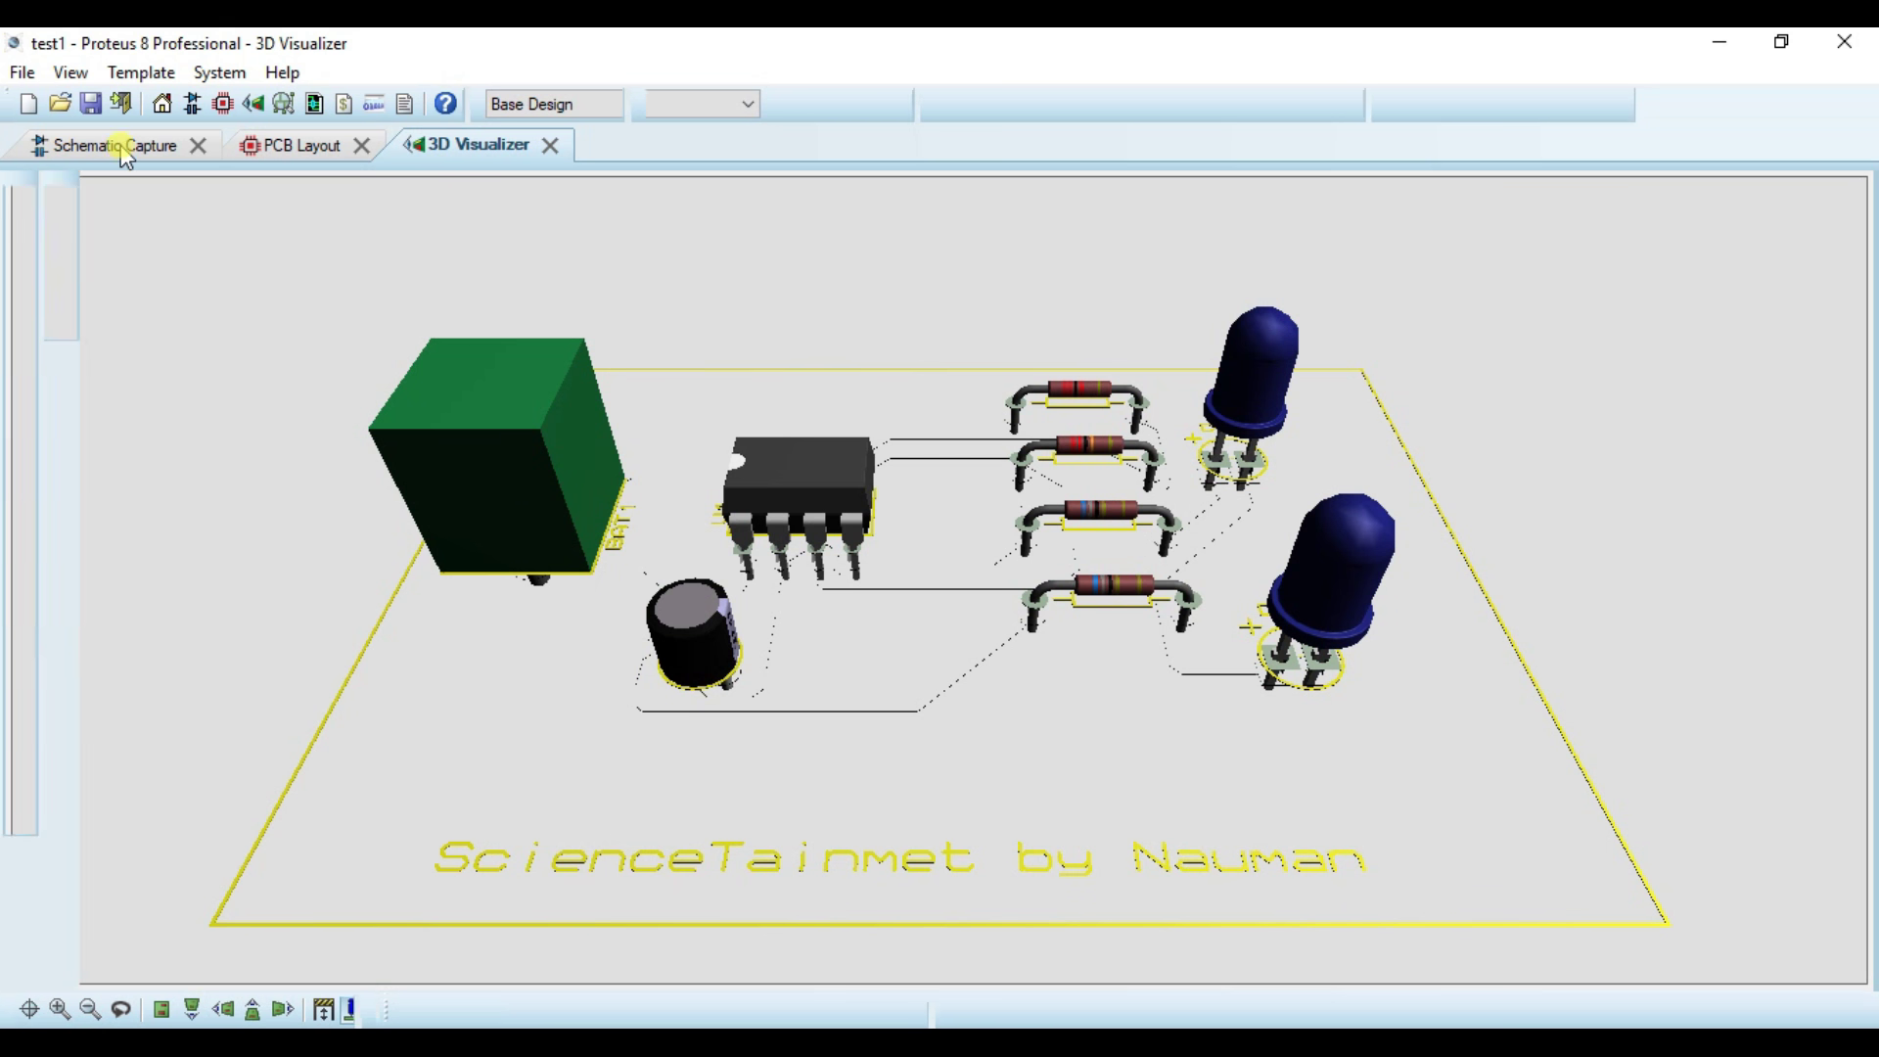
pyautogui.click(299, 147)
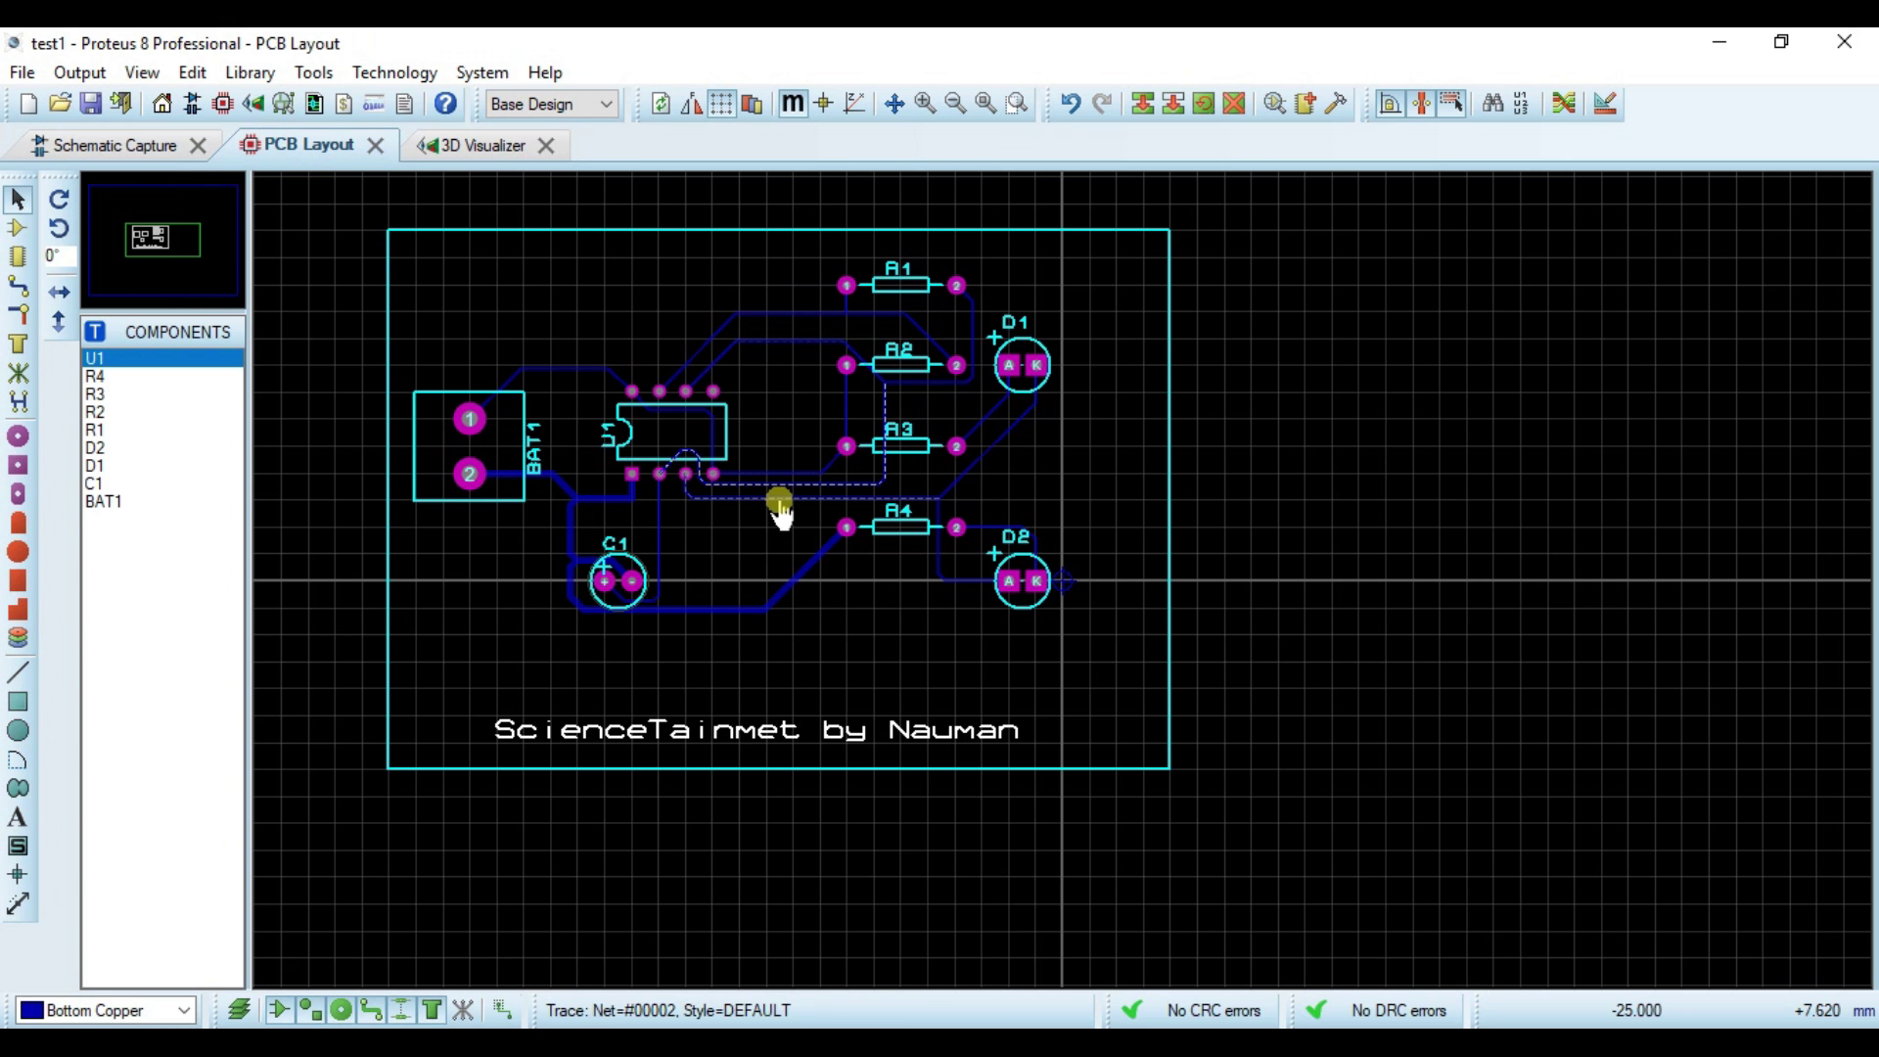
pyautogui.click(28, 74)
pyautogui.moveTo(78, 73)
pyautogui.click(102, 108)
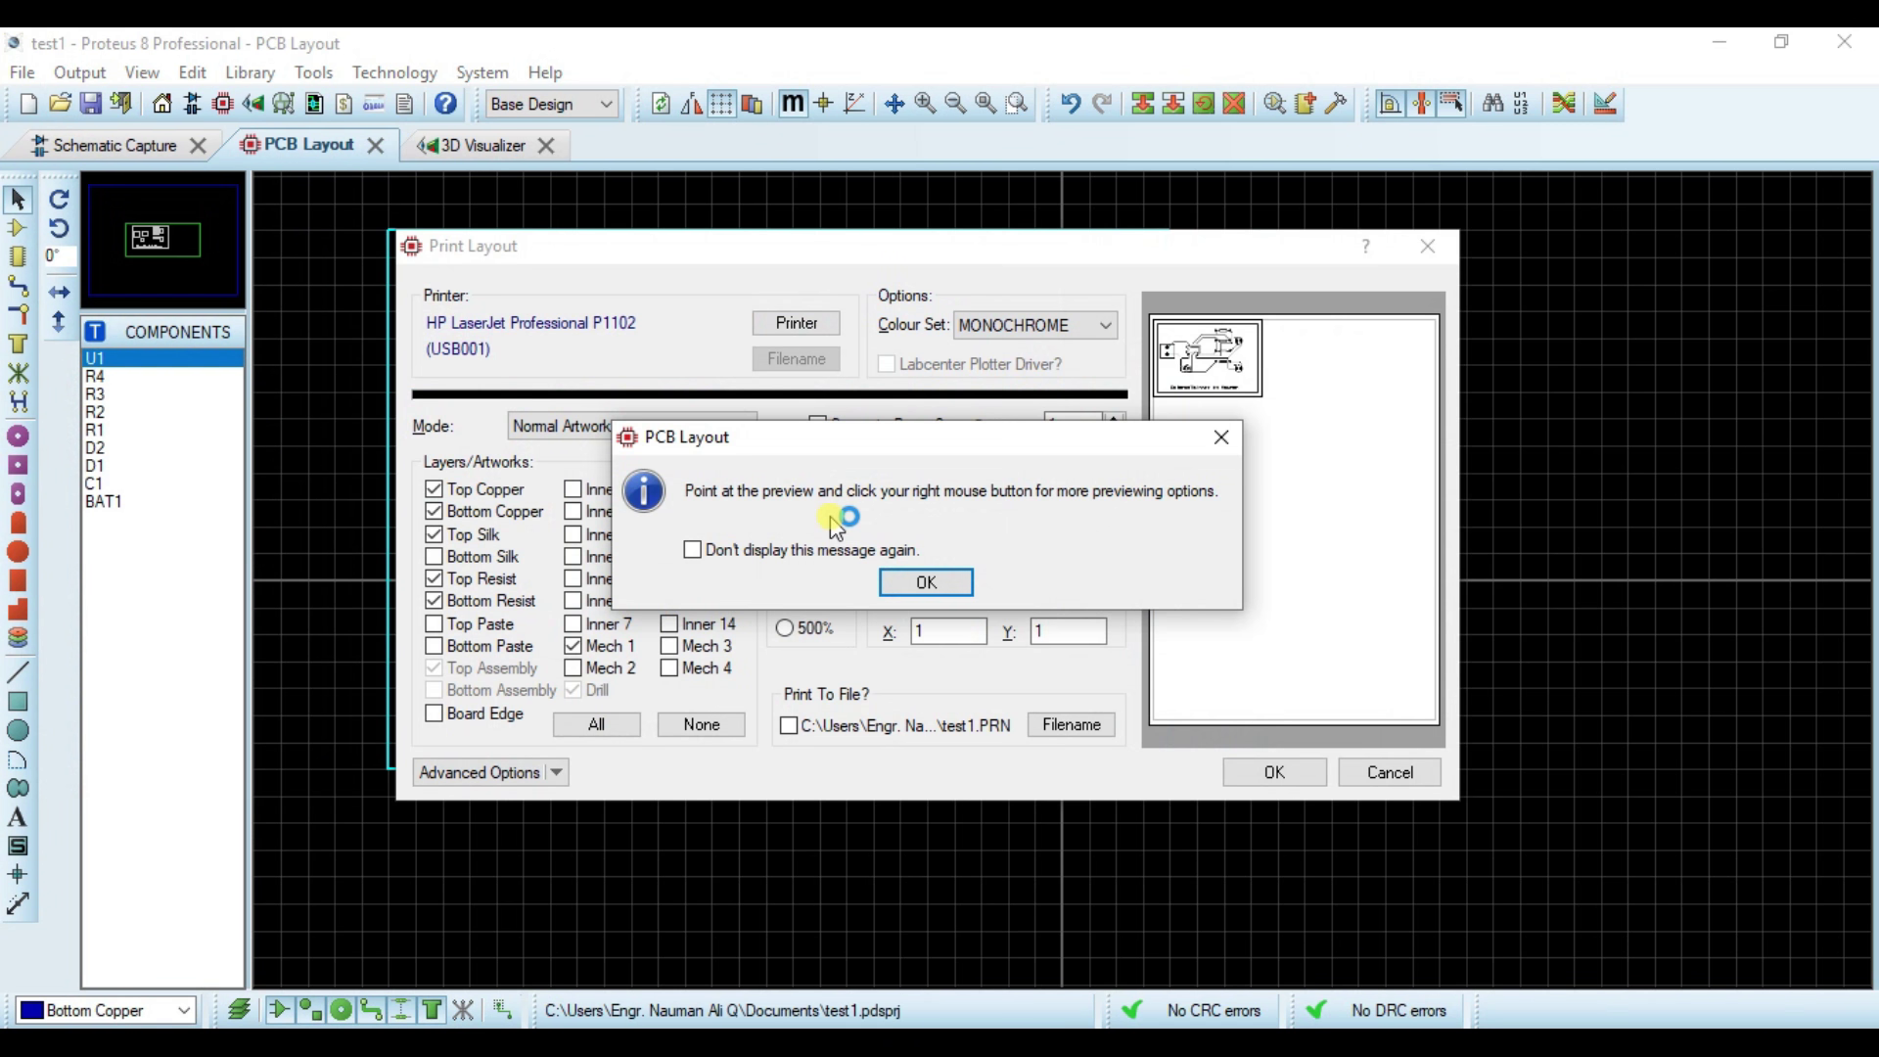
pyautogui.click(942, 585)
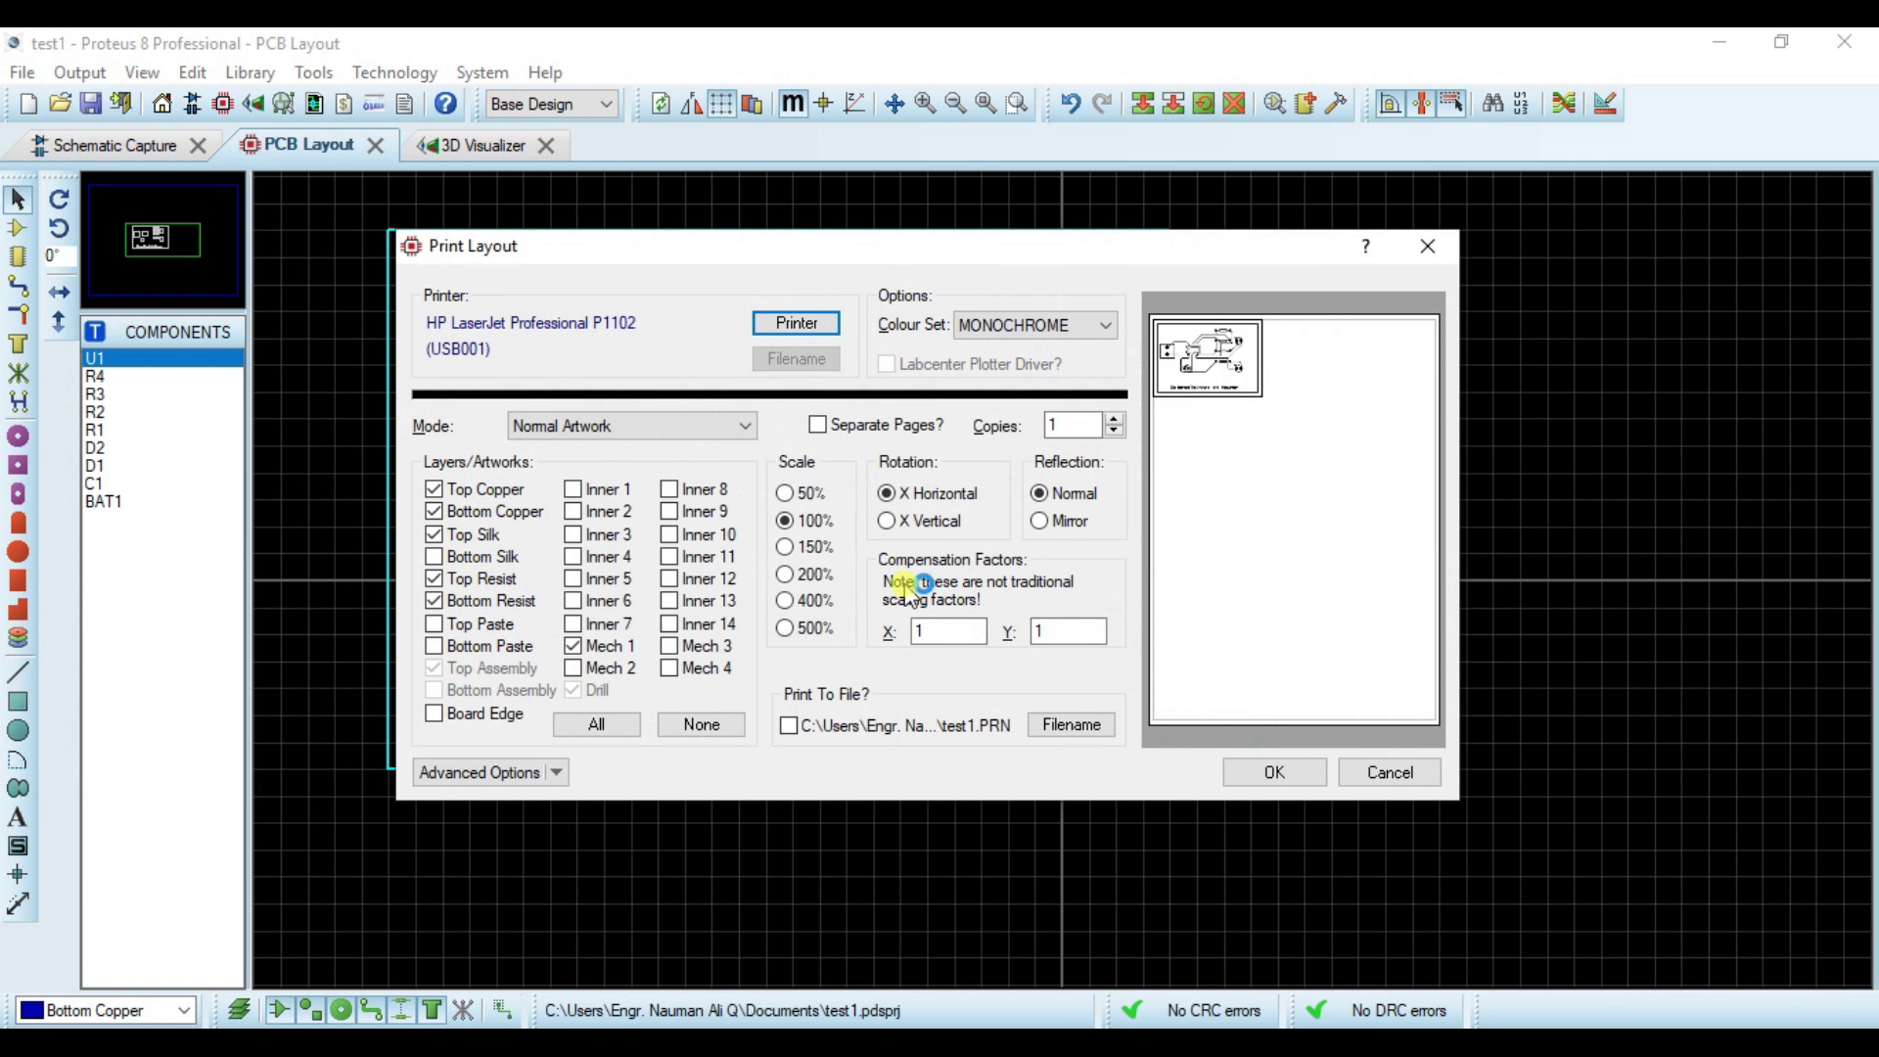
# Step: Preview the printout with the Top Silk layer excluded and Mirror reflection at 100% scale, and cancel without printing
pyautogui.click(434, 535)
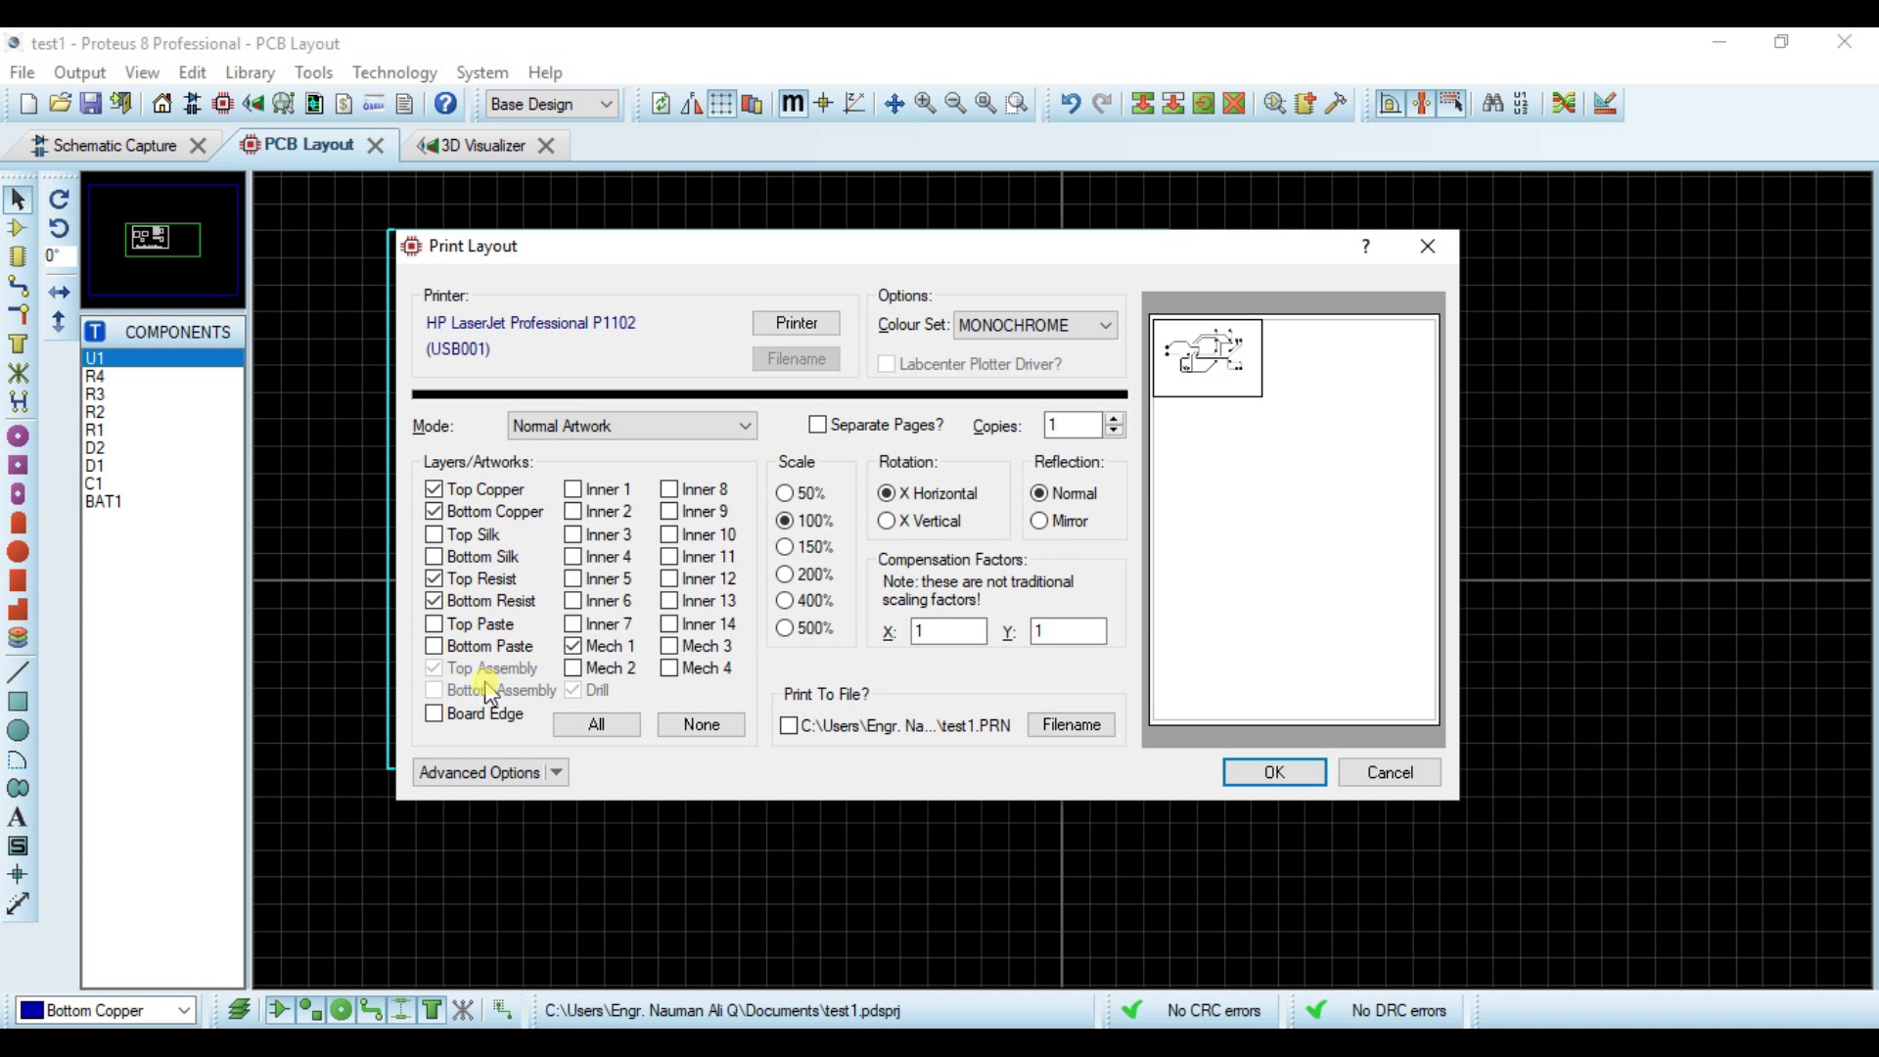
pyautogui.click(433, 535)
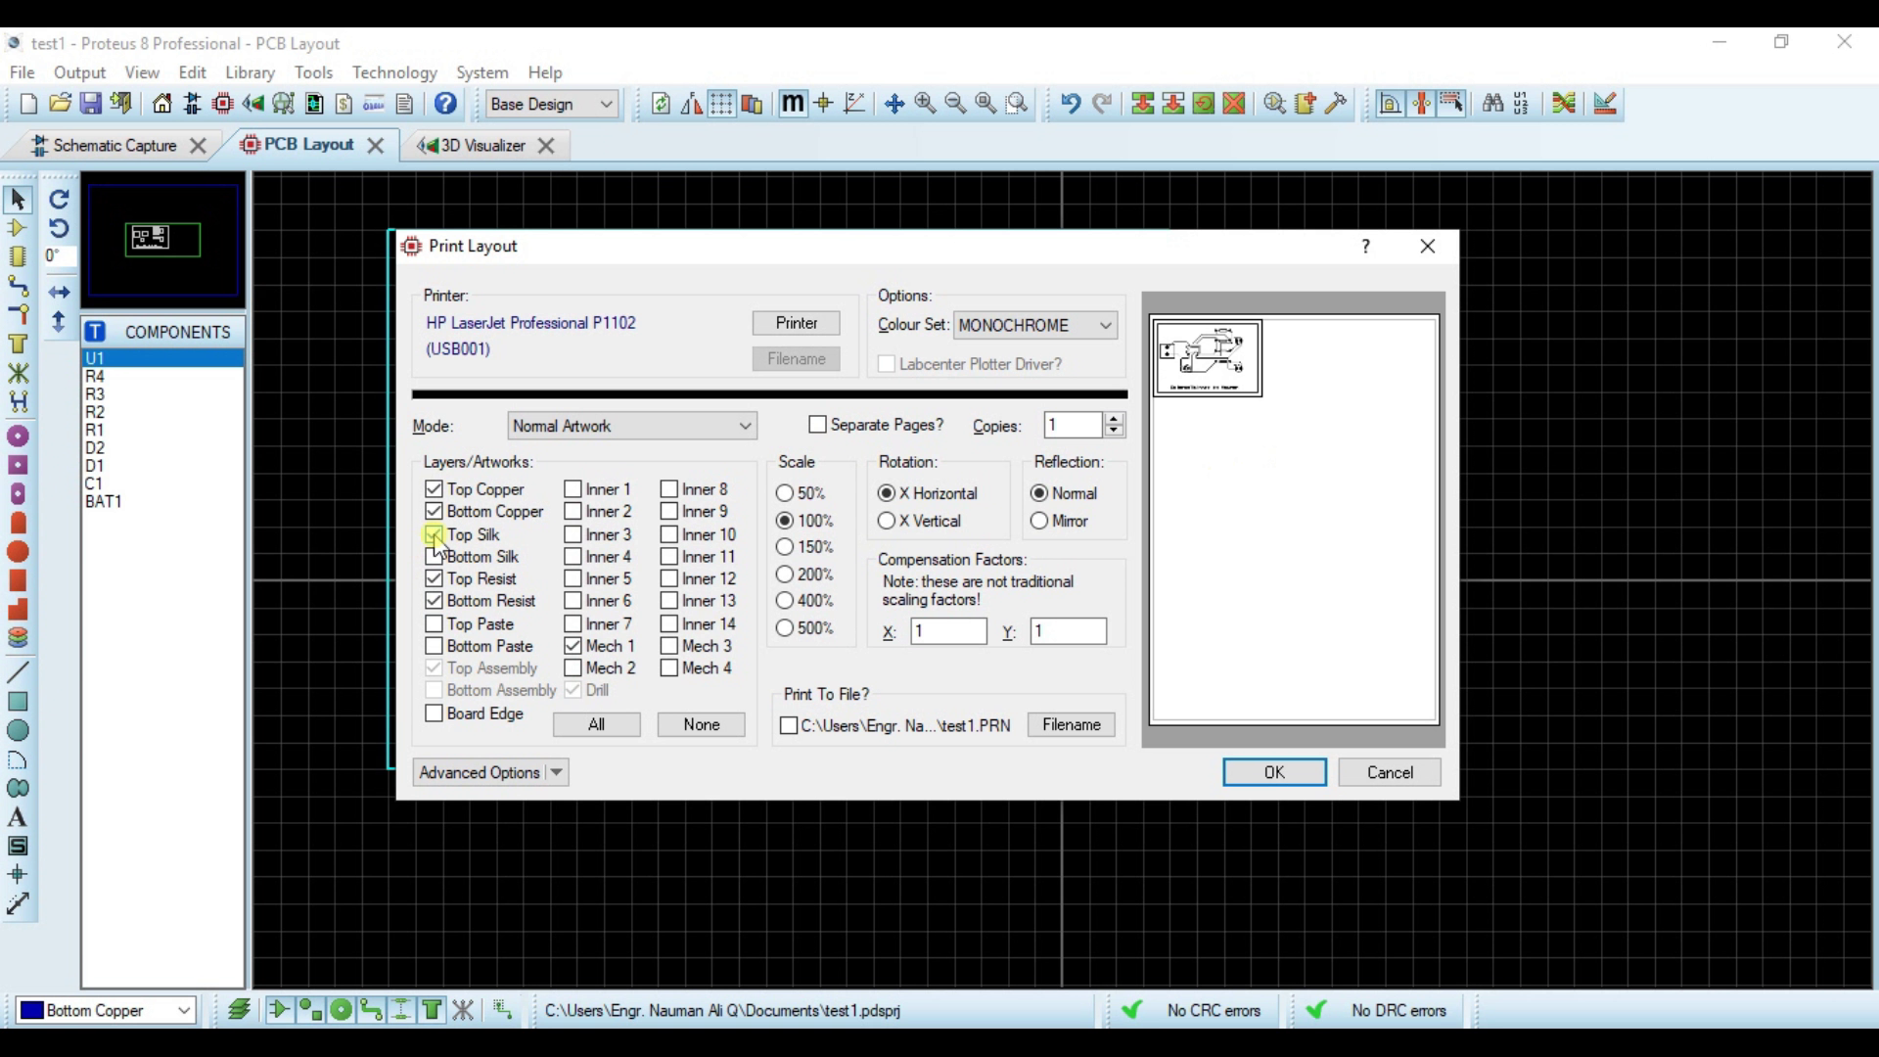
pyautogui.click(434, 538)
pyautogui.click(1041, 521)
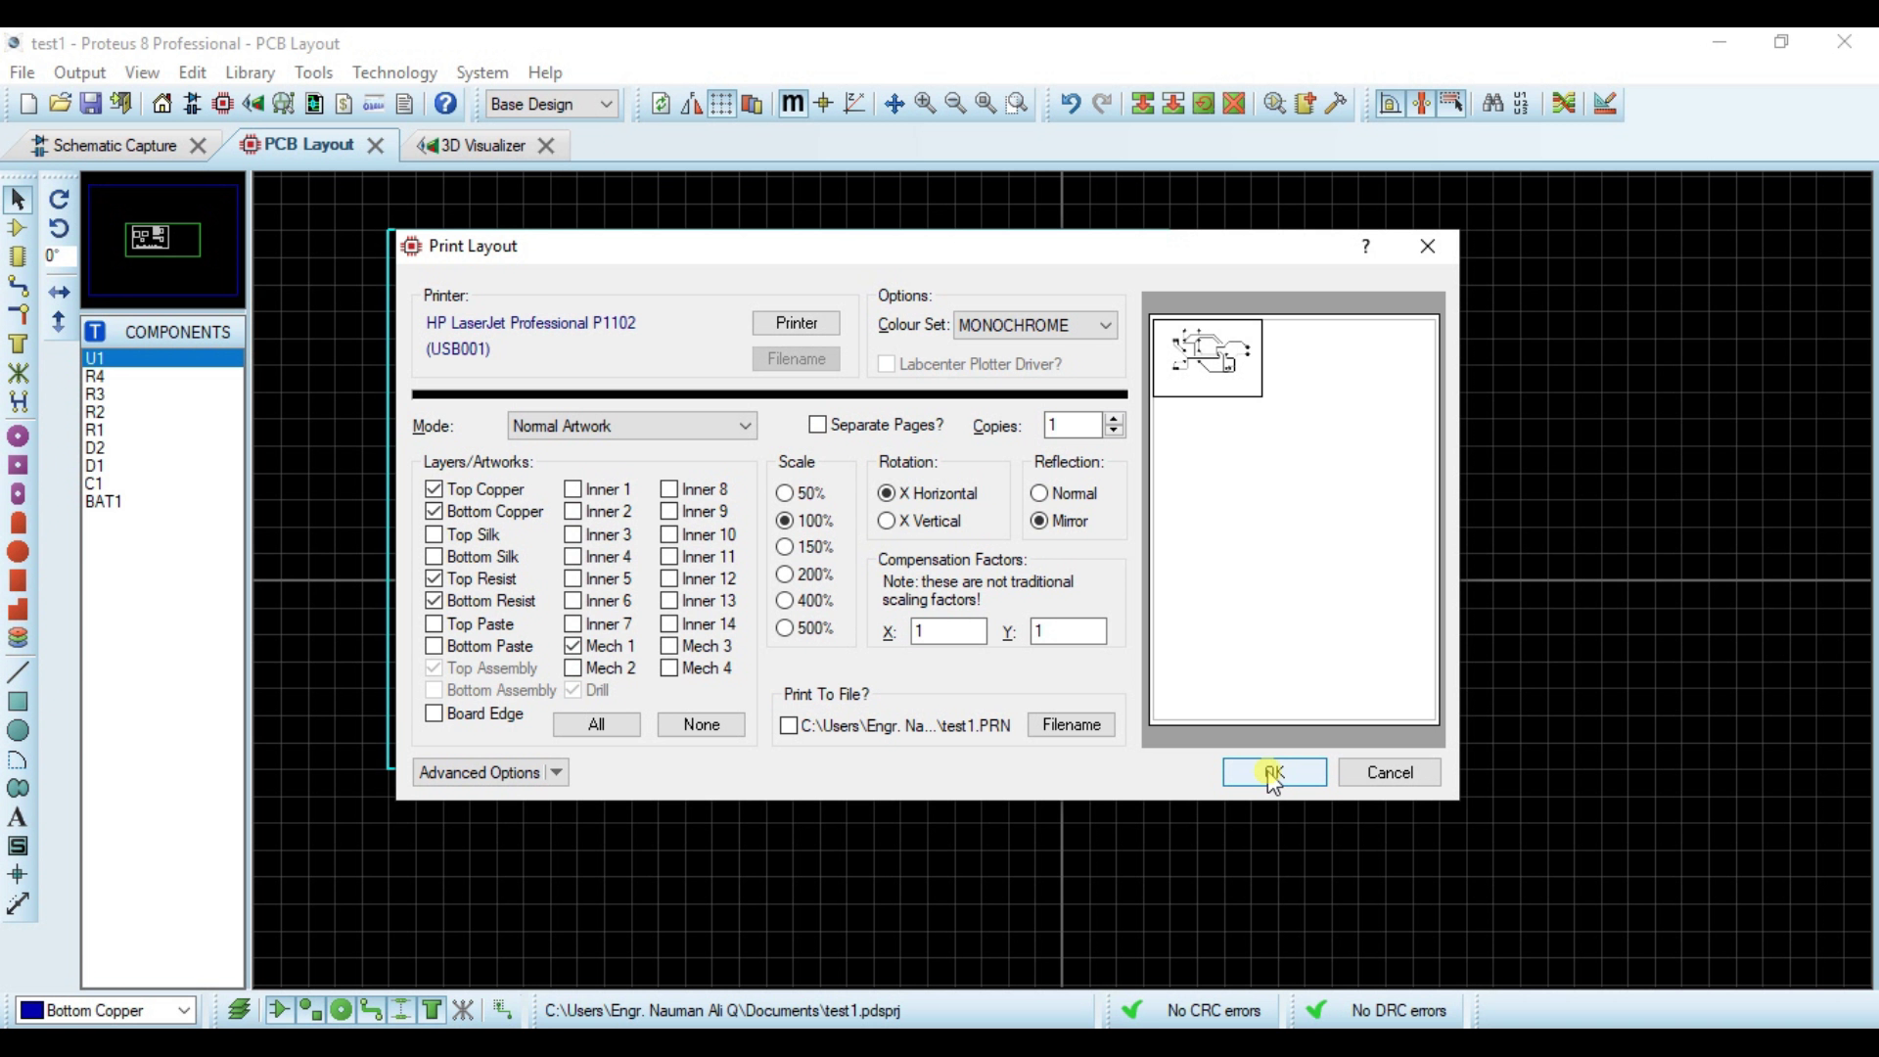
pyautogui.click(1374, 778)
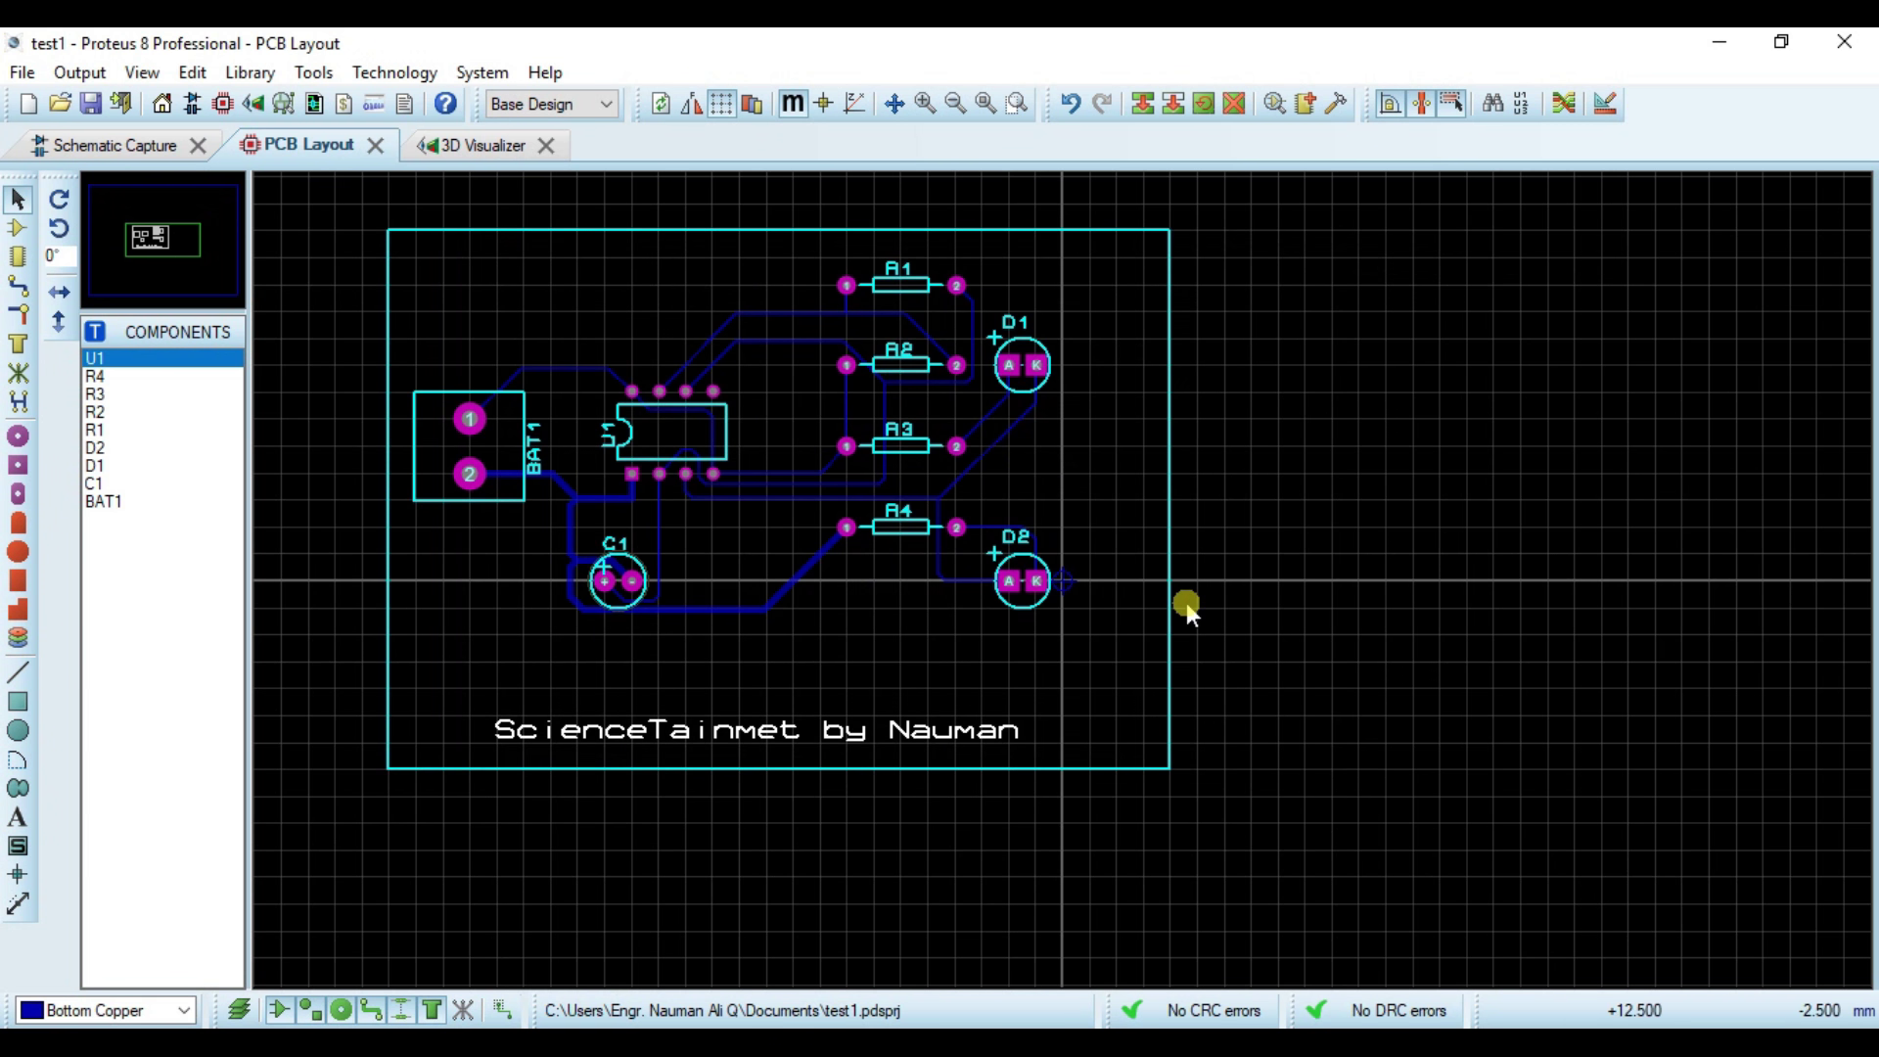